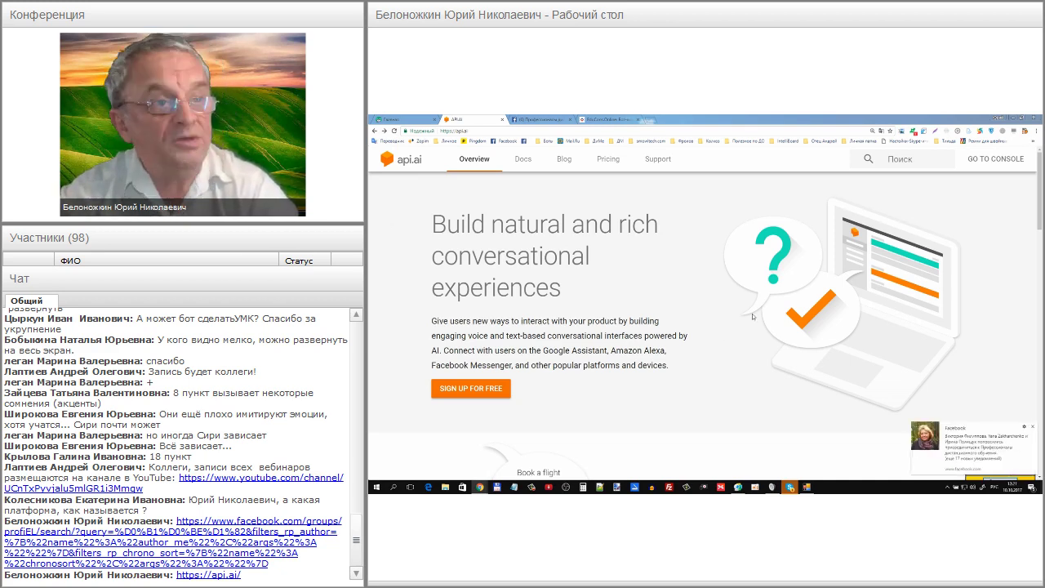
Step: Dismiss the Facebook notification and translate the api.ai overview page into Russian
{"action": "left_click", "coordinate": [1033, 427]}
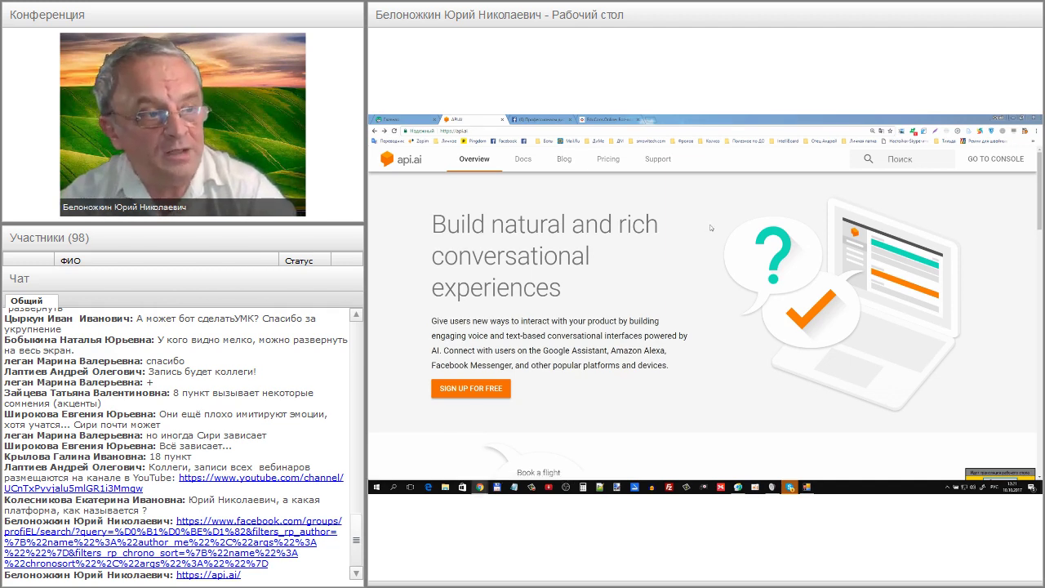
{"action": "scroll", "coordinate": [711, 228], "scroll_direction": "down", "scroll_amount": 1}
{"action": "scroll", "coordinate": [710, 227], "scroll_direction": "up", "scroll_amount": 1}
{"action": "right_click", "coordinate": [668, 244]}
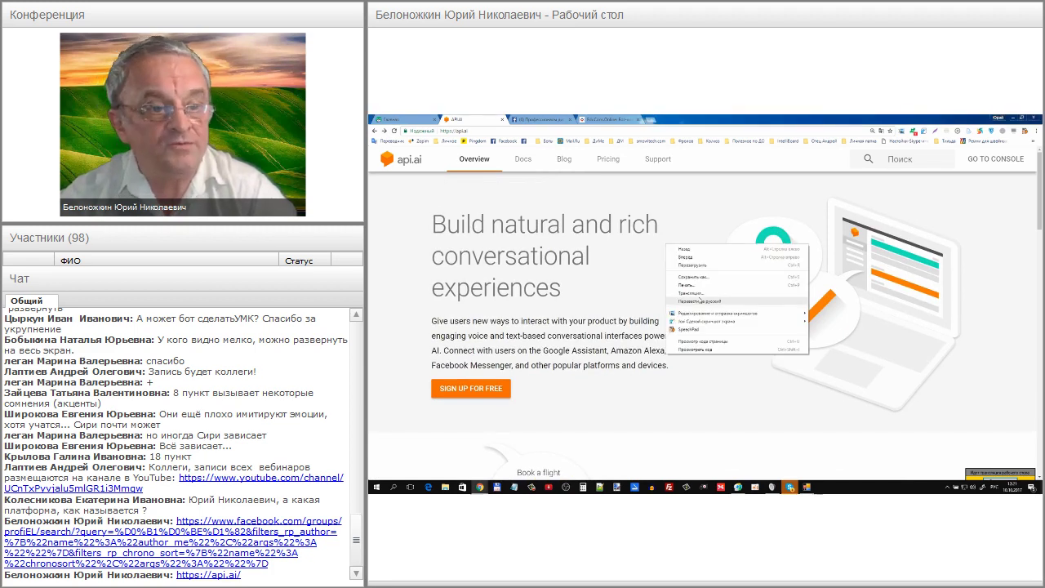
{"action": "left_click", "coordinate": [699, 301]}
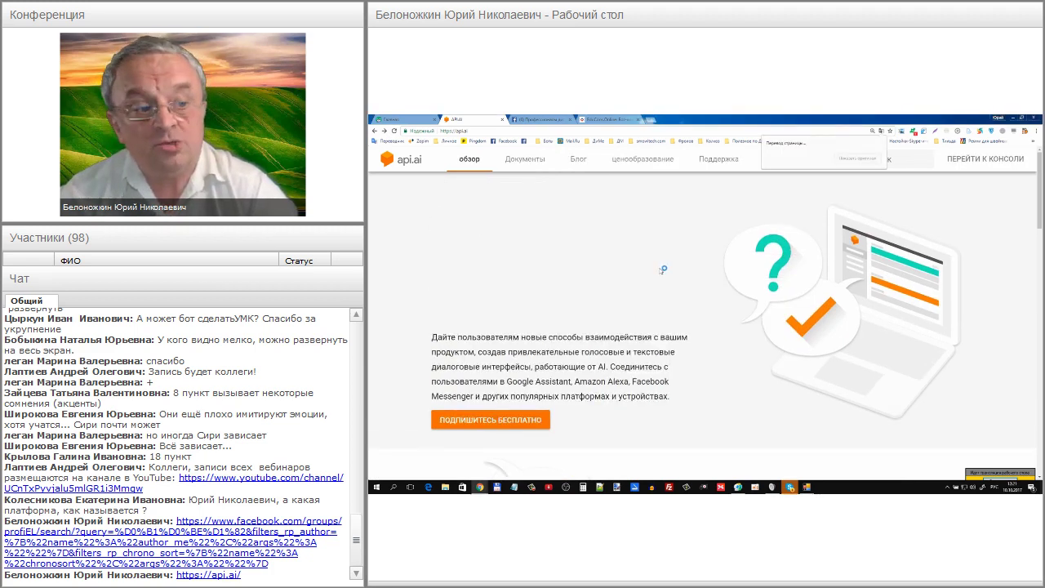
Step: Look through the translated overview page, go to the api.ai console and sign in with Google
{"action": "scroll", "coordinate": [658, 268], "scroll_direction": "down", "scroll_amount": 2}
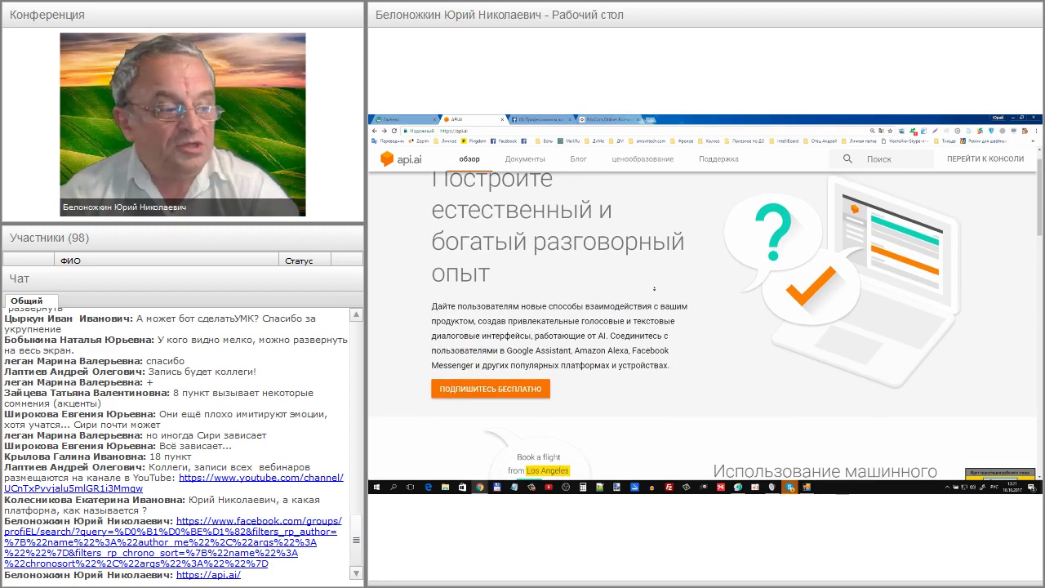
{"action": "scroll", "coordinate": [655, 291], "scroll_direction": "down", "scroll_amount": 5}
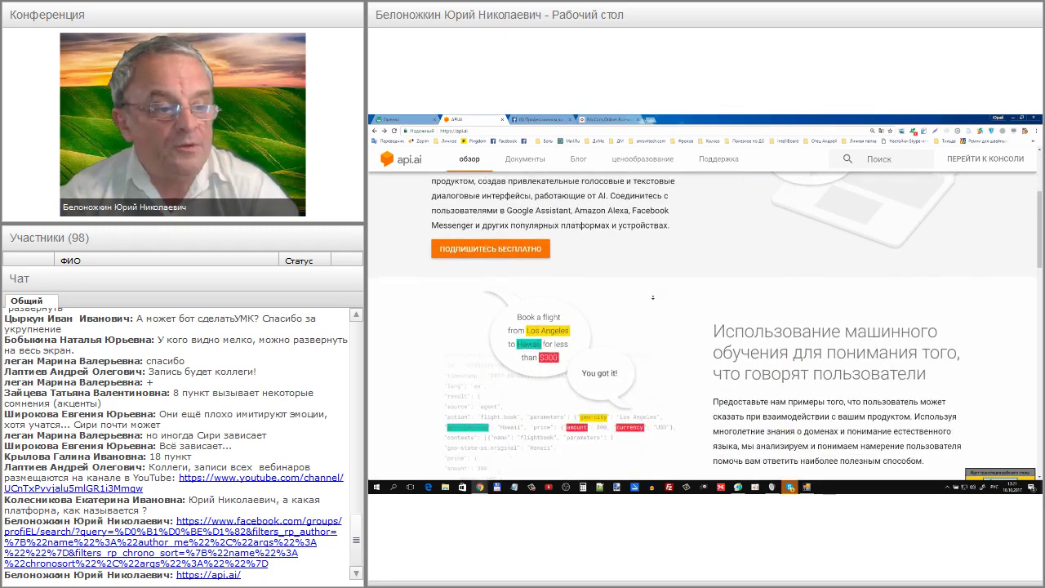
{"action": "scroll", "coordinate": [652, 298], "scroll_direction": "down", "scroll_amount": 5}
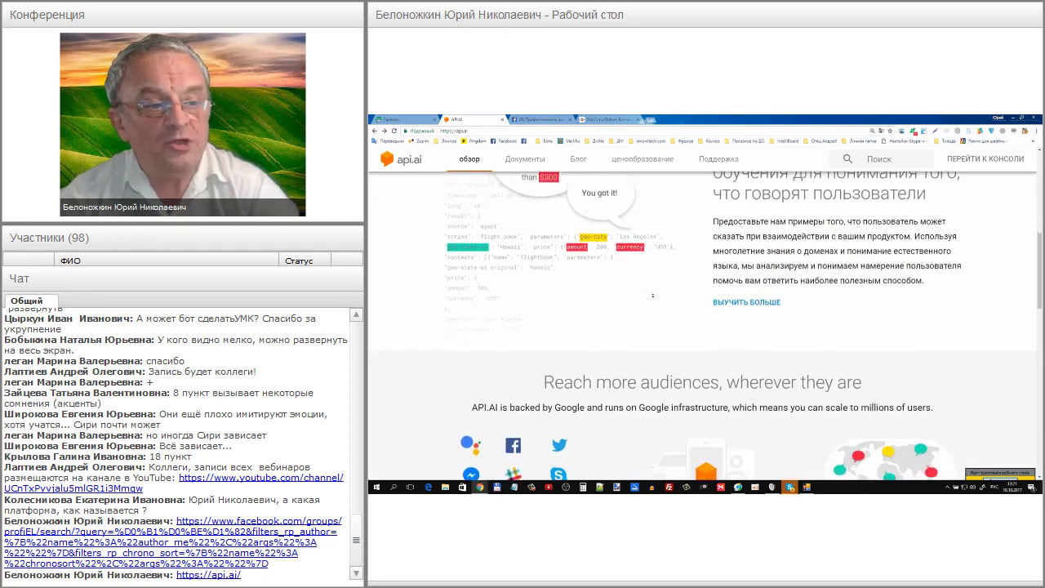
{"action": "scroll", "coordinate": [652, 289], "scroll_direction": "down", "scroll_amount": 1}
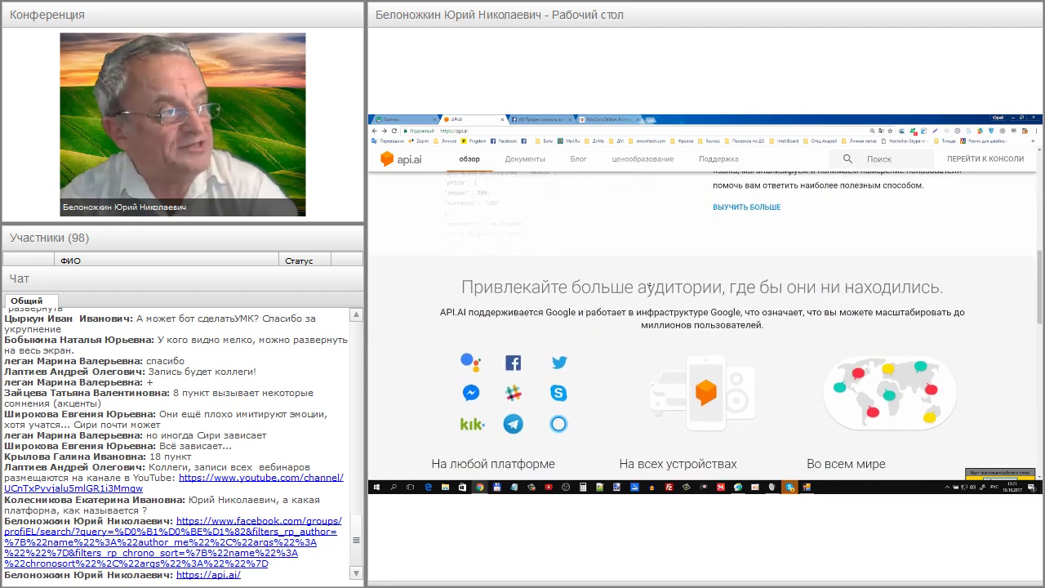
{"action": "scroll", "coordinate": [651, 288], "scroll_direction": "up", "scroll_amount": 15}
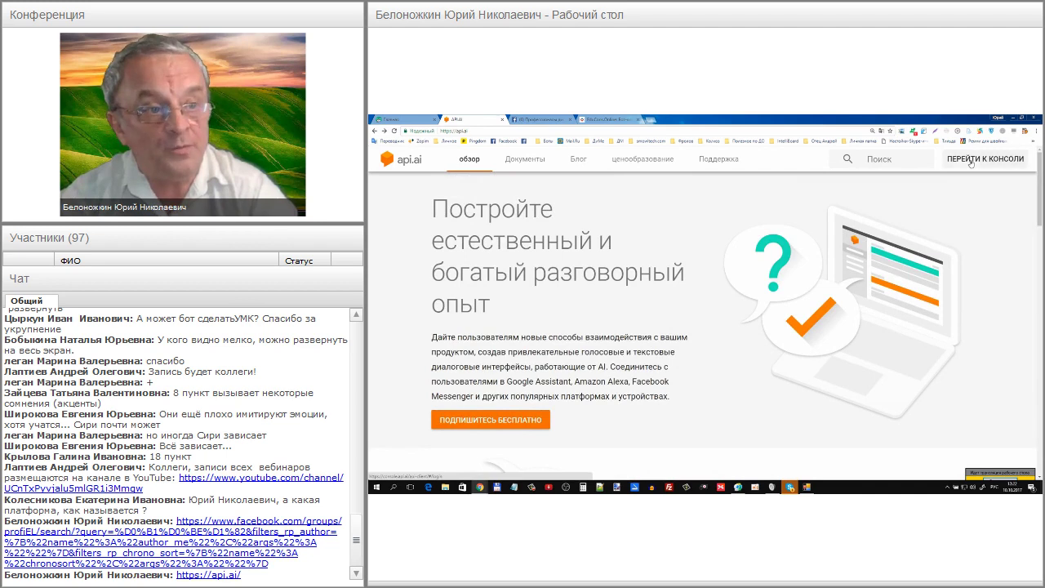
{"action": "left_click", "coordinate": [970, 160]}
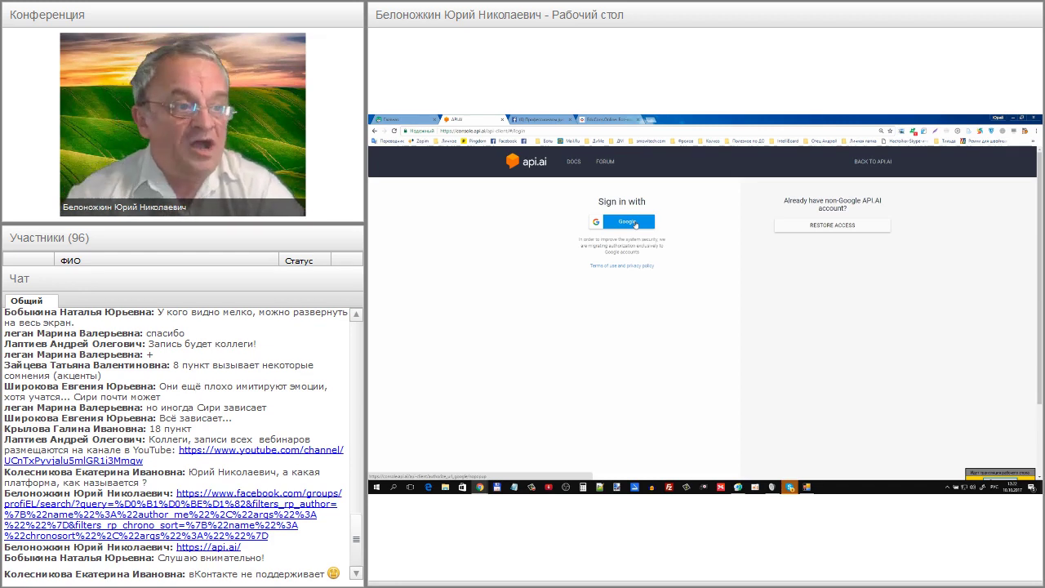
{"action": "left_click", "coordinate": [636, 225]}
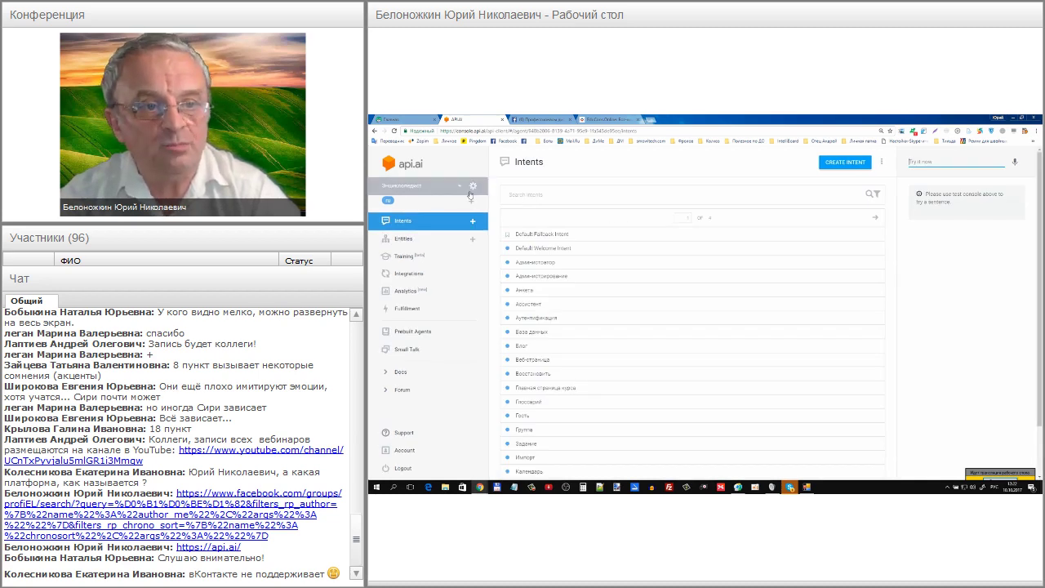
Step: Show and close the list of agents, and log out of the console and back in with Google
{"action": "left_click", "coordinate": [461, 188]}
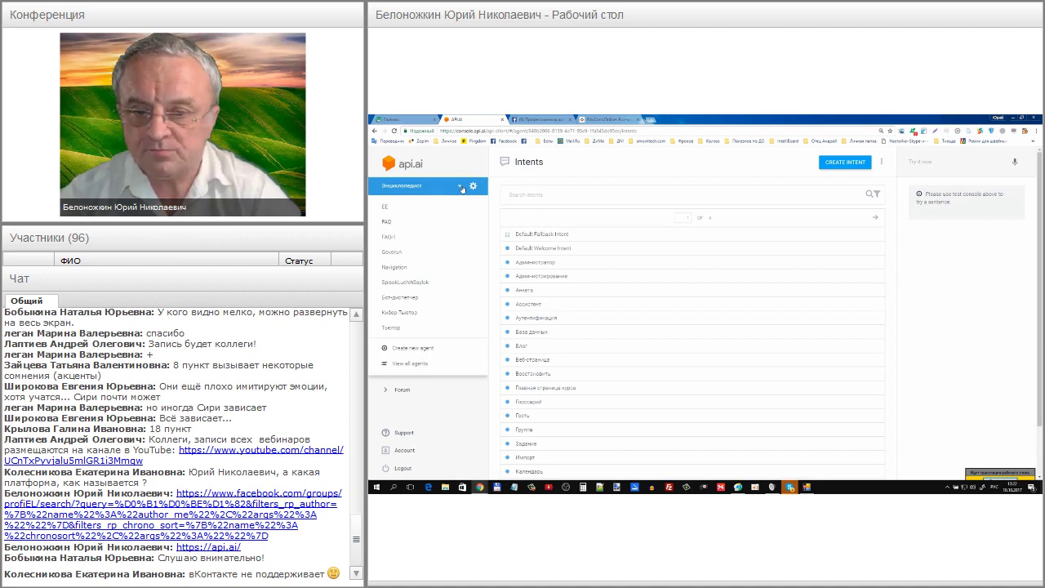
{"action": "left_click", "coordinate": [462, 188]}
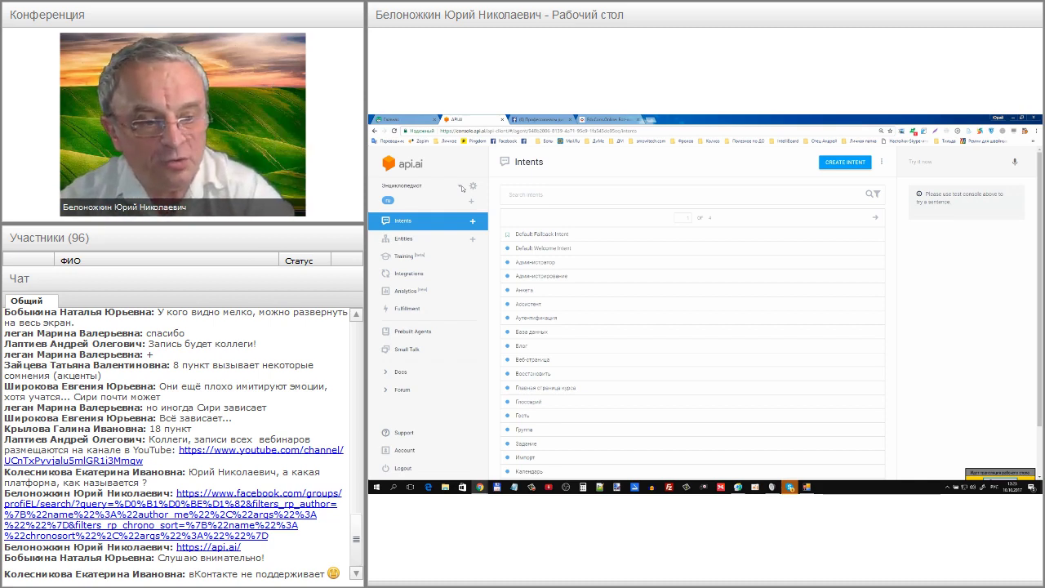
{"action": "left_click", "coordinate": [396, 470]}
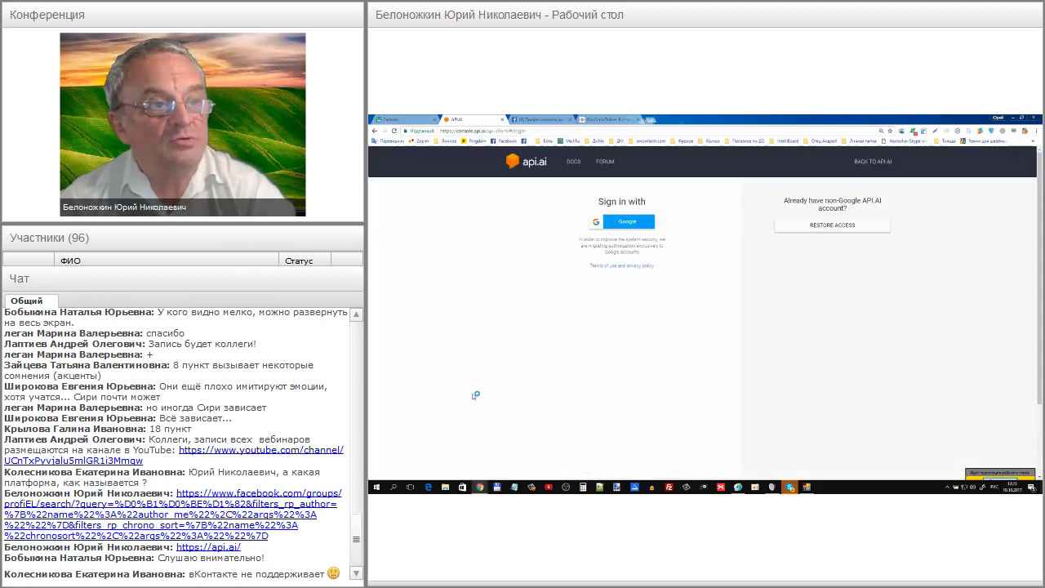
{"action": "left_click", "coordinate": [644, 226]}
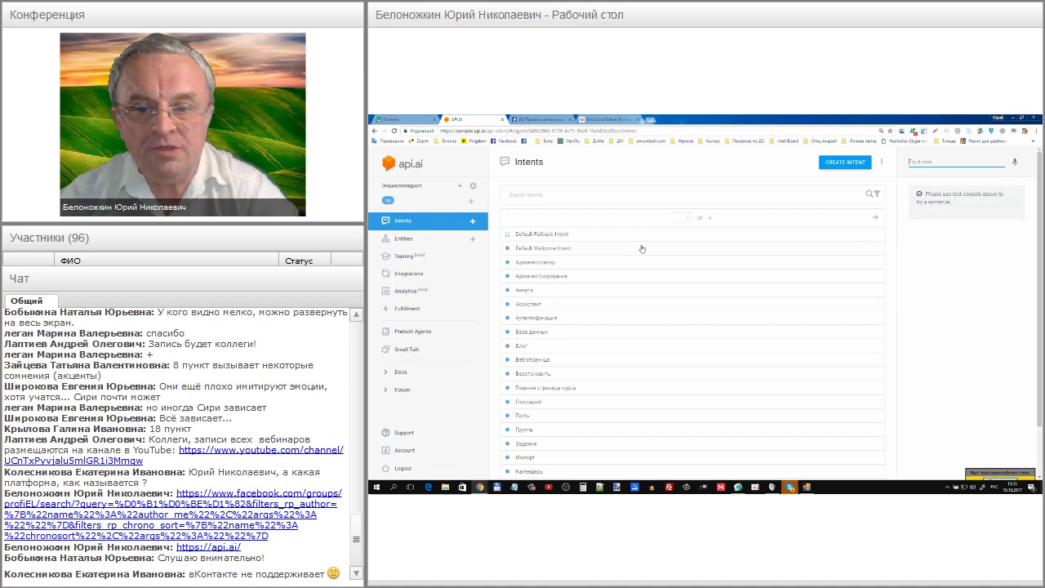
Step: Enlarge the console's Intents page in the browser and dismiss the Skype notification
{"action": "key", "text": "ctrl+plus"}
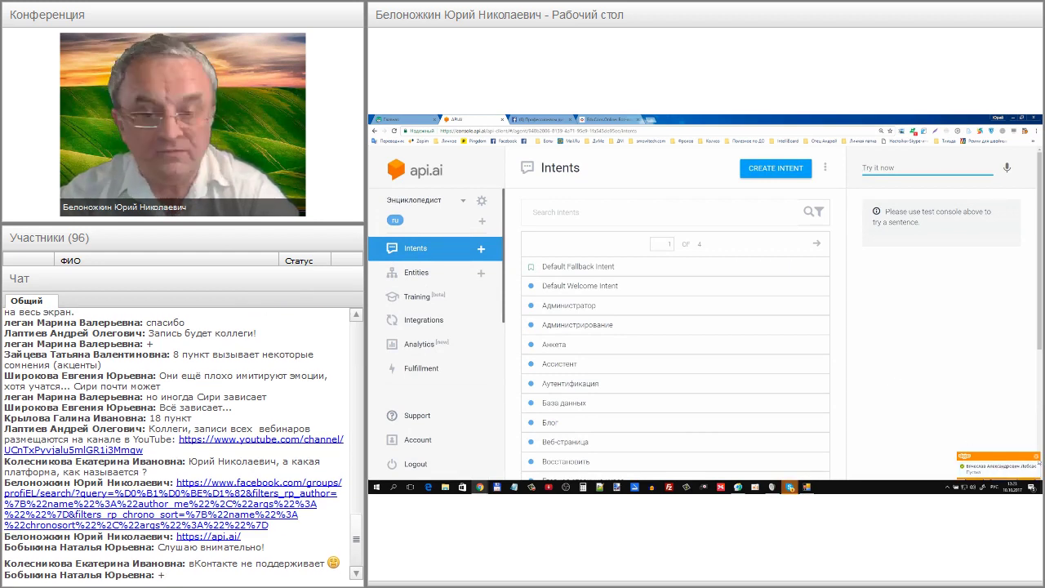
{"action": "left_click", "coordinate": [1035, 459]}
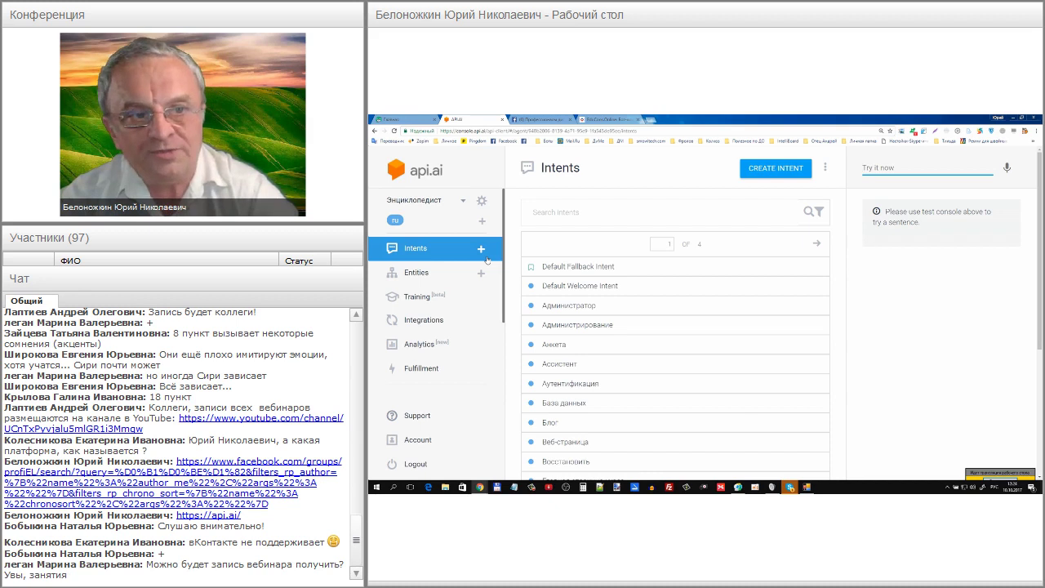
{"action": "left_click", "coordinate": [482, 249]}
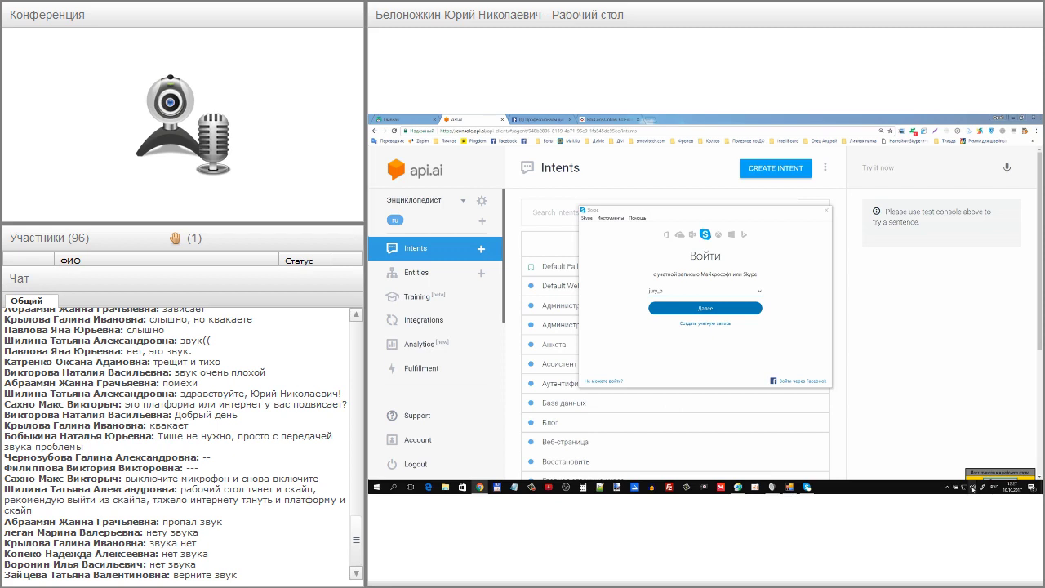
Step: Check the speaker volume and the playback and recording devices in the Windows sound settings, leaving them without changes
{"action": "left_click", "coordinate": [973, 487]}
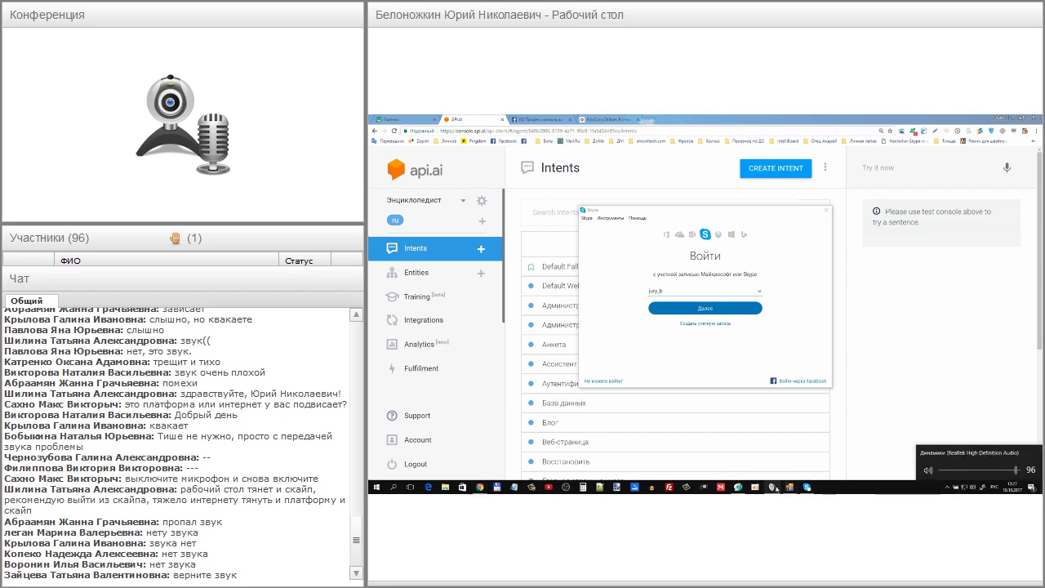
{"action": "left_click", "coordinate": [772, 486]}
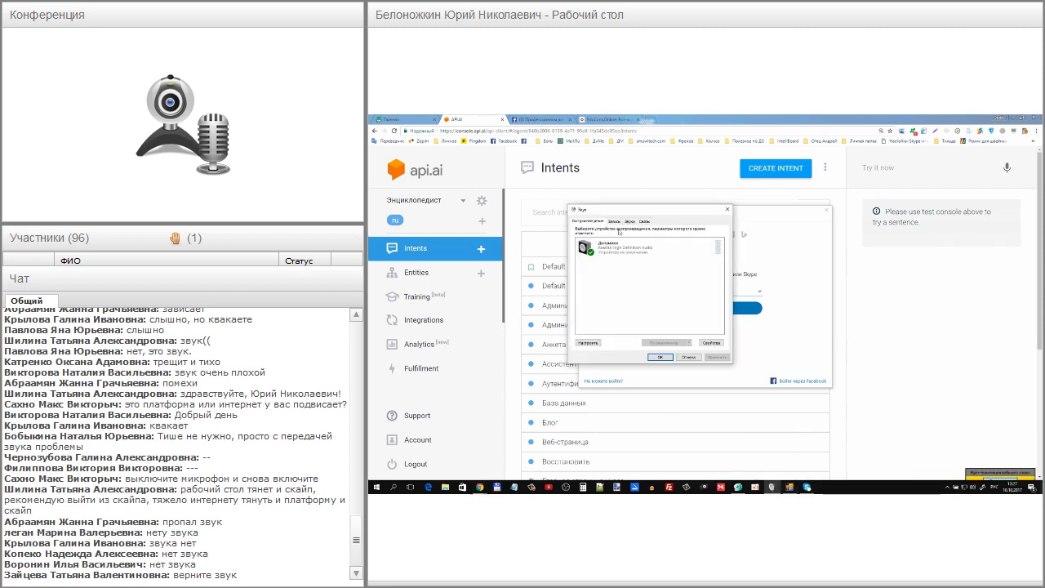
{"action": "left_click", "coordinate": [615, 222]}
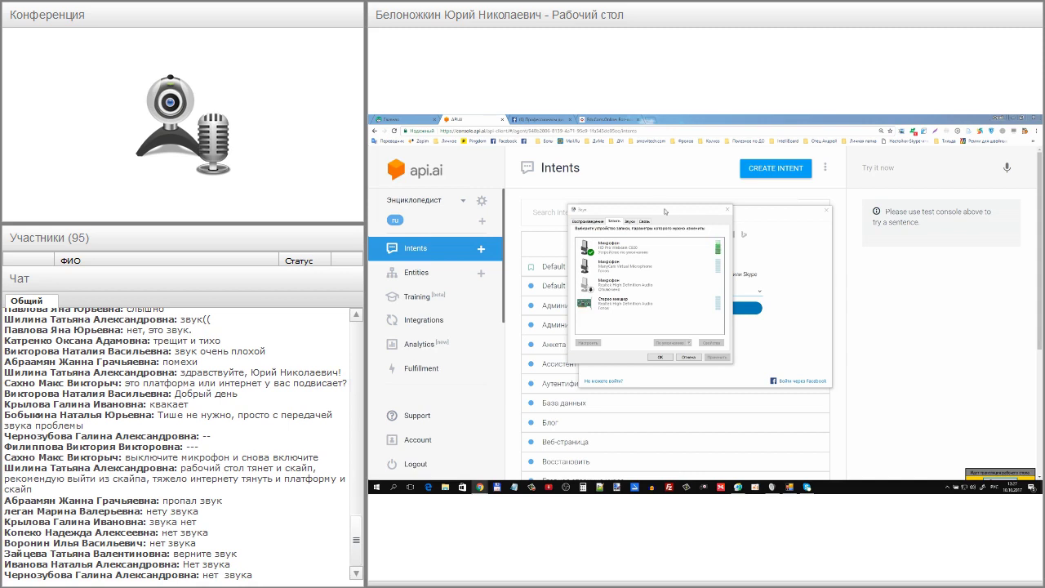
{"action": "left_click", "coordinate": [688, 356]}
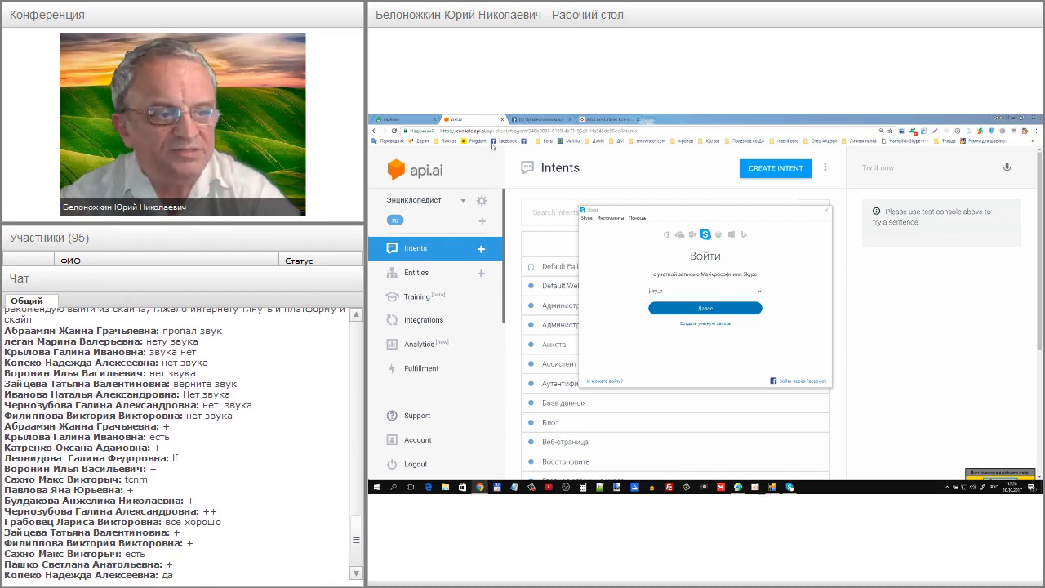
Step: Bring the api.ai console back to the front and circle the current agent's name with the annotation pen
{"action": "left_click", "coordinate": [509, 191]}
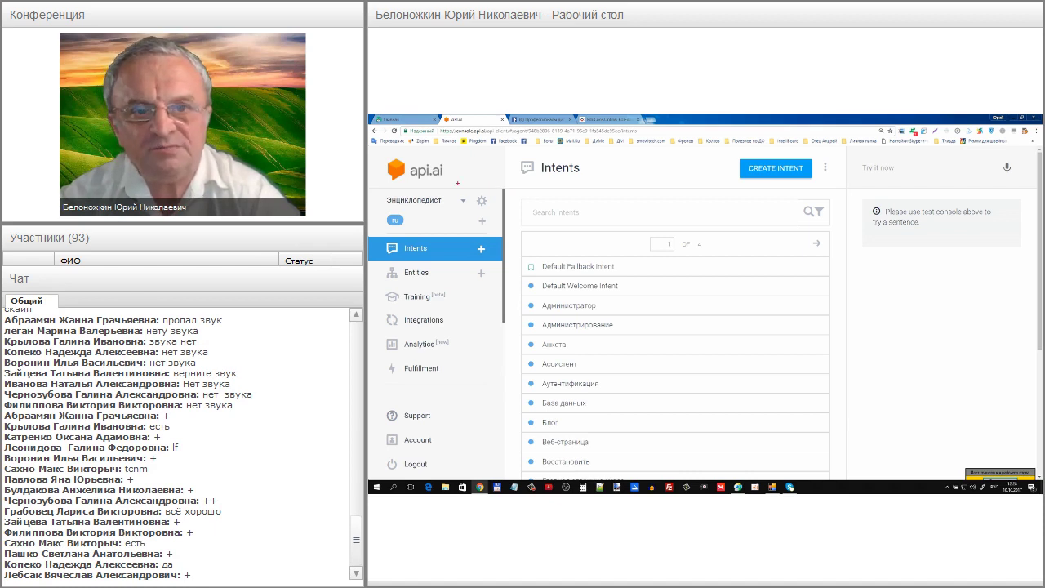
{"action": "mouse_move", "coordinate": [449, 185]}
{"action": "left_mouse_down"}
{"action": "mouse_move", "coordinate": [380, 191]}
{"action": "mouse_move", "coordinate": [394, 214]}
{"action": "mouse_move", "coordinate": [467, 204]}
{"action": "left_mouse_up"}
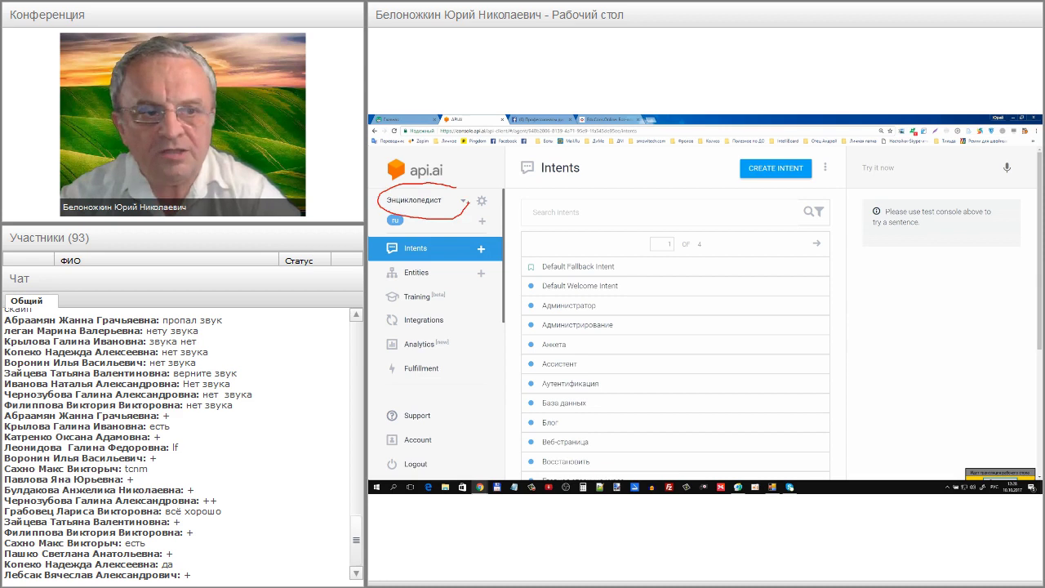
Step: Examine the list of existing agents, mark the option for creating a new agent, and close the list
{"action": "left_click", "coordinate": [463, 202]}
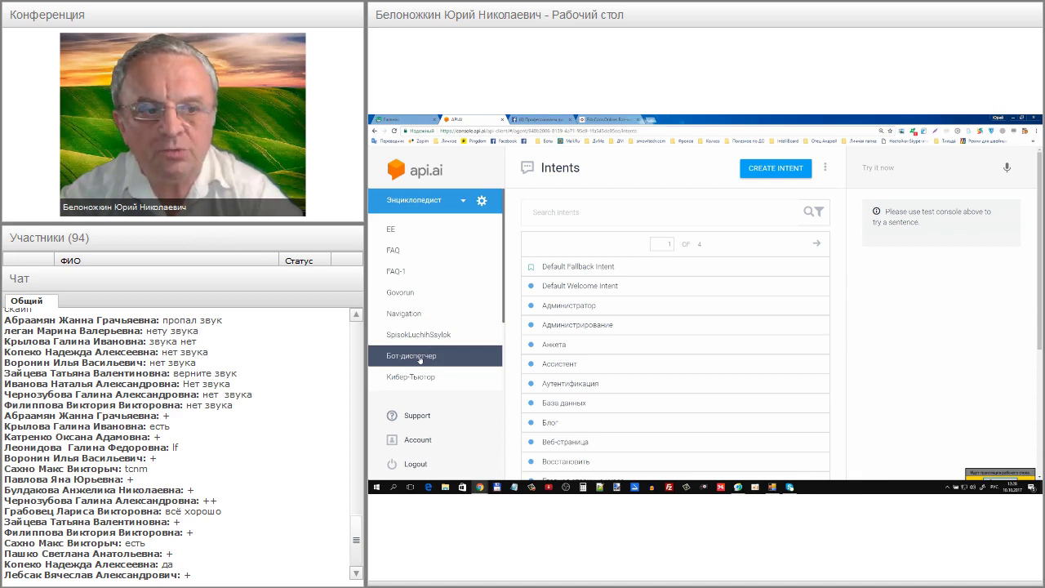
{"action": "scroll", "coordinate": [426, 374], "scroll_direction": "down", "scroll_amount": 1}
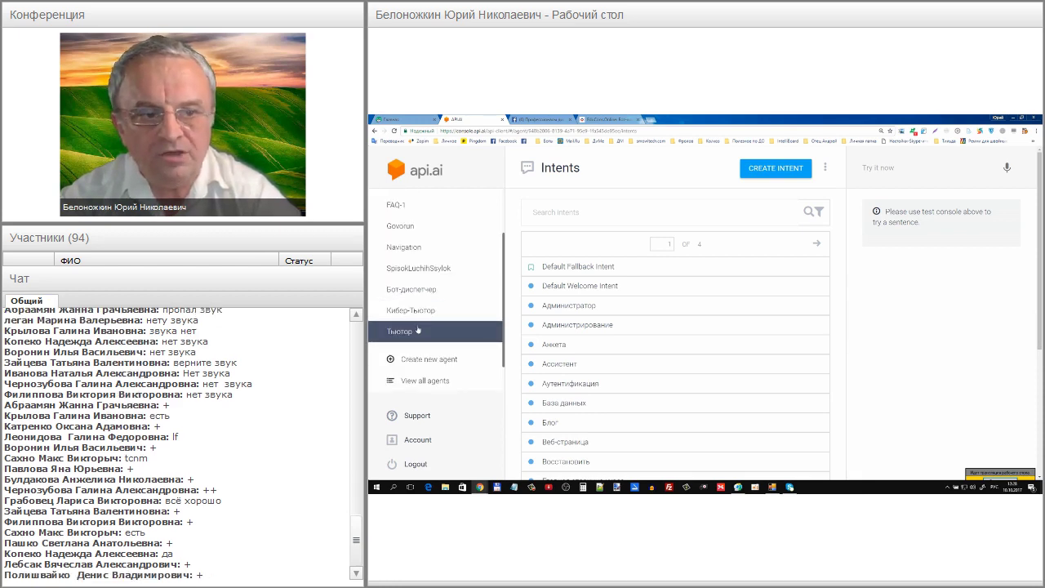
{"action": "scroll", "coordinate": [418, 329], "scroll_direction": "up", "scroll_amount": 2}
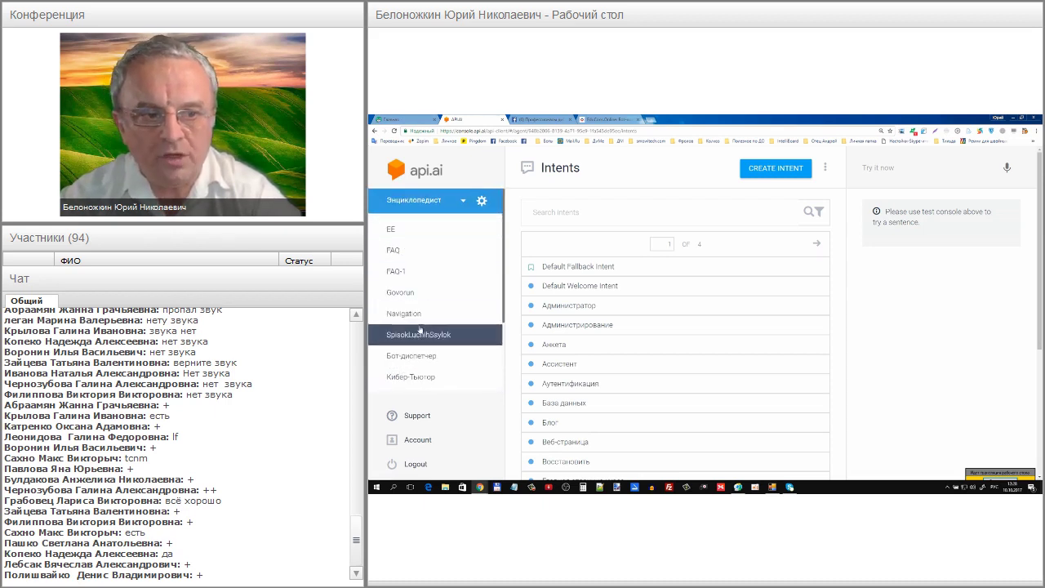
{"action": "scroll", "coordinate": [426, 304], "scroll_direction": "down", "scroll_amount": 3}
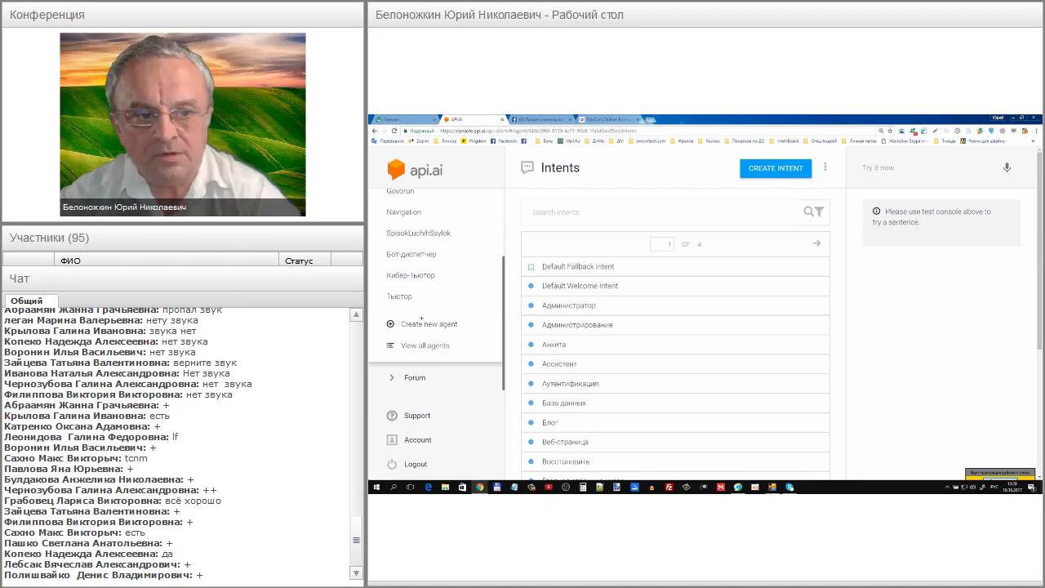
{"action": "mouse_move", "coordinate": [416, 320]}
{"action": "left_mouse_down"}
{"action": "mouse_move", "coordinate": [388, 319]}
{"action": "mouse_move", "coordinate": [405, 336]}
{"action": "mouse_move", "coordinate": [467, 330]}
{"action": "mouse_move", "coordinate": [442, 316]}
{"action": "left_mouse_up"}
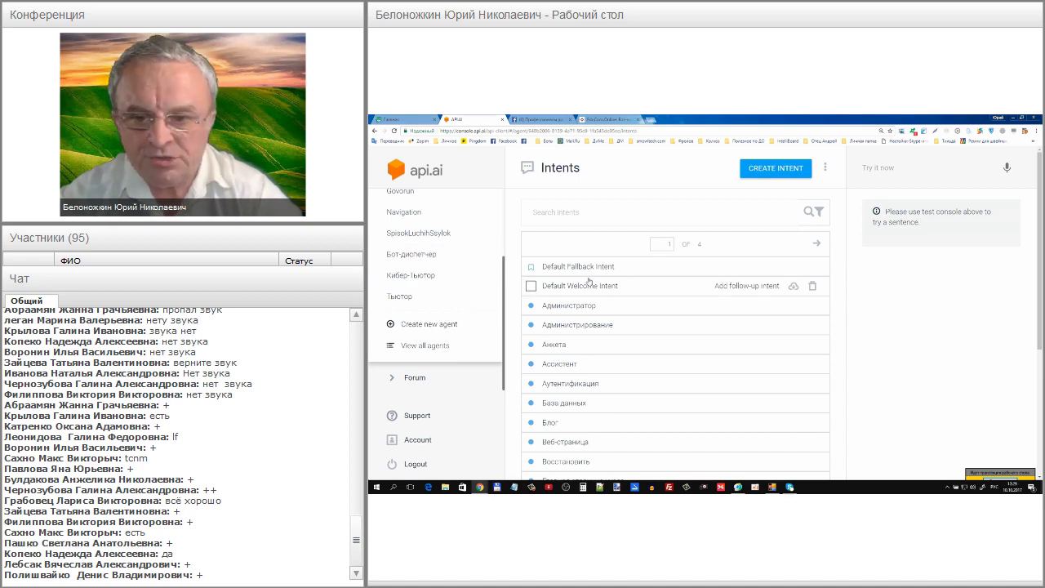
{"action": "left_click", "coordinate": [516, 200]}
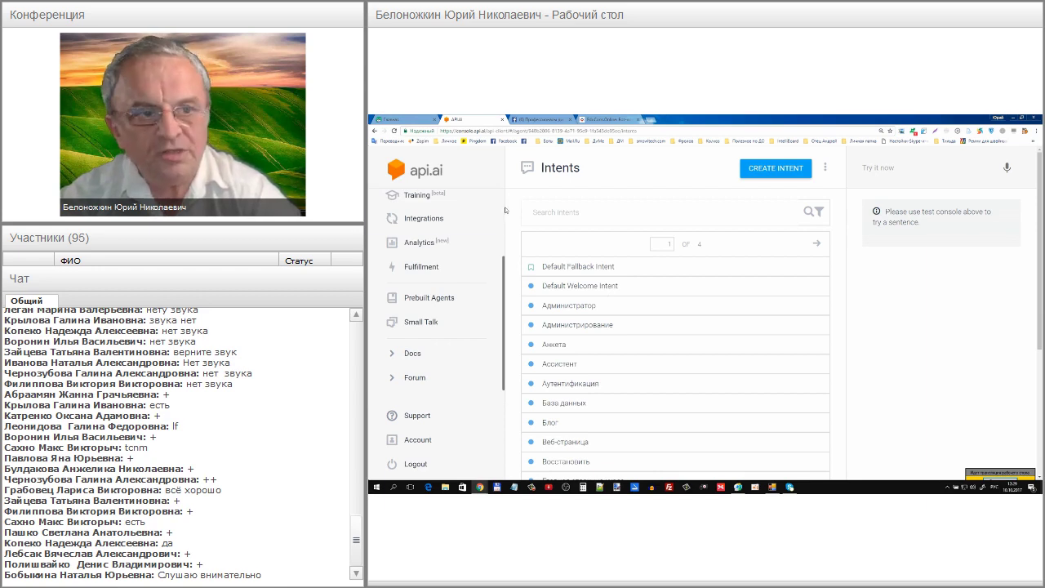
Step: Mark the Intents section of the current agent with the annotation pen
{"action": "left_click_drag", "start_coordinate": [505, 271], "coordinate": [508, 195]}
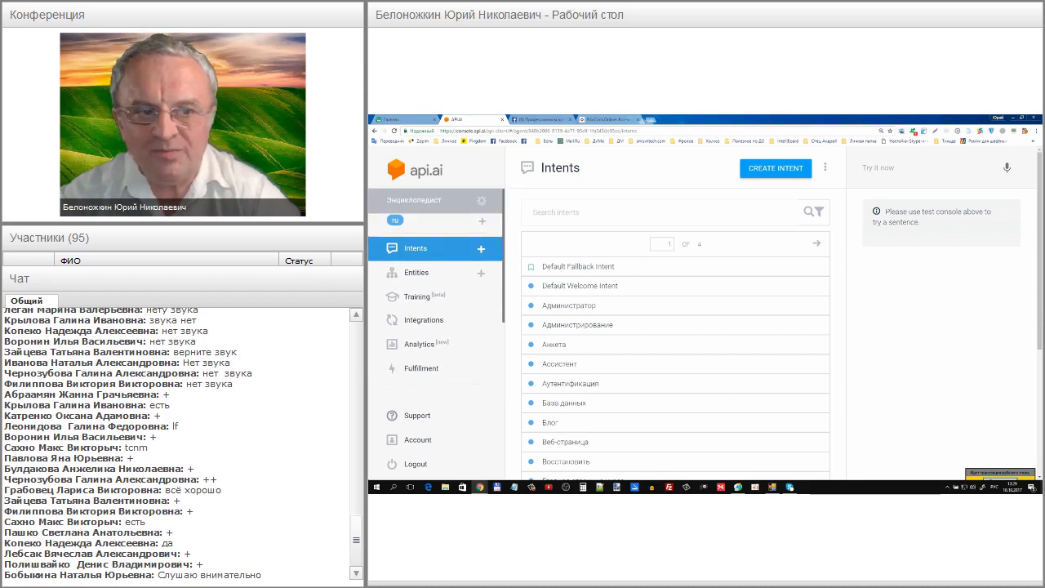
{"action": "mouse_move", "coordinate": [387, 237]}
{"action": "left_mouse_down"}
{"action": "mouse_move", "coordinate": [380, 259]}
{"action": "mouse_move", "coordinate": [436, 266]}
{"action": "mouse_move", "coordinate": [453, 253]}
{"action": "left_mouse_up"}
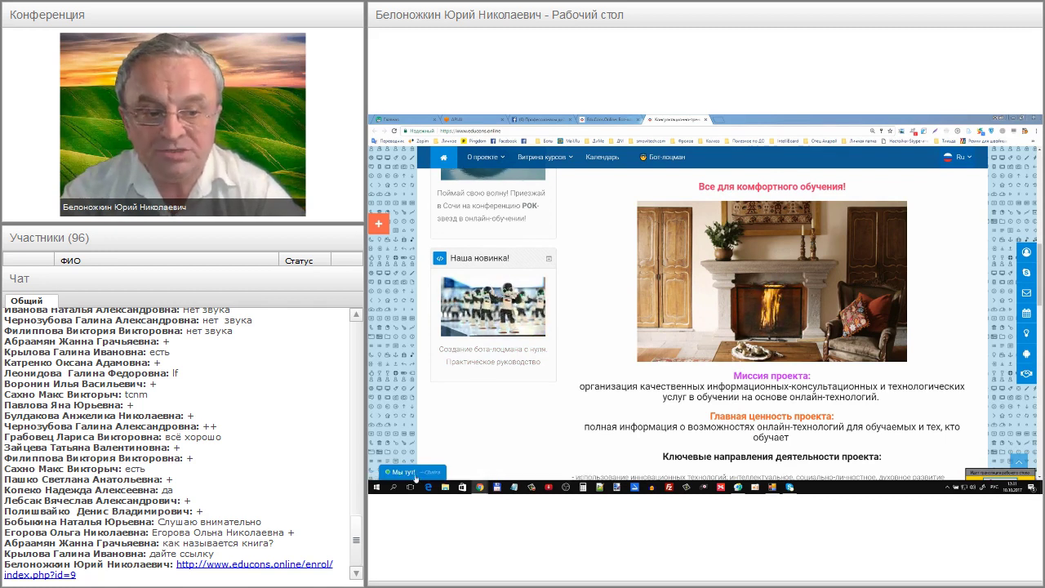
Step: Show and minimize the support chat widget on educons.online, and return to the api.ai Intents page
{"action": "left_click", "coordinate": [408, 473]}
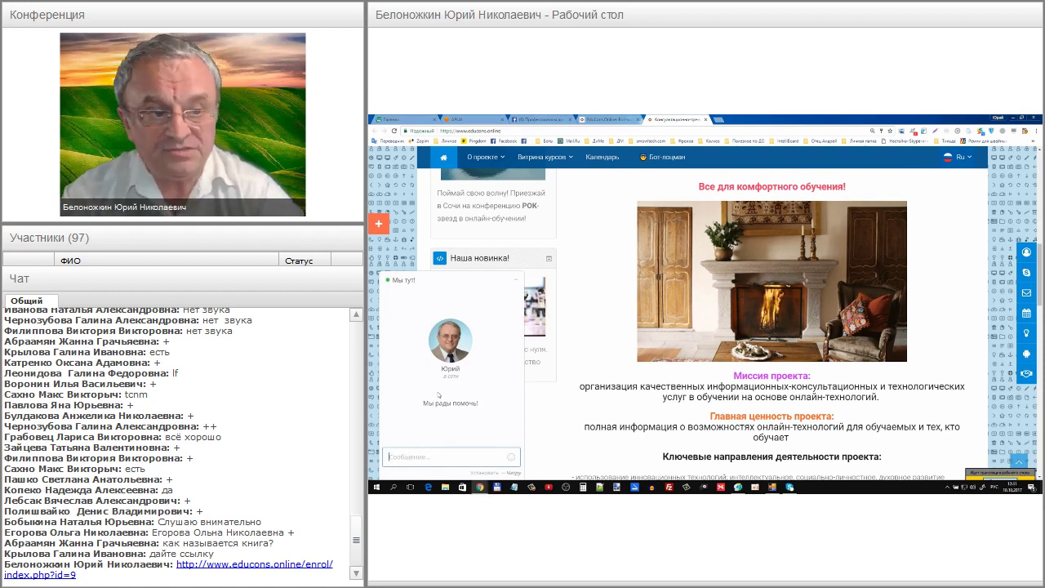
{"action": "left_click", "coordinate": [518, 282]}
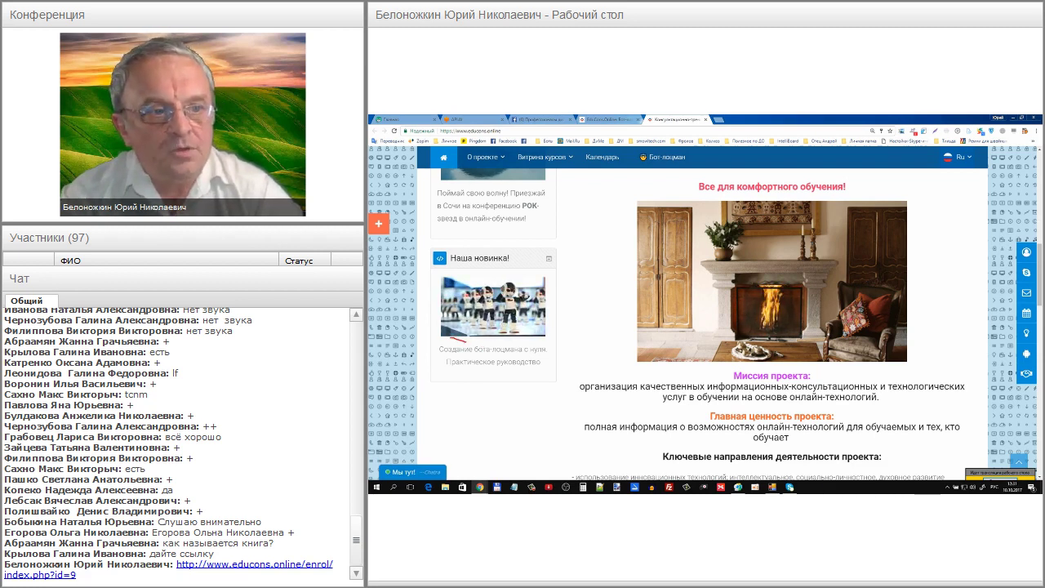
{"action": "mouse_move", "coordinate": [545, 157]}
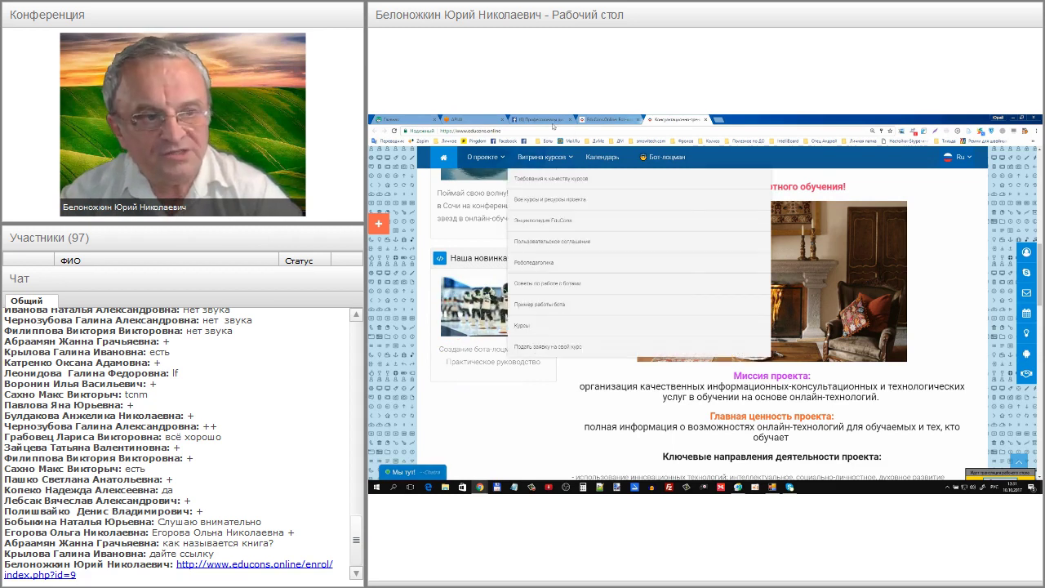
{"action": "left_click", "coordinate": [478, 119]}
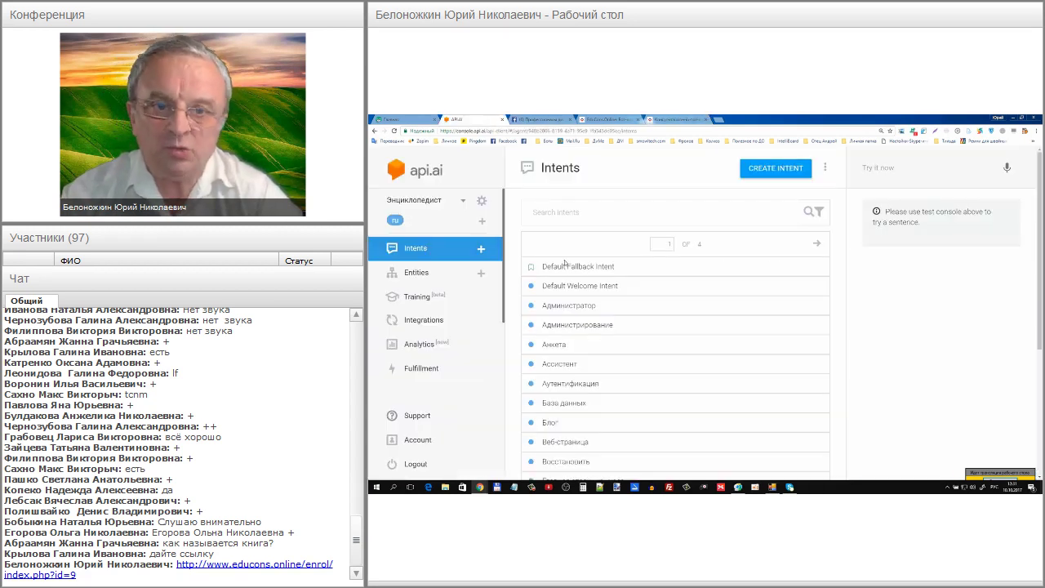
Step: Mark the list of existing intents on the Intents page with the annotation pen, and clear the marks
{"action": "mouse_move", "coordinate": [537, 283]}
{"action": "left_mouse_down"}
{"action": "mouse_move", "coordinate": [525, 418]}
{"action": "mouse_move", "coordinate": [583, 479]}
{"action": "mouse_move", "coordinate": [636, 351]}
{"action": "mouse_move", "coordinate": [619, 283]}
{"action": "left_mouse_up"}
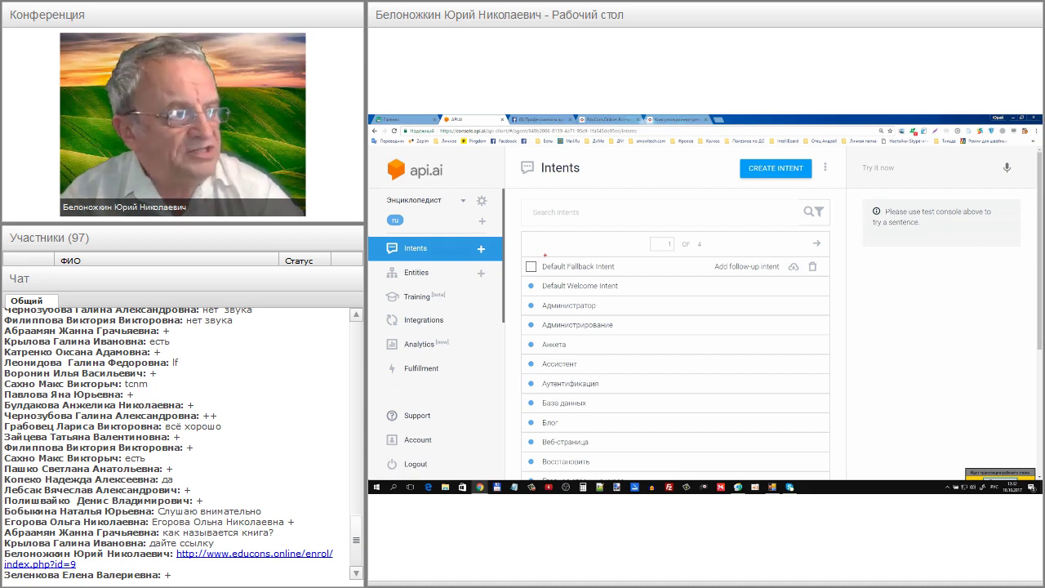
{"action": "mouse_move", "coordinate": [545, 256]}
{"action": "left_mouse_down"}
{"action": "mouse_move", "coordinate": [509, 351]}
{"action": "mouse_move", "coordinate": [527, 432]}
{"action": "mouse_move", "coordinate": [581, 454]}
{"action": "left_mouse_up"}
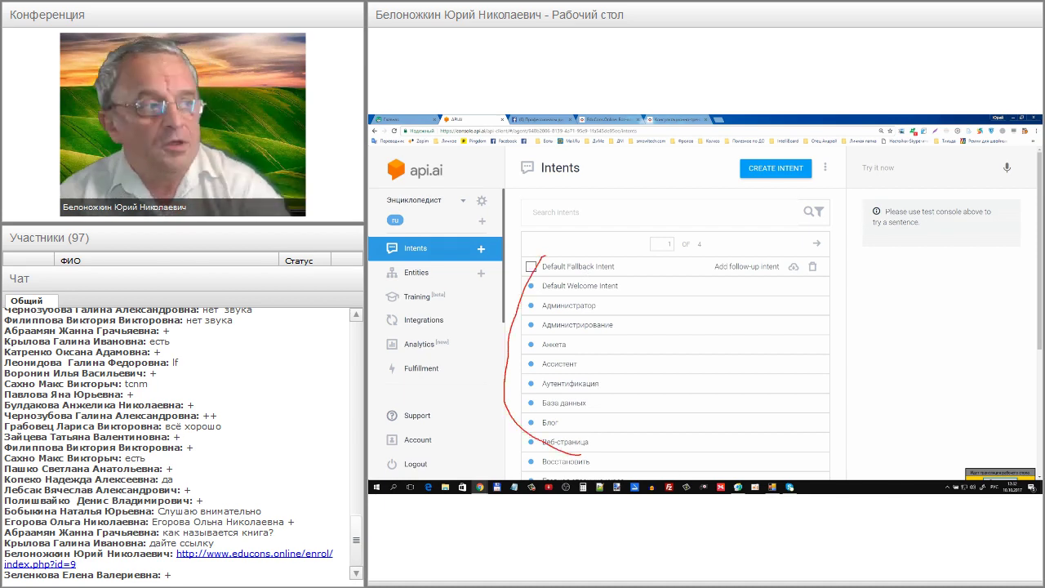
{"action": "key", "text": "Escape"}
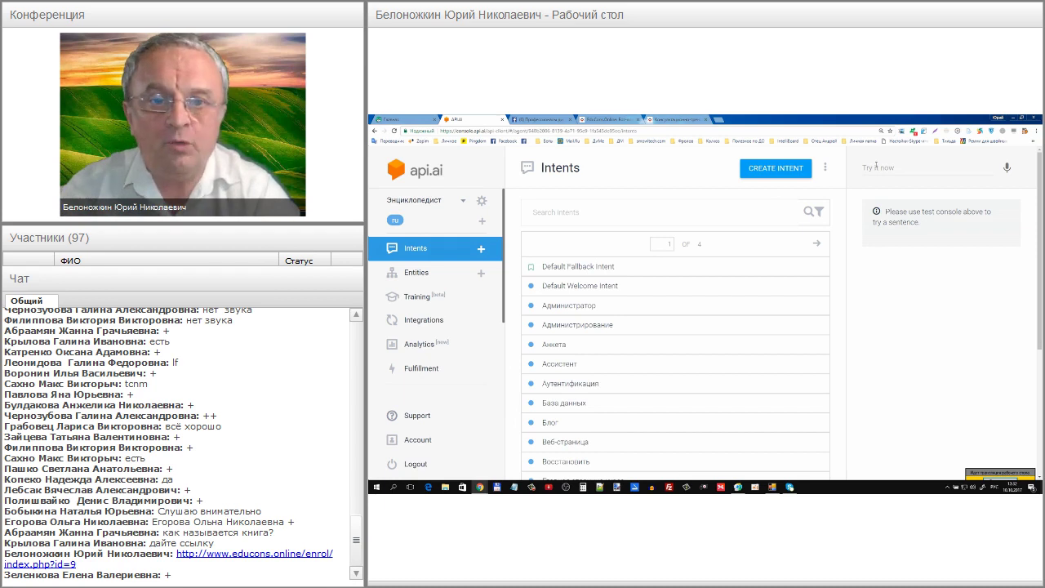
Step: Test the agent in the test console with a voice query and with the written question "что такое форум"
{"action": "left_click", "coordinate": [876, 167]}
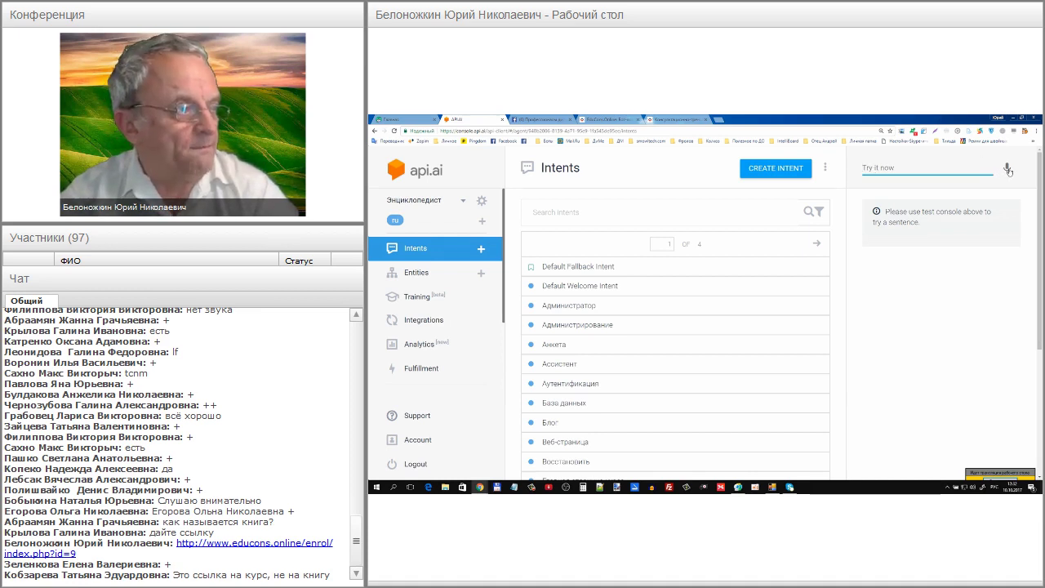
{"action": "left_click", "coordinate": [1009, 171]}
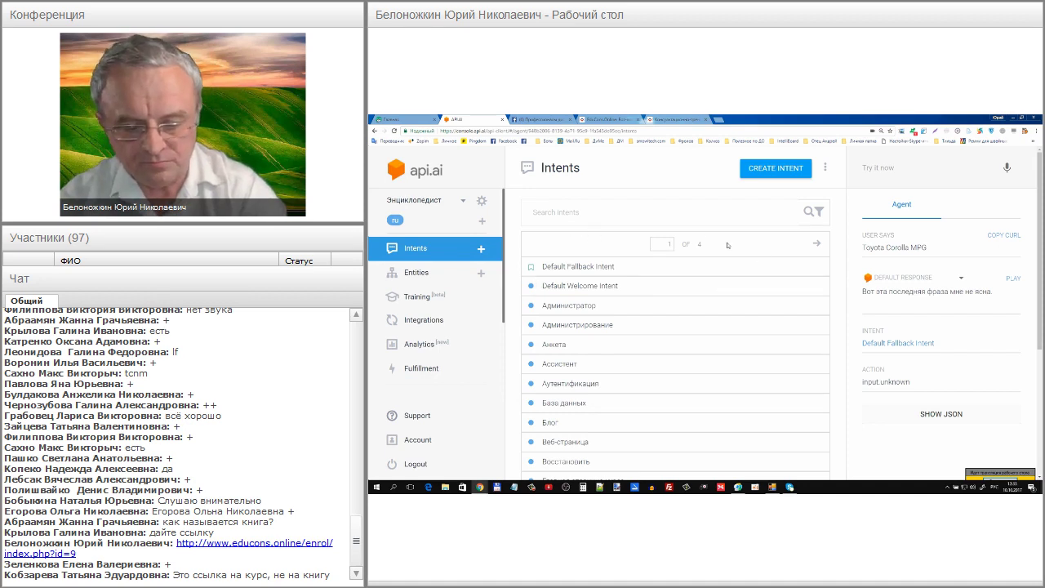
{"action": "left_click", "coordinate": [889, 166]}
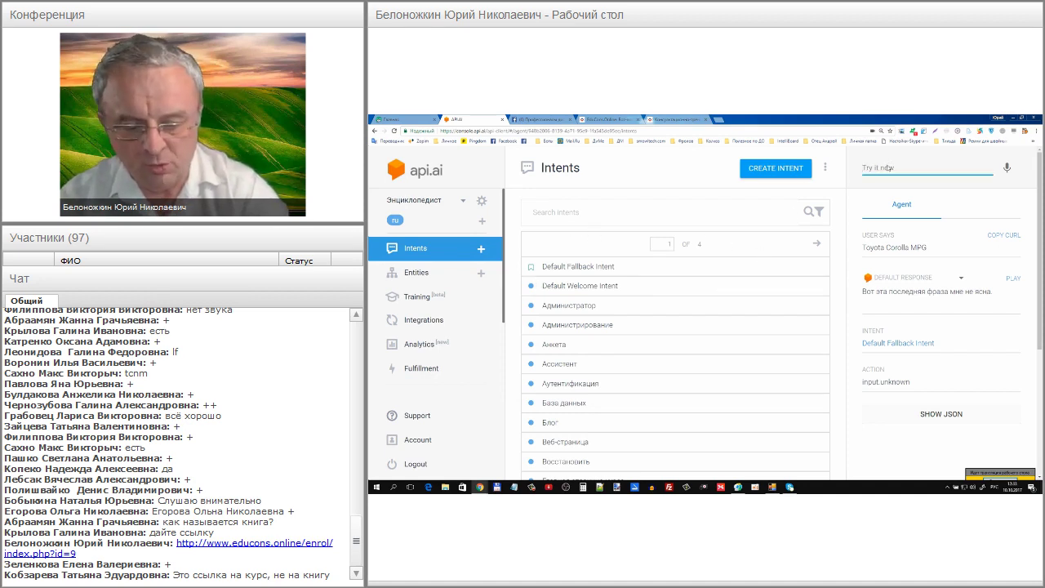
{"action": "type", "text": "что такое"}
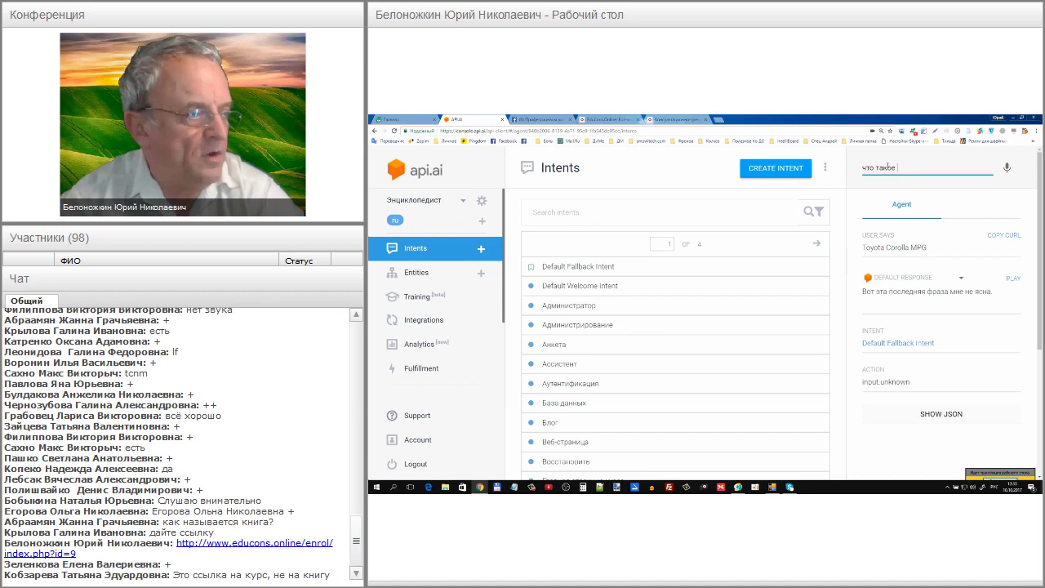
{"action": "type", "text": " анкета"}
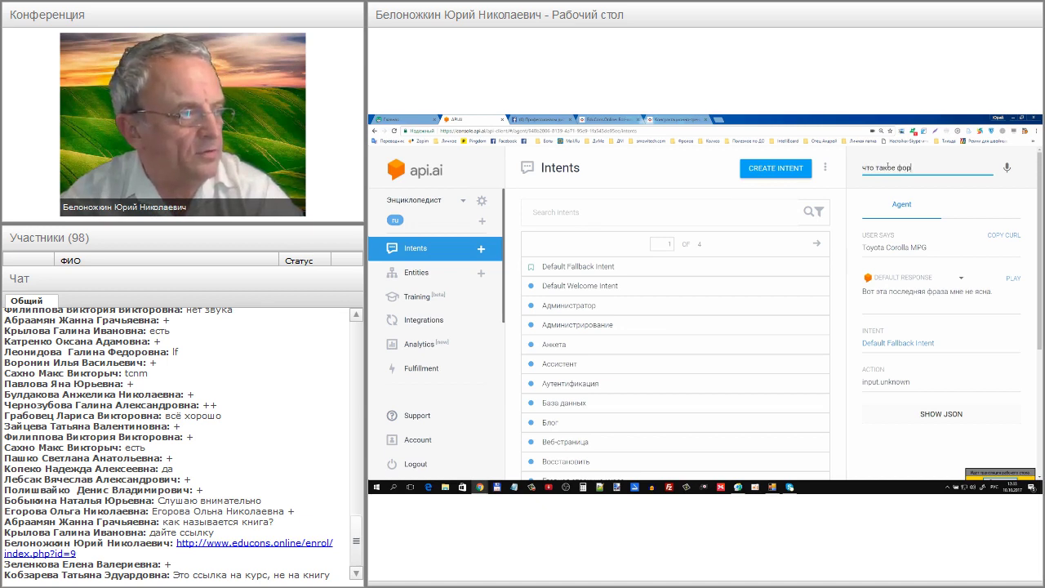
{"action": "key", "text": "Return"}
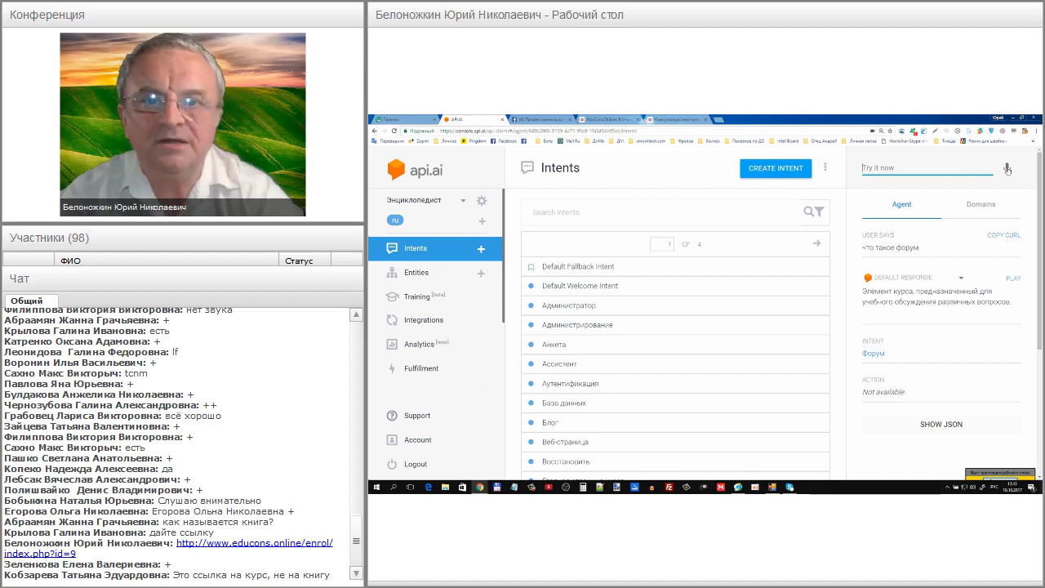
Step: Test the agent with the spoken question "Что такое баллада" and with the written question "что такое база данных"
{"action": "left_click", "coordinate": [1009, 169]}
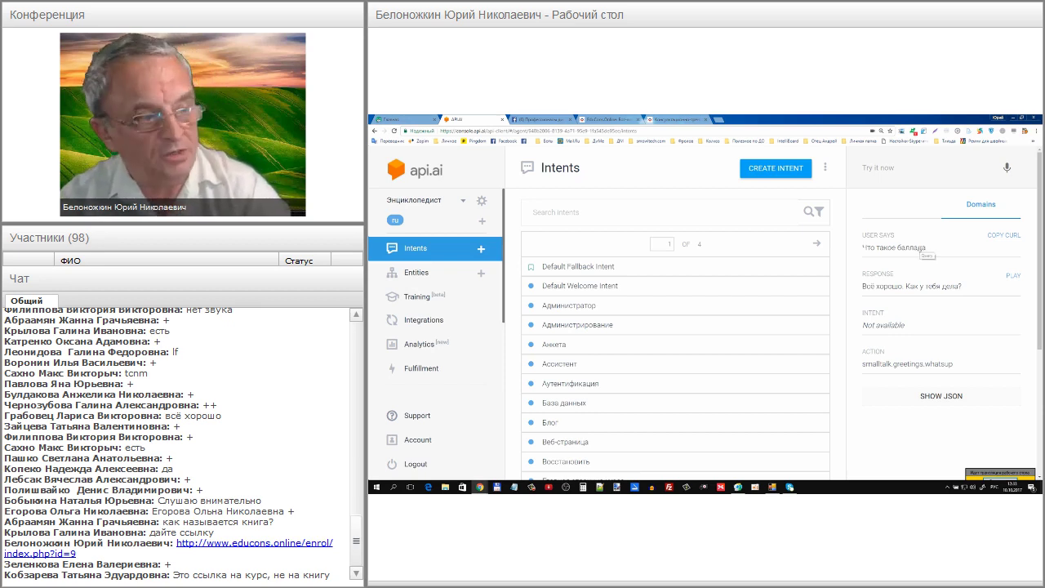
{"action": "left_click", "coordinate": [895, 172]}
{"action": "type", "text": "что"}
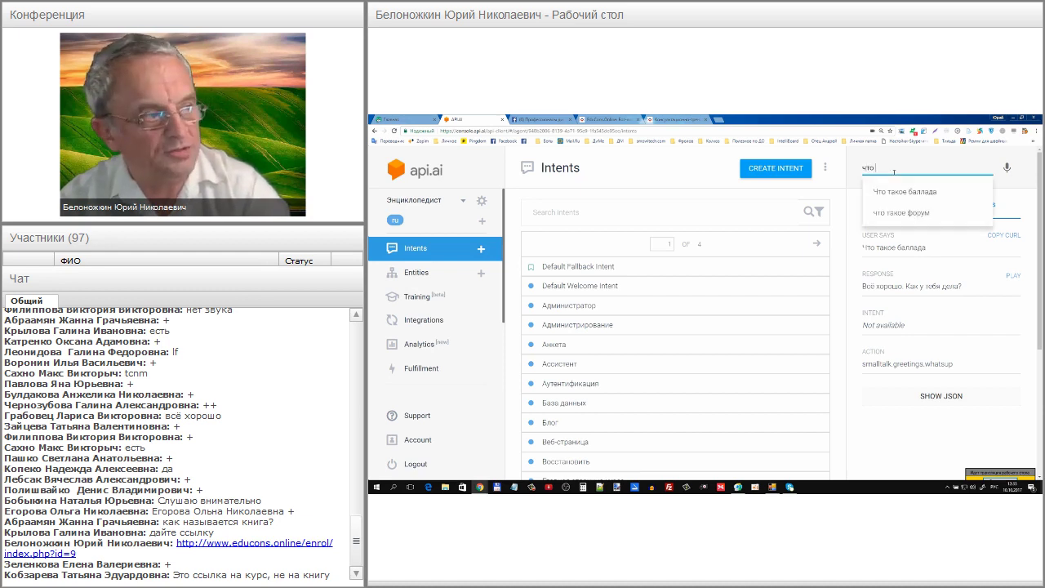
{"action": "type", "text": " такое"}
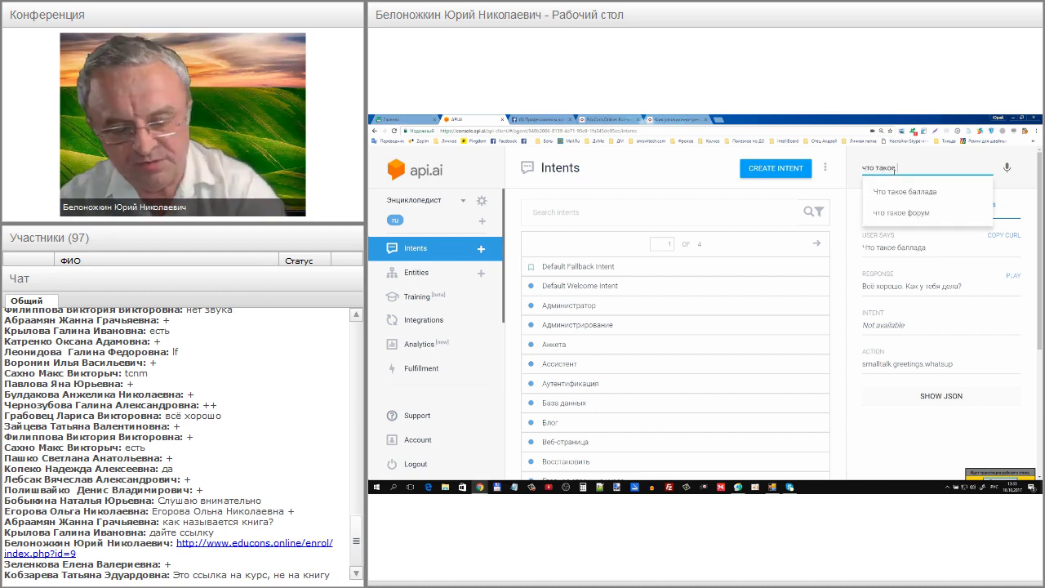
{"action": "type", "text": " база данн"}
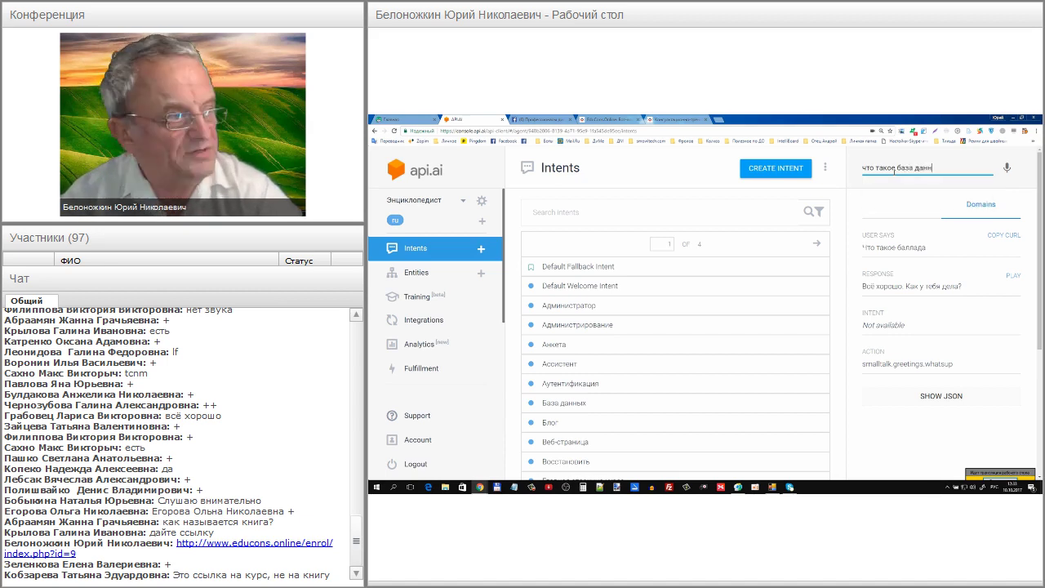
{"action": "type", "text": "ых"}
{"action": "key", "text": "Return"}
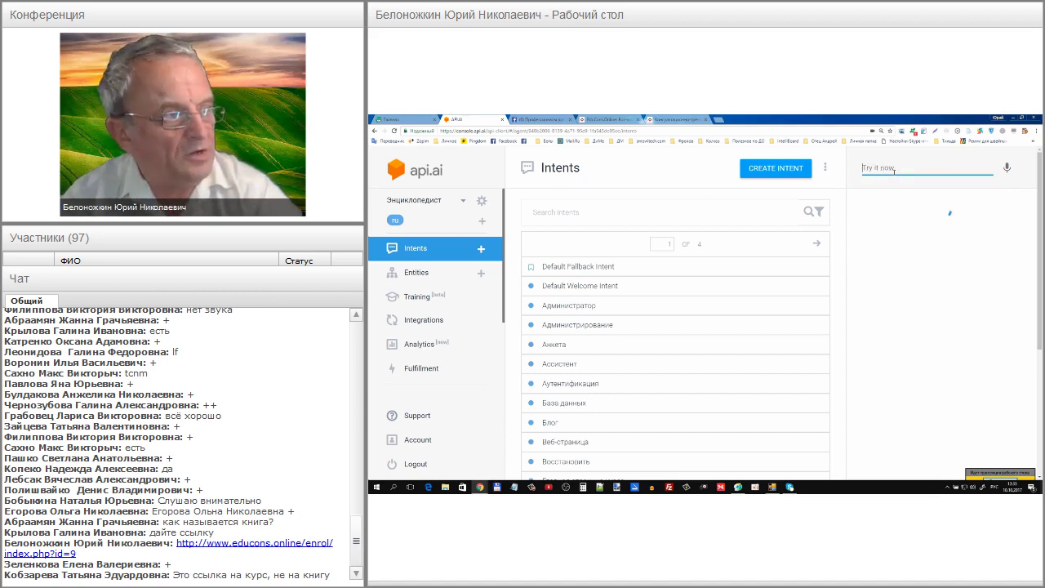
Step: Show the recent test queries, circle the database question, the agent's response and the matched intent with the pen, and clear the marks
{"action": "left_click", "coordinate": [896, 168]}
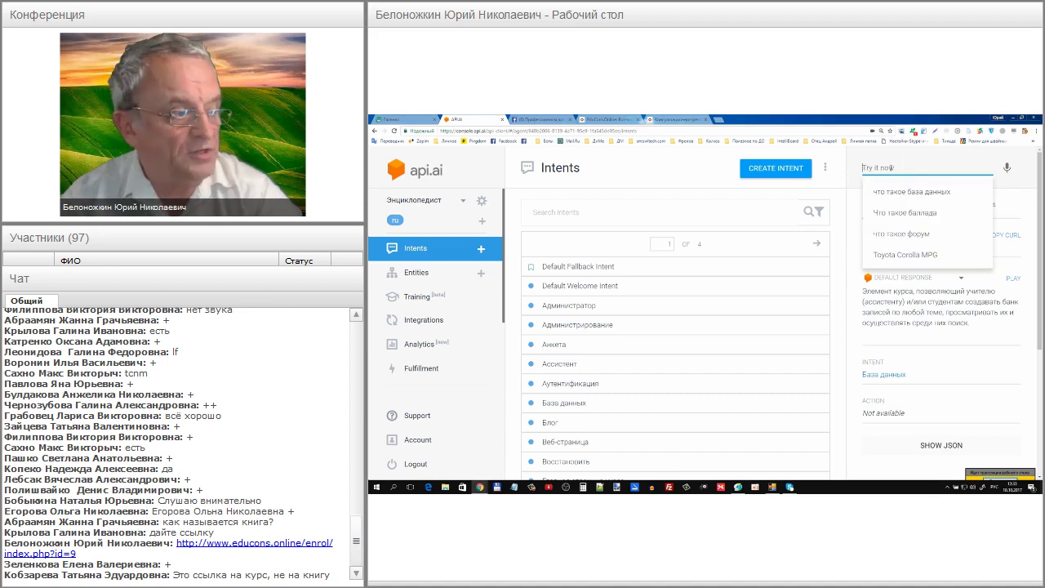
{"action": "mouse_move", "coordinate": [874, 161]}
{"action": "left_mouse_down"}
{"action": "mouse_move", "coordinate": [862, 180]}
{"action": "mouse_move", "coordinate": [947, 198]}
{"action": "mouse_move", "coordinate": [939, 182]}
{"action": "left_mouse_up"}
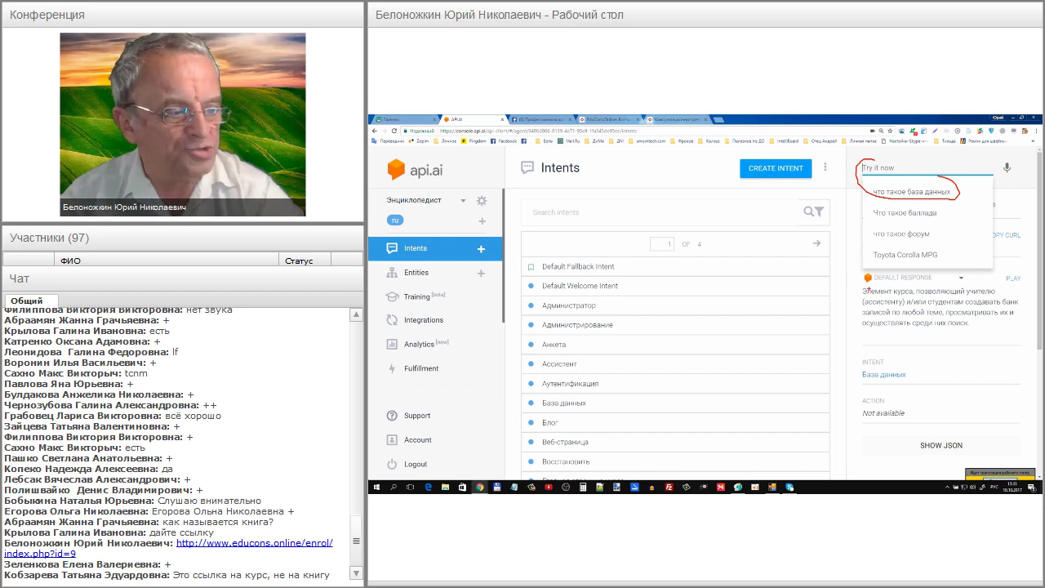
{"action": "mouse_move", "coordinate": [869, 279]}
{"action": "left_mouse_down"}
{"action": "mouse_move", "coordinate": [858, 325]}
{"action": "mouse_move", "coordinate": [987, 318]}
{"action": "left_mouse_up"}
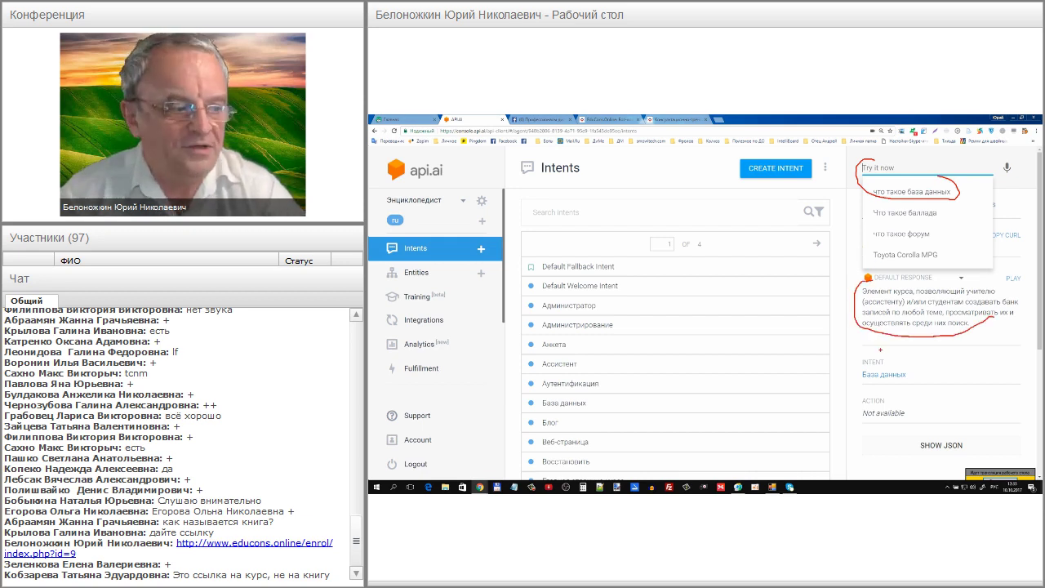
{"action": "mouse_move", "coordinate": [875, 354]}
{"action": "left_mouse_down"}
{"action": "mouse_move", "coordinate": [861, 372]}
{"action": "mouse_move", "coordinate": [916, 389]}
{"action": "mouse_move", "coordinate": [908, 363]}
{"action": "left_mouse_up"}
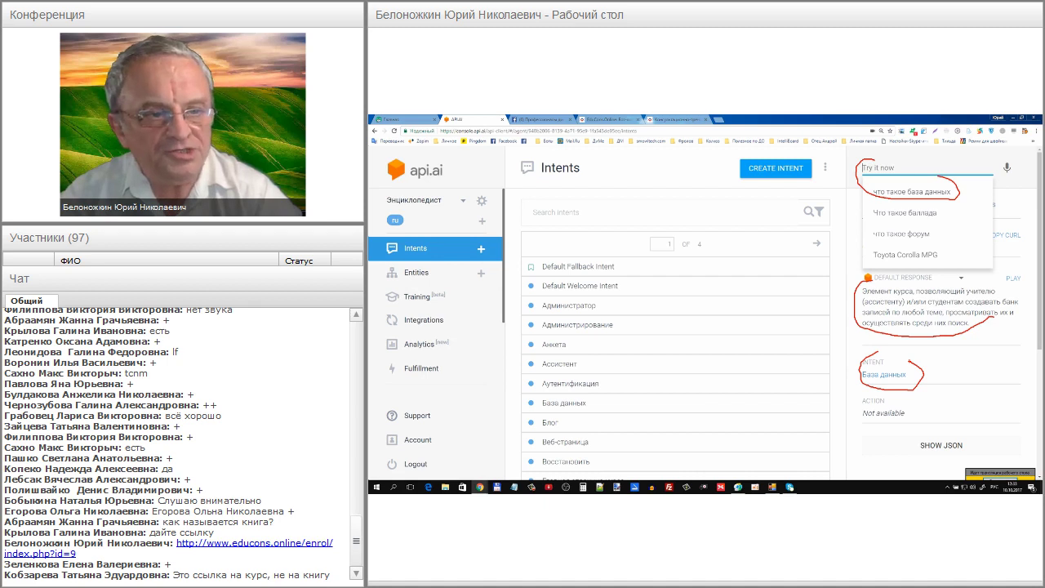
{"action": "key", "text": "Escape"}
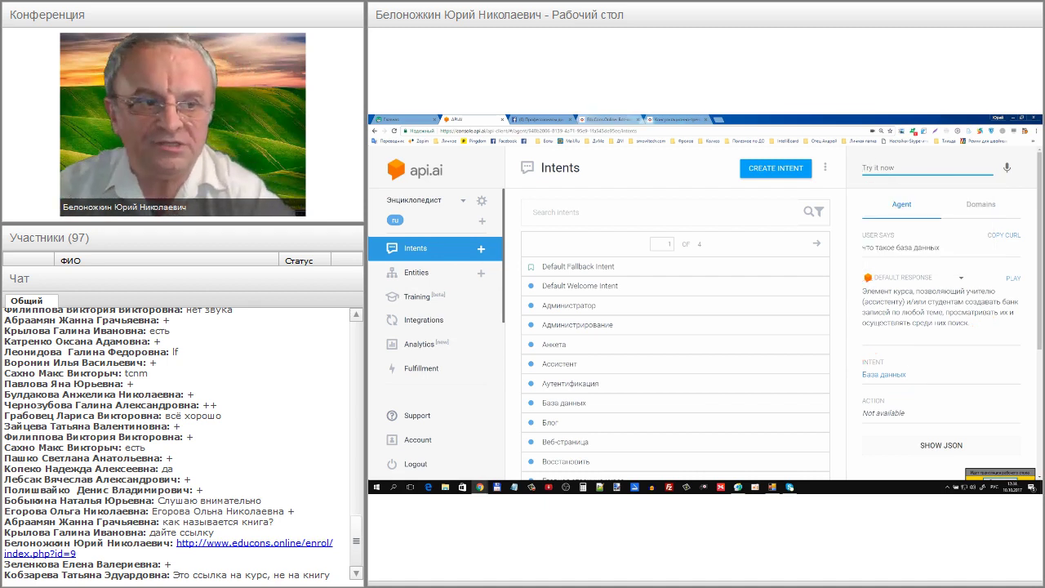
Step: Look through the Entities, Training and Integrations sections of the agent in turn
{"action": "left_click", "coordinate": [425, 277]}
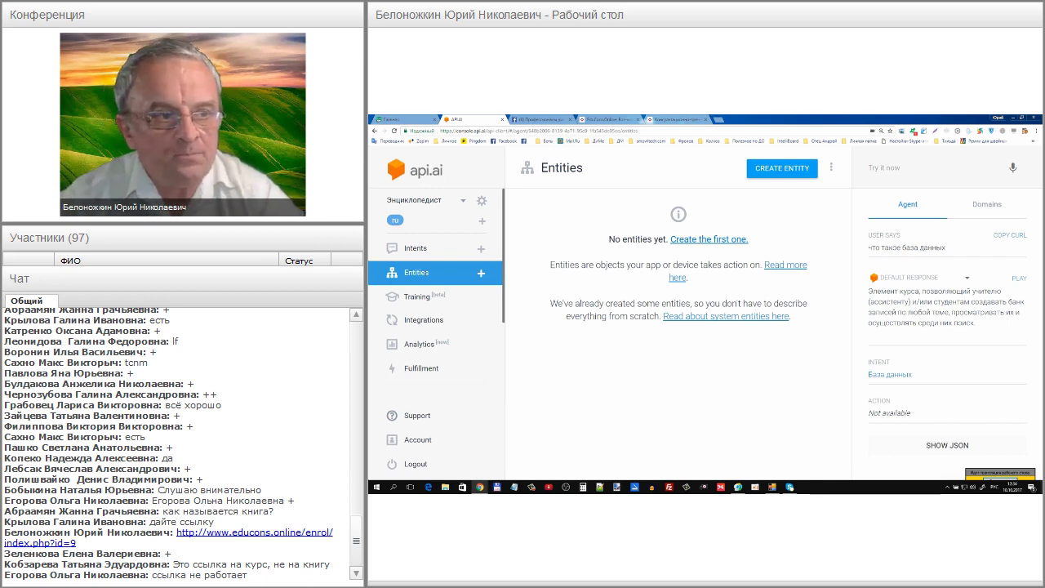
{"action": "left_click", "coordinate": [419, 301]}
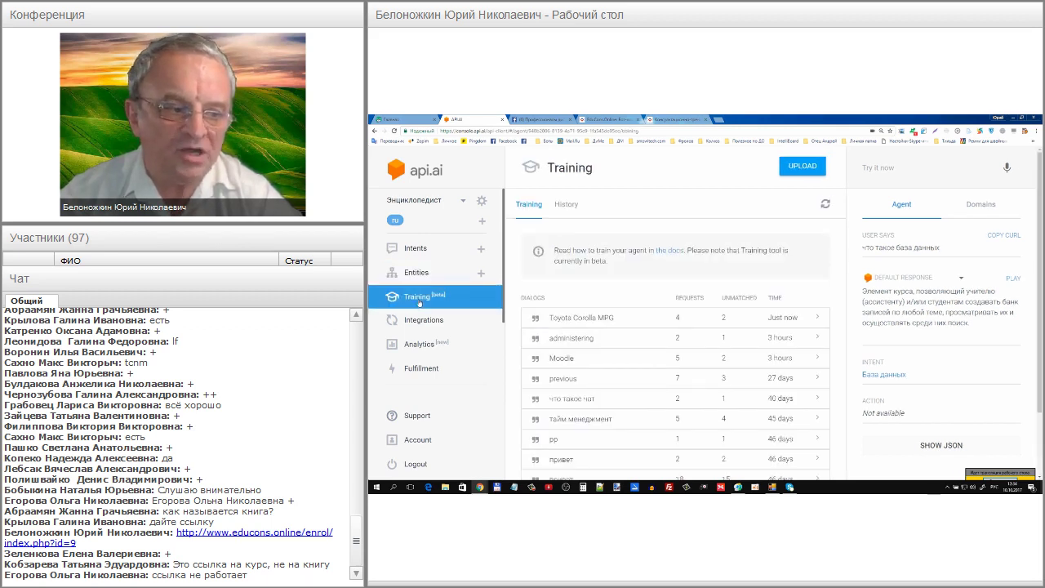
{"action": "scroll", "coordinate": [419, 302], "scroll_direction": "down", "scroll_amount": 2}
{"action": "scroll", "coordinate": [419, 302], "scroll_direction": "up", "scroll_amount": 2}
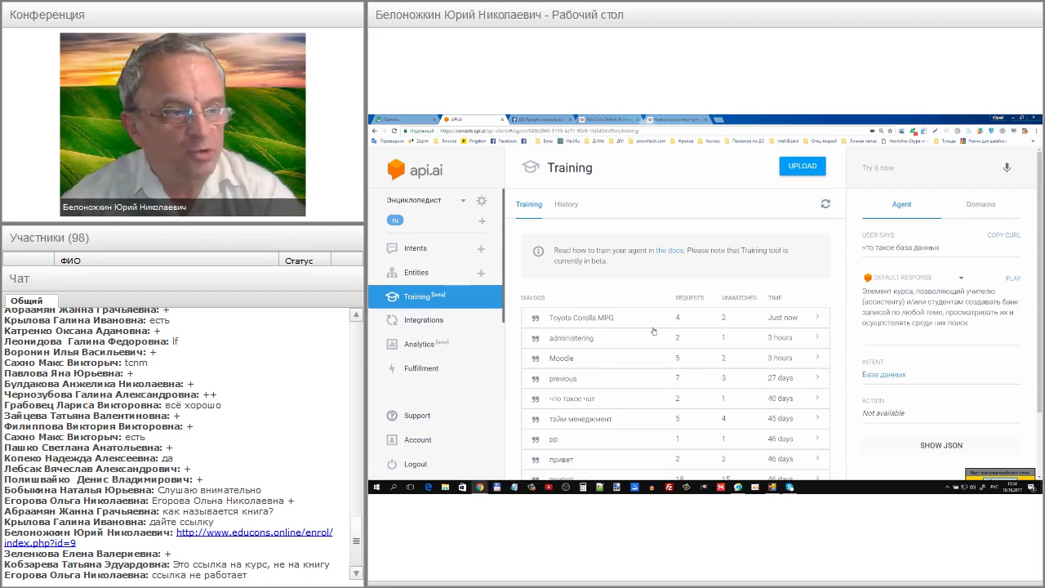
{"action": "left_click", "coordinate": [451, 321]}
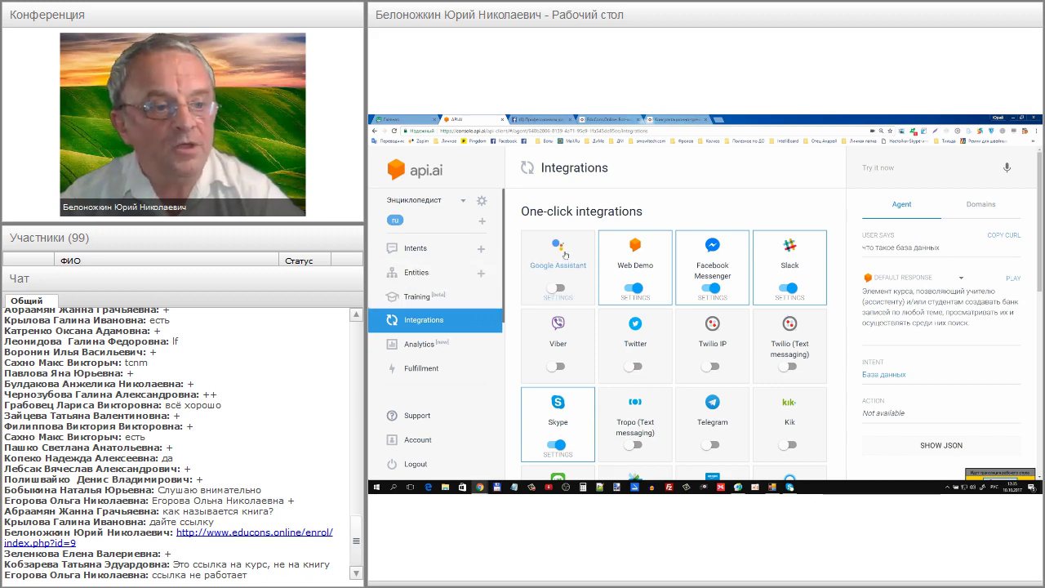
Step: On educons.online, open the guide-bot creation course from the "Наша новинка!" block as a guest and read its description down to the payment options
{"action": "left_click", "coordinate": [614, 120]}
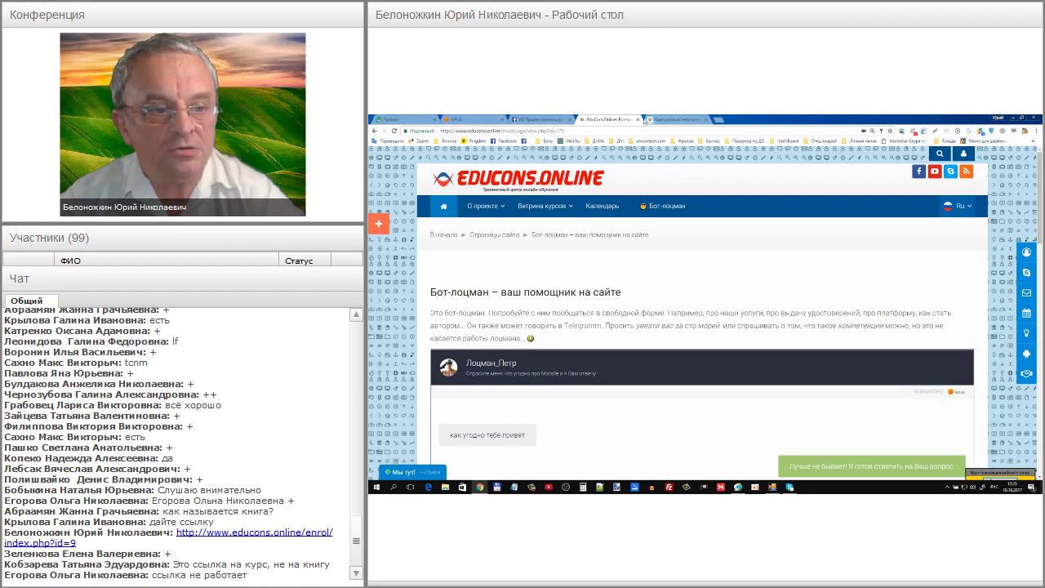
{"action": "left_click", "coordinate": [667, 121]}
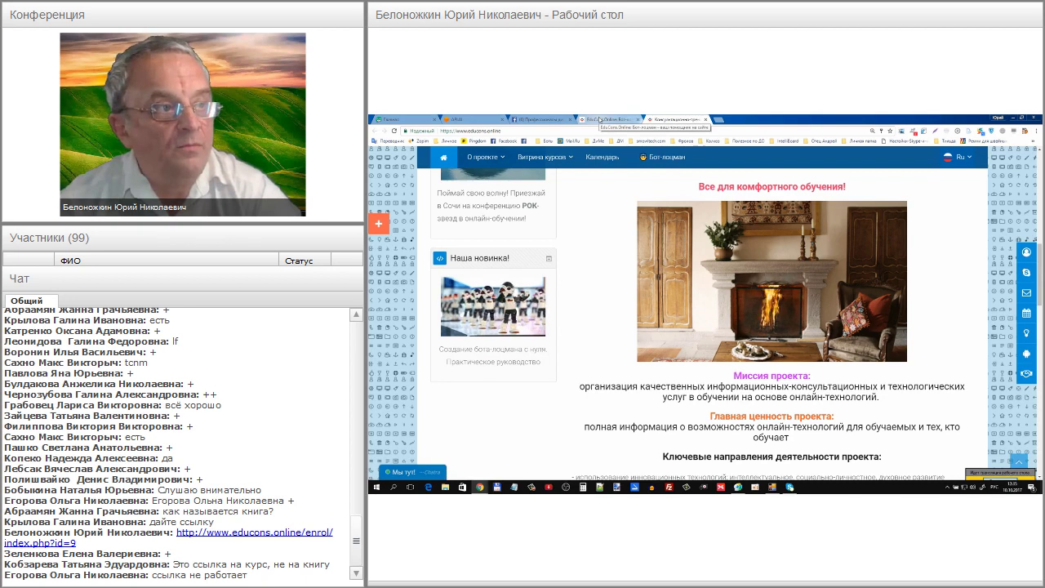
{"action": "left_click", "coordinate": [535, 344]}
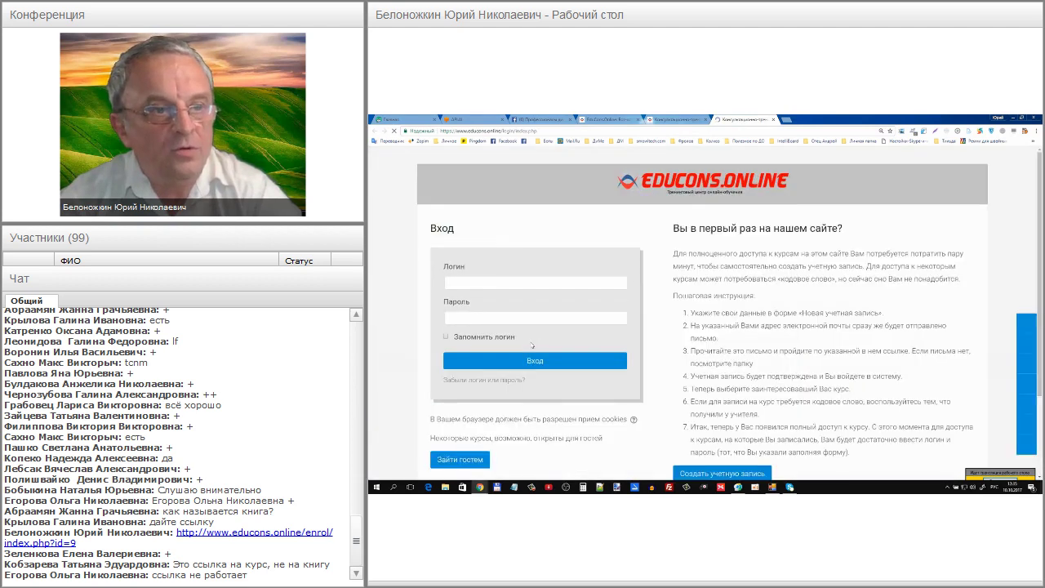
{"action": "scroll", "coordinate": [535, 343], "scroll_direction": "down", "scroll_amount": 2}
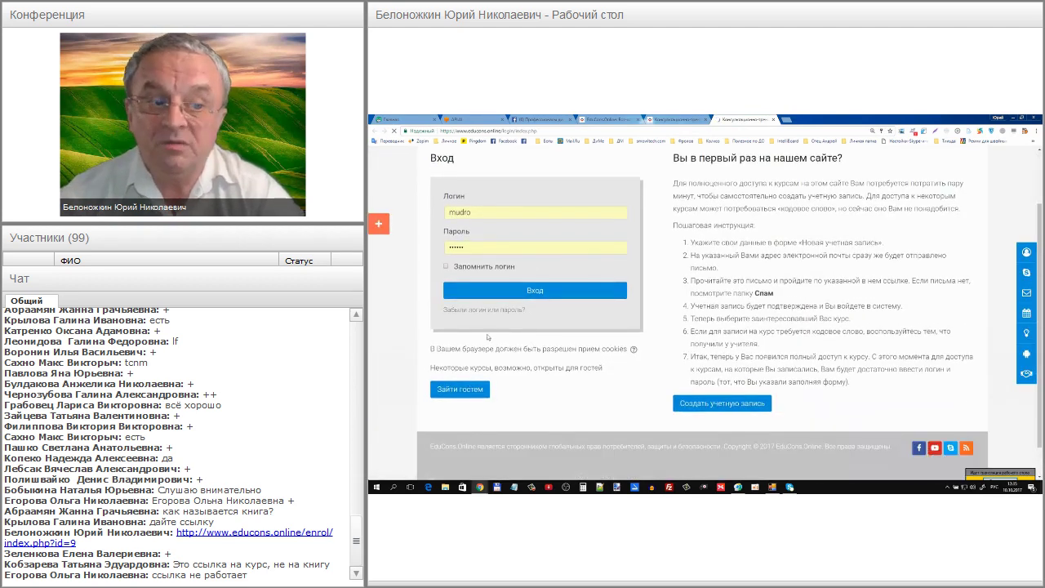
{"action": "left_click", "coordinate": [466, 390]}
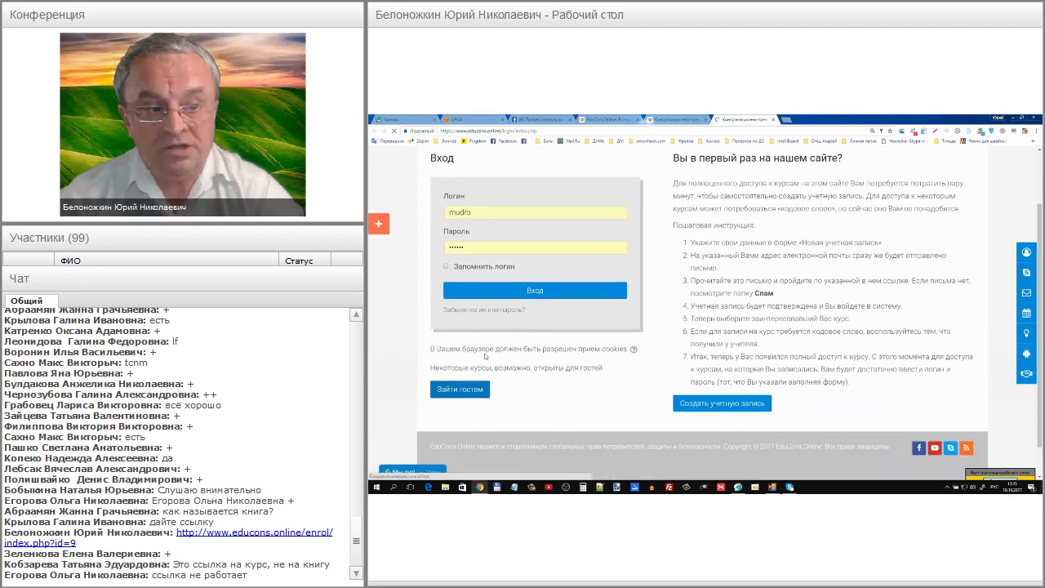
{"action": "scroll", "coordinate": [485, 356], "scroll_direction": "down", "scroll_amount": 1}
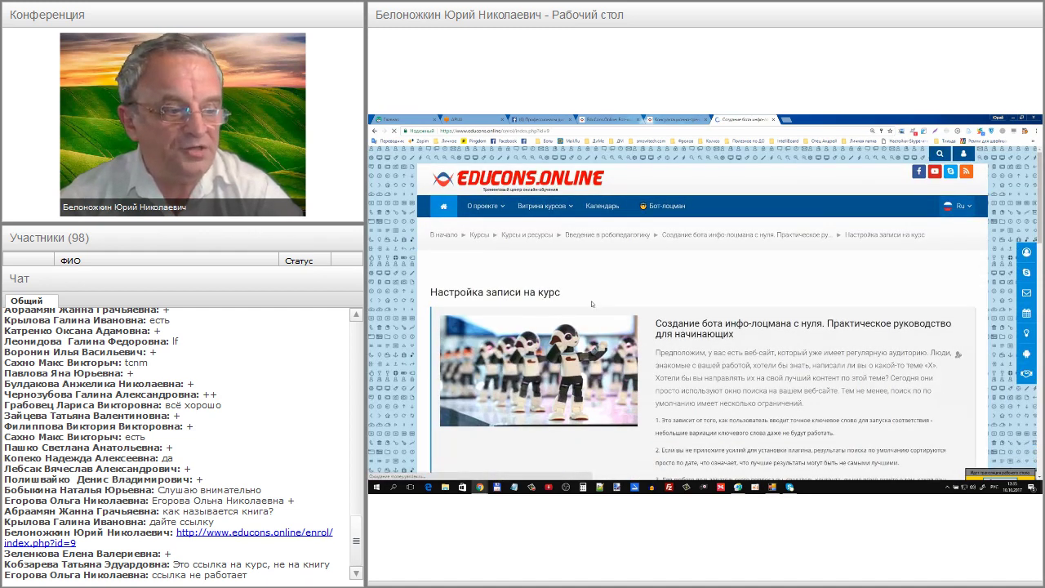
{"action": "scroll", "coordinate": [600, 298], "scroll_direction": "down", "scroll_amount": 2}
{"action": "scroll", "coordinate": [604, 299], "scroll_direction": "down", "scroll_amount": 7}
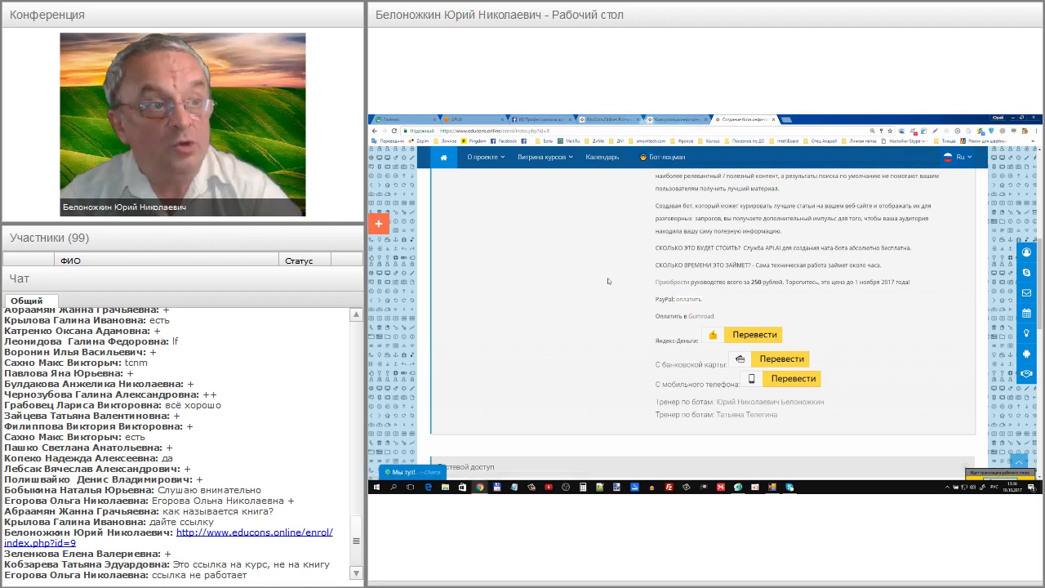
Step: Return to the api.ai console and examine the agent's Analytics section
{"action": "left_click", "coordinate": [673, 119]}
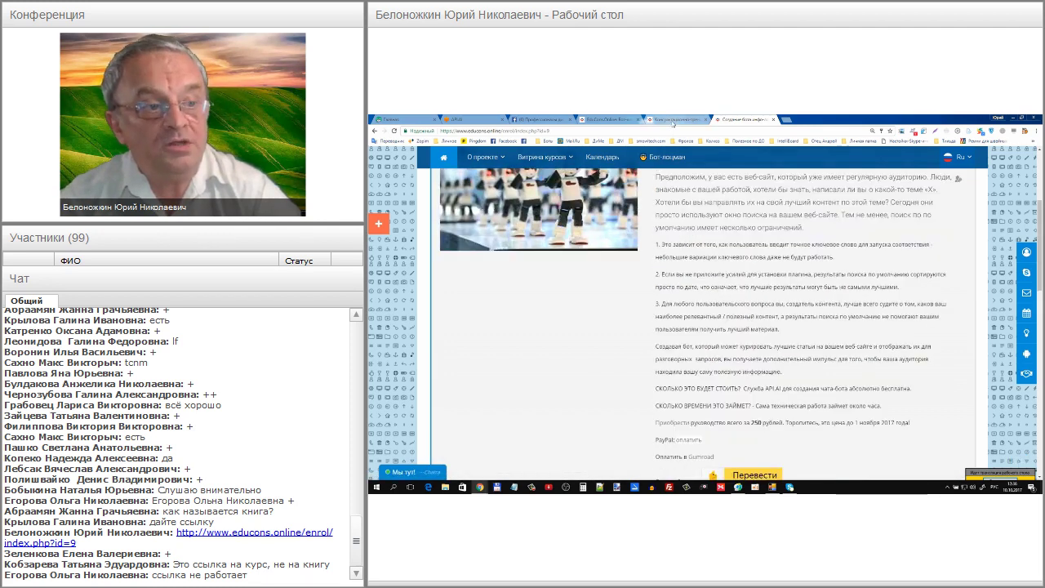
{"action": "left_click", "coordinate": [625, 121]}
{"action": "left_click", "coordinate": [474, 120]}
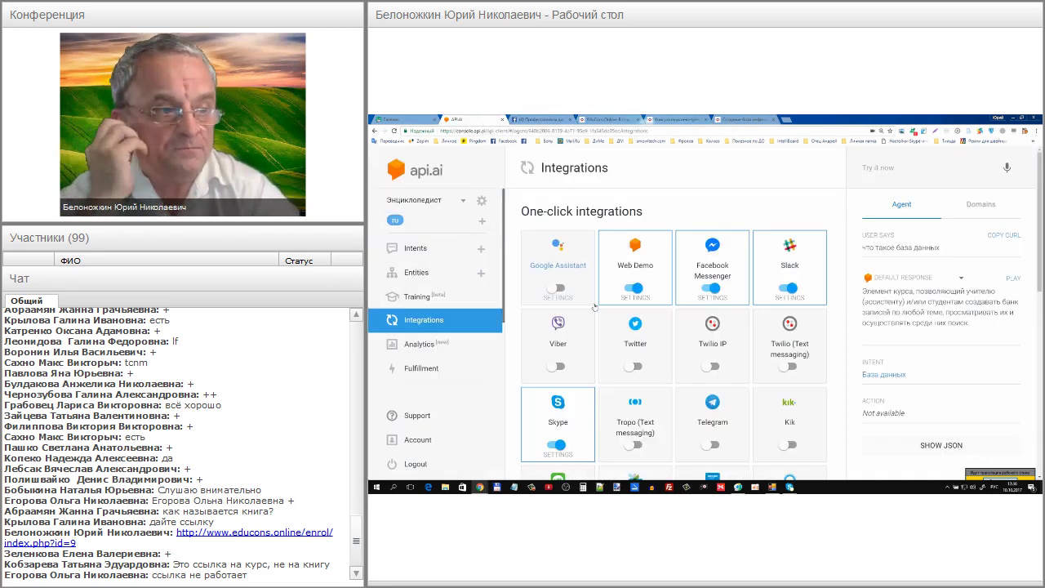
{"action": "left_click", "coordinate": [443, 341]}
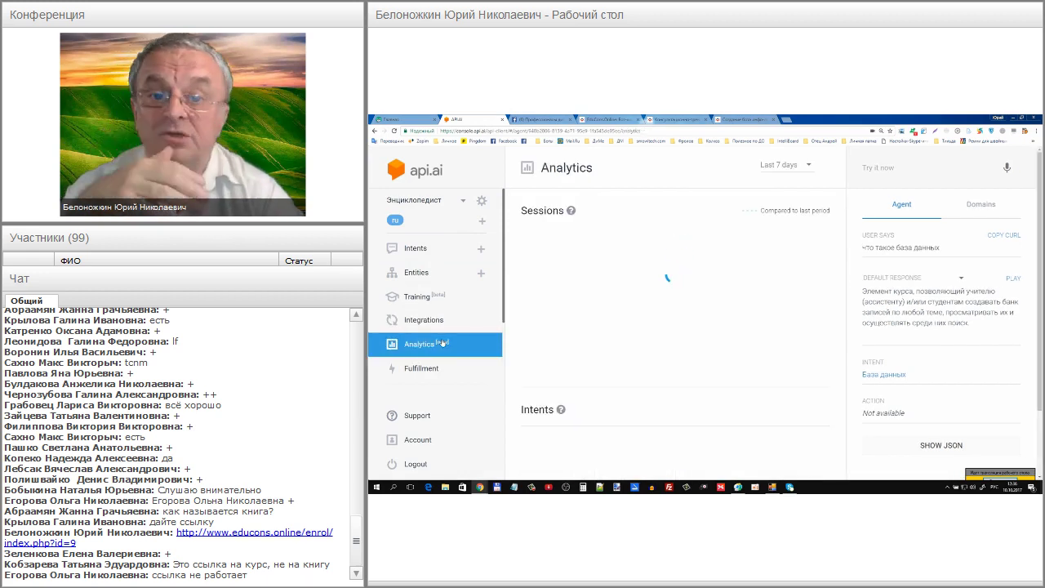
{"action": "scroll", "coordinate": [441, 343], "scroll_direction": "down", "scroll_amount": 2}
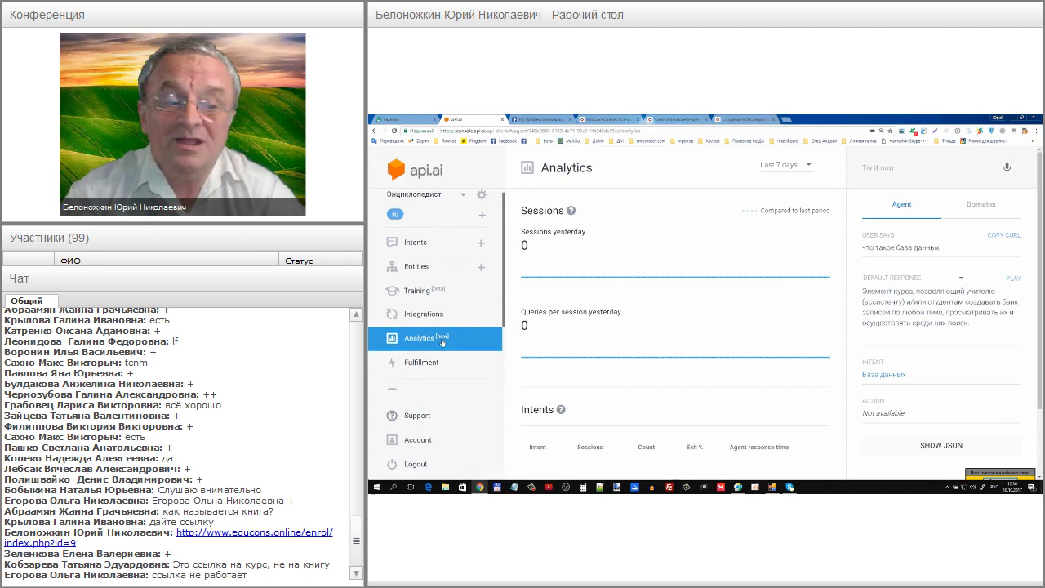
{"action": "scroll", "coordinate": [441, 343], "scroll_direction": "up", "scroll_amount": 2}
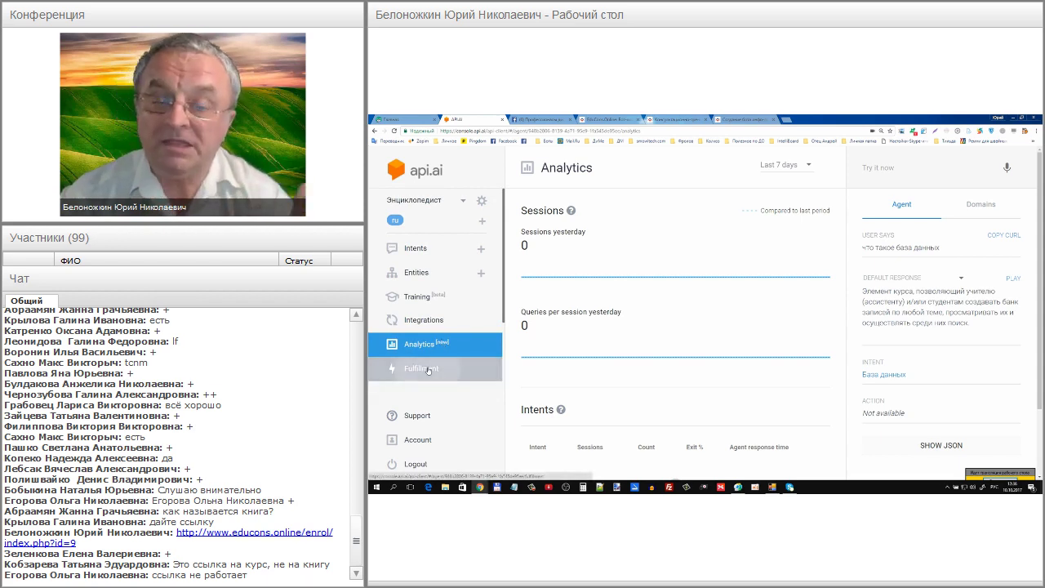
Step: Look through the agent's Fulfillment and Prebuilt Agents sections, pointing out the Translate agent
{"action": "left_click", "coordinate": [428, 369]}
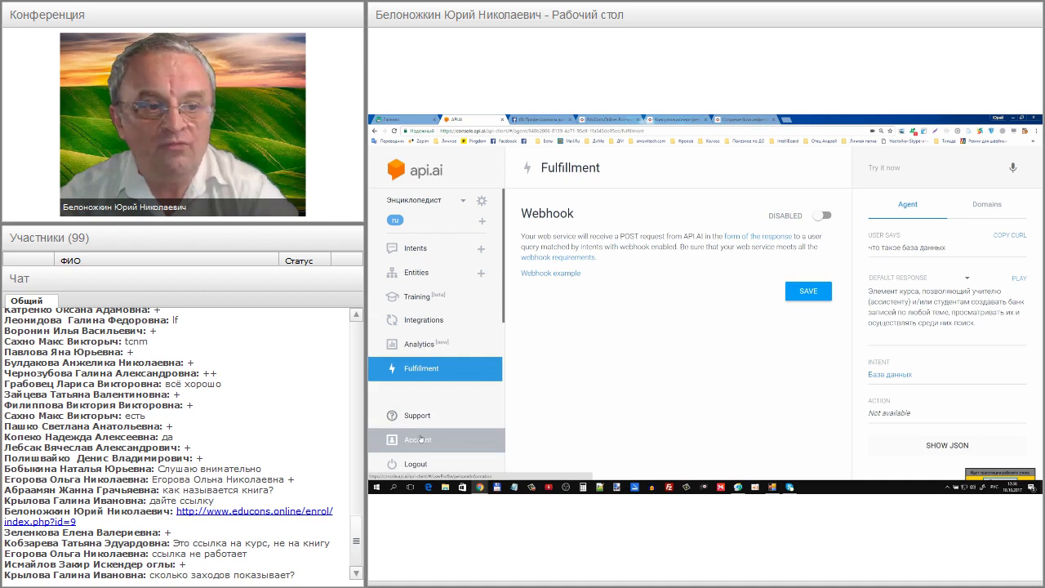
{"action": "scroll", "coordinate": [428, 384], "scroll_direction": "down", "scroll_amount": 2}
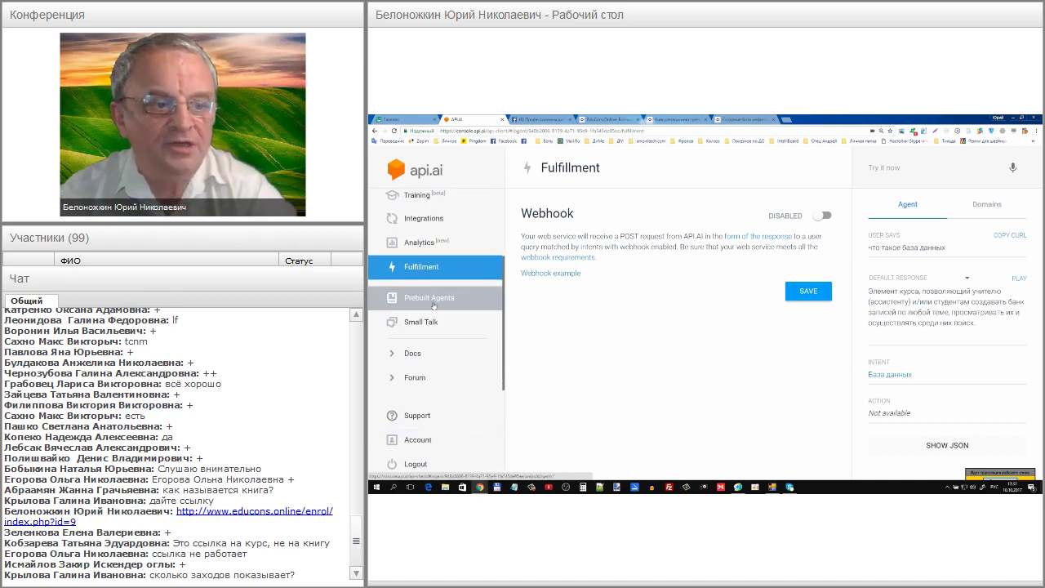
{"action": "left_click", "coordinate": [434, 304]}
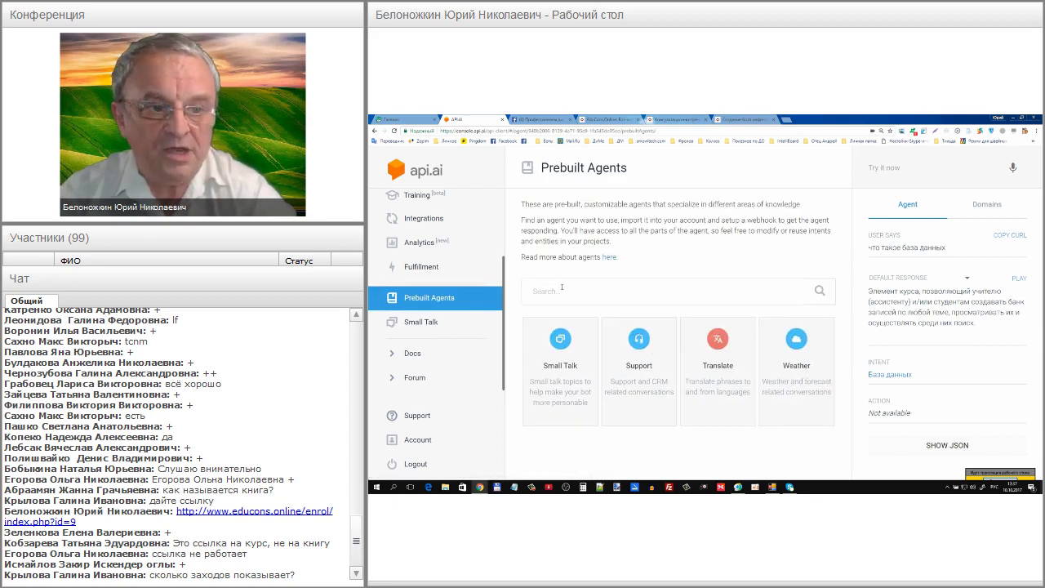
{"action": "mouse_move", "coordinate": [724, 369]}
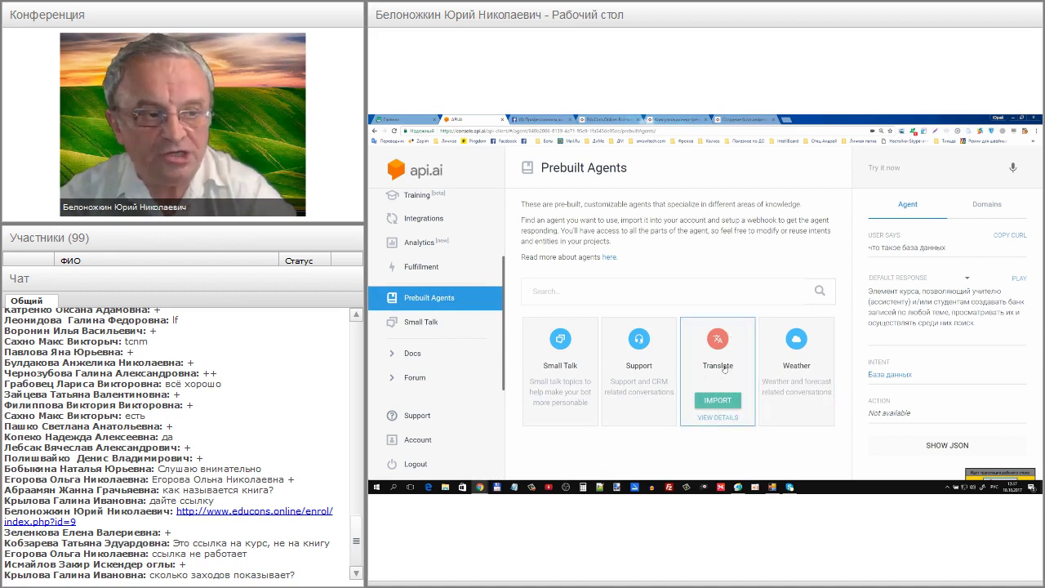
Step: Examine the Small Talk section, from the sample dialogue through its customization categories
{"action": "left_click", "coordinate": [422, 325]}
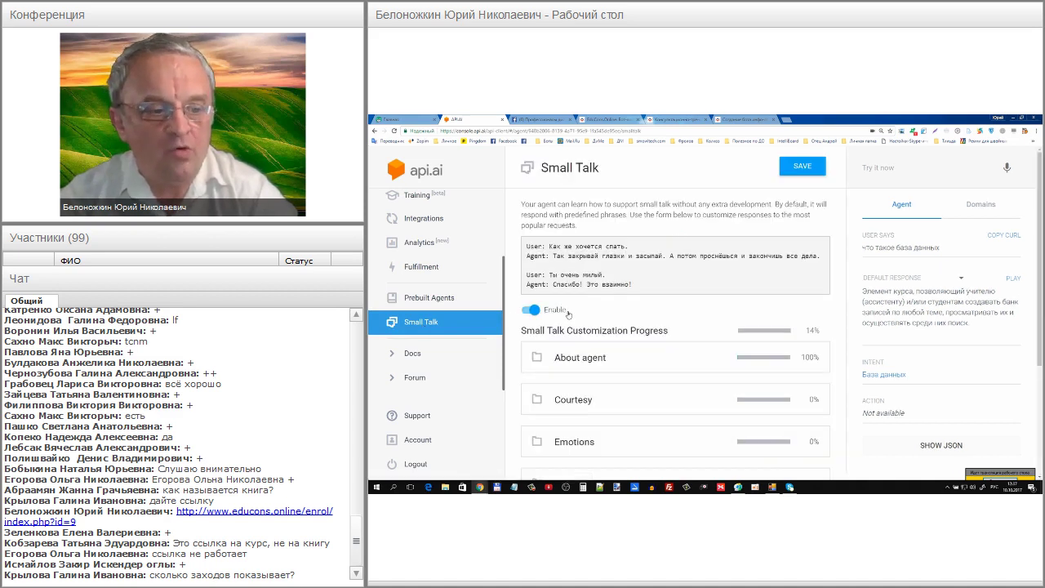
{"action": "scroll", "coordinate": [568, 314], "scroll_direction": "down", "scroll_amount": 1}
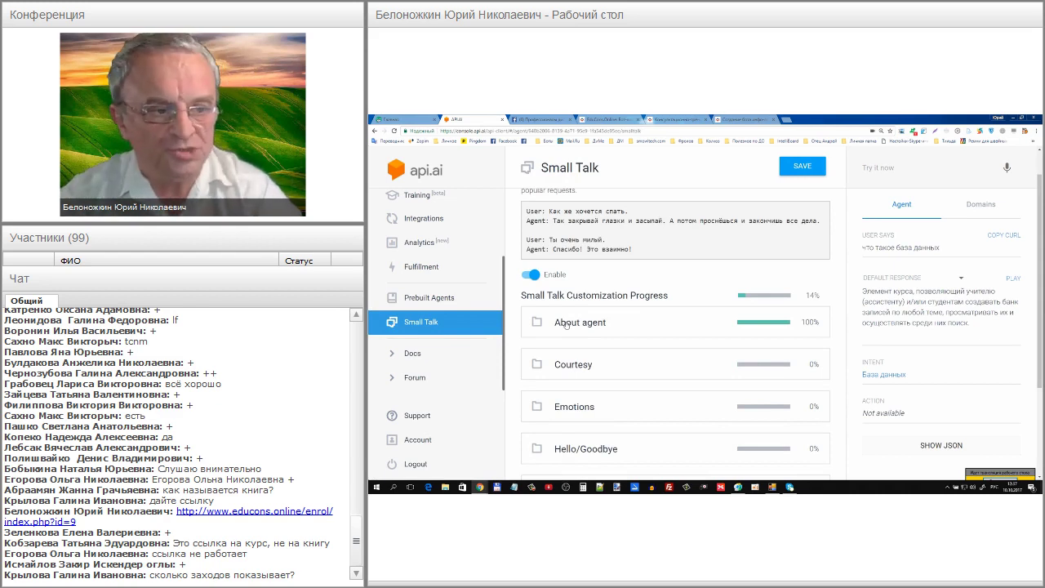
{"action": "scroll", "coordinate": [566, 324], "scroll_direction": "down", "scroll_amount": 3}
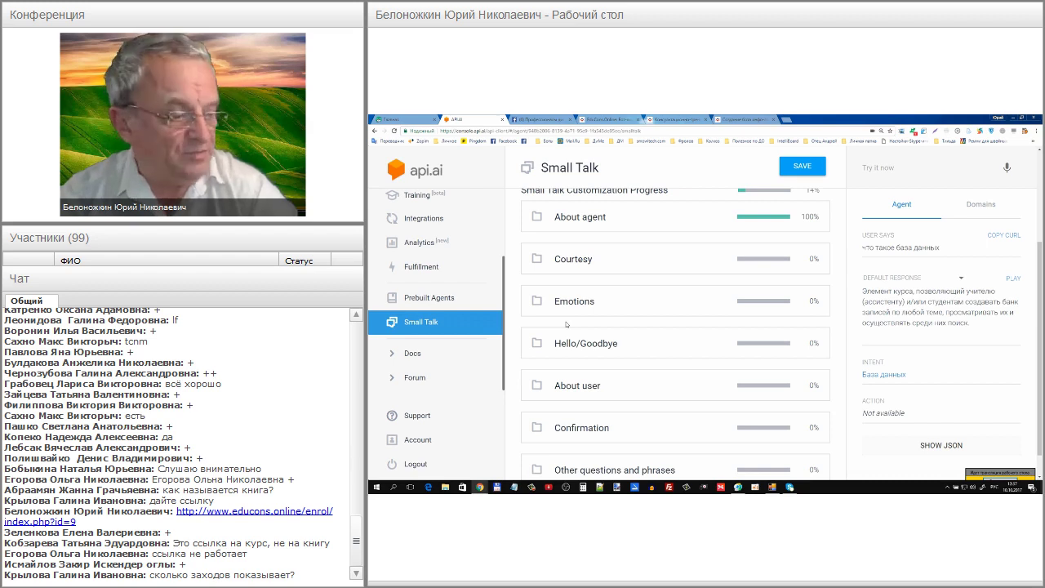
{"action": "scroll", "coordinate": [566, 324], "scroll_direction": "up", "scroll_amount": 4}
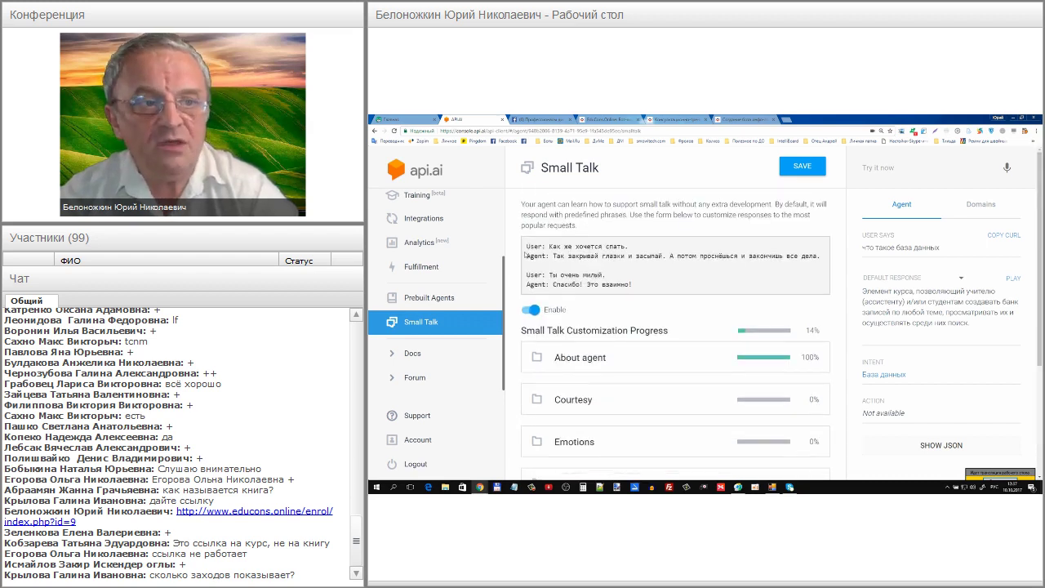
Step: Start creating a new agent and circle its blank settings form with the pen
{"action": "scroll", "coordinate": [476, 214], "scroll_direction": "up", "scroll_amount": 3}
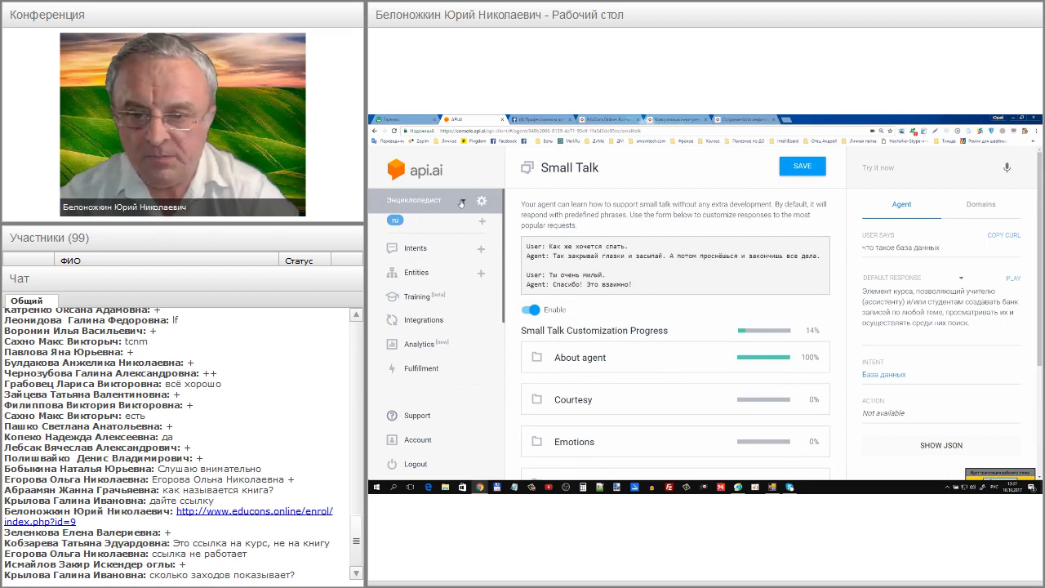
{"action": "left_click", "coordinate": [462, 202]}
{"action": "scroll", "coordinate": [437, 294], "scroll_direction": "down", "scroll_amount": 2}
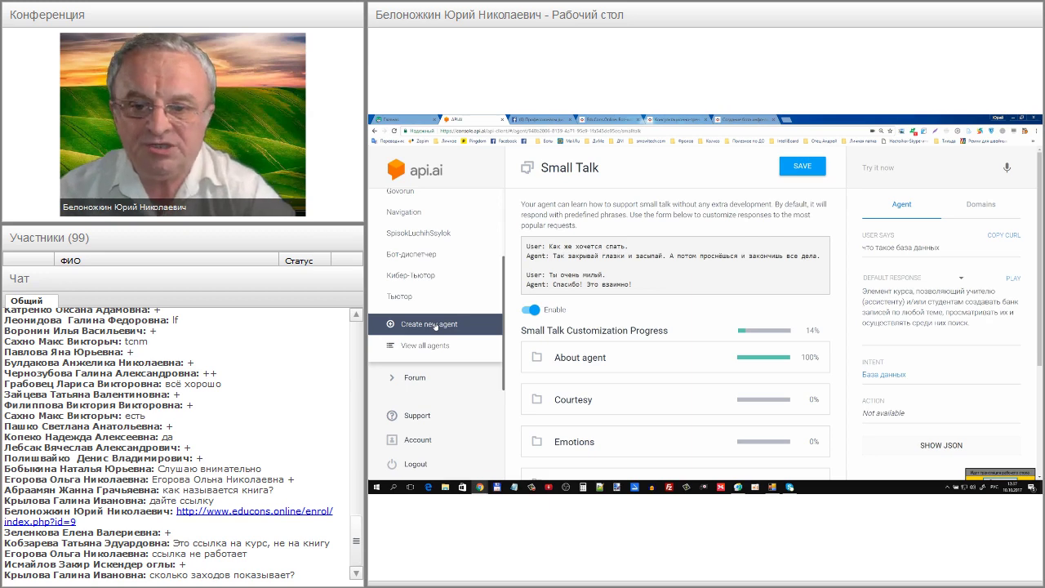
{"action": "left_click", "coordinate": [431, 325]}
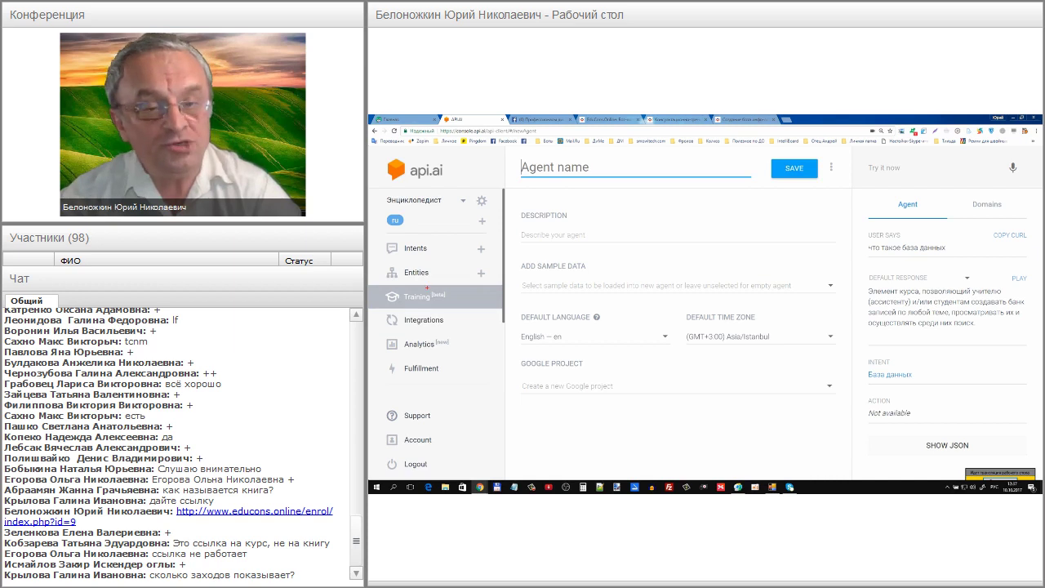
{"action": "left_click_drag", "start_coordinate": [408, 285], "coordinate": [383, 298]}
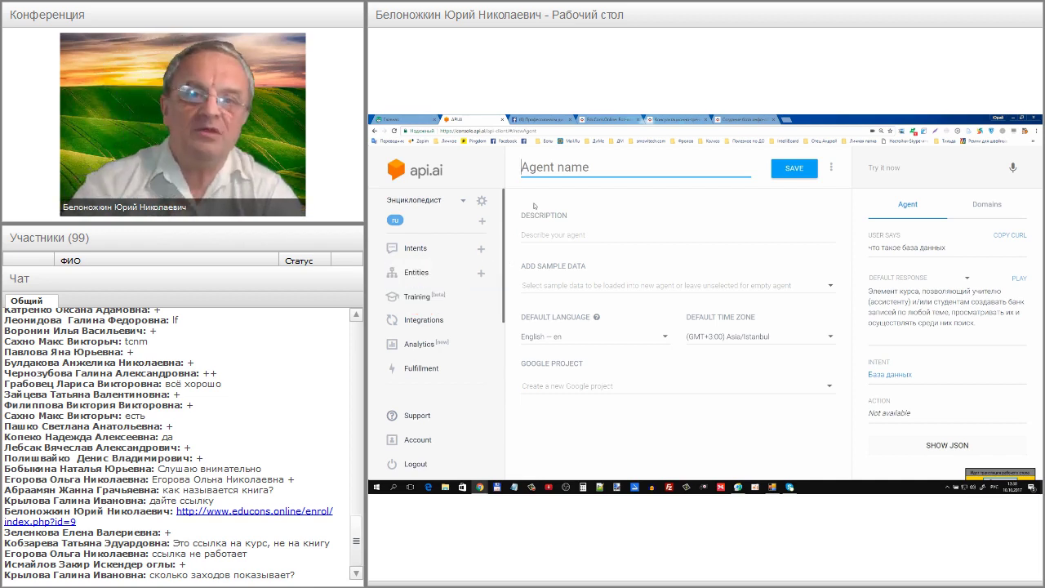
{"action": "mouse_move", "coordinate": [523, 157]}
{"action": "left_mouse_down"}
{"action": "mouse_move", "coordinate": [467, 282]}
{"action": "mouse_move", "coordinate": [717, 426]}
{"action": "mouse_move", "coordinate": [920, 204]}
{"action": "mouse_move", "coordinate": [595, 155]}
{"action": "mouse_move", "coordinate": [541, 160]}
{"action": "left_mouse_up"}
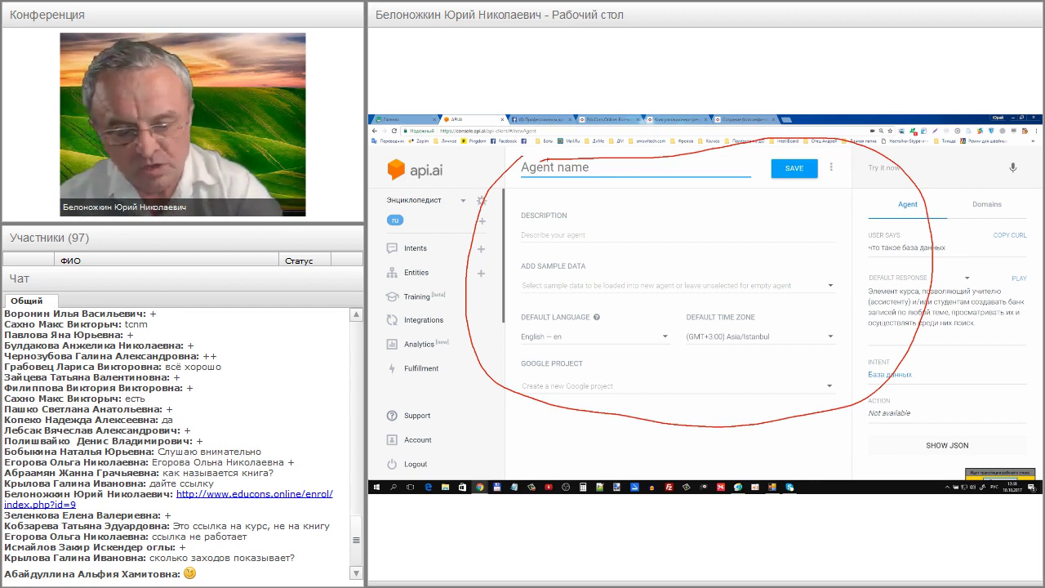
Step: Name the new agent "Азбука-рукоделия", with a hyphen instead of a space between the words
{"action": "left_click", "coordinate": [556, 169]}
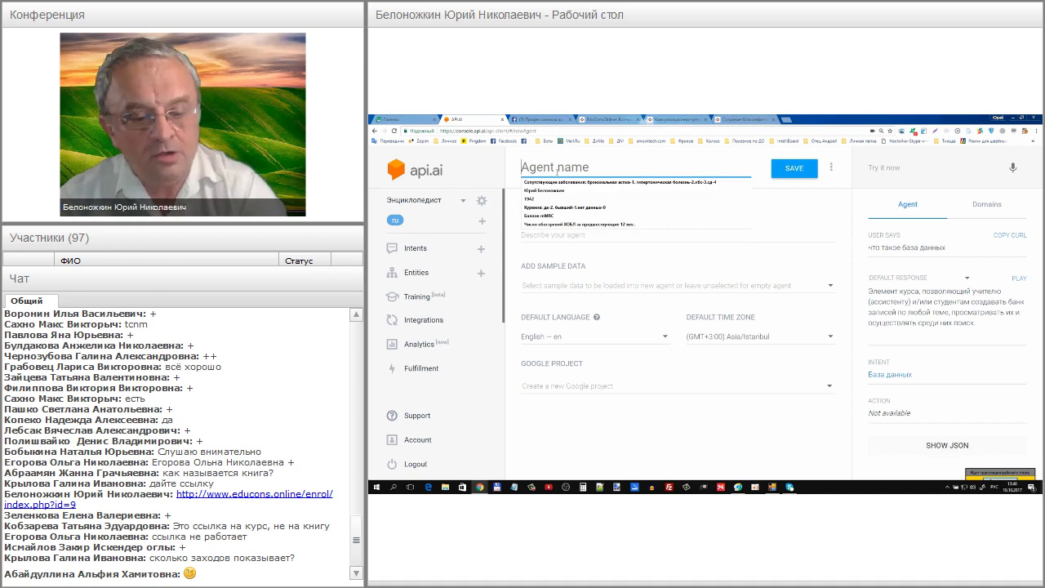
{"action": "type", "text": "Азбук"}
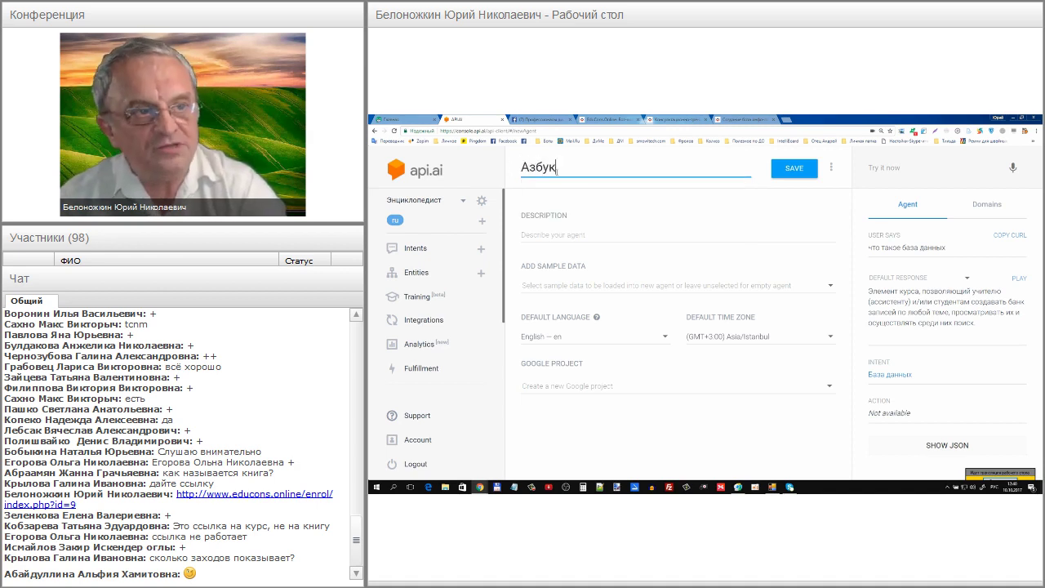
{"action": "type", "text": "а ру"}
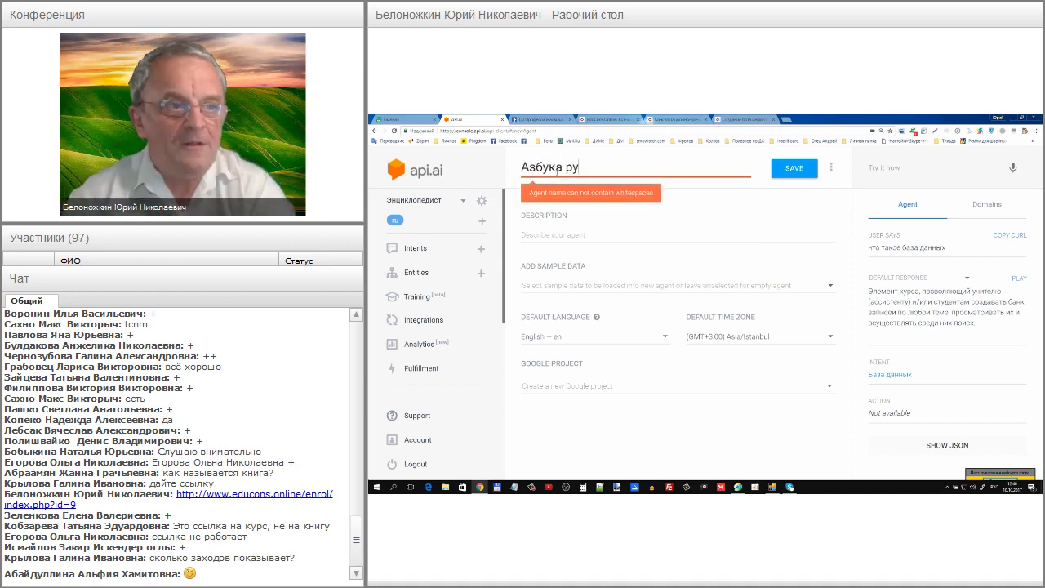
{"action": "type", "text": "коделия"}
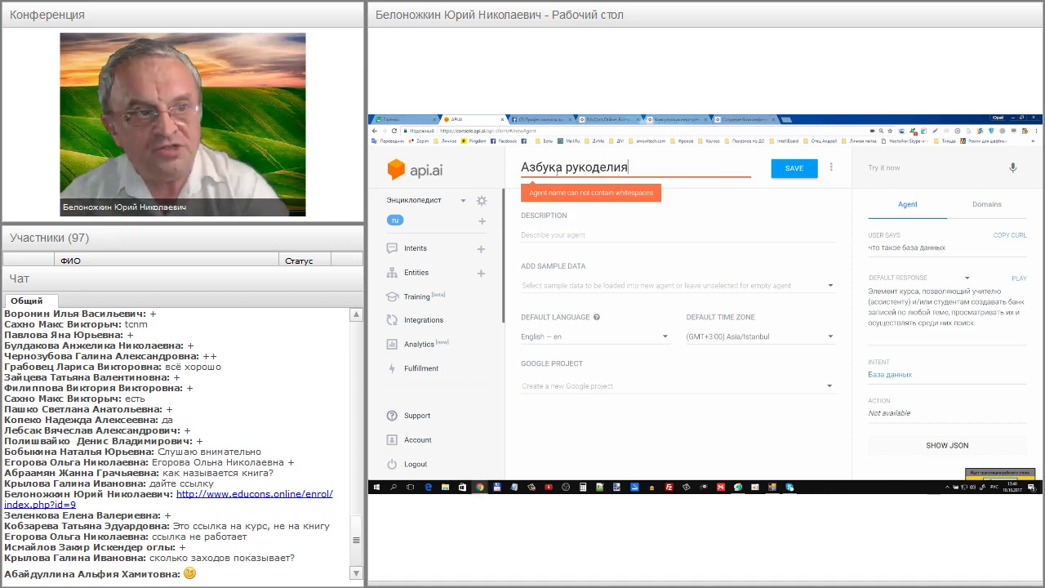
{"action": "key", "text": "Left"}
{"action": "key", "text": "Left"}
{"action": "key", "text": "Left"}
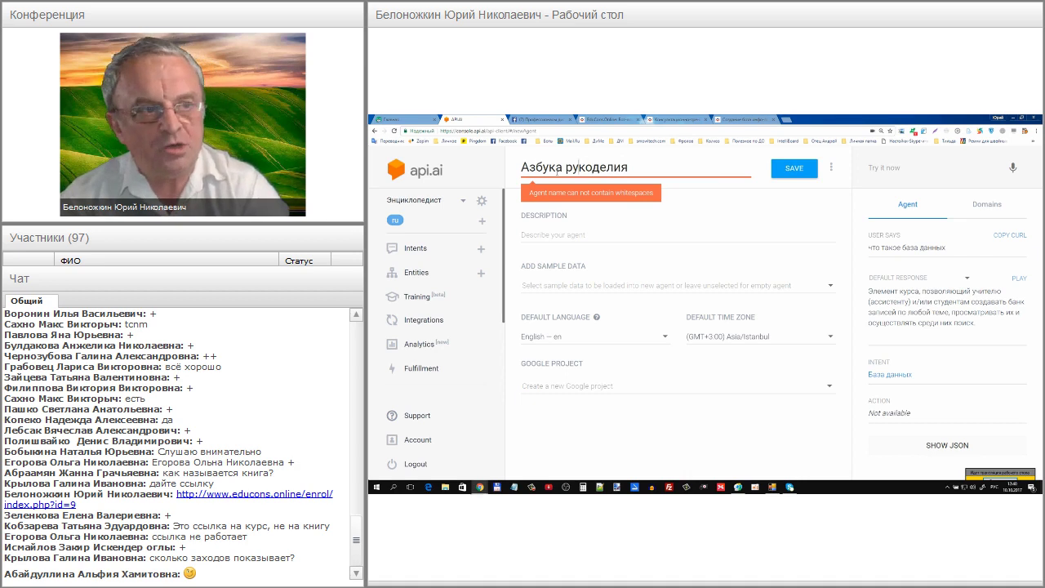
{"action": "key", "text": "BackSpace"}
{"action": "type", "text": "-"}
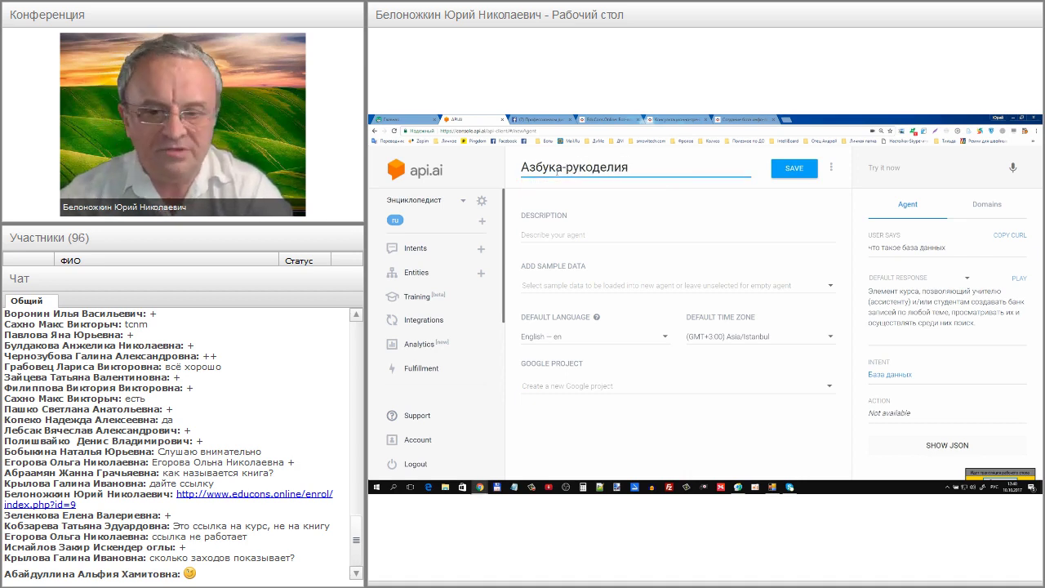
{"action": "key", "text": "BackSpace"}
{"action": "key", "text": "BackSpace"}
{"action": "key", "text": "BackSpace"}
{"action": "key", "text": "BackSpace"}
{"action": "key", "text": "BackSpace"}
{"action": "type", "text": "делия"}
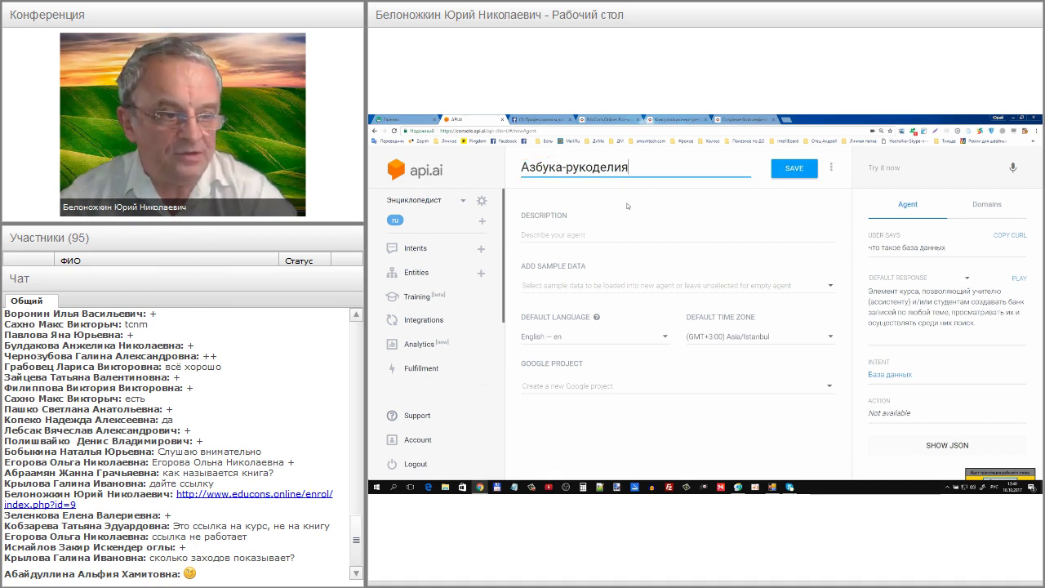
Step: Set the agent's default language to Russian — ru and its default time zone to (GMT+3:00) Europe/Moscow
{"action": "left_click", "coordinate": [638, 343]}
{"action": "scroll", "coordinate": [599, 371], "scroll_direction": "down", "scroll_amount": 3}
{"action": "left_click", "coordinate": [577, 354]}
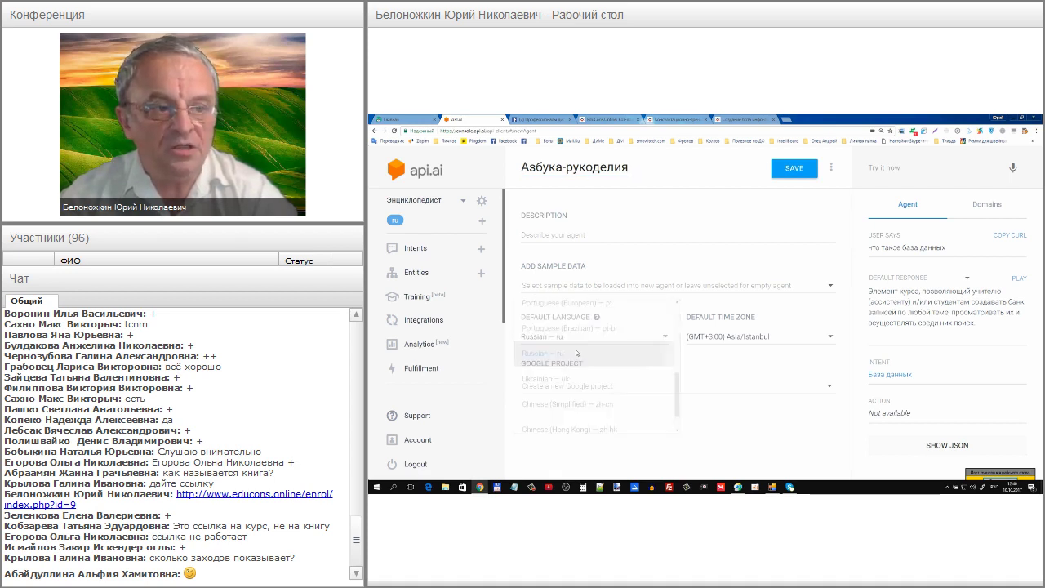
{"action": "left_click", "coordinate": [663, 290]}
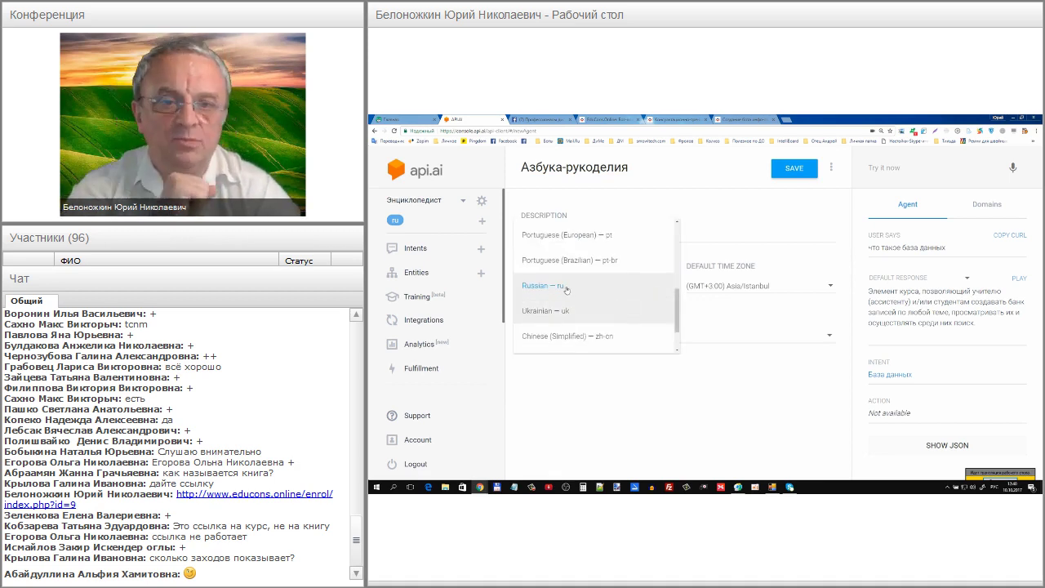
{"action": "scroll", "coordinate": [567, 270], "scroll_direction": "down", "scroll_amount": 2}
{"action": "left_click", "coordinate": [567, 238]}
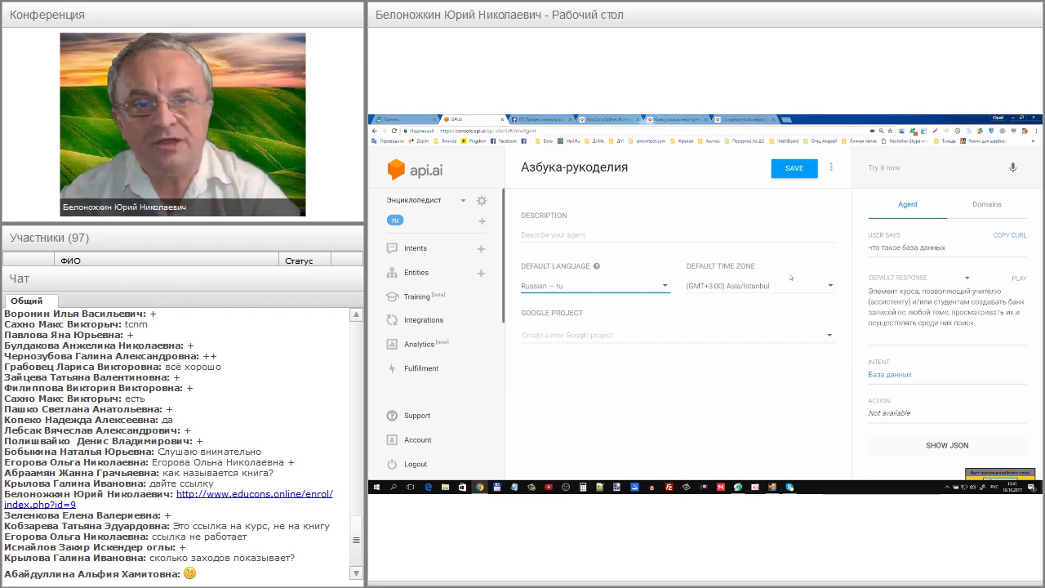
{"action": "left_click", "coordinate": [828, 287]}
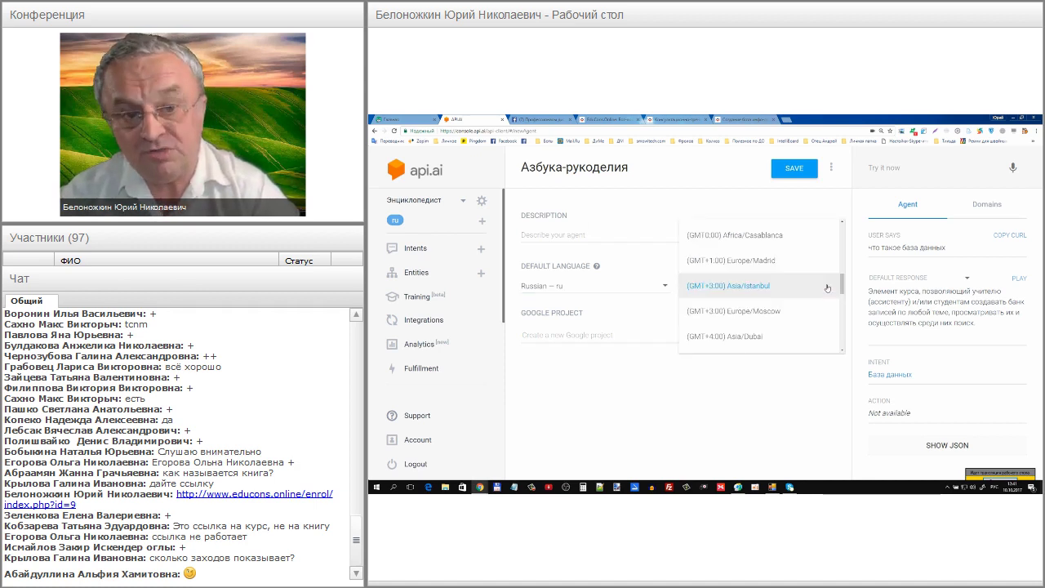
{"action": "left_click", "coordinate": [776, 311]}
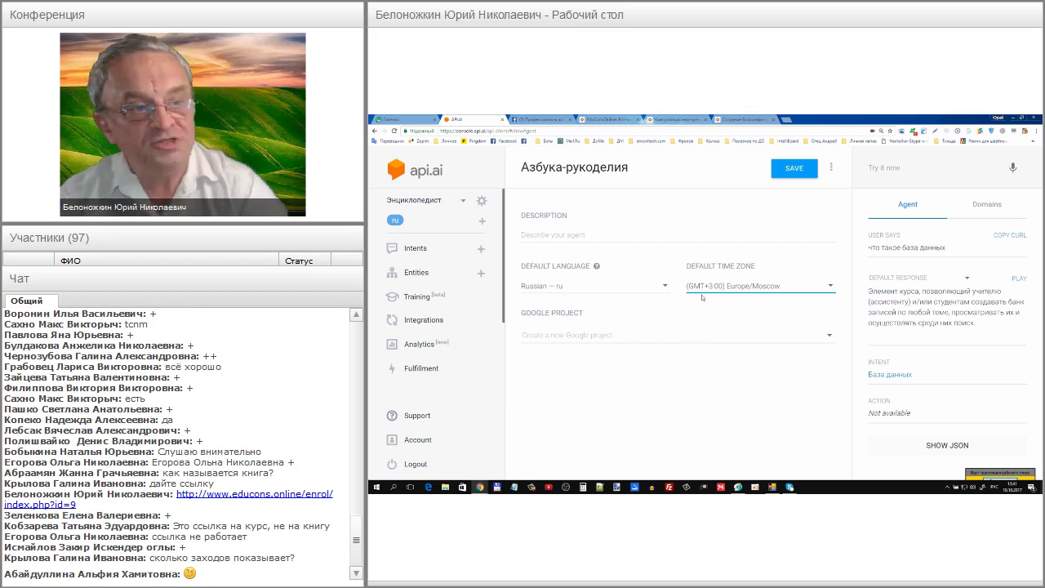
Step: Describe the agent as "Задайте вопрос по рукоделию и получит ответ"
{"action": "left_click", "coordinate": [580, 236]}
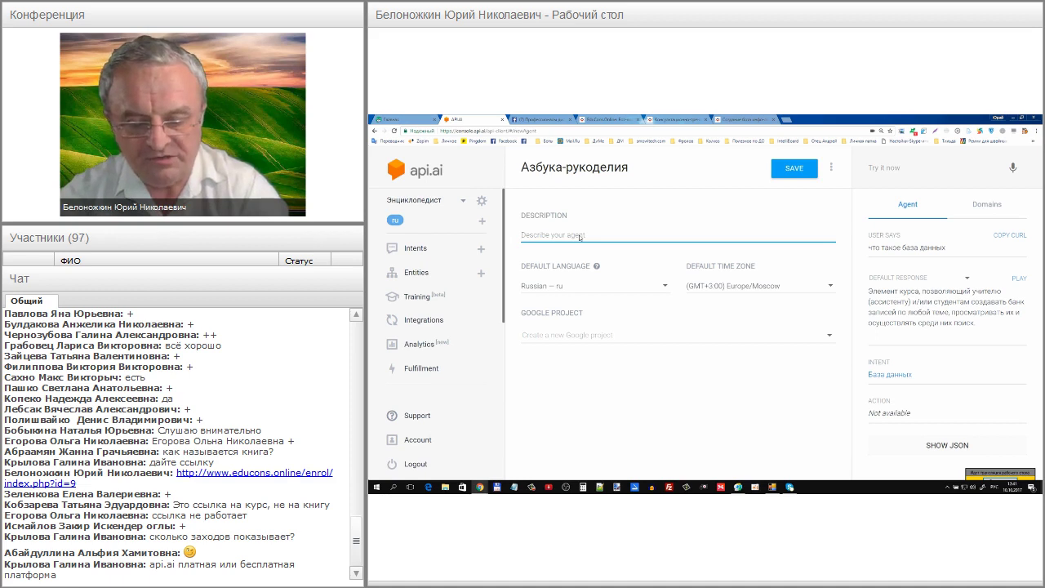
{"action": "type", "text": "За"}
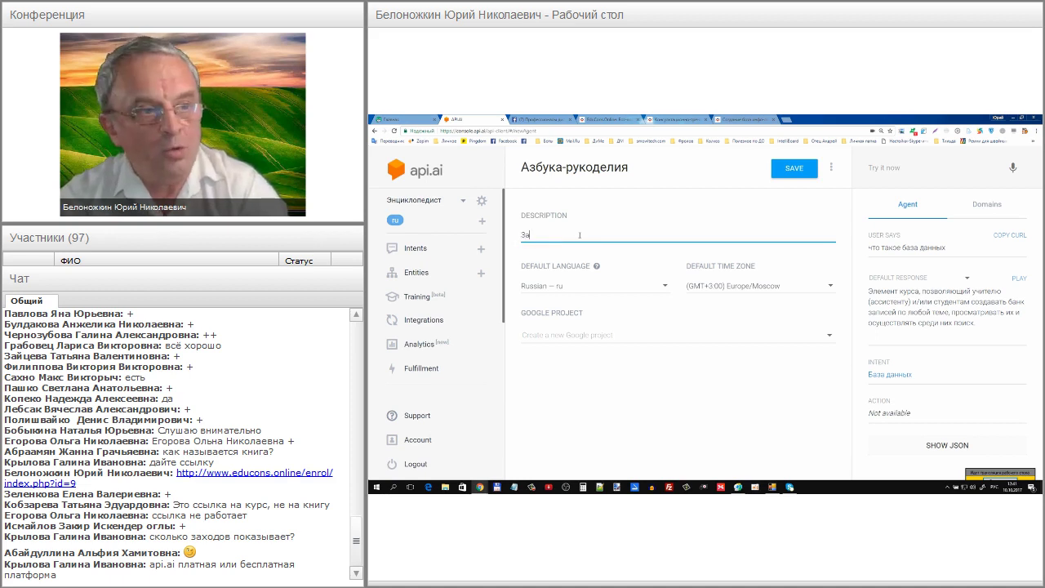
{"action": "type", "text": "дайте"}
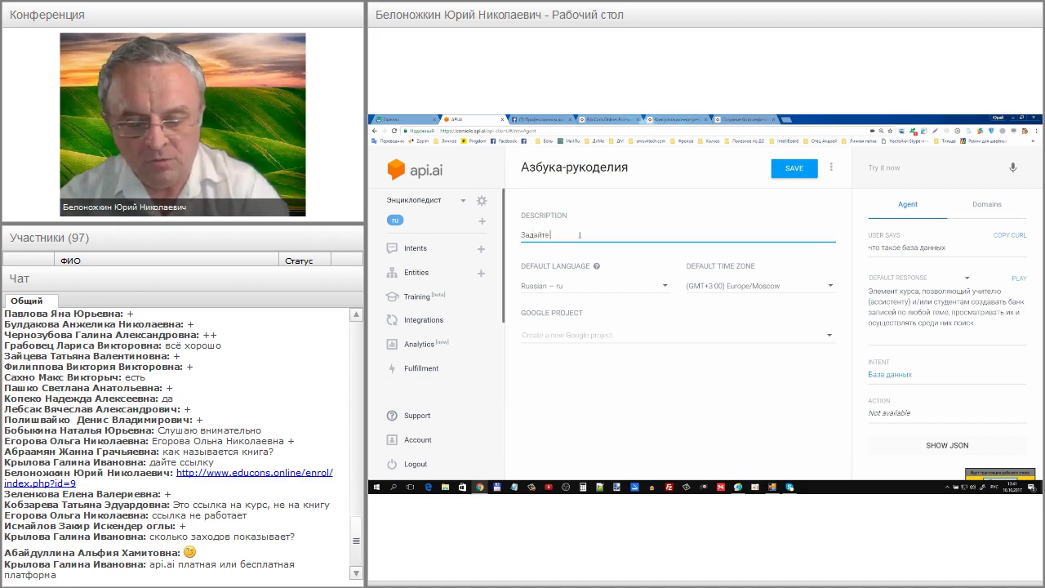
{"action": "type", "text": " вопрос по"}
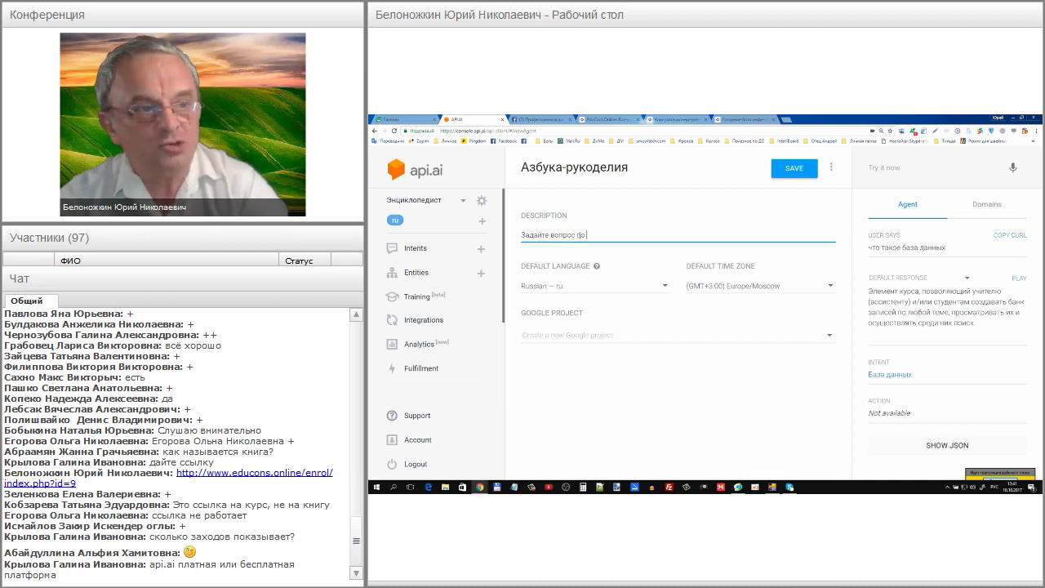
{"action": "type", "text": " рукодели"}
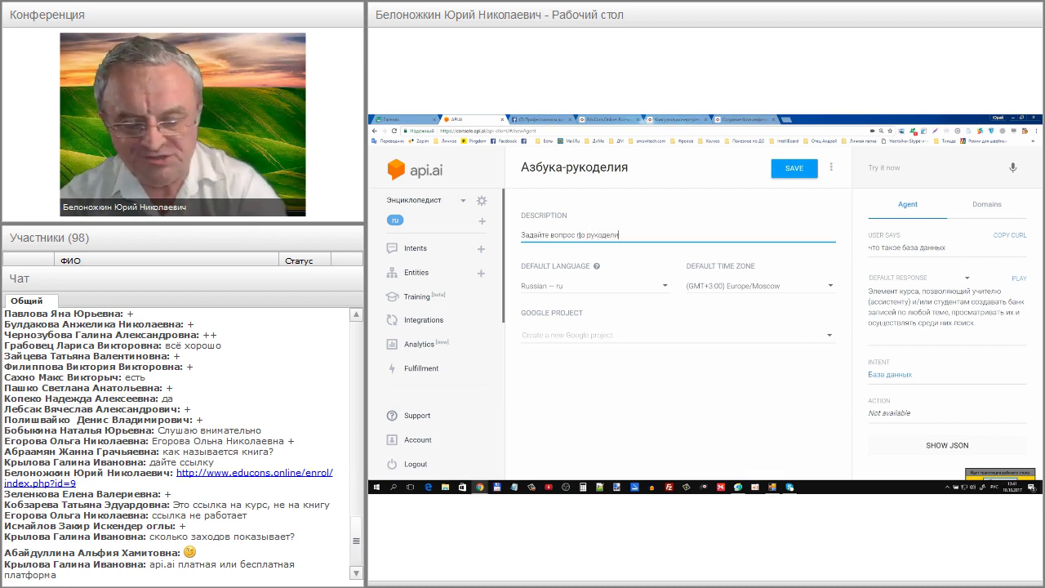
{"action": "type", "text": "я"}
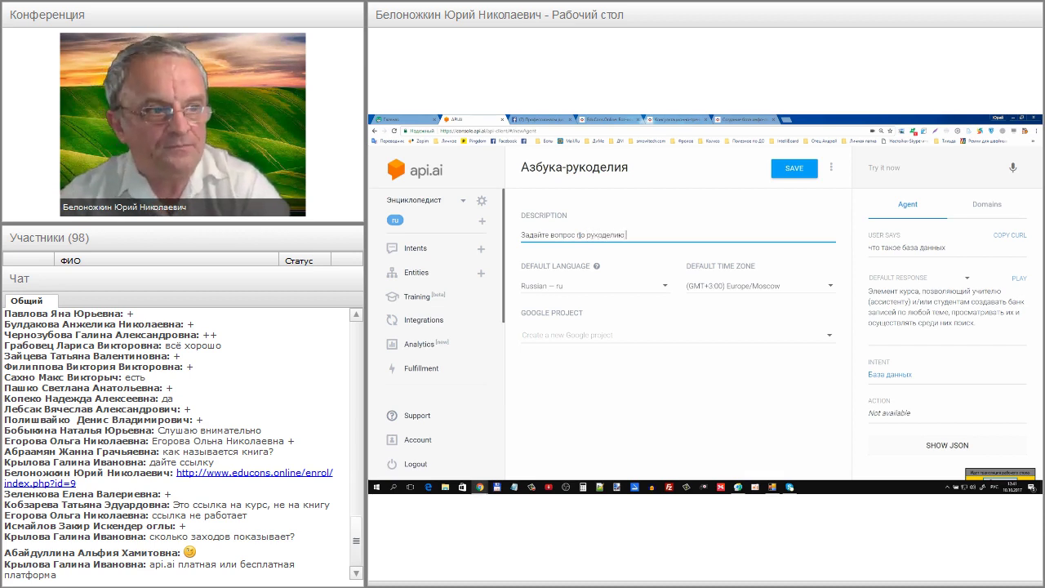
{"action": "type", "text": " и получит ещё о"}
{"action": "key", "text": "BackSpace"}
{"action": "key", "text": "BackSpace"}
{"action": "key", "text": "BackSpace"}
{"action": "key", "text": "BackSpace"}
{"action": "key", "text": "BackSpace"}
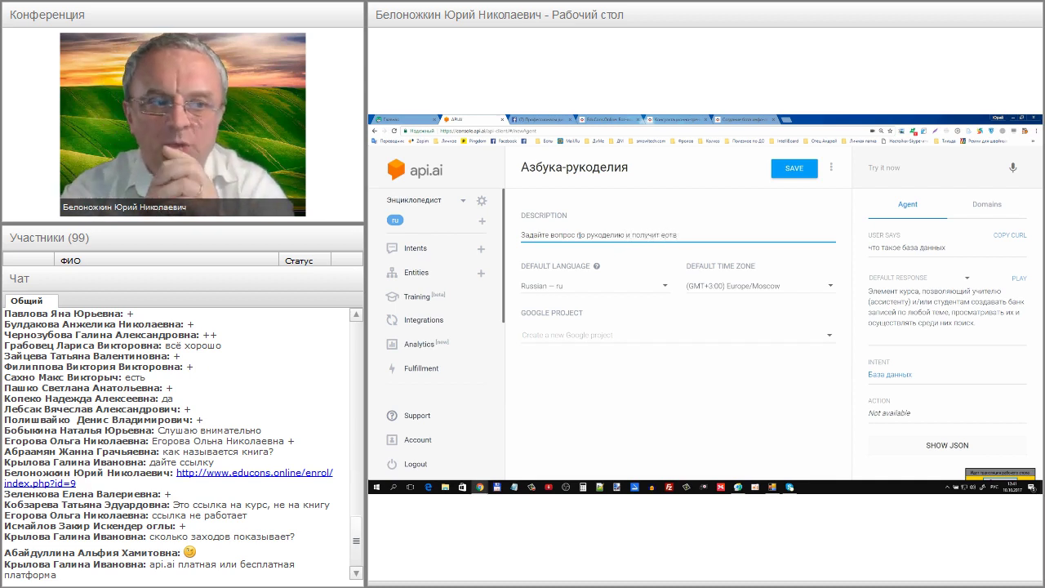
{"action": "type", "text": "ответ"}
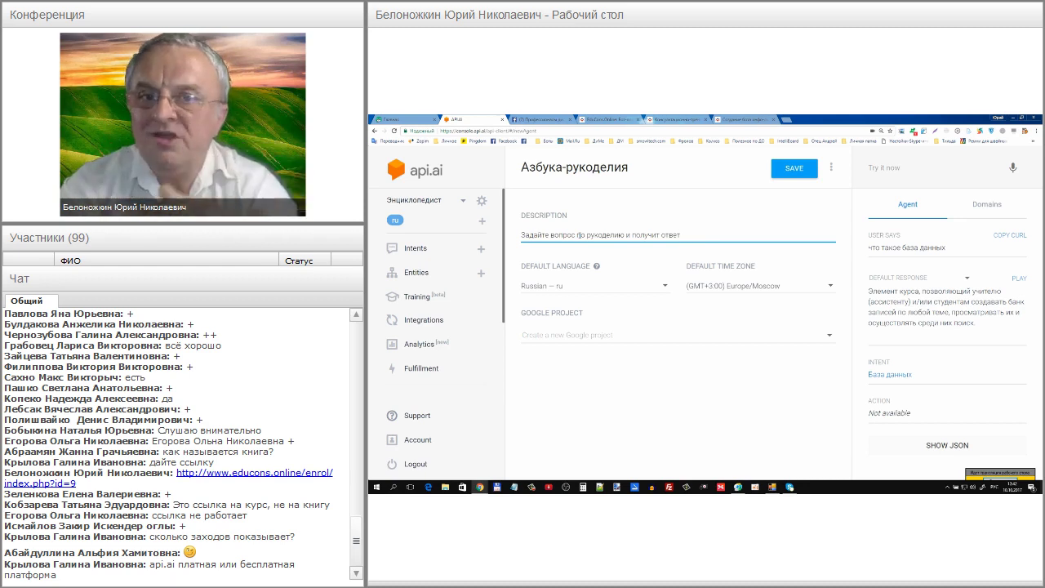
Step: Link the new agent to the existing Google project ss-axattf and save the agent
{"action": "left_click", "coordinate": [805, 169]}
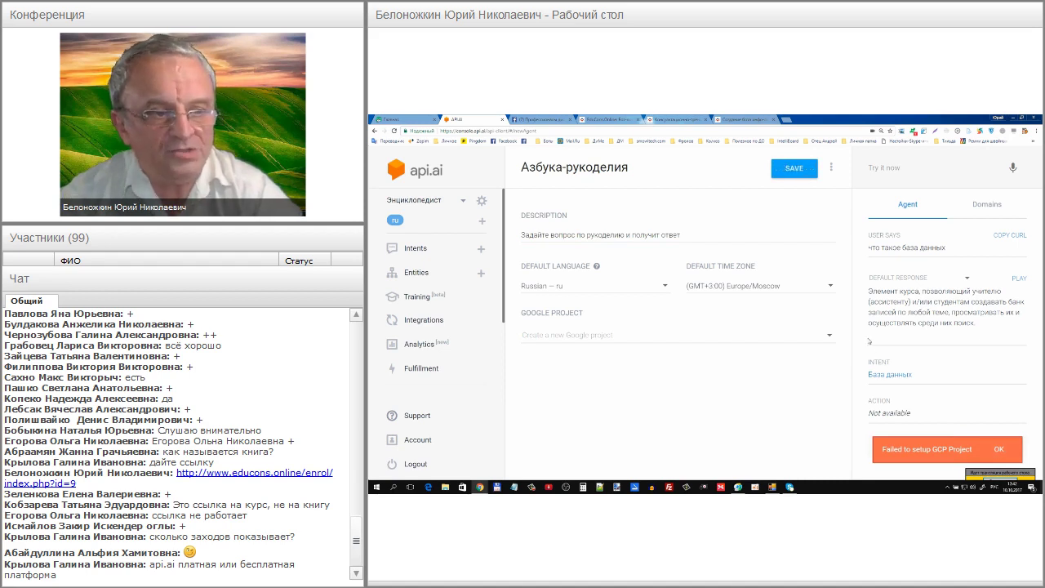
{"action": "left_click", "coordinate": [827, 337]}
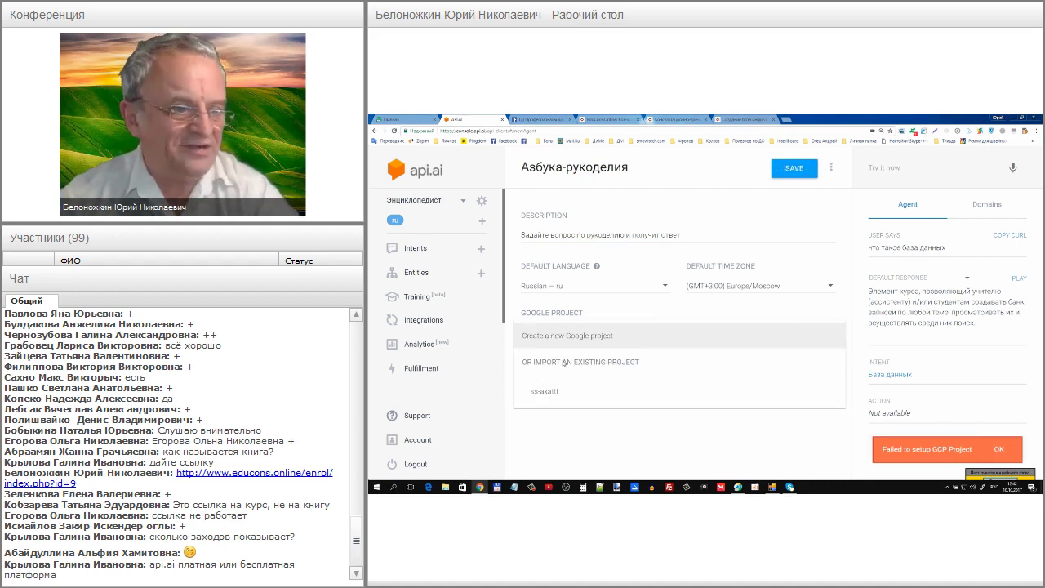
{"action": "left_click", "coordinate": [555, 390]}
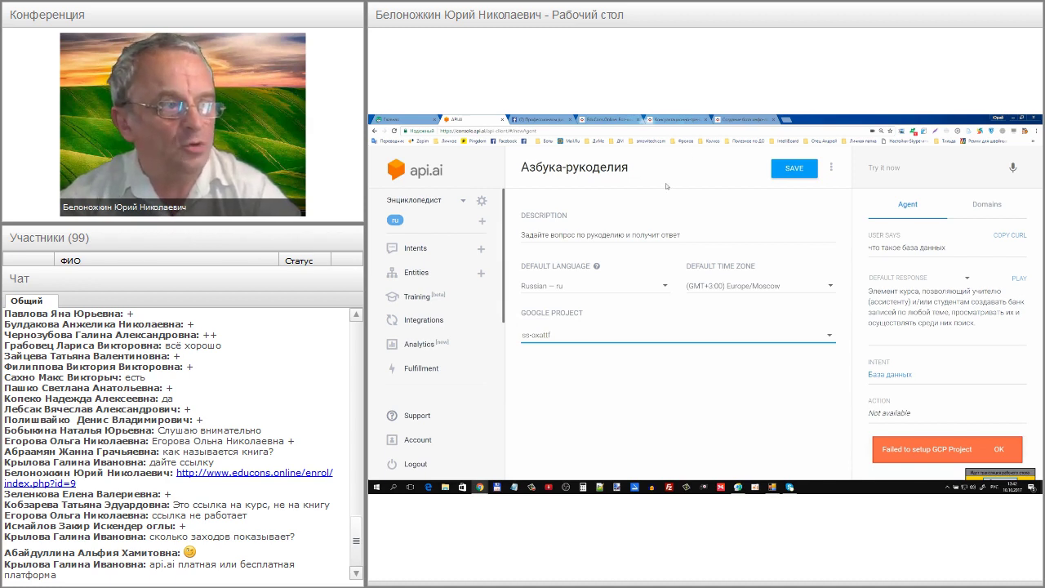
{"action": "left_click", "coordinate": [787, 171]}
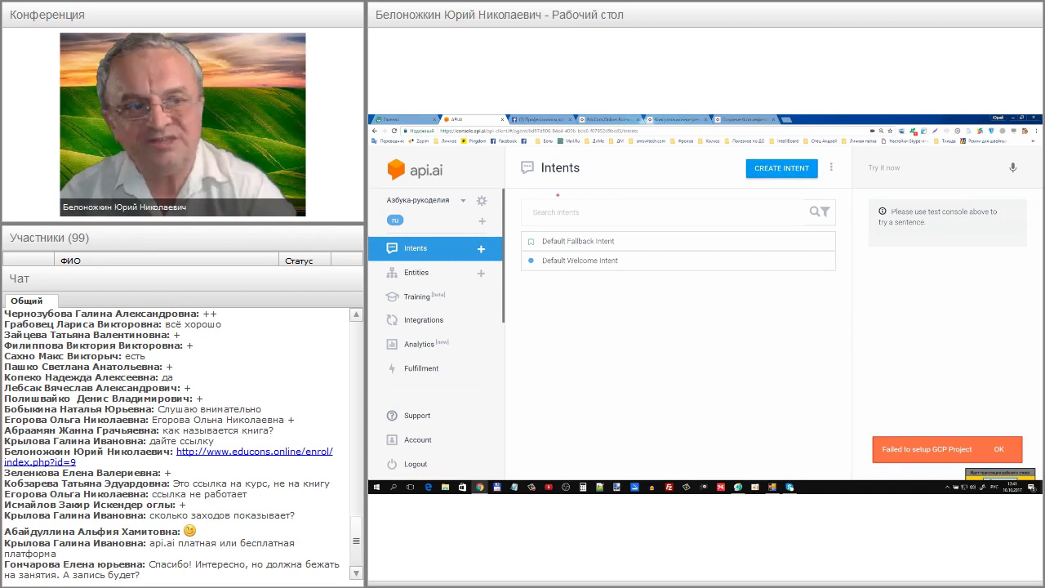
Step: Mark the new agent's name and its settings gear with the pen, and open the agent's settings
{"action": "mouse_move", "coordinate": [405, 189]}
{"action": "left_mouse_down"}
{"action": "mouse_move", "coordinate": [374, 201]}
{"action": "mouse_move", "coordinate": [415, 214]}
{"action": "mouse_move", "coordinate": [451, 207]}
{"action": "left_mouse_up"}
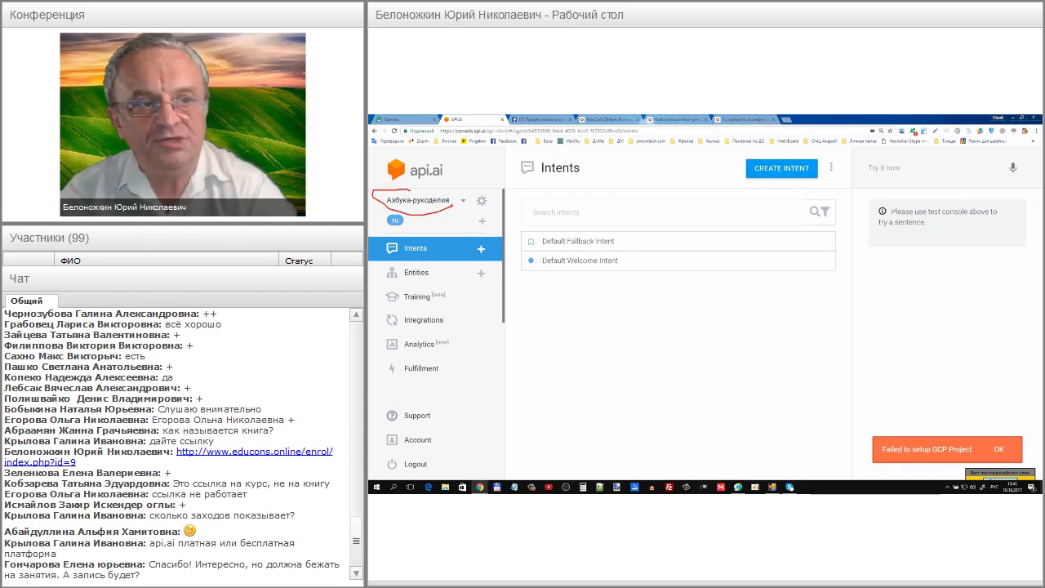
{"action": "mouse_move", "coordinate": [486, 192]}
{"action": "left_mouse_down"}
{"action": "mouse_move", "coordinate": [475, 213]}
{"action": "mouse_move", "coordinate": [492, 205]}
{"action": "left_mouse_up"}
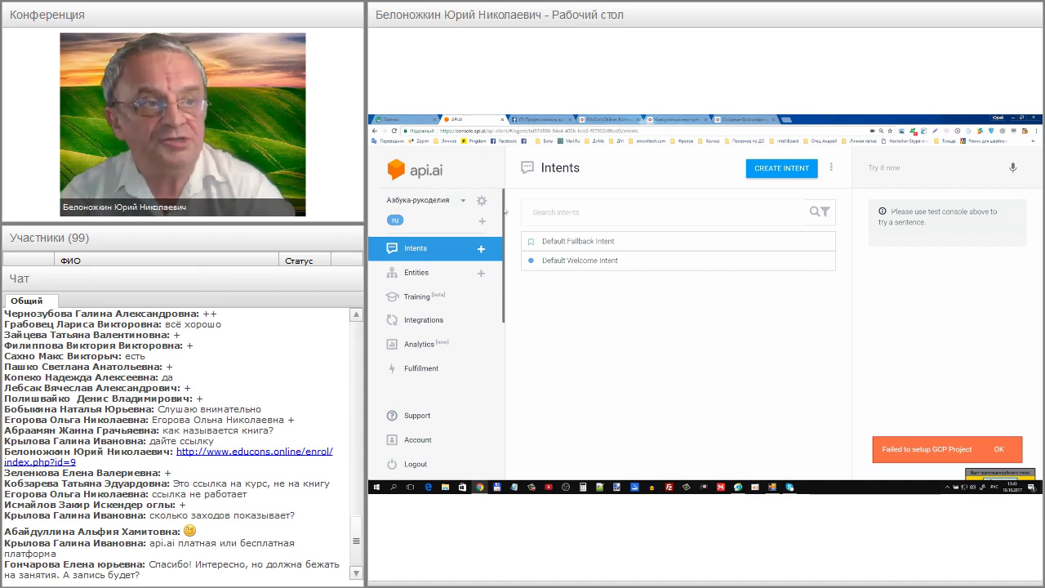
{"action": "left_click", "coordinate": [483, 202]}
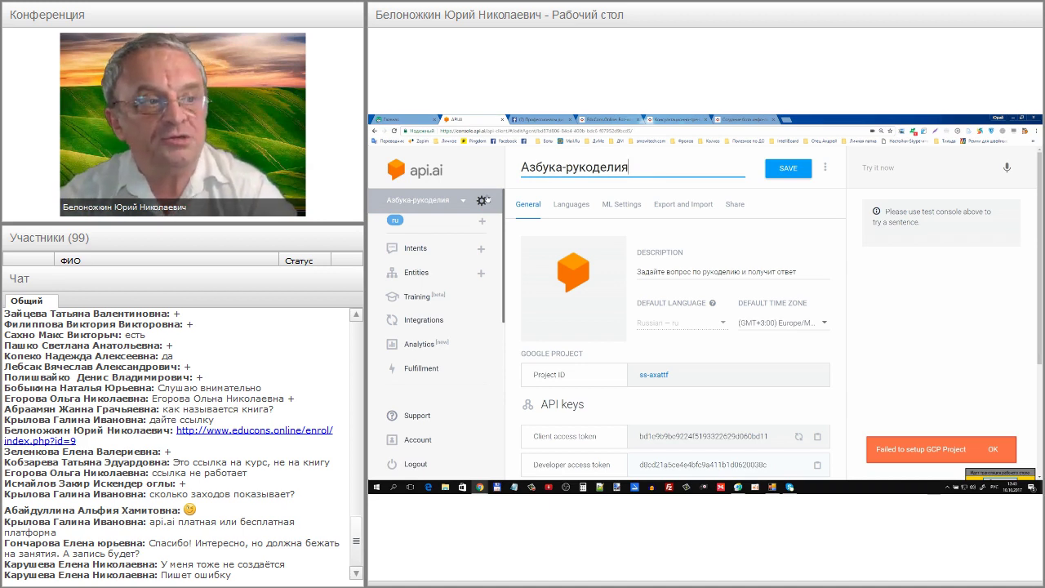
Step: Upload the portrait photo of the man in glasses as the agent's image, look over the general settings and save
{"action": "left_click", "coordinate": [589, 324]}
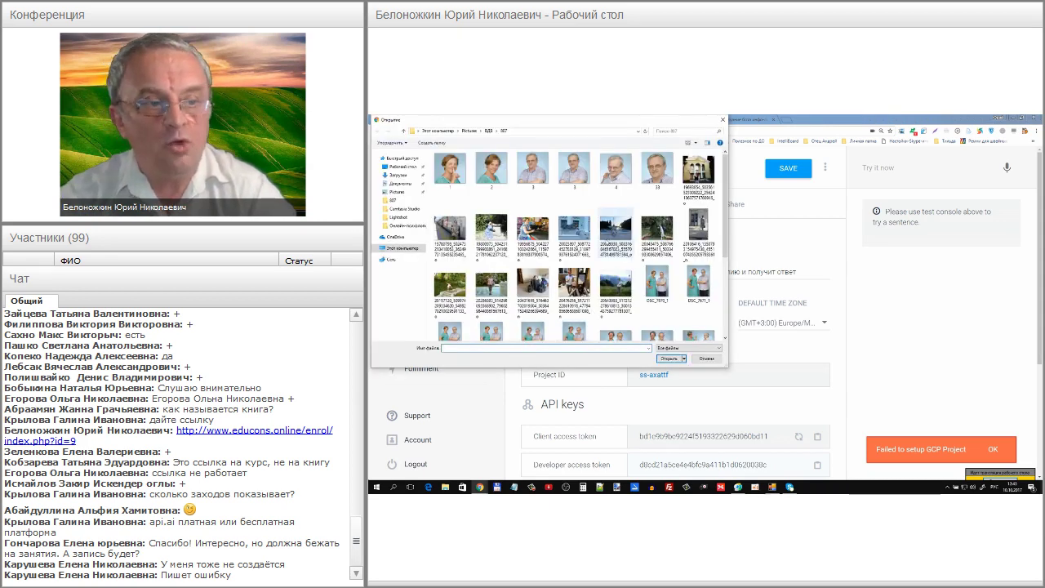
{"action": "double_click", "coordinate": [654, 172]}
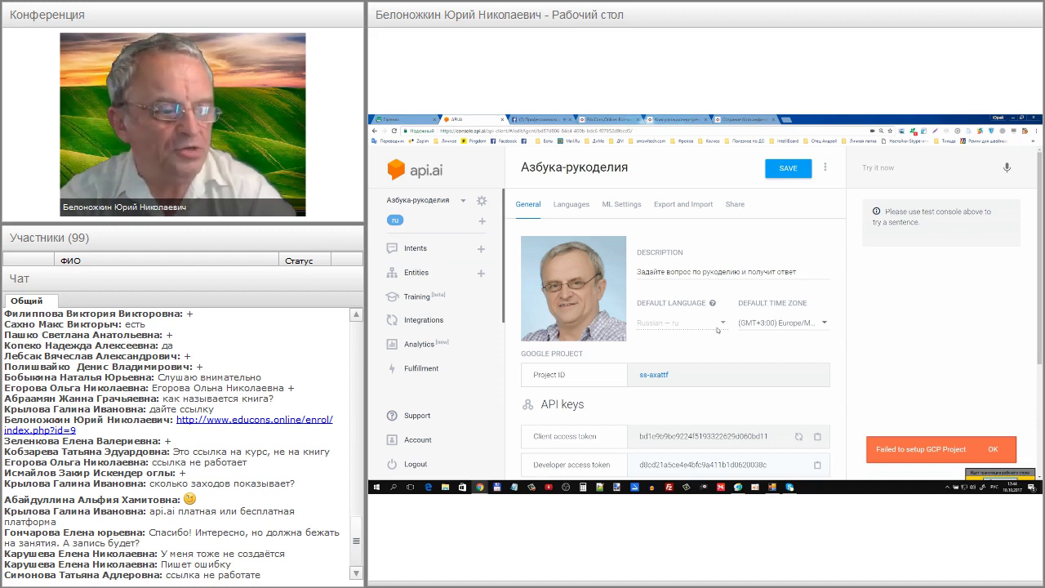
{"action": "scroll", "coordinate": [717, 329], "scroll_direction": "down", "scroll_amount": 3}
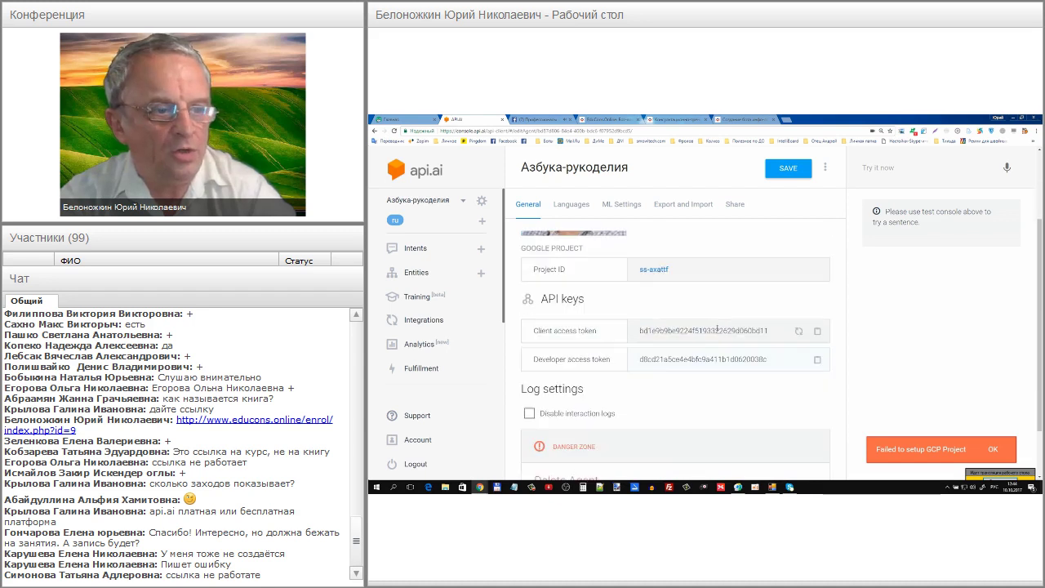
{"action": "scroll", "coordinate": [717, 329], "scroll_direction": "down", "scroll_amount": 3}
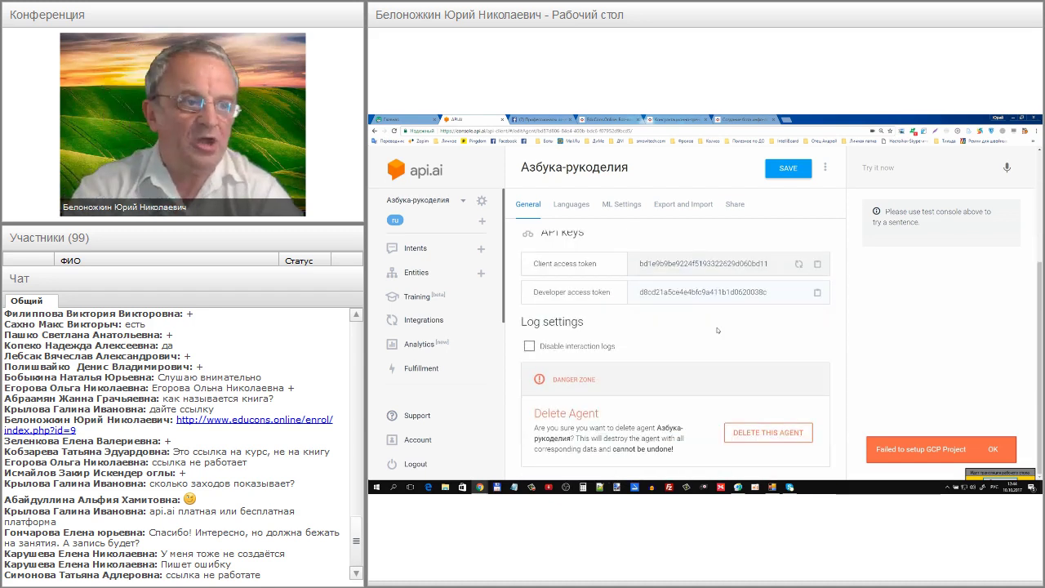
{"action": "scroll", "coordinate": [717, 329], "scroll_direction": "up", "scroll_amount": 5}
{"action": "scroll", "coordinate": [717, 330], "scroll_direction": "up", "scroll_amount": 1}
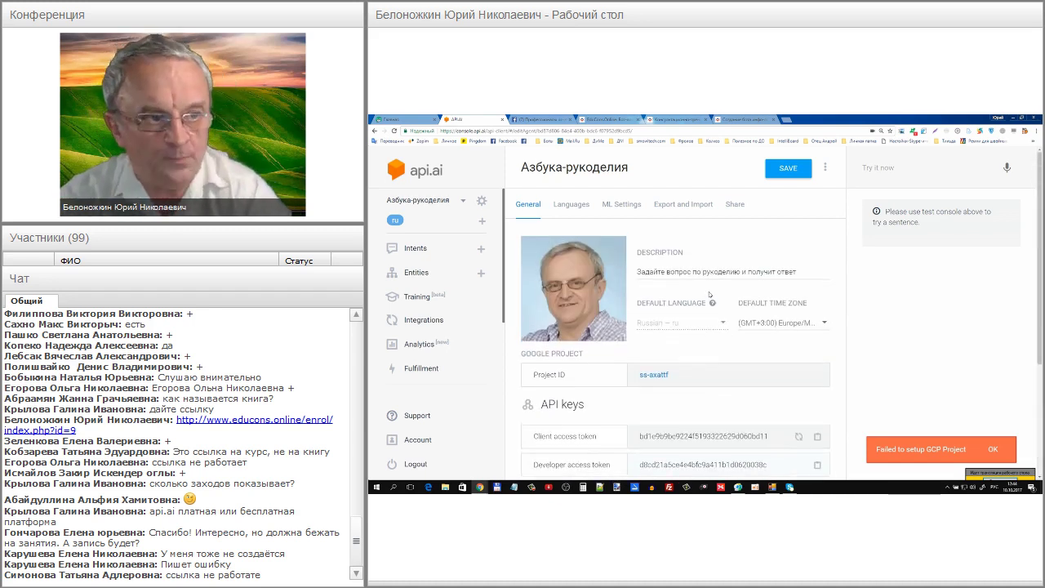
{"action": "left_click", "coordinate": [796, 169]}
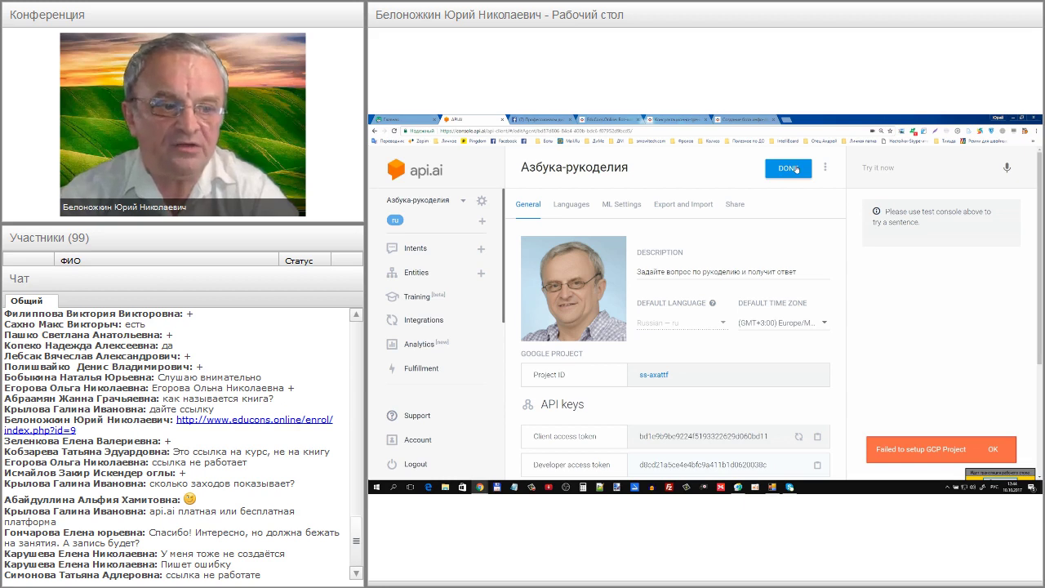
Step: Examine the agent's sharing roles for invited people and its ZIP export, restore and import options
{"action": "left_click", "coordinate": [736, 205]}
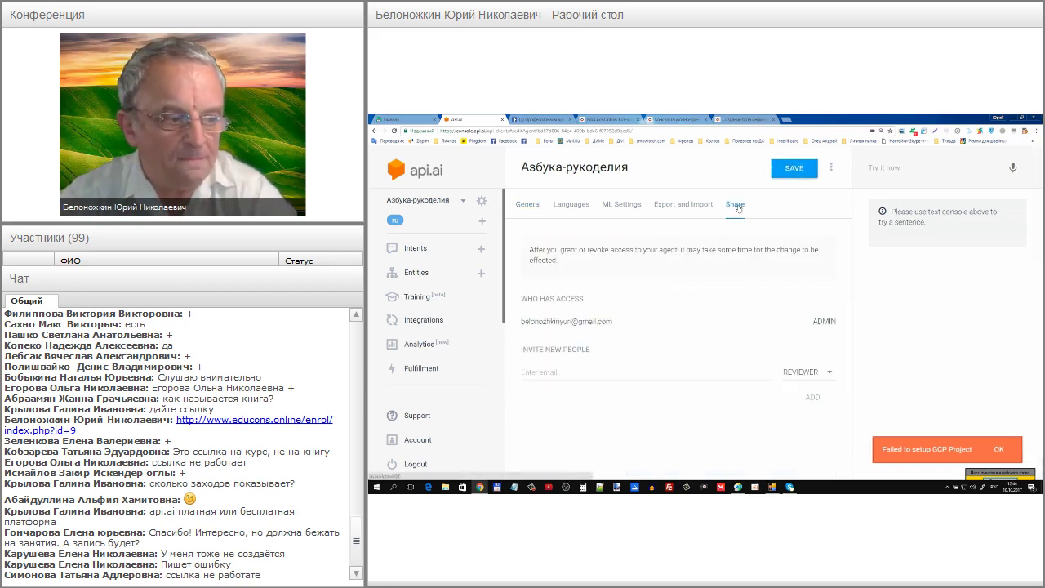
{"action": "left_click", "coordinate": [831, 372]}
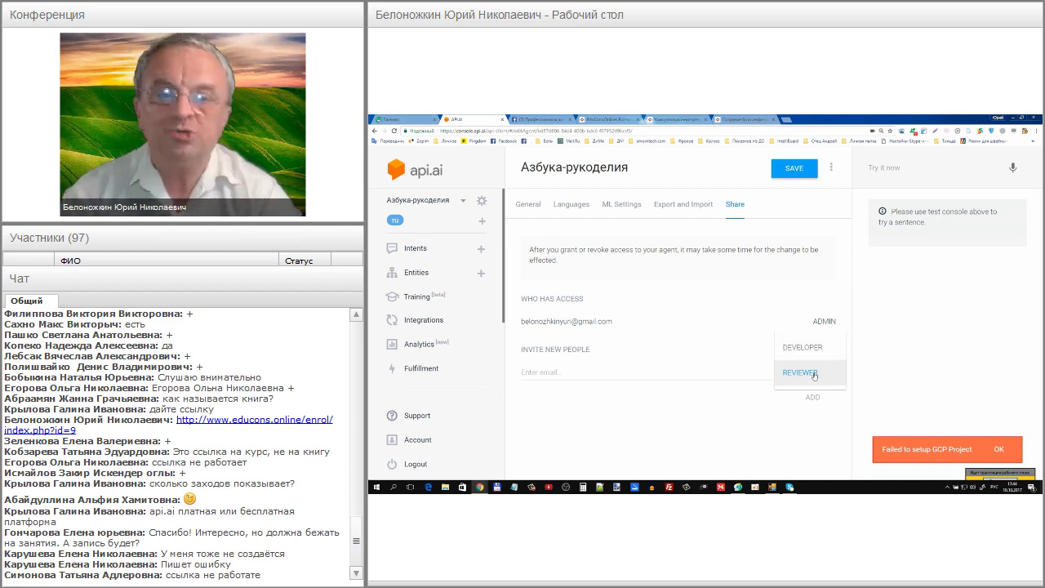
{"action": "mouse_move", "coordinate": [804, 360]}
{"action": "left_mouse_down"}
{"action": "mouse_move", "coordinate": [809, 391]}
{"action": "mouse_move", "coordinate": [828, 378]}
{"action": "mouse_move", "coordinate": [820, 365]}
{"action": "left_mouse_up"}
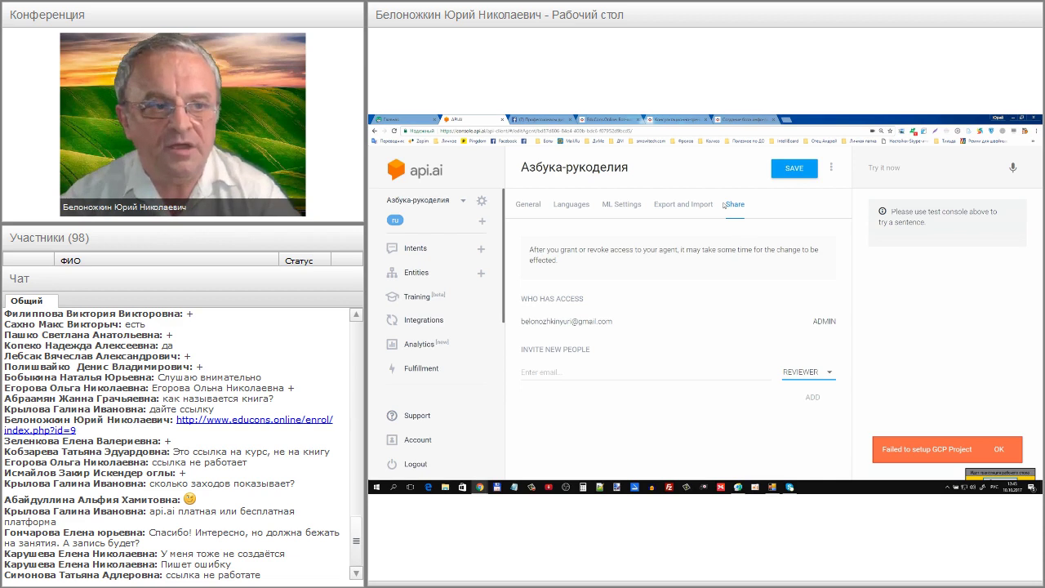
{"action": "left_click", "coordinate": [707, 207]}
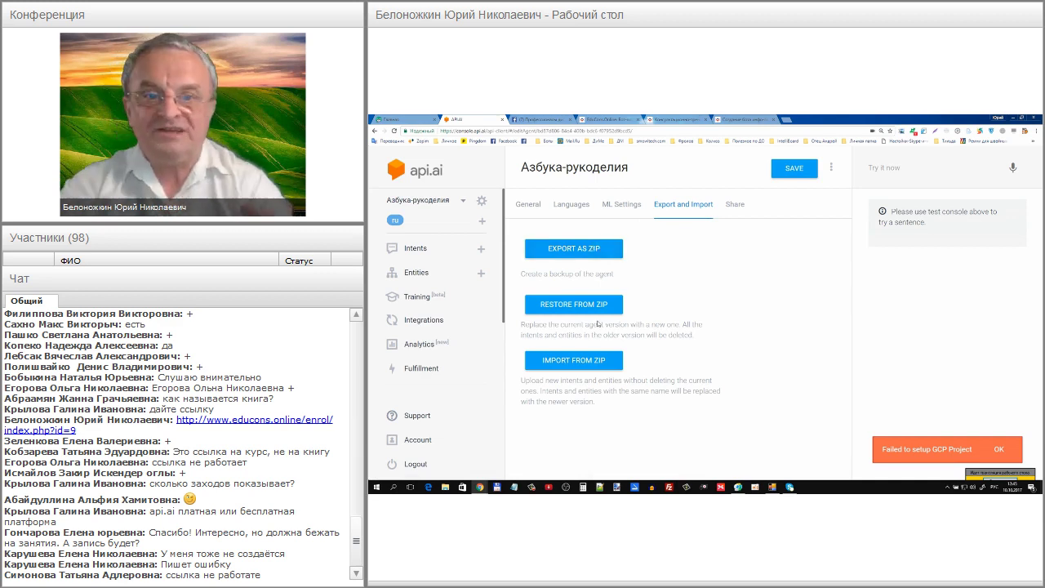
{"action": "mouse_move", "coordinate": [593, 345]}
{"action": "left_mouse_down"}
{"action": "mouse_move", "coordinate": [563, 340]}
{"action": "mouse_move", "coordinate": [510, 374]}
{"action": "mouse_move", "coordinate": [590, 393]}
{"action": "mouse_move", "coordinate": [606, 374]}
{"action": "left_mouse_up"}
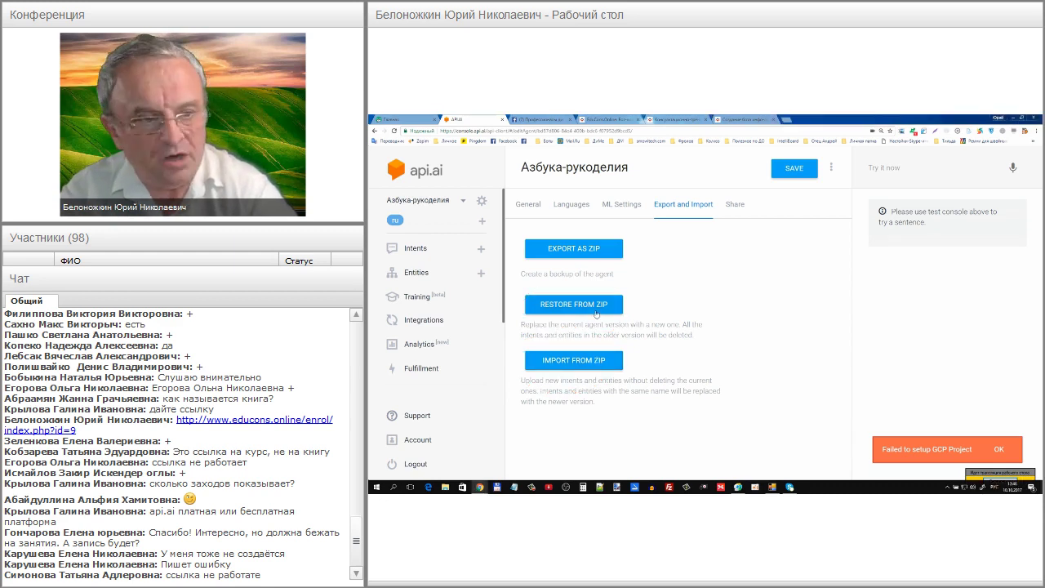
Step: Circle the ML classification threshold in the ML settings, re-enter it as 0.3 and save the agent
{"action": "left_click", "coordinate": [614, 205]}
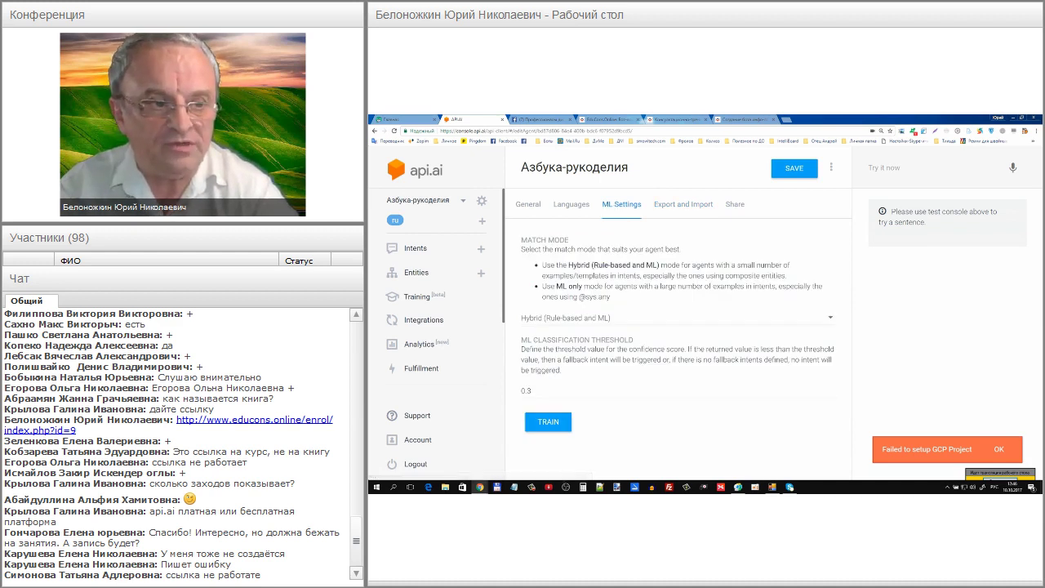
{"action": "mouse_move", "coordinate": [519, 342]}
{"action": "left_mouse_down"}
{"action": "mouse_move", "coordinate": [507, 389]}
{"action": "mouse_move", "coordinate": [578, 401]}
{"action": "left_mouse_up"}
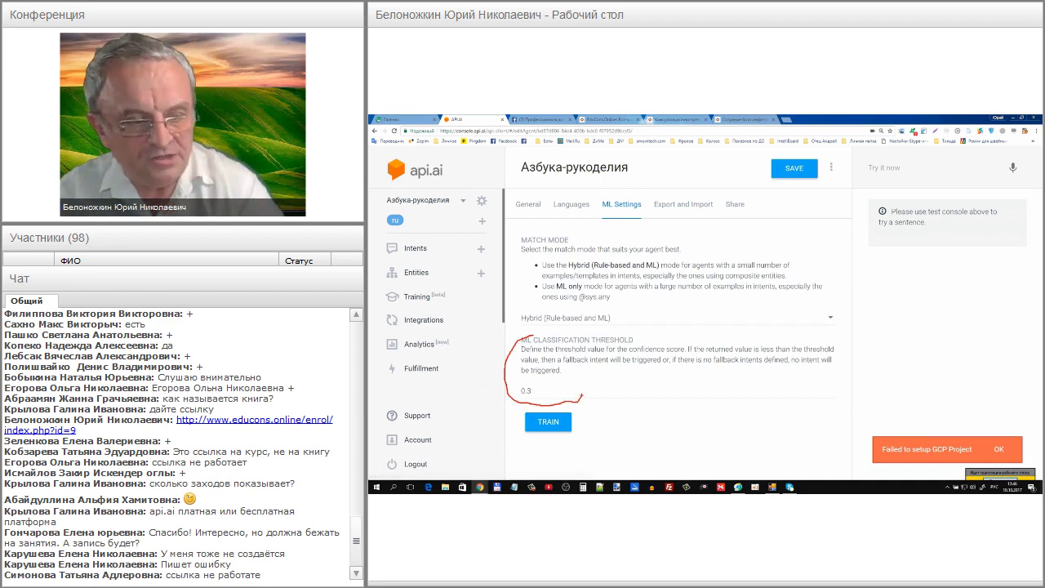
{"action": "left_click", "coordinate": [538, 392]}
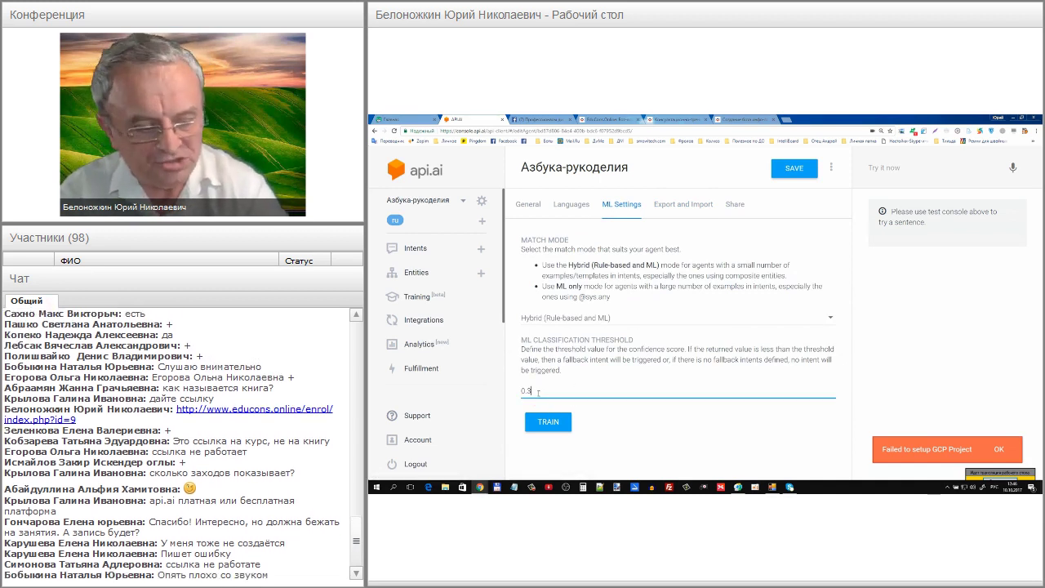
{"action": "type", "text": ".5"}
{"action": "key", "text": "BackSpace"}
{"action": "type", "text": "3"}
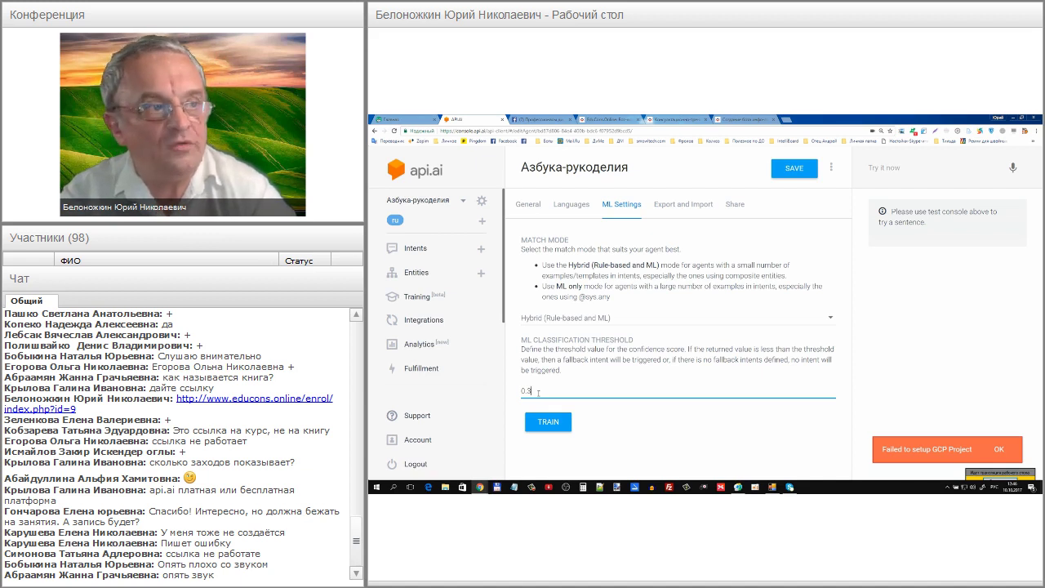
{"action": "left_click", "coordinate": [436, 251]}
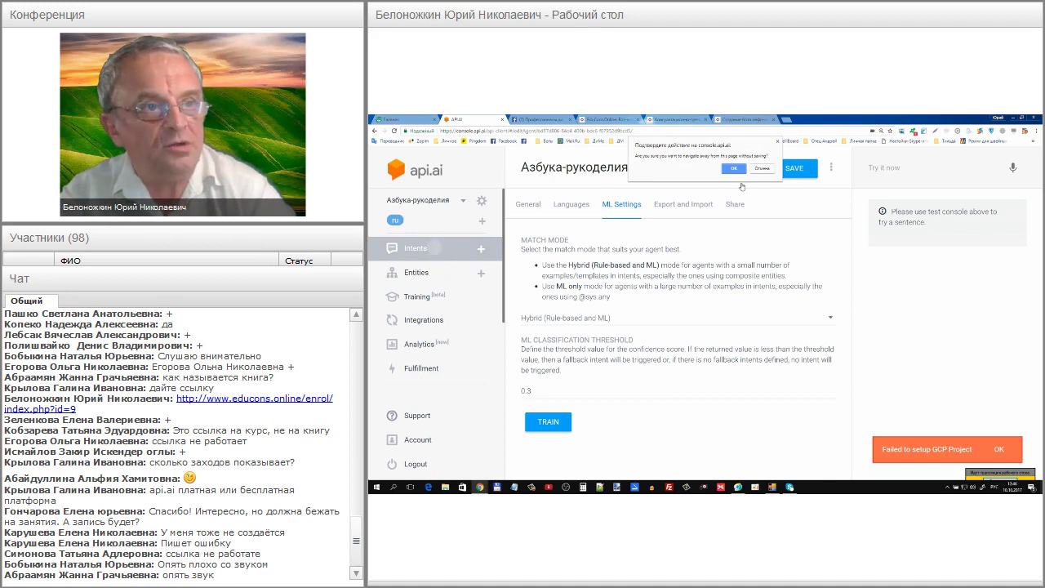
{"action": "left_click", "coordinate": [764, 169]}
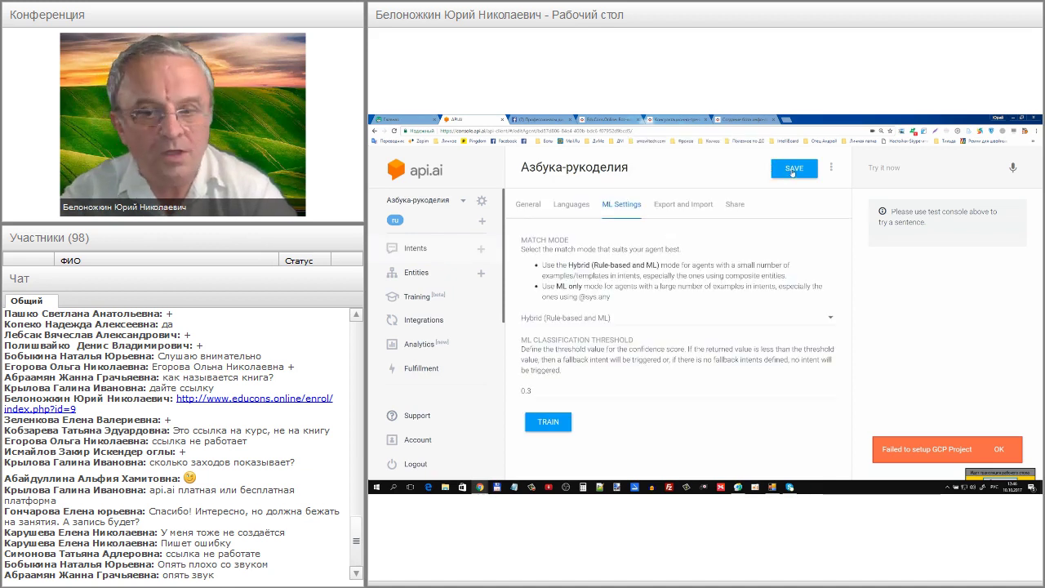
{"action": "left_click", "coordinate": [792, 171]}
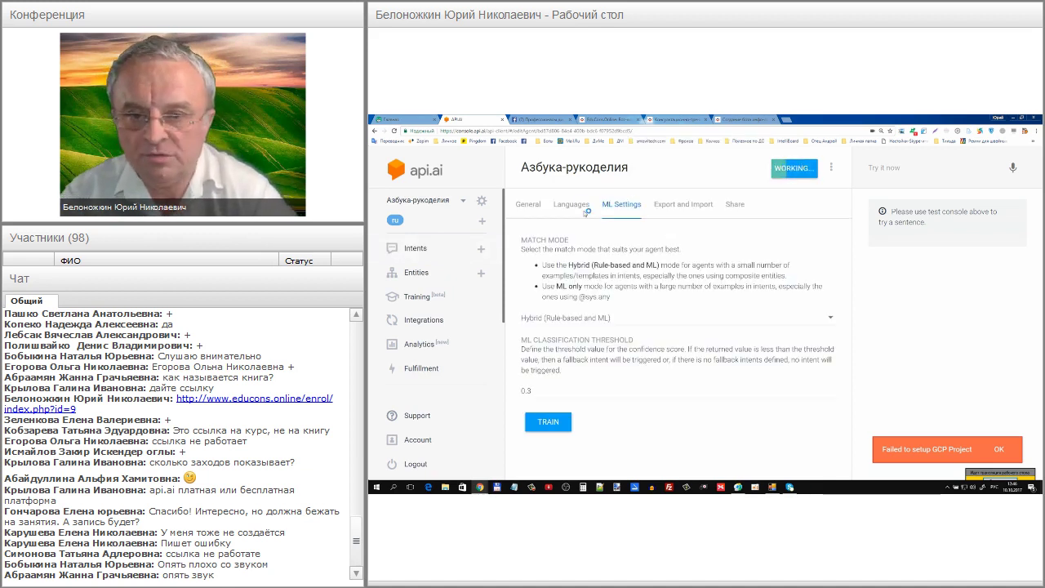
Step: Open the agent's intents list and mark the default intents with the pen, singling out Default Fallback Intent
{"action": "left_click", "coordinate": [433, 249]}
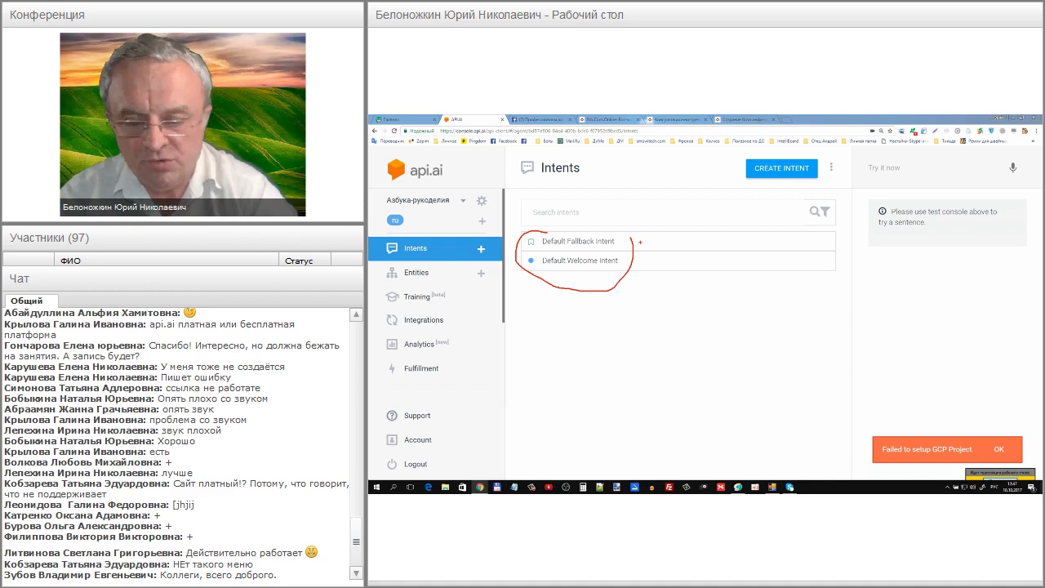
{"action": "mouse_move", "coordinate": [569, 247]}
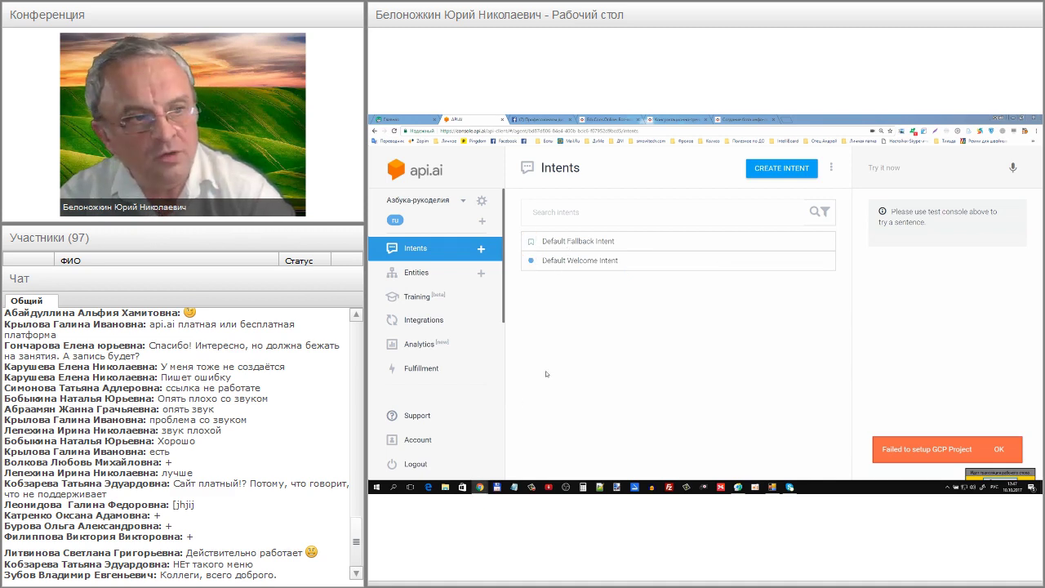
{"action": "mouse_move", "coordinate": [541, 263]}
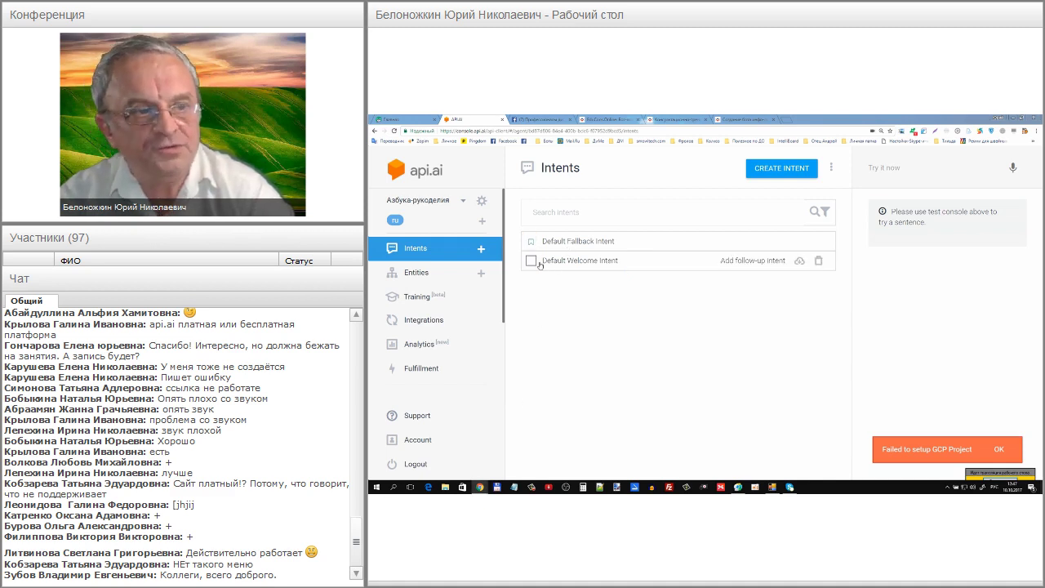
{"action": "mouse_move", "coordinate": [539, 234]}
{"action": "left_mouse_down"}
{"action": "mouse_move", "coordinate": [520, 247]}
{"action": "mouse_move", "coordinate": [618, 244]}
{"action": "left_mouse_up"}
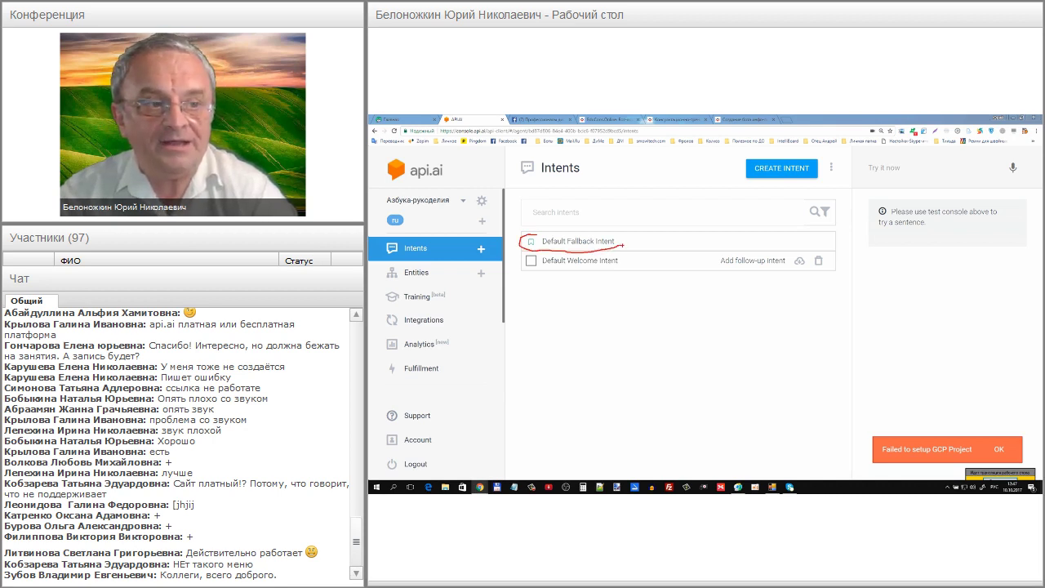
Step: Open the Default Fallback Intent to examine its text response variants, and test the agent with a request for a course
{"action": "left_click", "coordinate": [555, 243]}
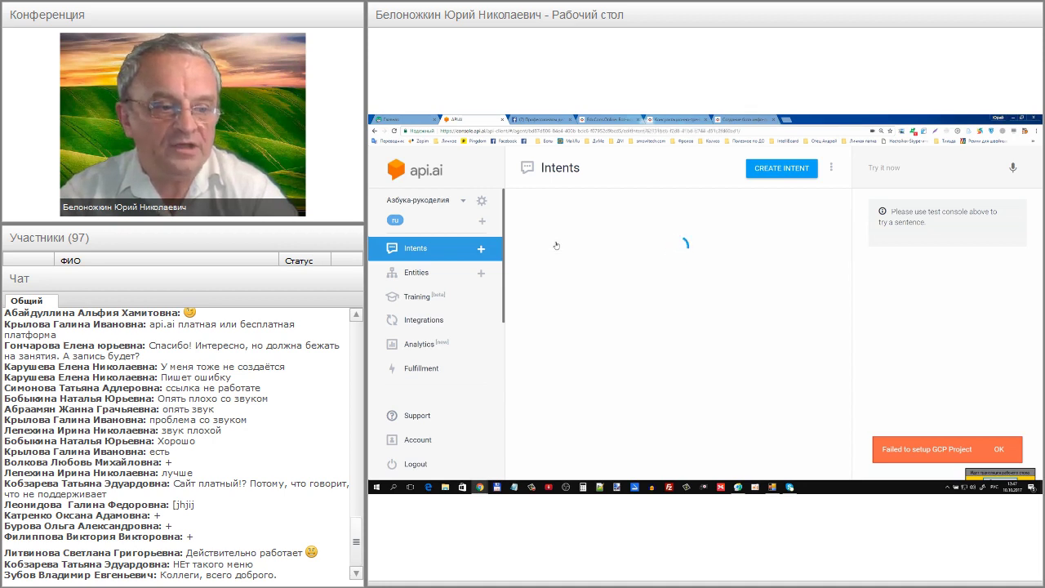
{"action": "scroll", "coordinate": [588, 300], "scroll_direction": "down", "scroll_amount": 5}
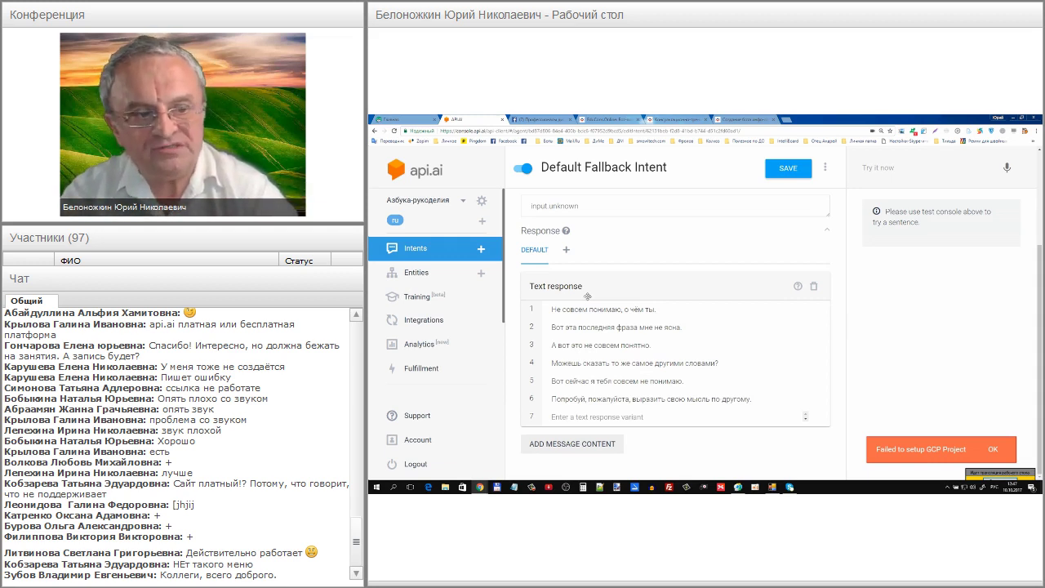
{"action": "mouse_move", "coordinate": [568, 300]}
{"action": "left_mouse_down"}
{"action": "mouse_move", "coordinate": [529, 341]}
{"action": "mouse_move", "coordinate": [540, 408]}
{"action": "mouse_move", "coordinate": [745, 428]}
{"action": "mouse_move", "coordinate": [773, 378]}
{"action": "mouse_move", "coordinate": [606, 289]}
{"action": "left_mouse_up"}
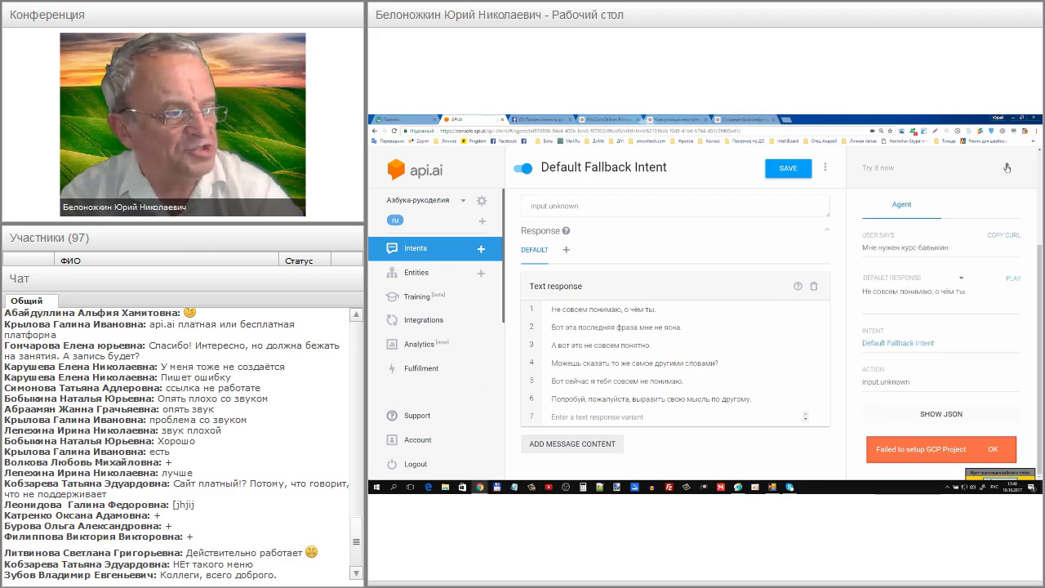
Step: Circle the agent's test reply with the pen and connect it by a line to the first text response variant
{"action": "mouse_move", "coordinate": [902, 279]}
{"action": "left_mouse_down"}
{"action": "mouse_move", "coordinate": [851, 289]}
{"action": "mouse_move", "coordinate": [911, 320]}
{"action": "mouse_move", "coordinate": [987, 296]}
{"action": "mouse_move", "coordinate": [937, 287]}
{"action": "left_mouse_up"}
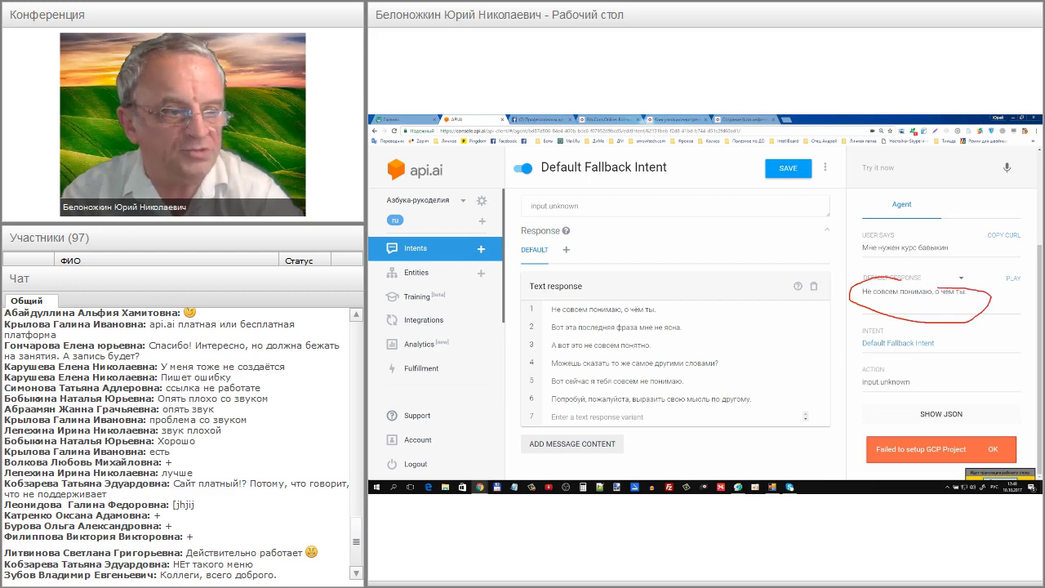
{"action": "left_click_drag", "start_coordinate": [662, 309], "coordinate": [855, 299]}
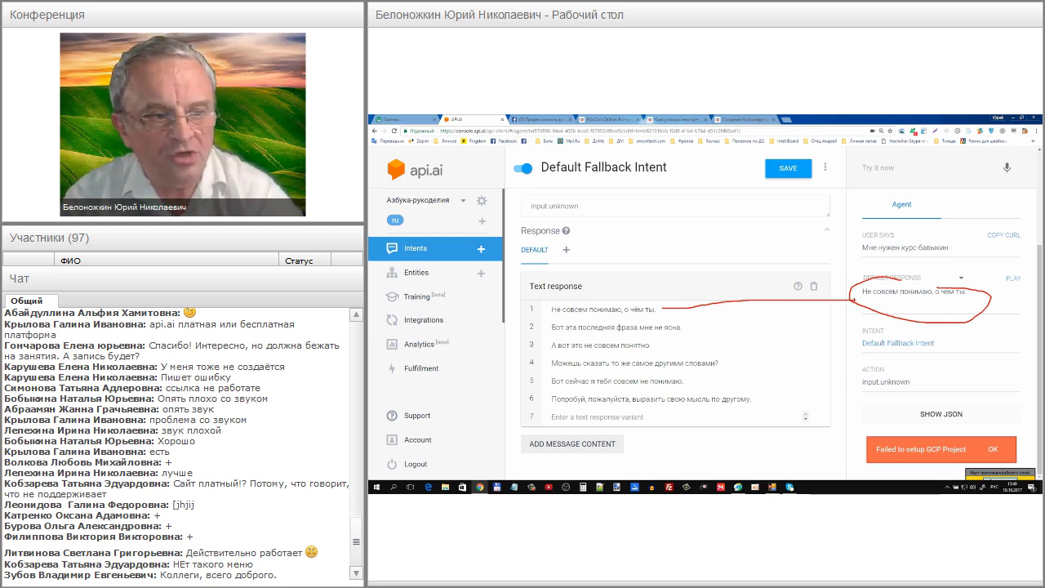
{"action": "left_click_drag", "start_coordinate": [561, 319], "coordinate": [537, 342]}
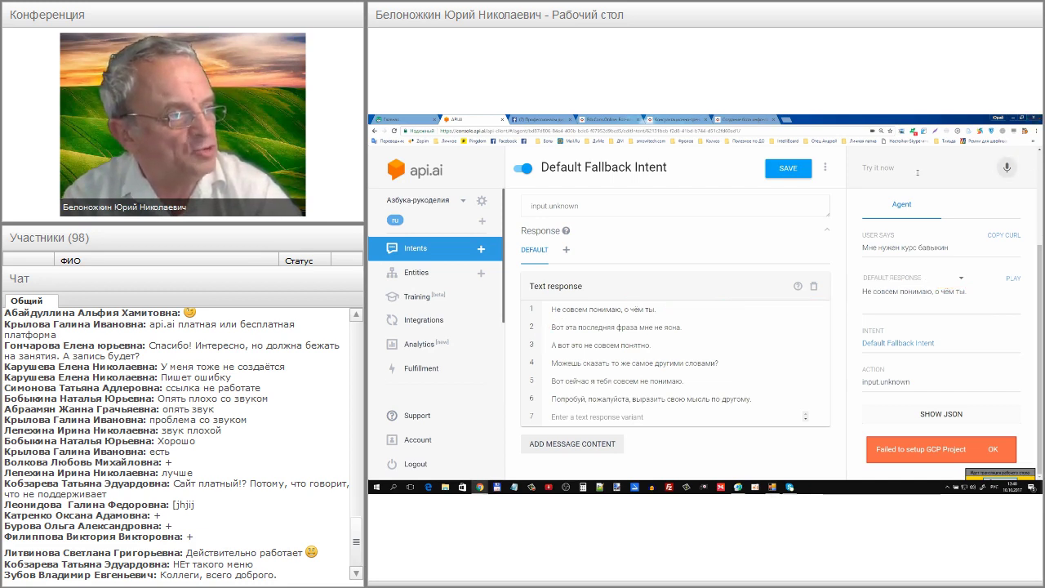
Step: Test the agent by voice with a participant's full name, and mark the recognised phrase and the fallback text response variants with the pen
{"action": "left_click", "coordinate": [1008, 169]}
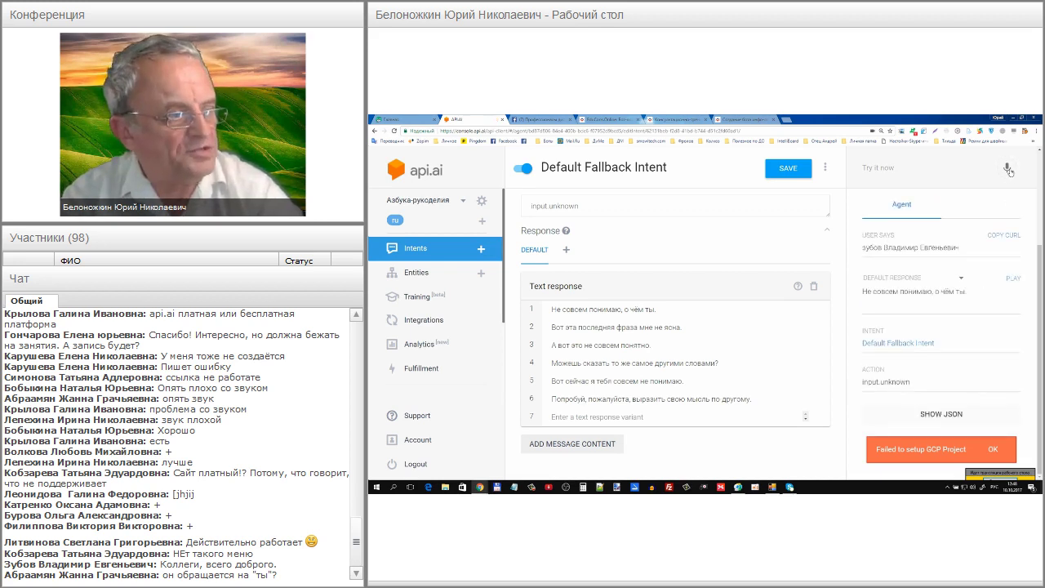
{"action": "mouse_move", "coordinate": [887, 233]}
{"action": "left_mouse_down"}
{"action": "mouse_move", "coordinate": [858, 250]}
{"action": "mouse_move", "coordinate": [913, 267]}
{"action": "mouse_move", "coordinate": [952, 258]}
{"action": "left_mouse_up"}
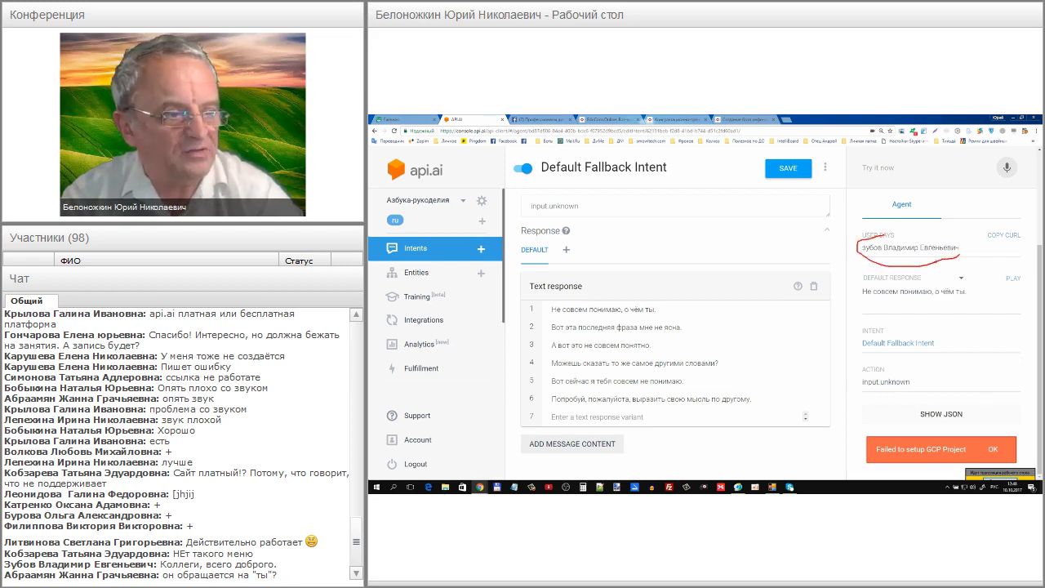
{"action": "mouse_move", "coordinate": [672, 304]}
{"action": "left_mouse_down"}
{"action": "mouse_move", "coordinate": [738, 361]}
{"action": "mouse_move", "coordinate": [744, 413]}
{"action": "mouse_move", "coordinate": [719, 412]}
{"action": "left_mouse_up"}
{"action": "left_click_drag", "start_coordinate": [697, 312], "coordinate": [791, 291]}
{"action": "left_click_drag", "start_coordinate": [722, 323], "coordinate": [799, 311]}
{"action": "mouse_move", "coordinate": [750, 335]}
{"action": "left_mouse_down"}
{"action": "mouse_move", "coordinate": [797, 325]}
{"action": "mouse_move", "coordinate": [821, 351]}
{"action": "mouse_move", "coordinate": [807, 400]}
{"action": "left_mouse_up"}
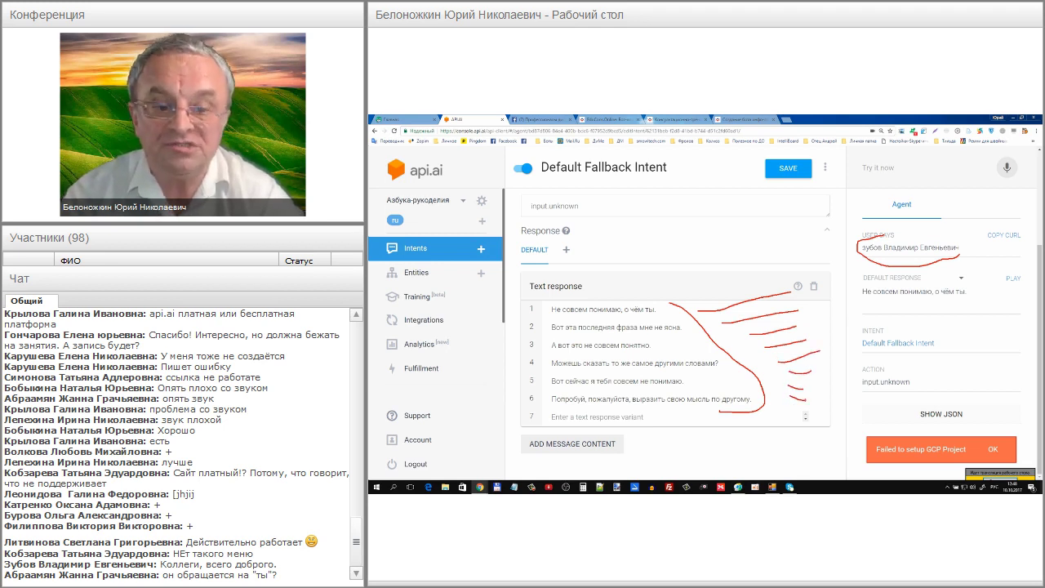
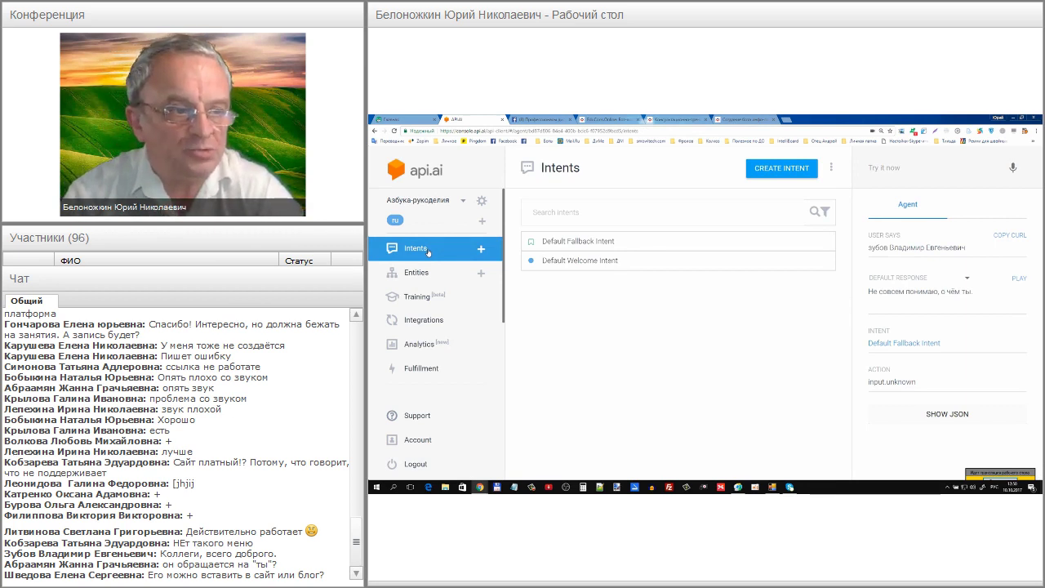
Step: In the Default Welcome Intent, change the second text response to "Здравствуйте!", add "Мое почтение!" as the fourth variant, and save the intent
{"action": "mouse_move", "coordinate": [586, 266]}
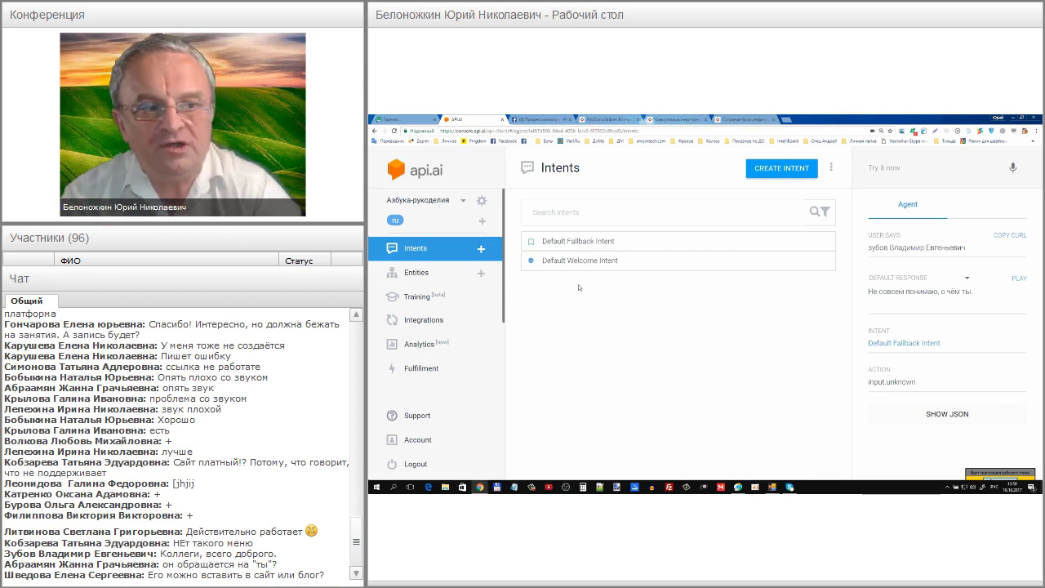
{"action": "left_click", "coordinate": [588, 266]}
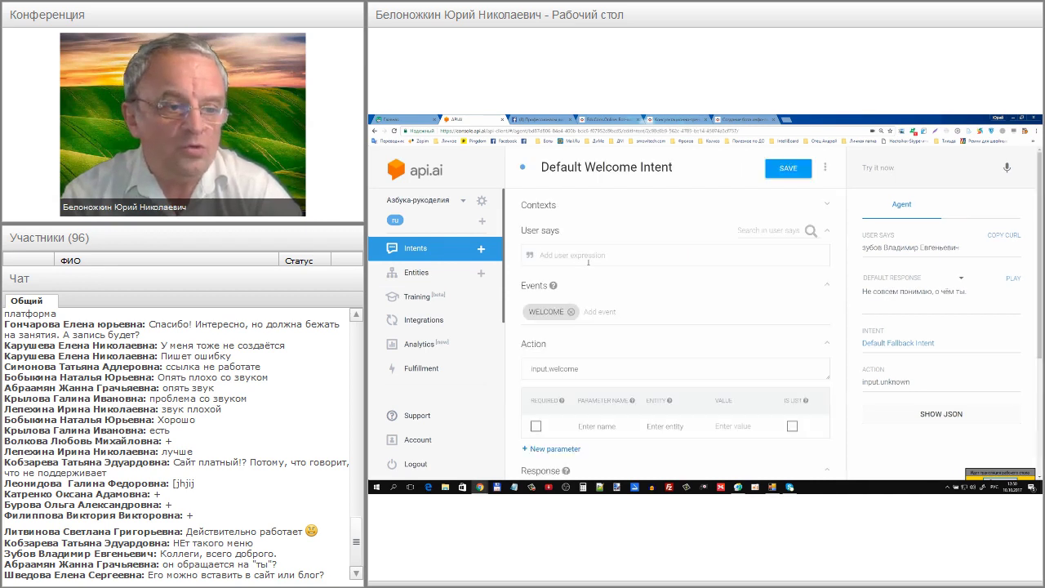
{"action": "scroll", "coordinate": [588, 262], "scroll_direction": "down", "scroll_amount": 3}
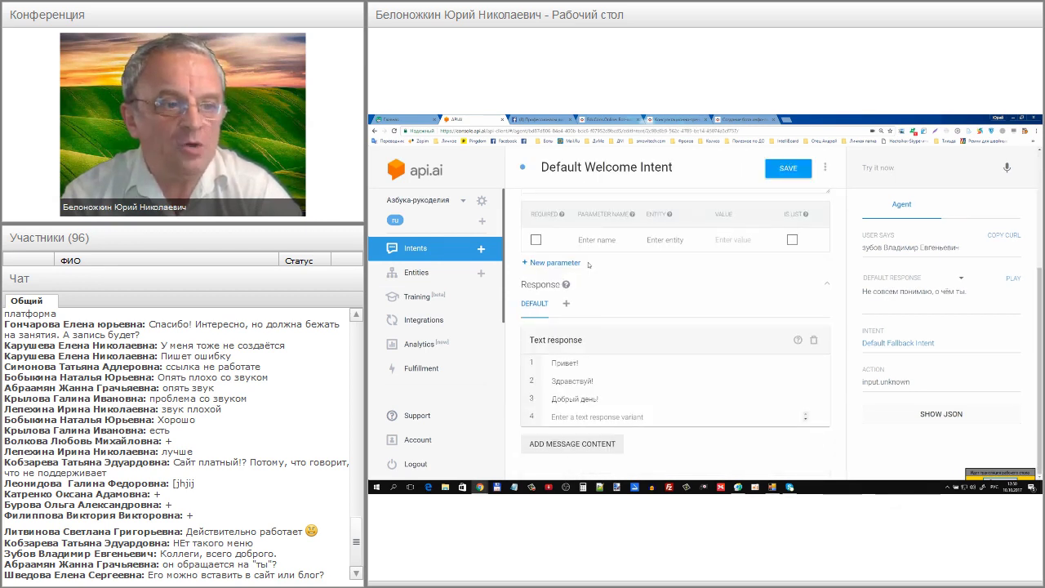
{"action": "scroll", "coordinate": [588, 264], "scroll_direction": "up", "scroll_amount": 1}
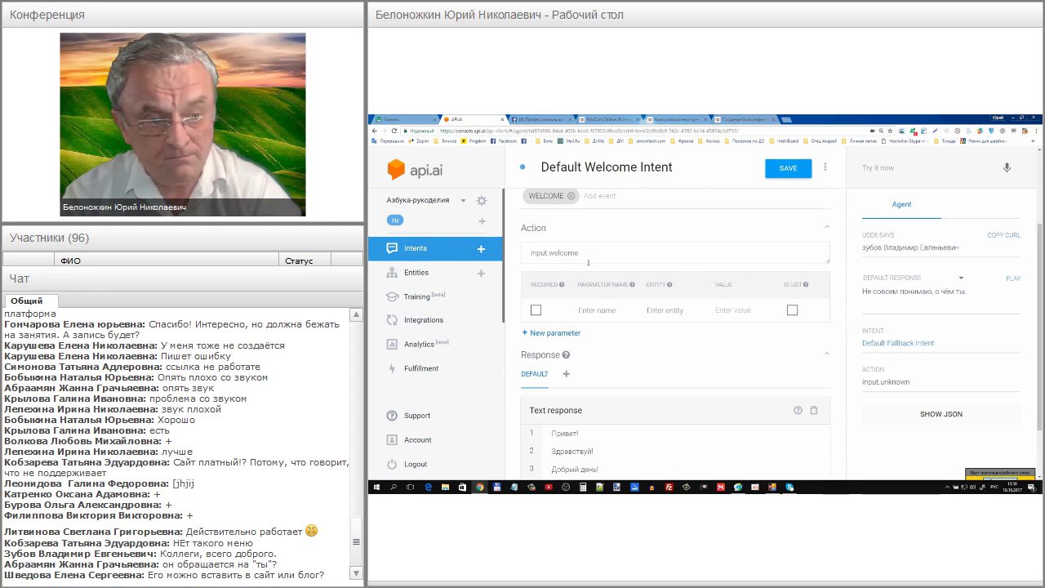
{"action": "scroll", "coordinate": [588, 264], "scroll_direction": "down", "scroll_amount": 1}
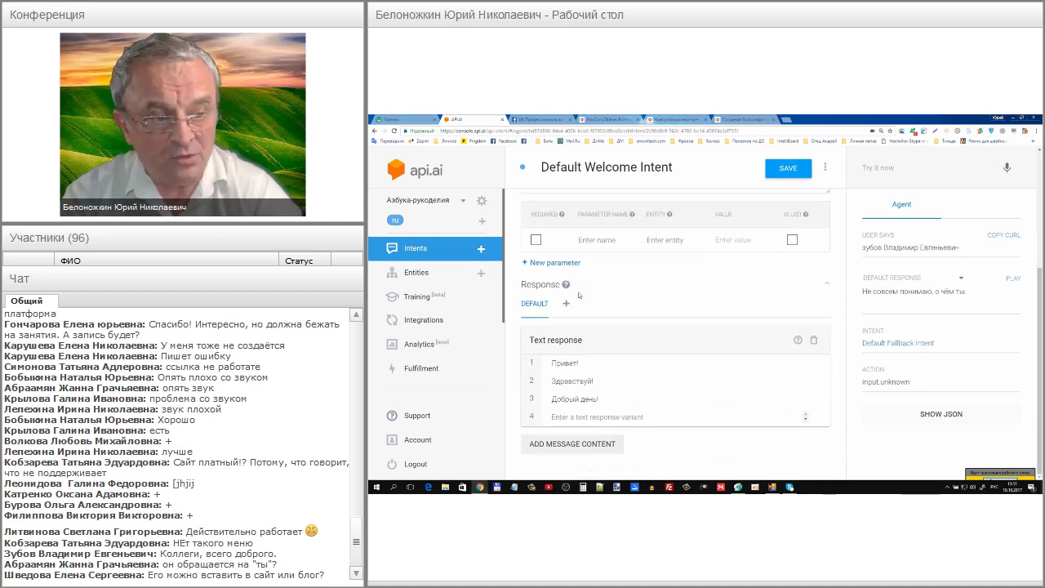
{"action": "left_click_drag", "start_coordinate": [566, 350], "coordinate": [521, 392]}
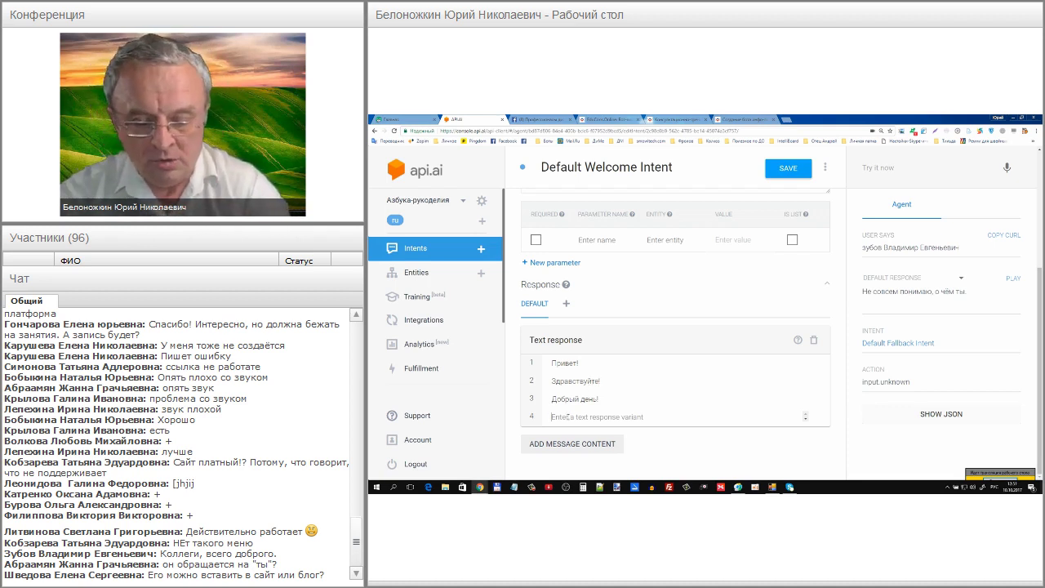
{"action": "type", "text": "Мое почтение"}
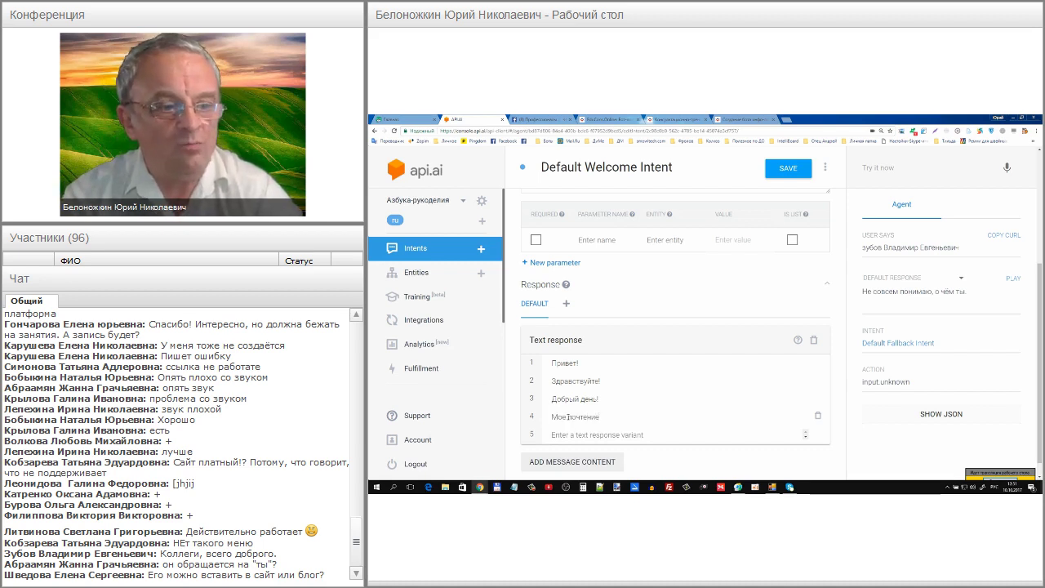
{"action": "type", "text": "!"}
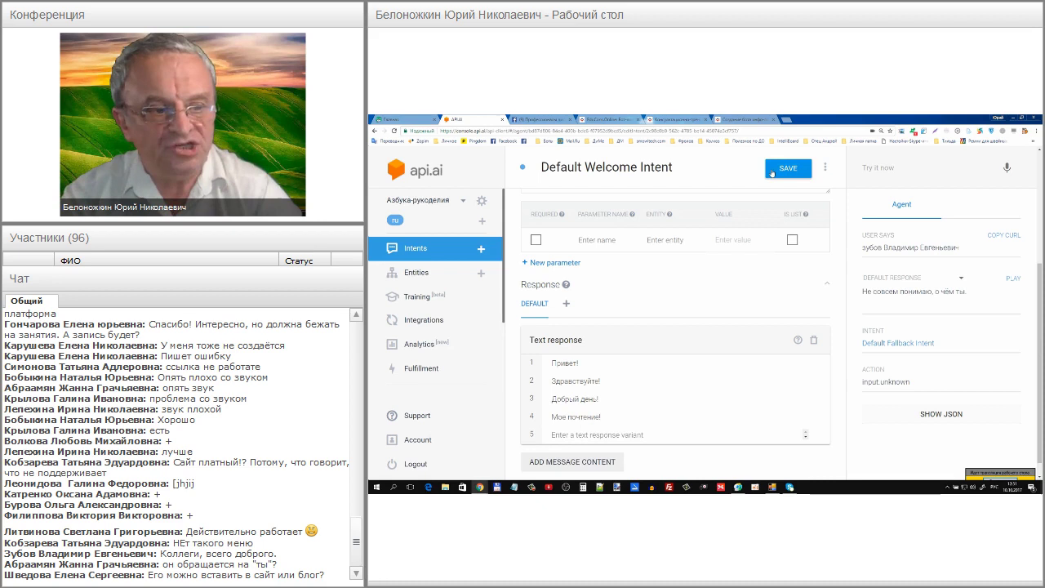
{"action": "left_click", "coordinate": [772, 170]}
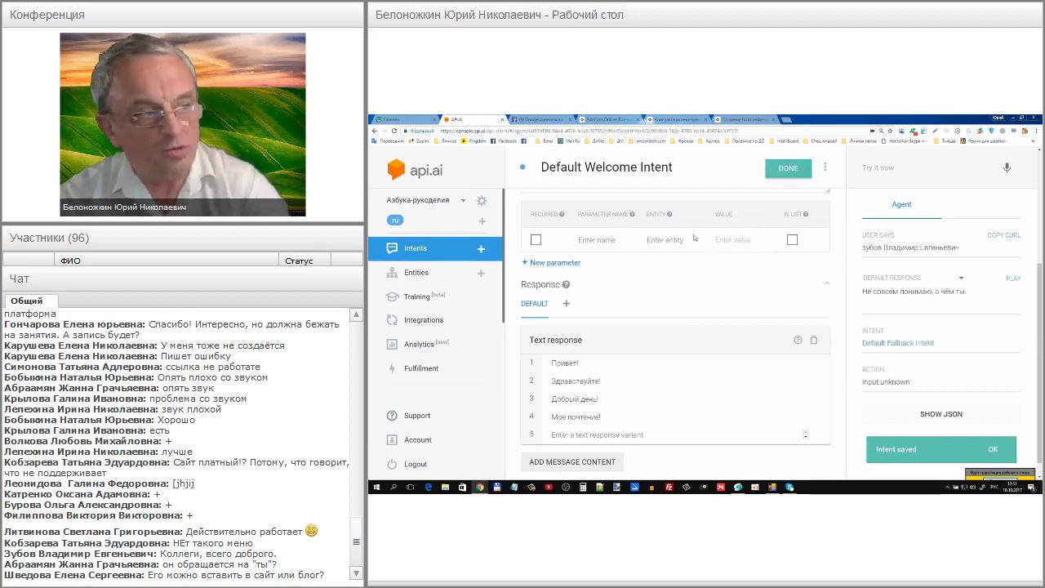
Step: Test the agent with the greeting "привет" and point out the "Привет!" variant among the welcome intent's text responses
{"action": "left_click", "coordinate": [892, 171]}
{"action": "type", "text": "привет"}
{"action": "key", "text": "Return"}
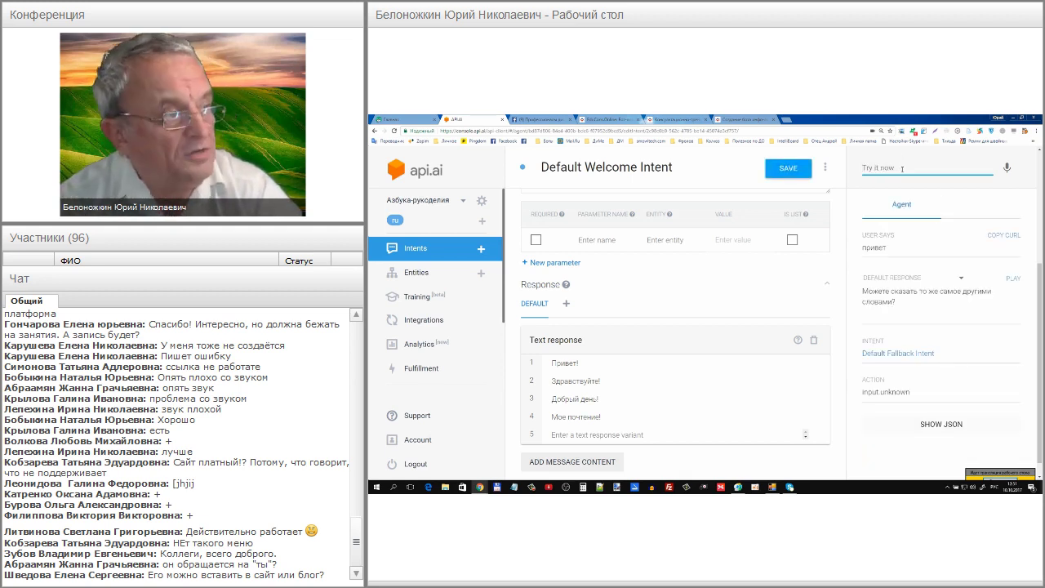
{"action": "left_click", "coordinate": [902, 169]}
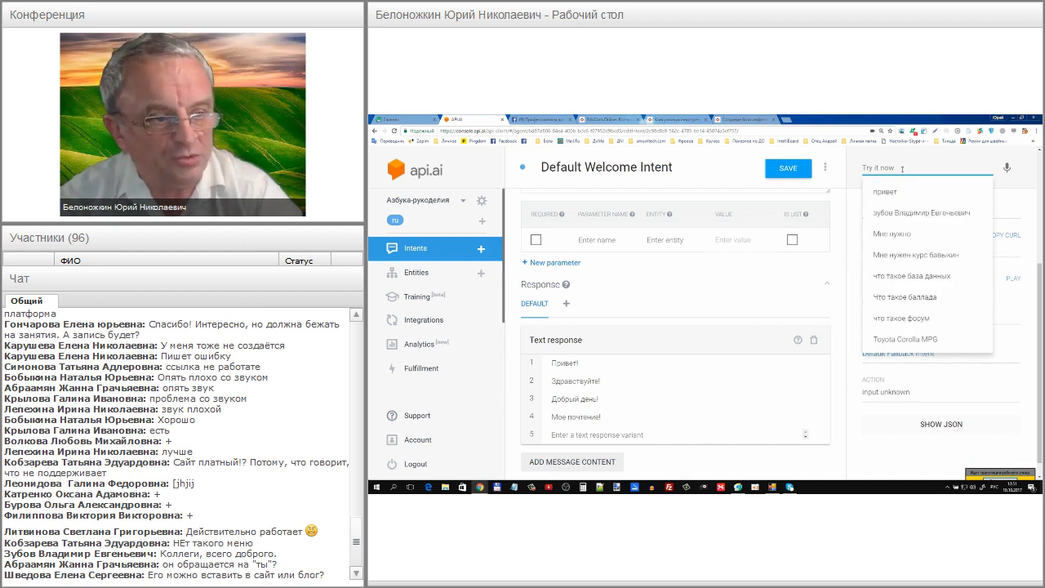
{"action": "key", "text": "Escape"}
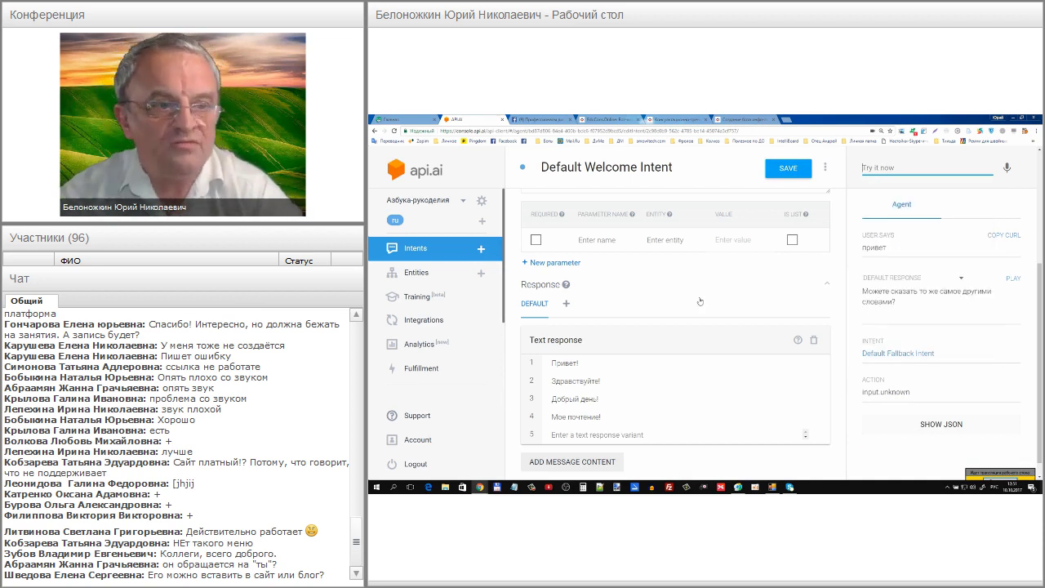
{"action": "left_click", "coordinate": [558, 363]}
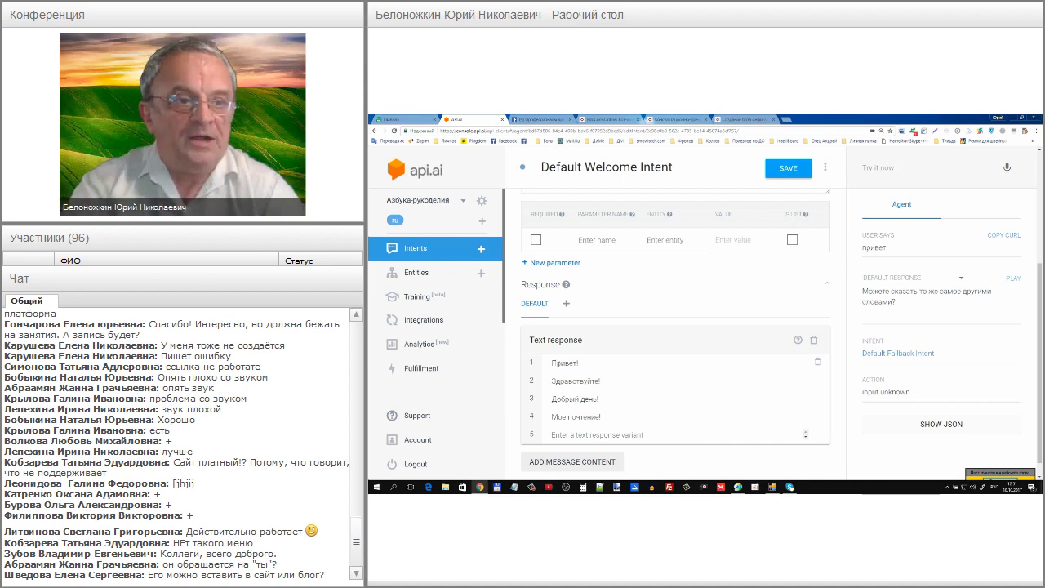
Step: Create a new intent from the intents list and enter "Что такое рукоделие?" as its action name, leaving the intent unnamed
{"action": "left_click", "coordinate": [429, 249]}
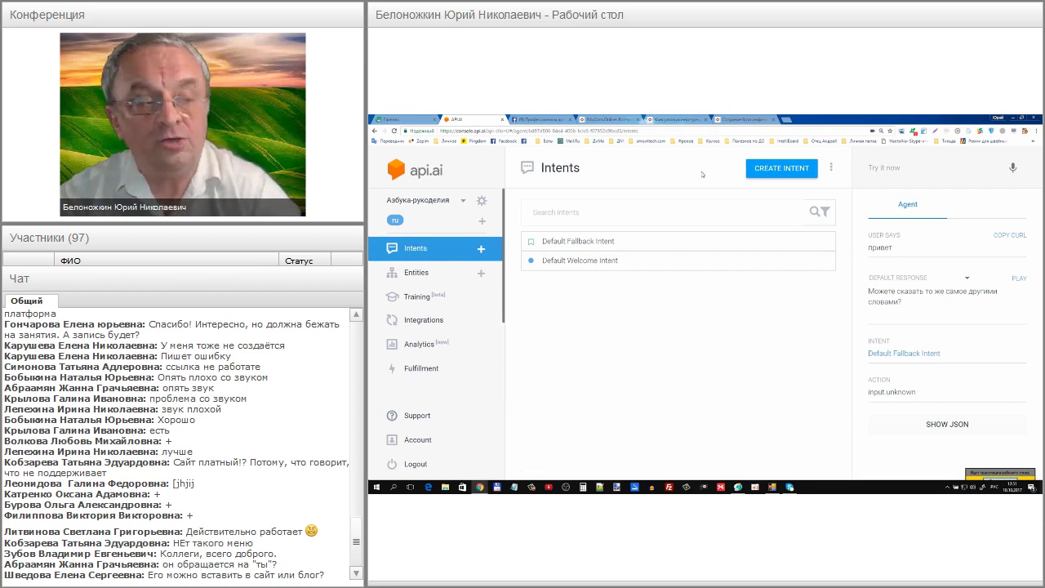
{"action": "left_click", "coordinate": [767, 170]}
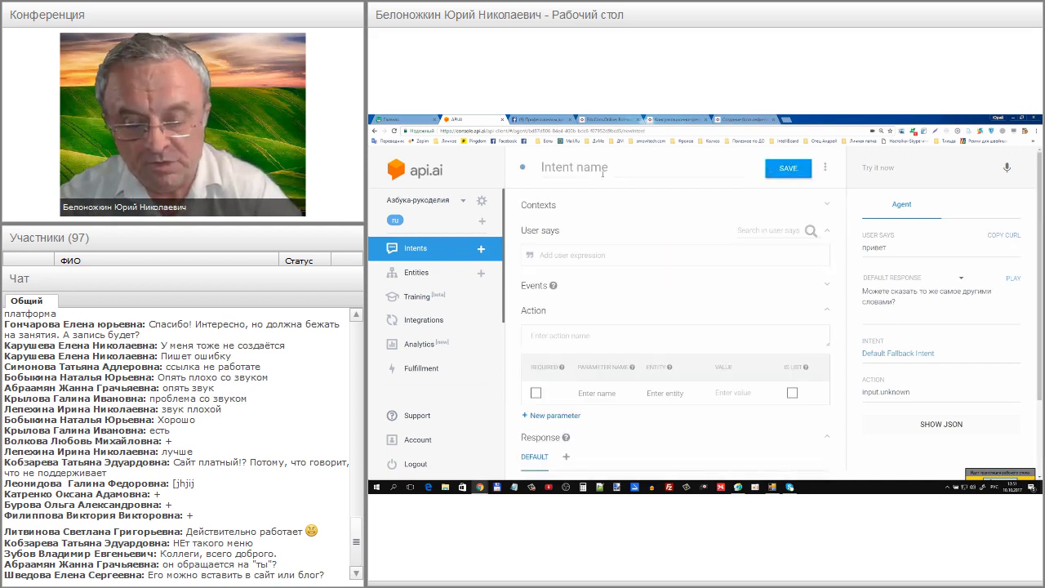
{"action": "left_click", "coordinate": [594, 169]}
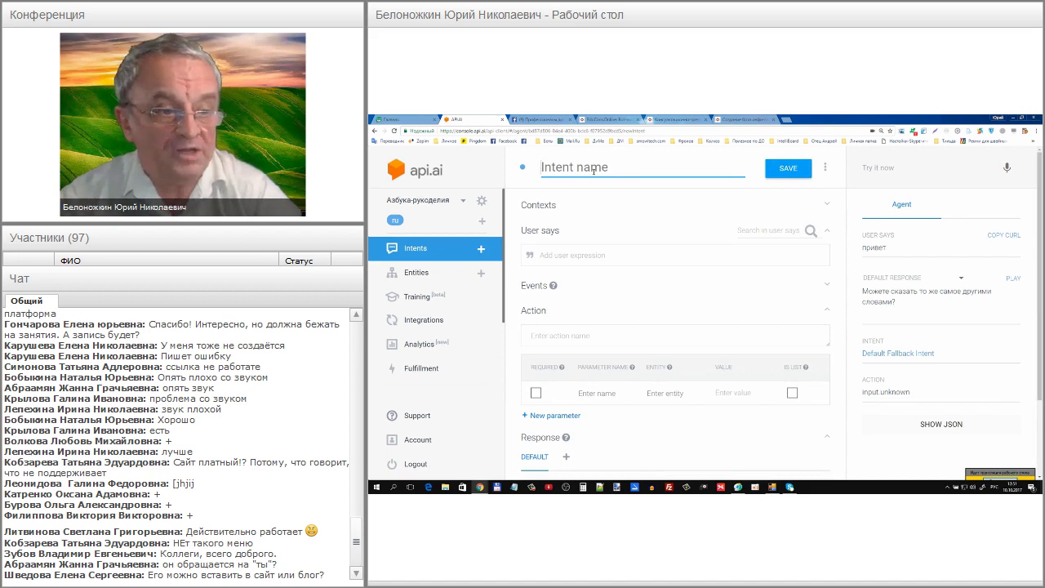
{"action": "left_click", "coordinate": [564, 335]}
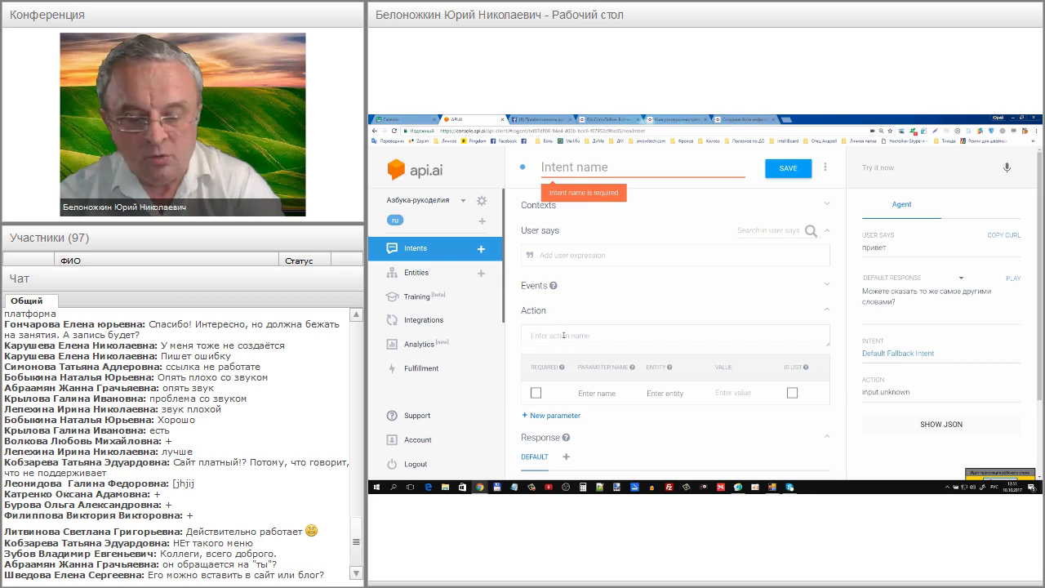
{"action": "type", "text": "Что"}
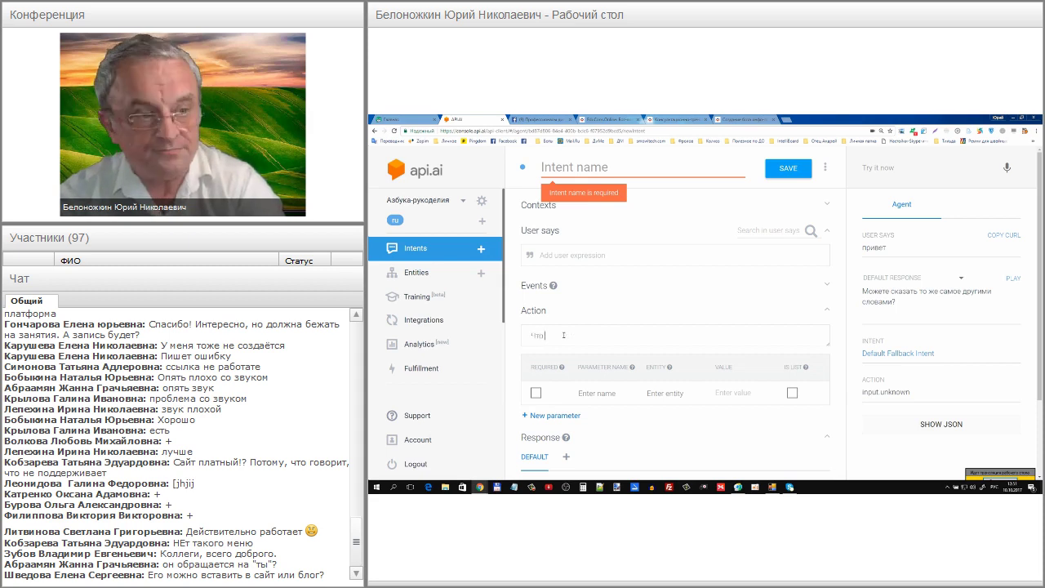
{"action": "type", "text": " такой рук"}
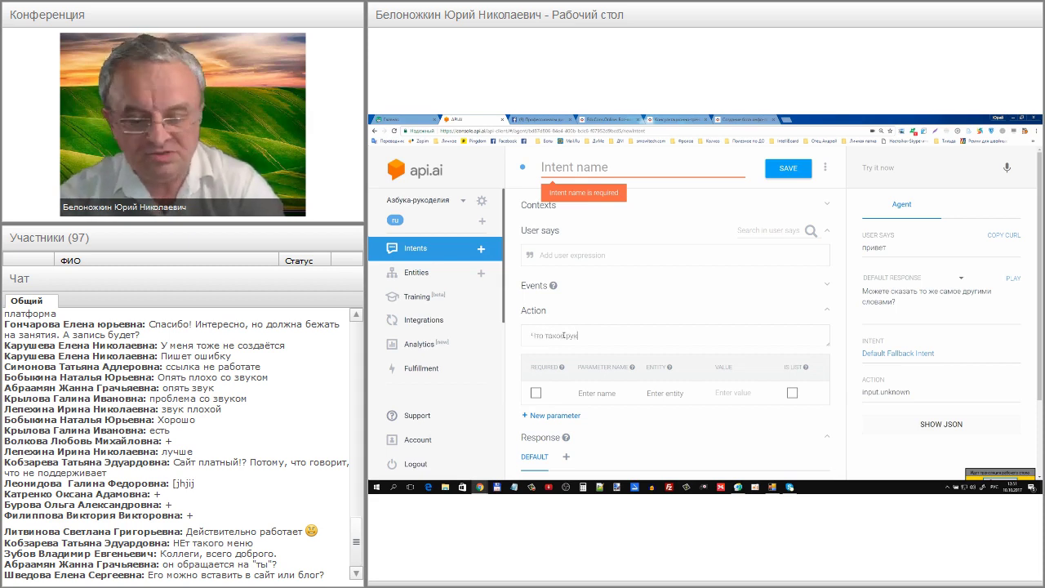
{"action": "type", "text": "оделие?"}
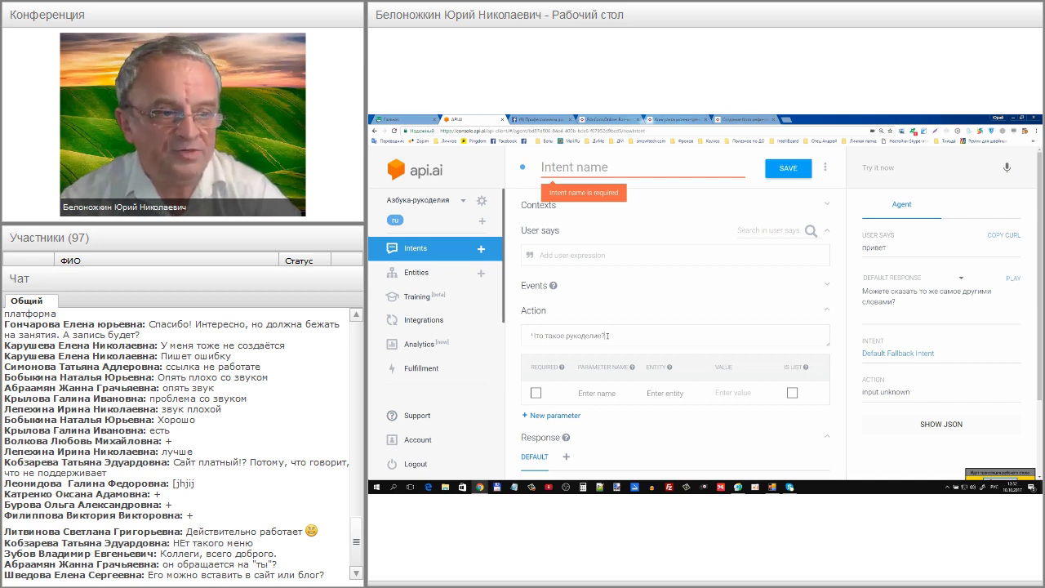
Step: Move the text "Что такое рукоделие?" from the action name to the intent's User says section as a user expression
{"action": "left_click_drag", "start_coordinate": [606, 335], "coordinate": [517, 335]}
{"action": "key", "text": "ctrl+x"}
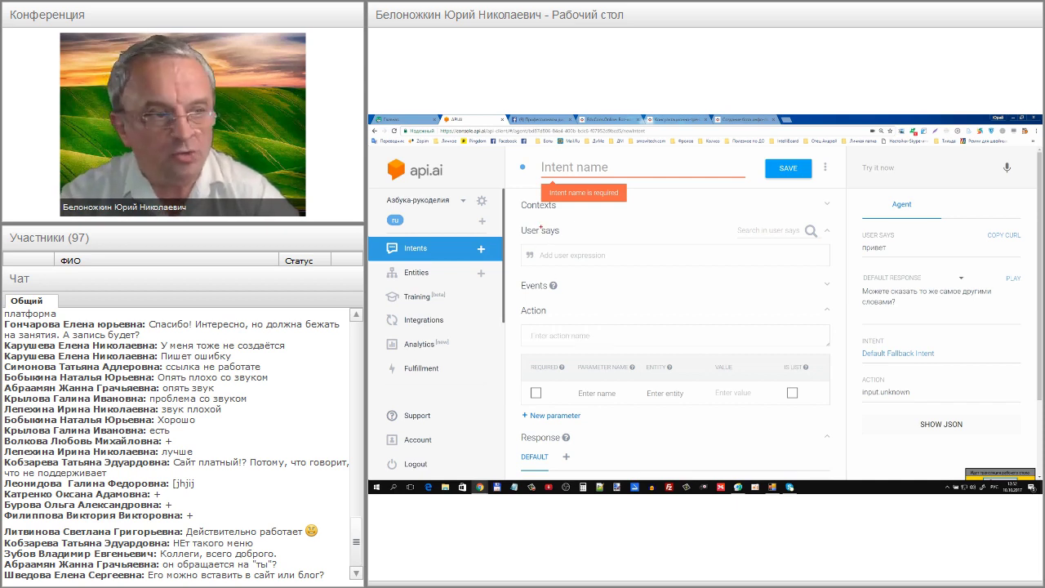
{"action": "left_click", "coordinate": [564, 256]}
{"action": "key", "text": "ctrl+v"}
{"action": "key", "text": "Return"}
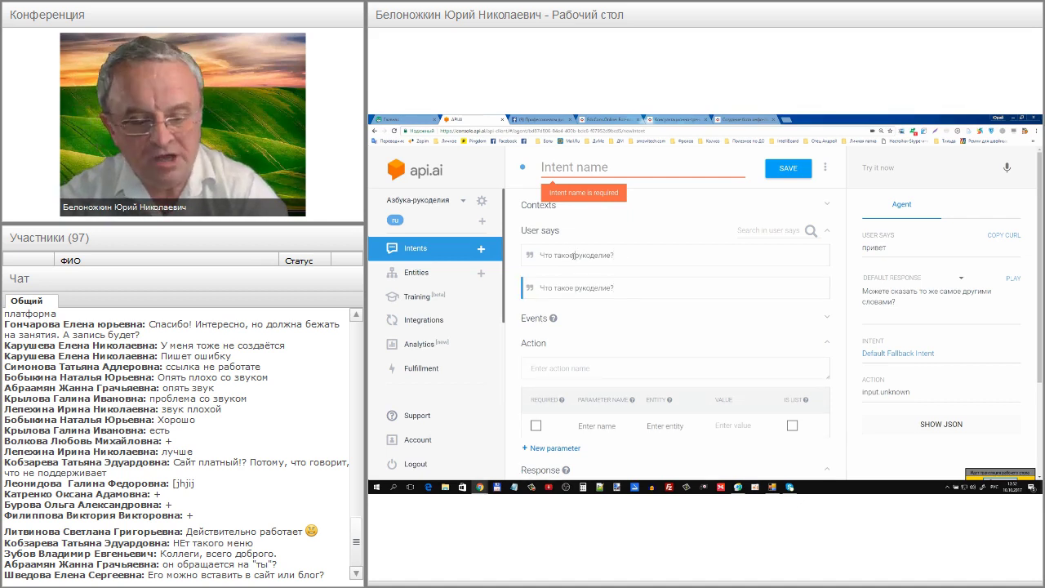
Step: Write a second user expression, "Я не знаю слово рукоделие. Можете рассказать?", above the saved one in the User says section
{"action": "left_click_drag", "start_coordinate": [577, 255], "coordinate": [523, 261]}
{"action": "type", "text": "Я не знаю "}
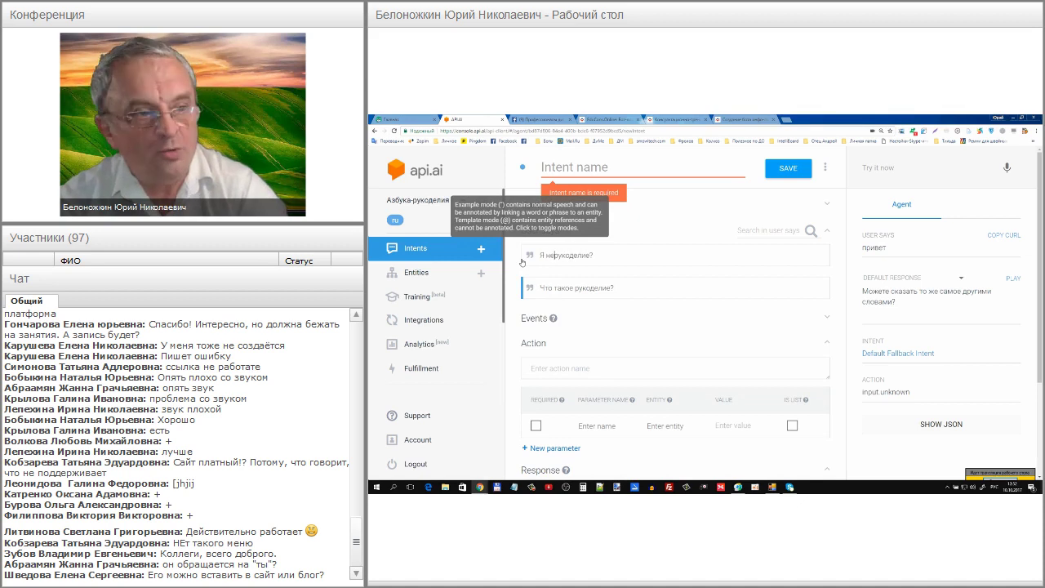
{"action": "type", "text": "слово"}
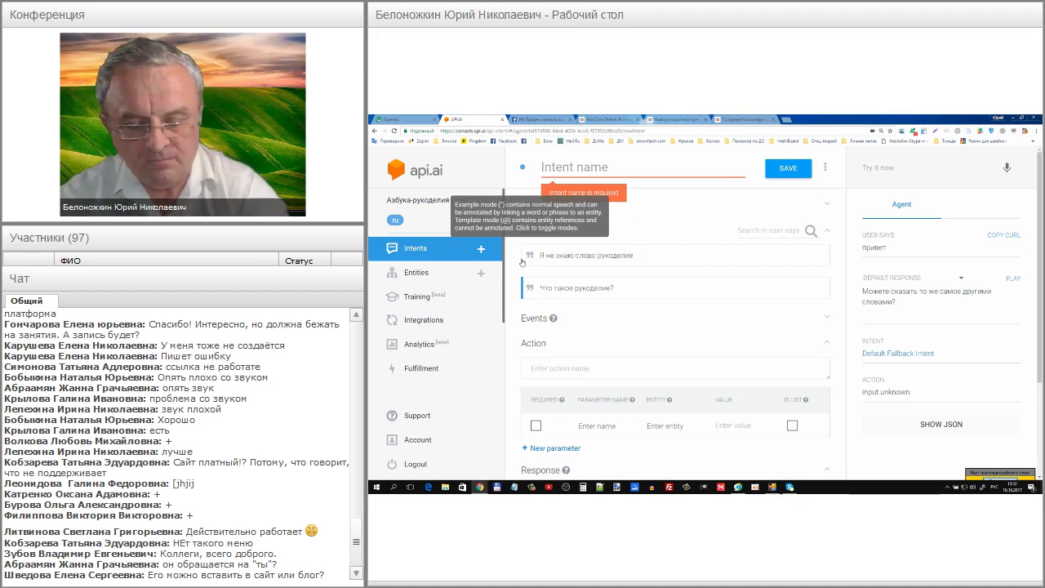
{"action": "key", "text": "End"}
{"action": "key", "text": "BackSpace"}
{"action": "type", "text": ". Мож"}
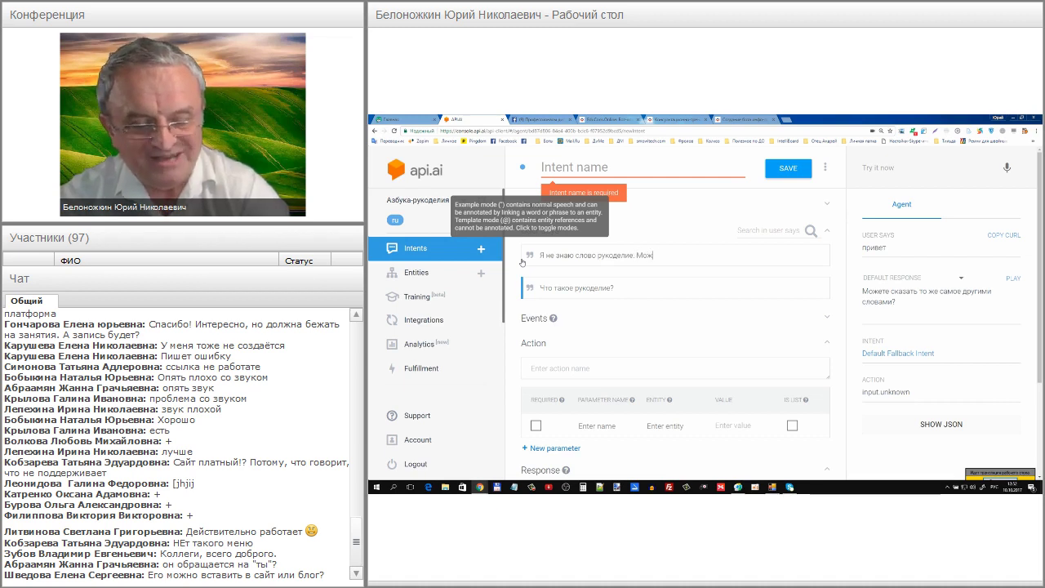
{"action": "type", "text": "ете расказат"}
{"action": "key", "text": "BackSpace"}
{"action": "key", "text": "BackSpace"}
{"action": "key", "text": "BackSpace"}
{"action": "key", "text": "BackSpace"}
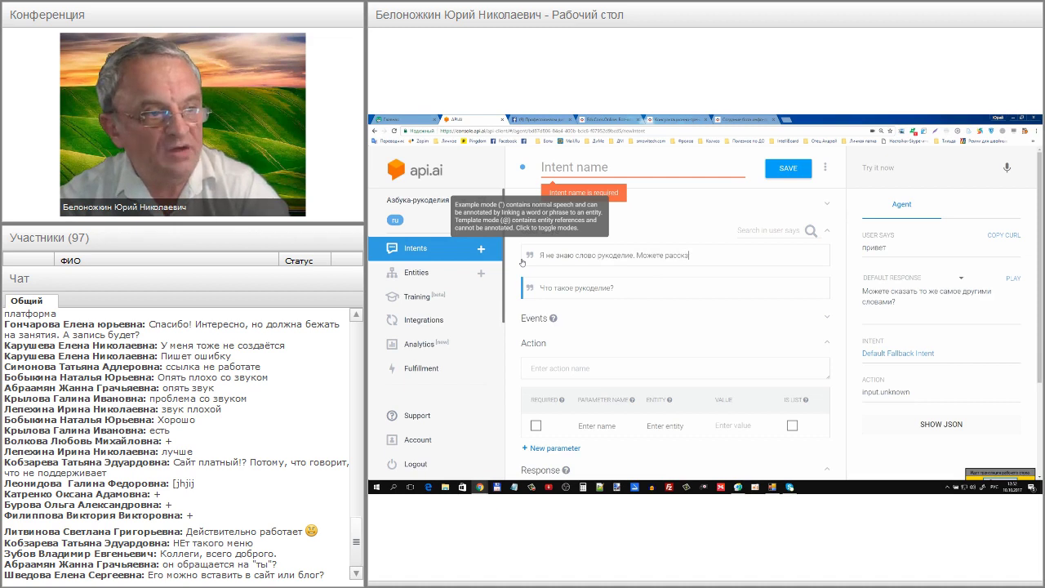
{"action": "type", "text": "азать"}
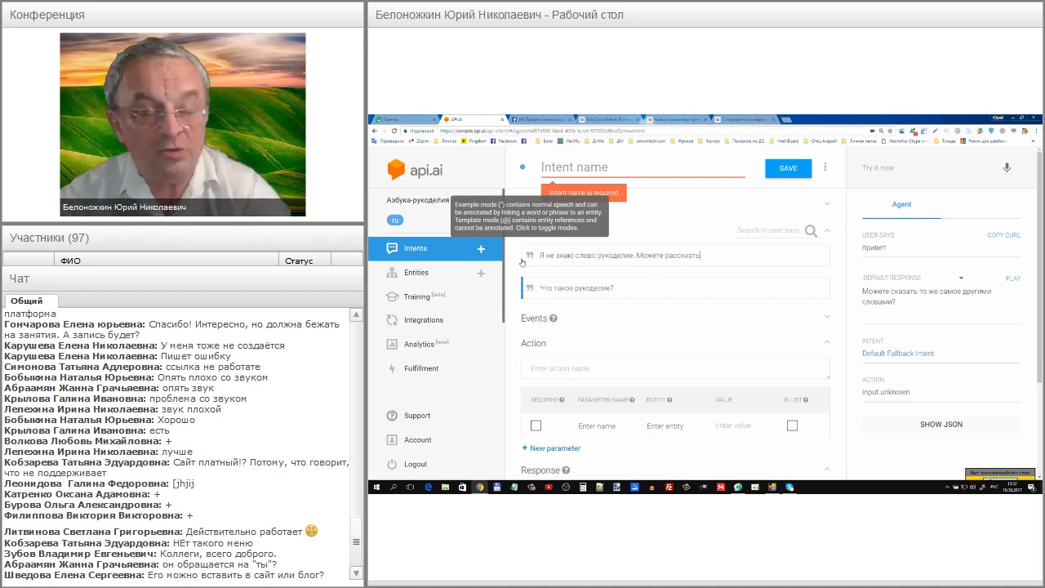
{"action": "type", "text": "зать?"}
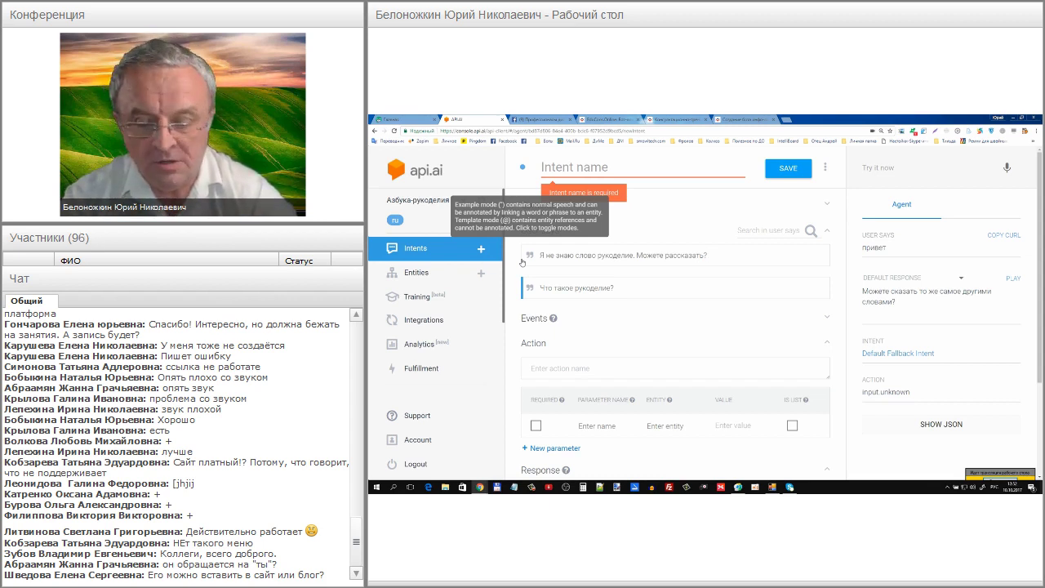
{"action": "double_click", "coordinate": [582, 288]}
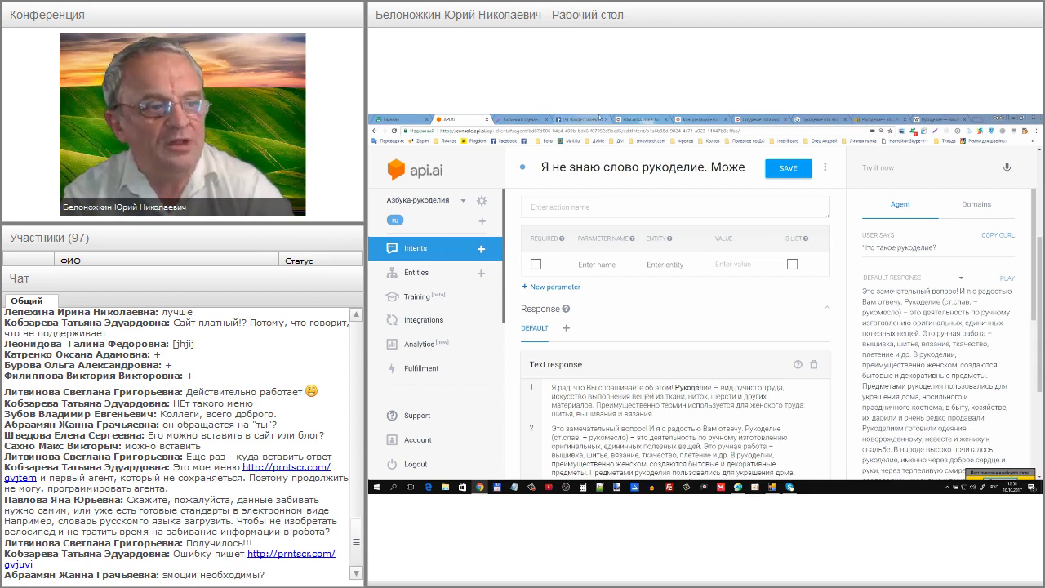
Step: Switch to the already open educational project website and point out the fireplace picture under "Все для комфортного обучения!"
{"action": "left_click", "coordinate": [637, 119]}
{"action": "left_click", "coordinate": [700, 120]}
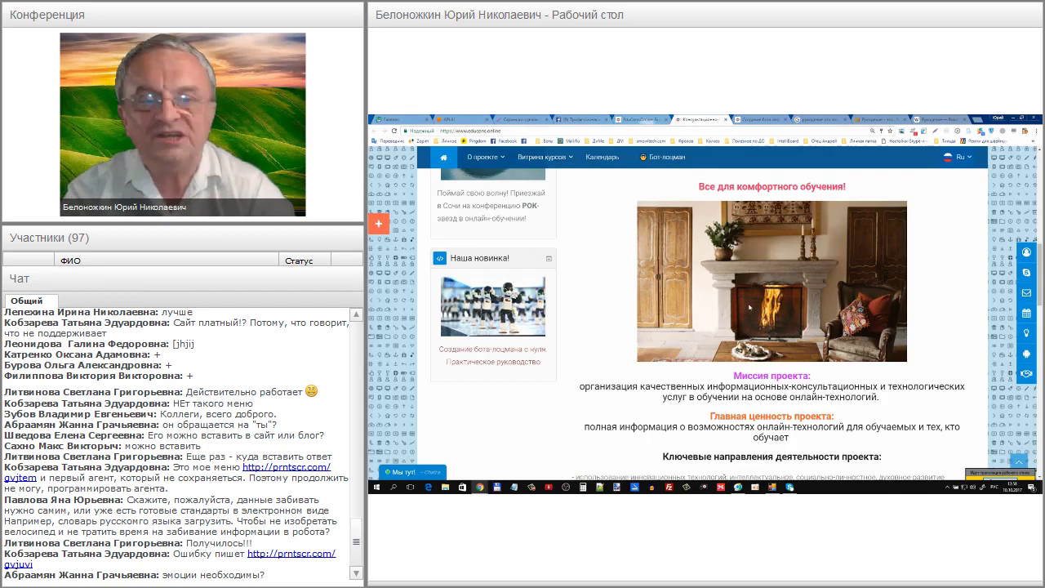
{"action": "mouse_move", "coordinate": [741, 270]}
{"action": "left_mouse_down"}
{"action": "mouse_move", "coordinate": [715, 320]}
{"action": "mouse_move", "coordinate": [805, 328]}
{"action": "left_mouse_up"}
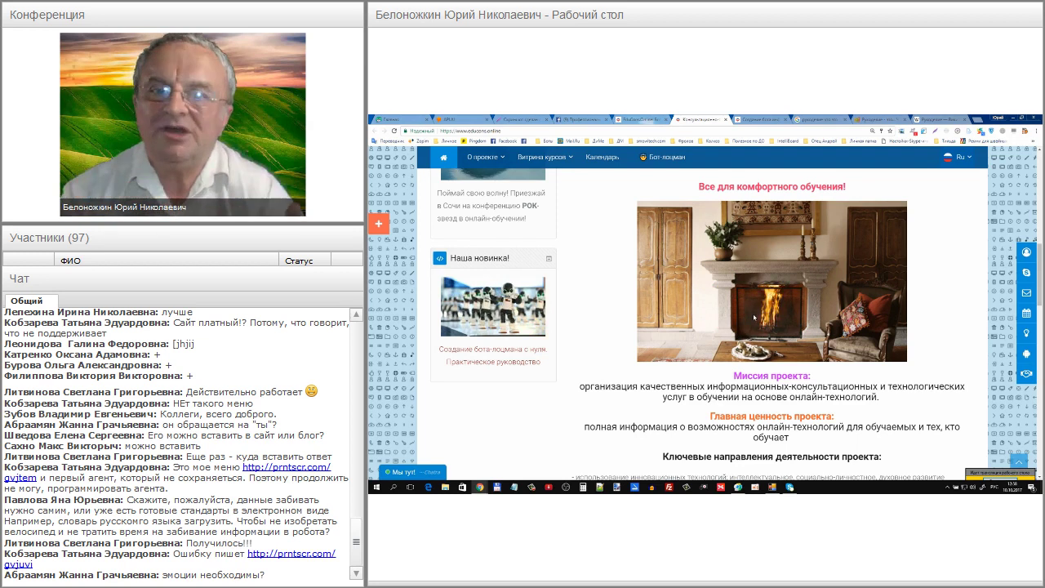
Step: Switch to the course page "Создание бота инфо-лоцмана с нуля. Практическое руководство для начинающих" and look over its description
{"action": "scroll", "coordinate": [754, 317], "scroll_direction": "up", "scroll_amount": 1}
{"action": "scroll", "coordinate": [754, 318], "scroll_direction": "up", "scroll_amount": 1}
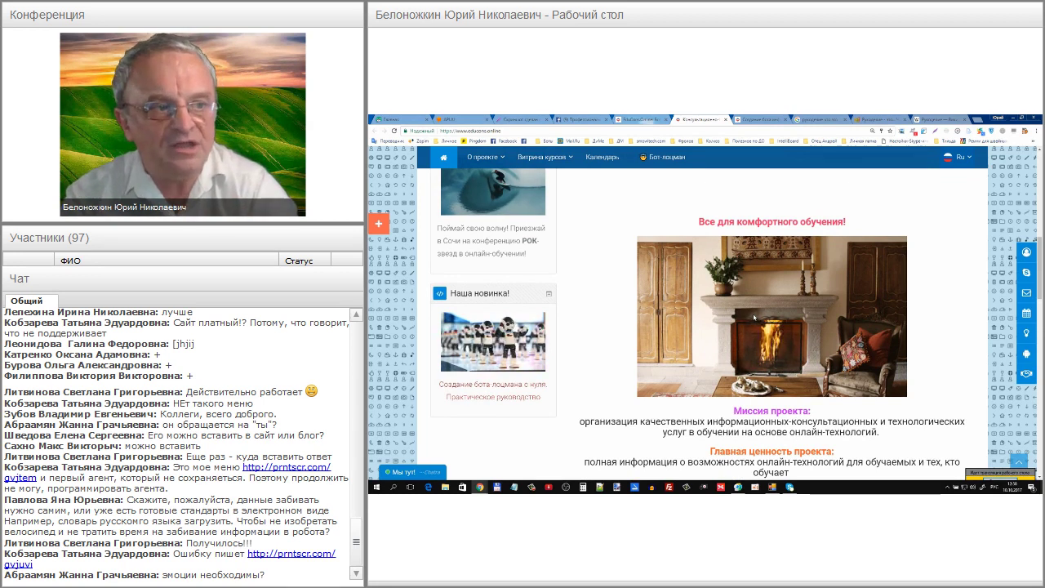
{"action": "key", "text": "ctrl+Tab"}
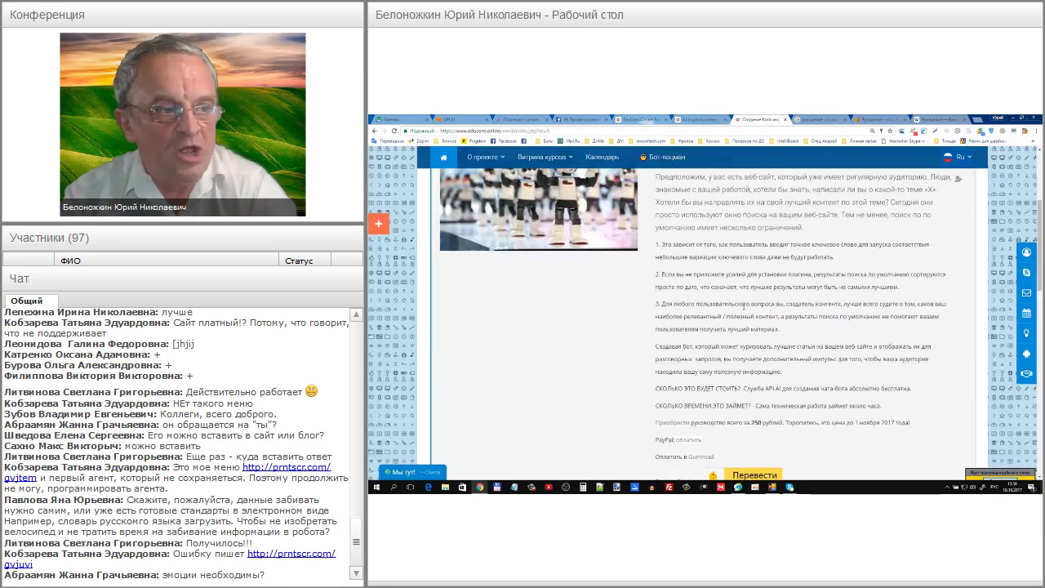
{"action": "scroll", "coordinate": [744, 305], "scroll_direction": "up", "scroll_amount": 3}
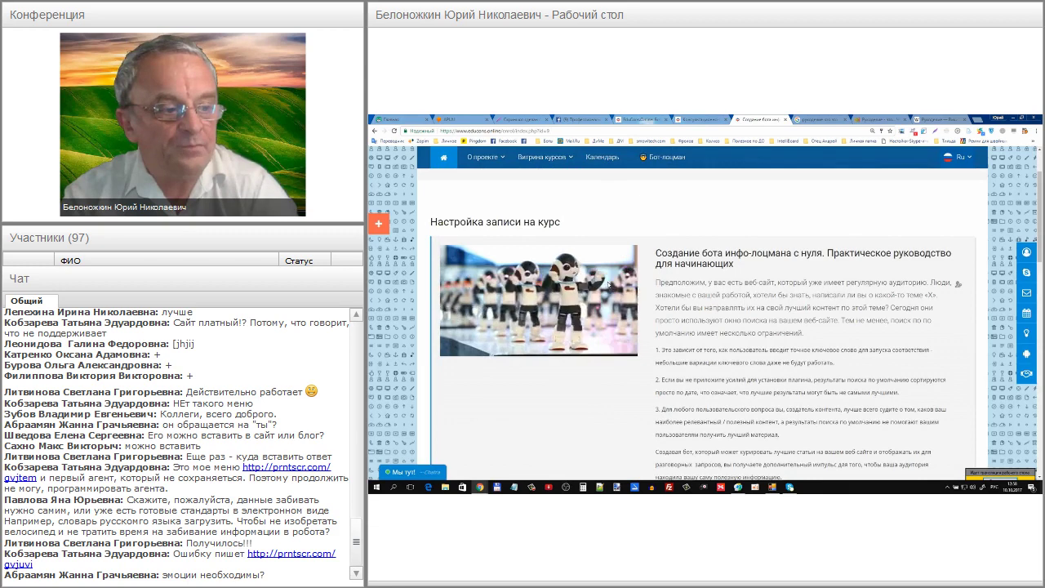
{"action": "scroll", "coordinate": [723, 290], "scroll_direction": "down", "scroll_amount": 3}
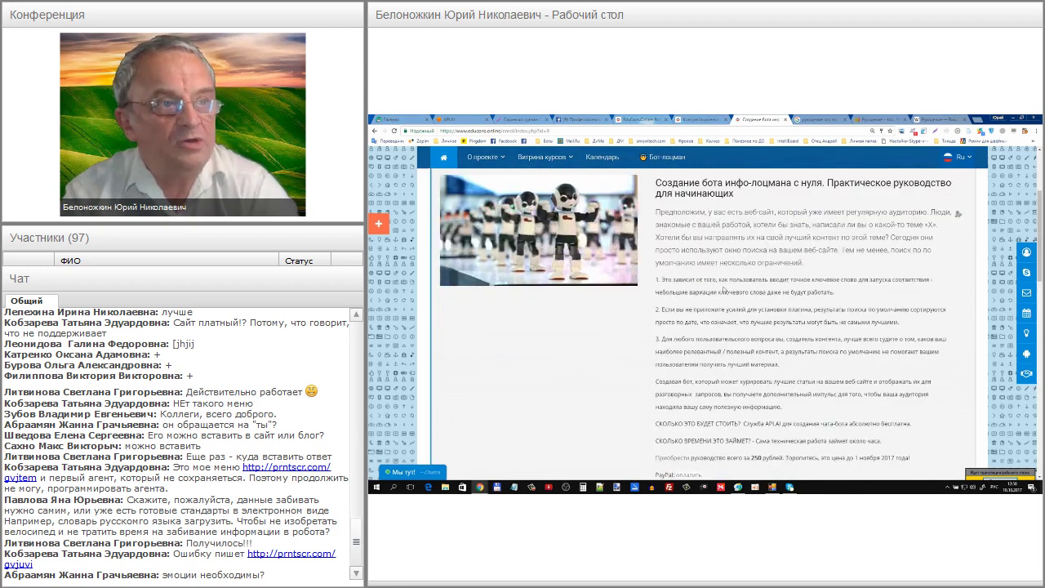
{"action": "scroll", "coordinate": [724, 290], "scroll_direction": "up", "scroll_amount": 5}
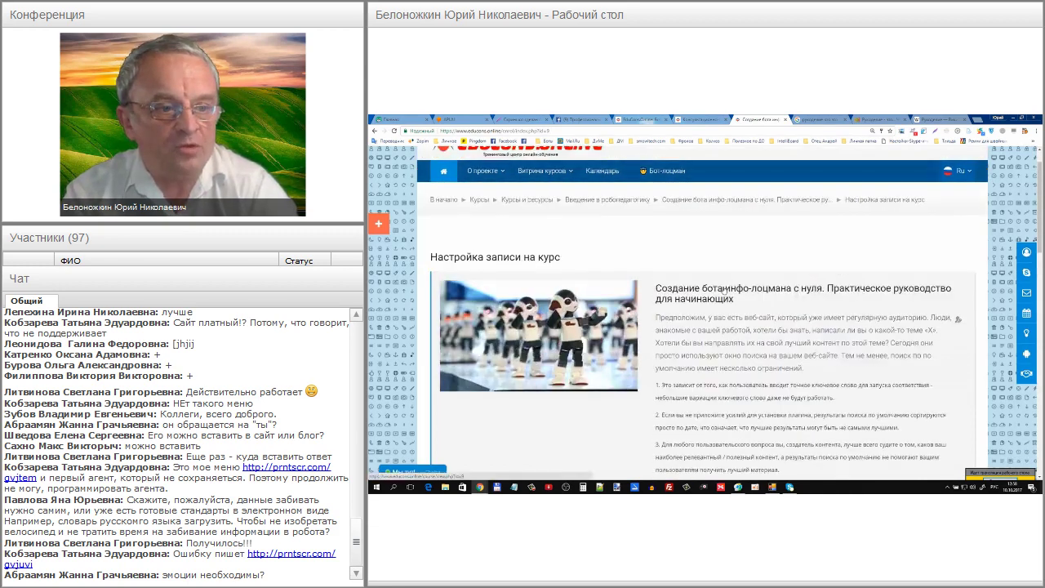
Step: Switch to the "Бот-лоцман – ваш помощник на сайте" page and examine the conversation in the embedded Лоцман_Петр chat
{"action": "key", "text": "ctrl+shift+Tab"}
{"action": "key", "text": "ctrl+shift+Tab"}
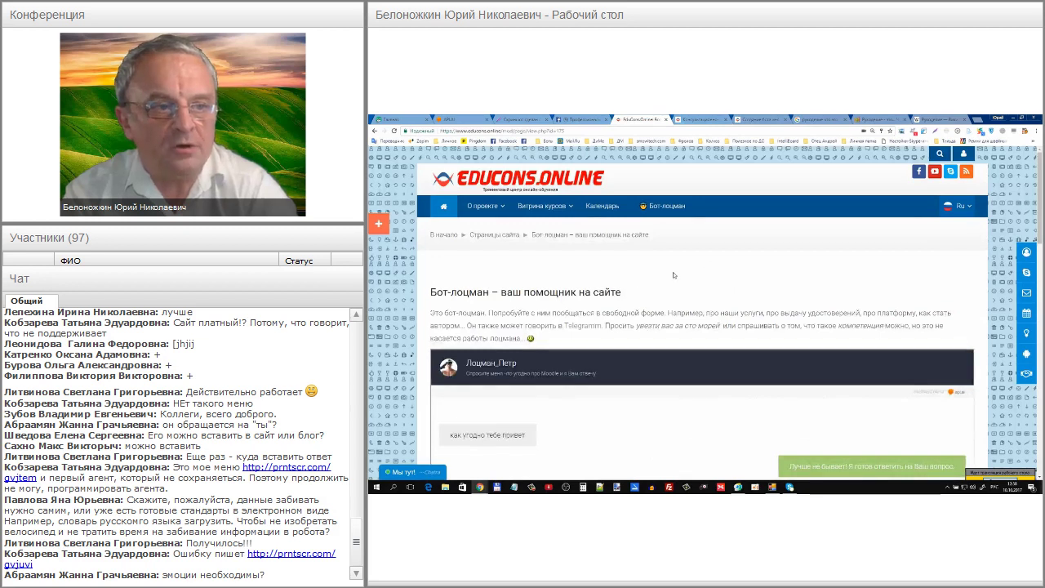
{"action": "scroll", "coordinate": [639, 291], "scroll_direction": "down", "scroll_amount": 2}
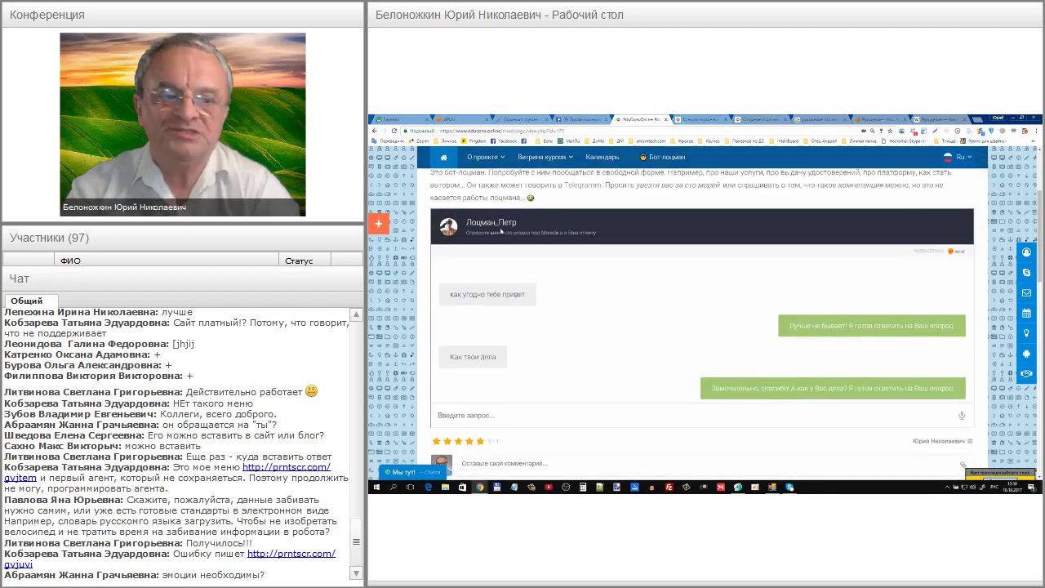
{"action": "scroll", "coordinate": [511, 244], "scroll_direction": "down", "scroll_amount": 1}
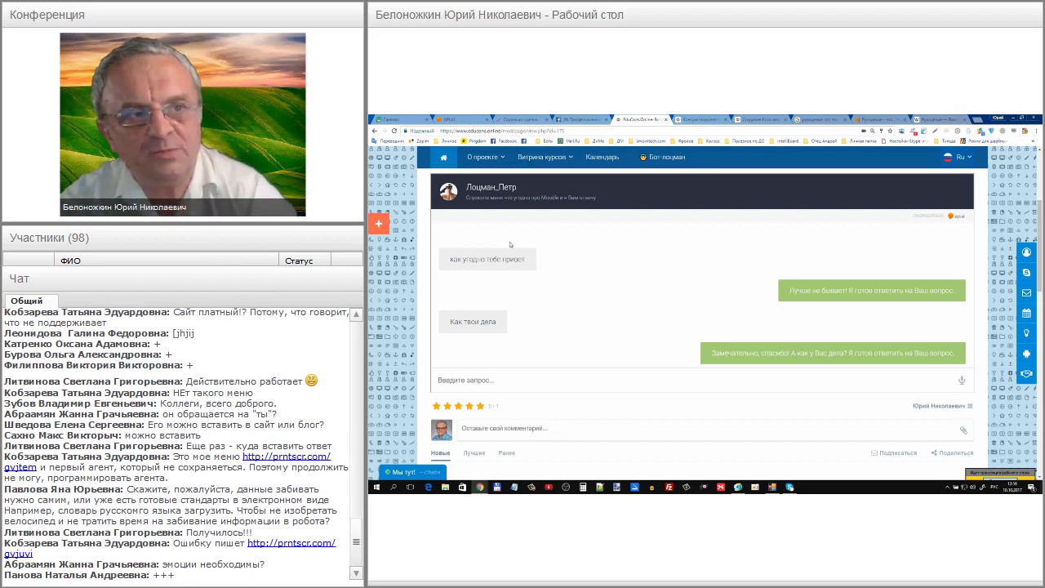
Step: Return to the api.ai console, start a blank intent and mark its name, user expression and text response fields with red strokes
{"action": "left_click", "coordinate": [462, 120]}
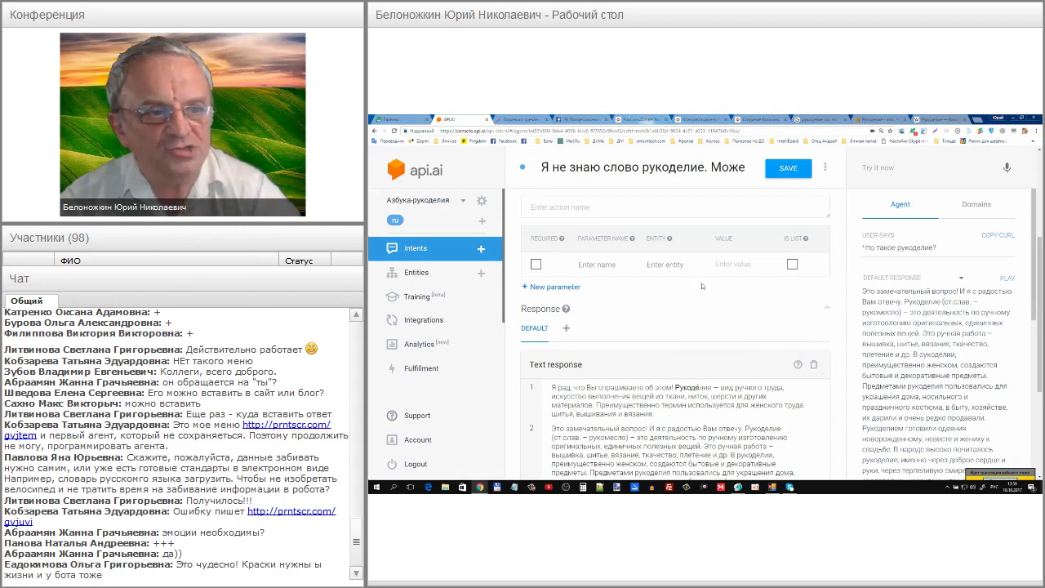
{"action": "left_click", "coordinate": [482, 250]}
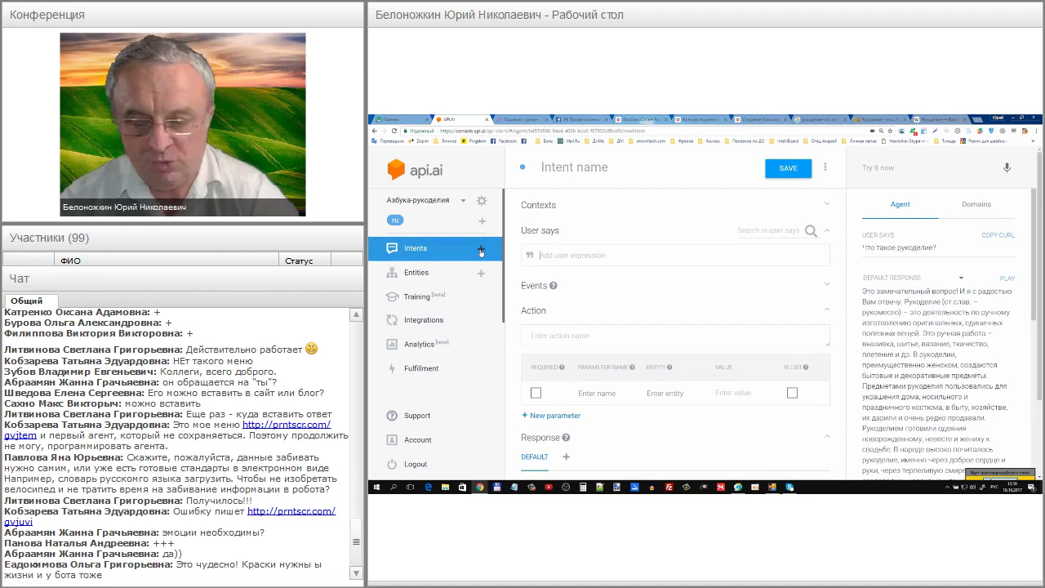
{"action": "left_click", "coordinate": [548, 167]}
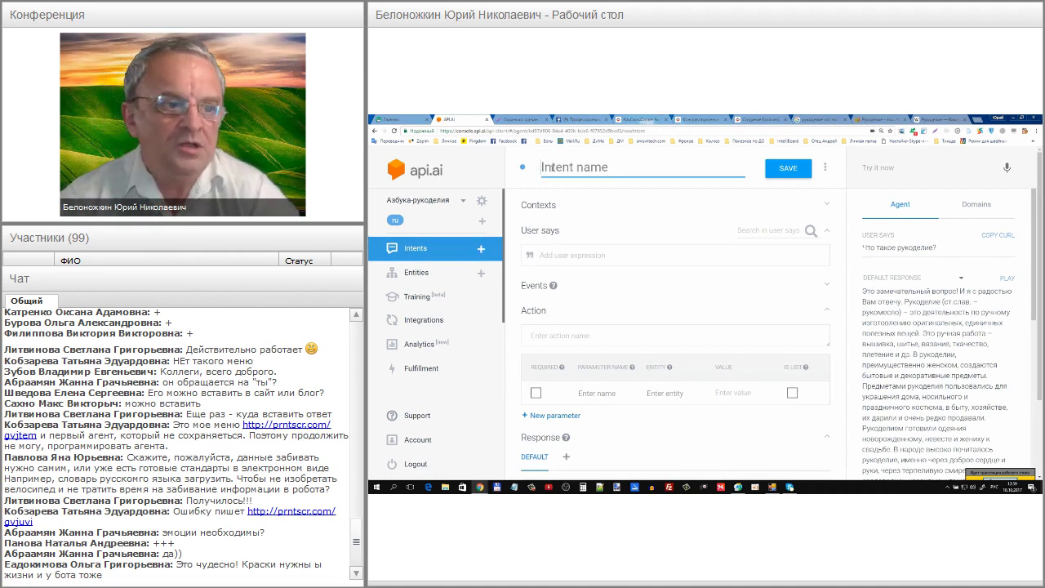
{"action": "mouse_move", "coordinate": [555, 158]}
{"action": "left_mouse_down"}
{"action": "mouse_move", "coordinate": [539, 162]}
{"action": "mouse_move", "coordinate": [553, 176]}
{"action": "left_mouse_up"}
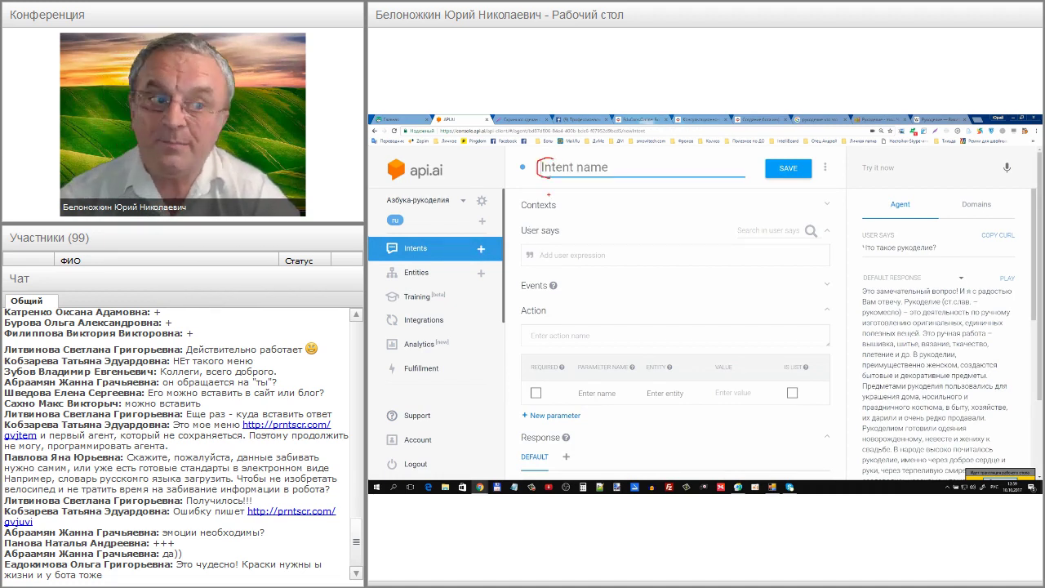
{"action": "mouse_move", "coordinate": [542, 247]}
{"action": "left_mouse_down"}
{"action": "mouse_move", "coordinate": [524, 247]}
{"action": "mouse_move", "coordinate": [611, 278]}
{"action": "mouse_move", "coordinate": [631, 265]}
{"action": "left_mouse_up"}
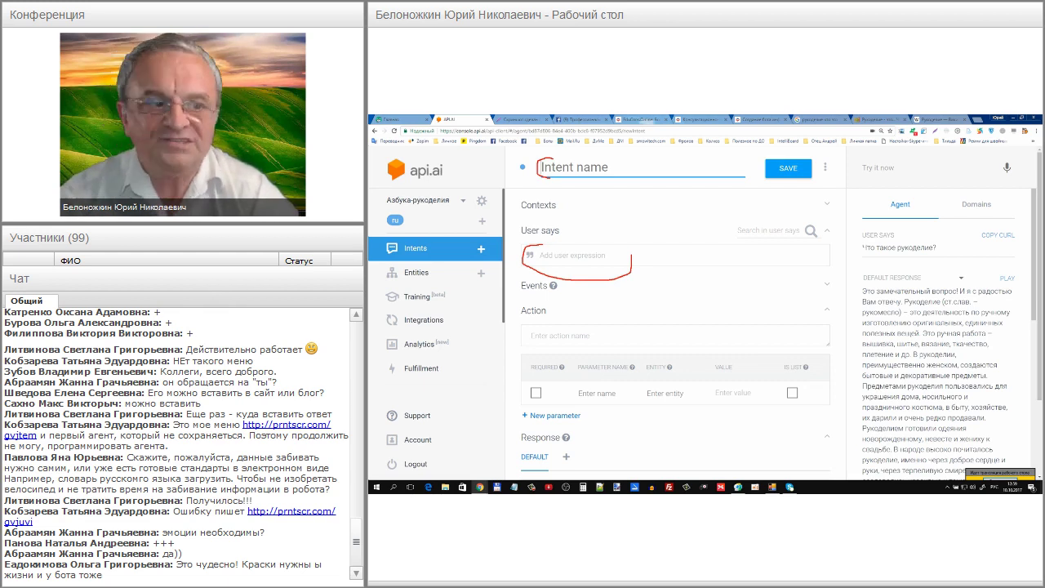
{"action": "mouse_move", "coordinate": [625, 250]}
{"action": "left_mouse_down"}
{"action": "mouse_move", "coordinate": [575, 236]}
{"action": "mouse_move", "coordinate": [546, 263]}
{"action": "mouse_move", "coordinate": [597, 273]}
{"action": "left_mouse_up"}
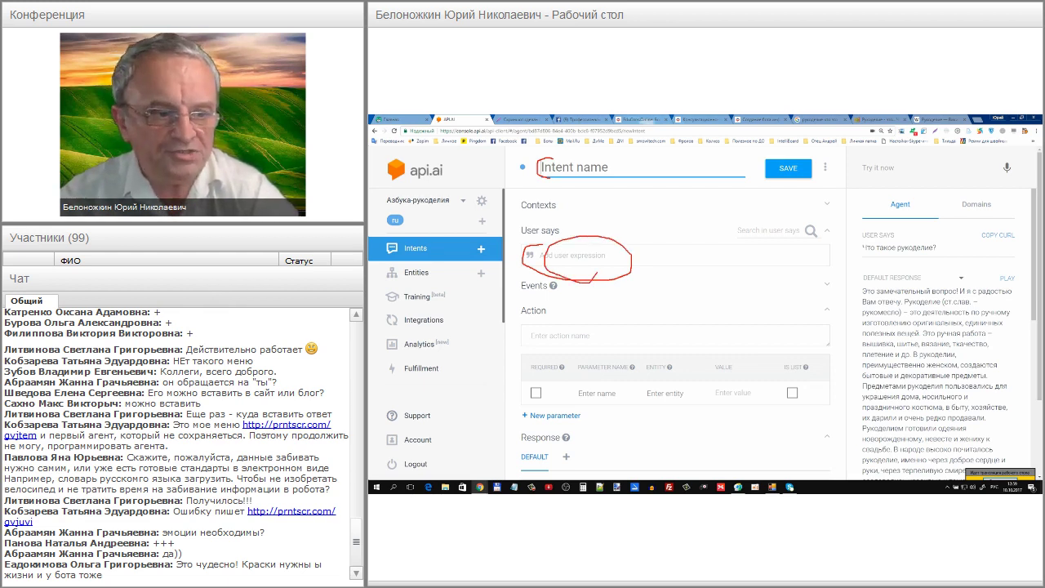
{"action": "scroll", "coordinate": [539, 206], "scroll_direction": "down", "scroll_amount": 2}
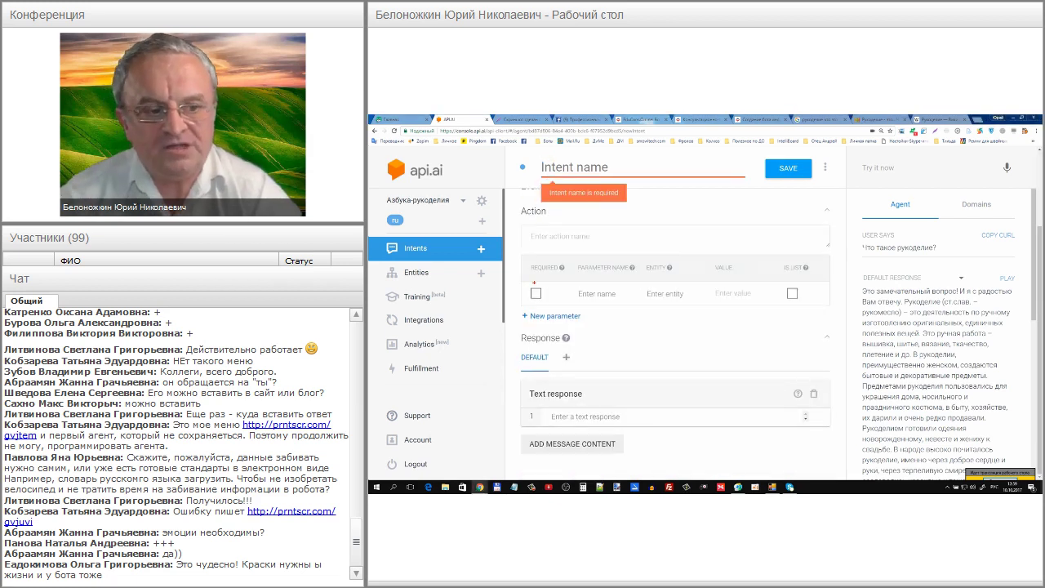
{"action": "mouse_move", "coordinate": [548, 381]}
{"action": "left_mouse_down"}
{"action": "mouse_move", "coordinate": [533, 392]}
{"action": "mouse_move", "coordinate": [593, 427]}
{"action": "left_mouse_up"}
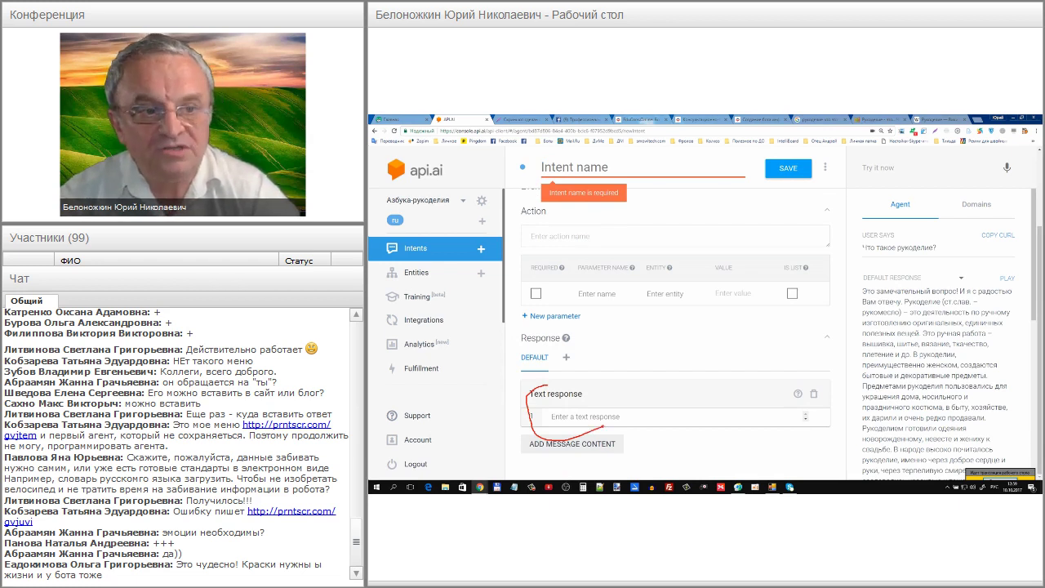
Step: Open the agent's Integrations page, discarding the unsaved blank intent
{"action": "scroll", "coordinate": [417, 233], "scroll_direction": "down", "scroll_amount": 1}
{"action": "scroll", "coordinate": [416, 233], "scroll_direction": "down", "scroll_amount": 1}
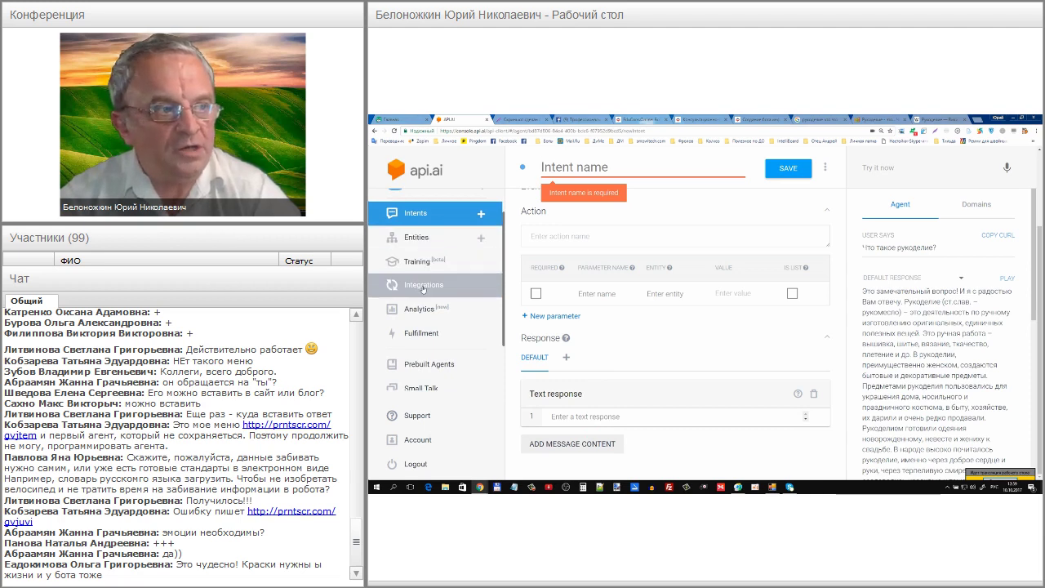
{"action": "left_click", "coordinate": [423, 288]}
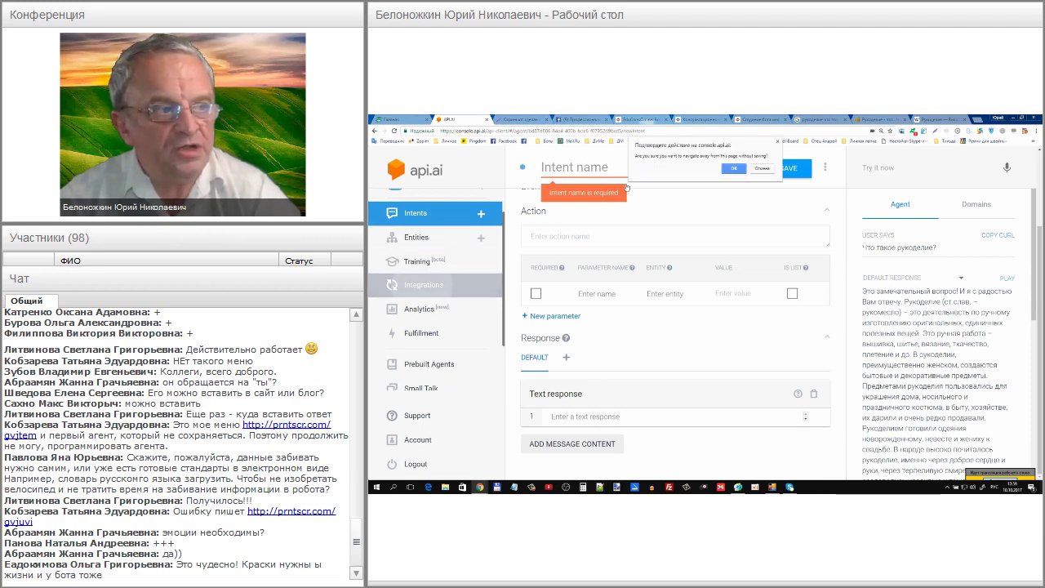
{"action": "left_click", "coordinate": [760, 169]}
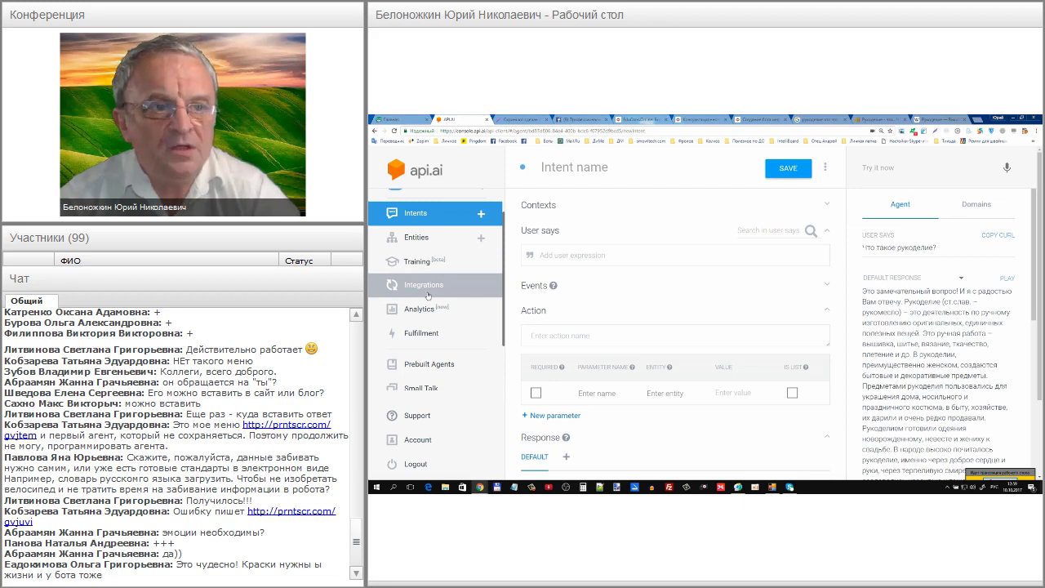
{"action": "scroll", "coordinate": [428, 295], "scroll_direction": "down", "scroll_amount": 1}
{"action": "scroll", "coordinate": [427, 295], "scroll_direction": "up", "scroll_amount": 1}
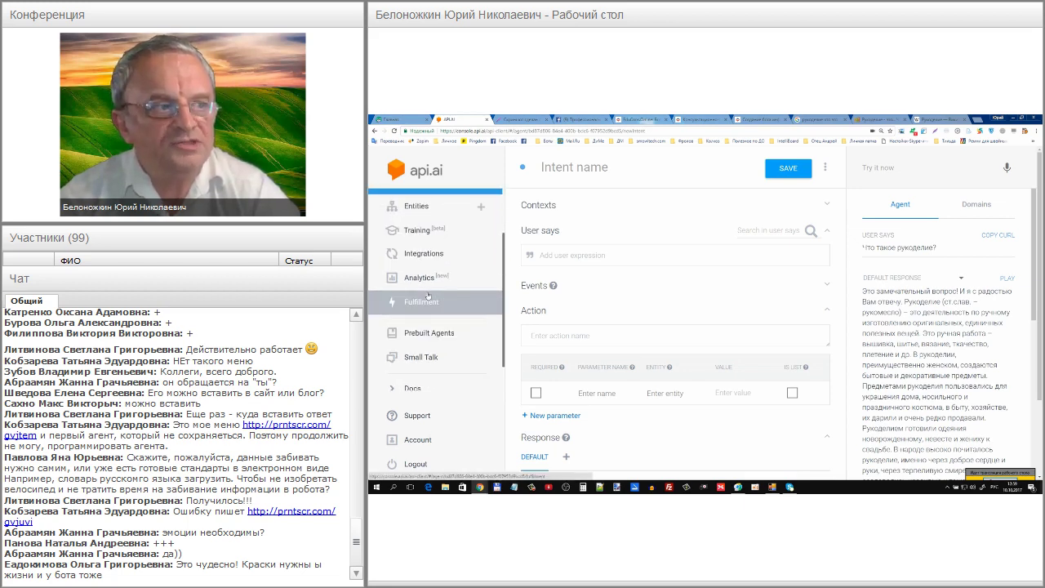
{"action": "left_click", "coordinate": [425, 259]}
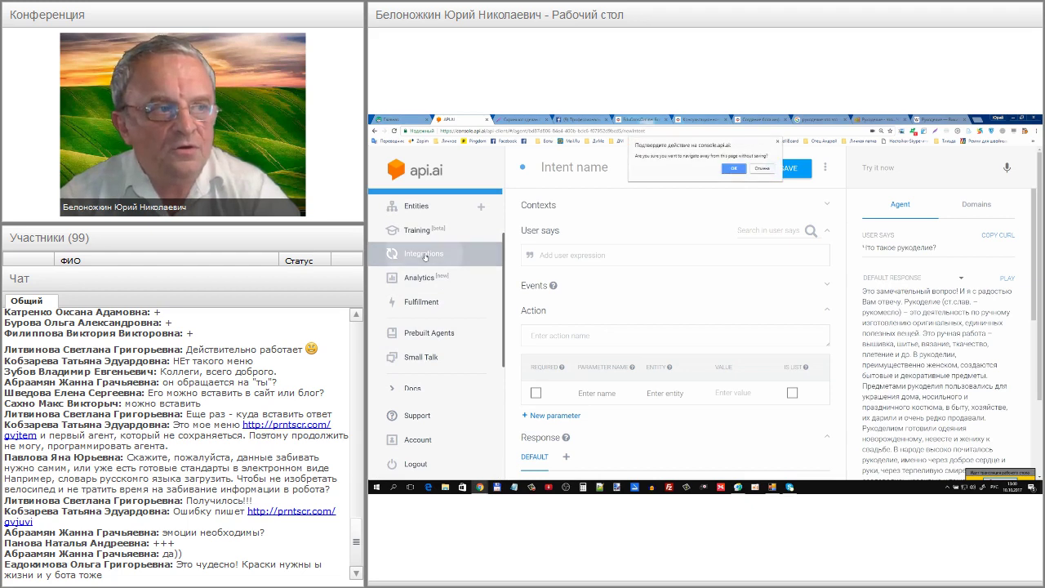
{"action": "left_click", "coordinate": [730, 169]}
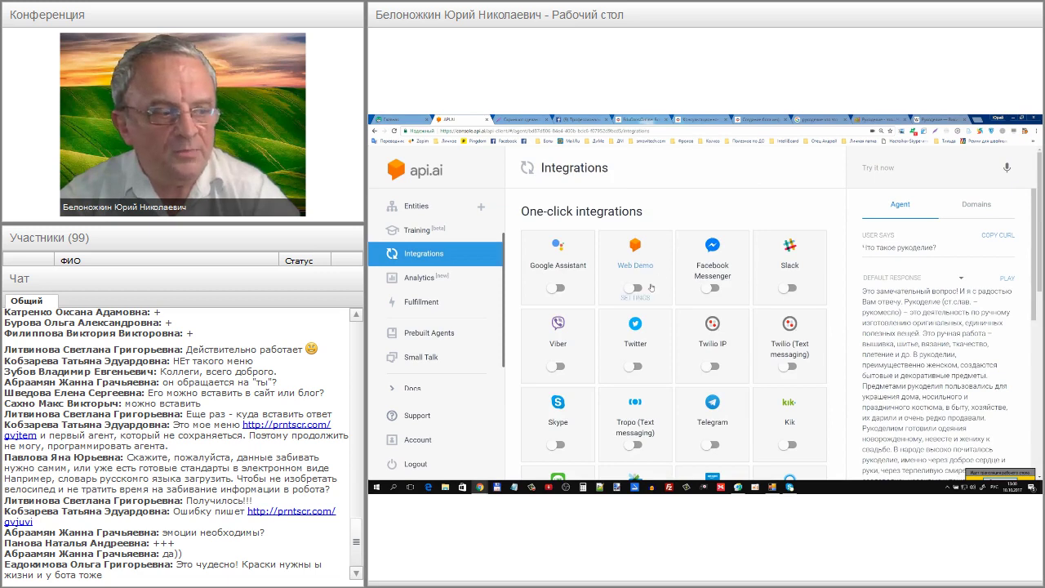
Step: Check the Web Demo integration's settings, enable the integration and point out its demo page link
{"action": "left_click", "coordinate": [644, 299]}
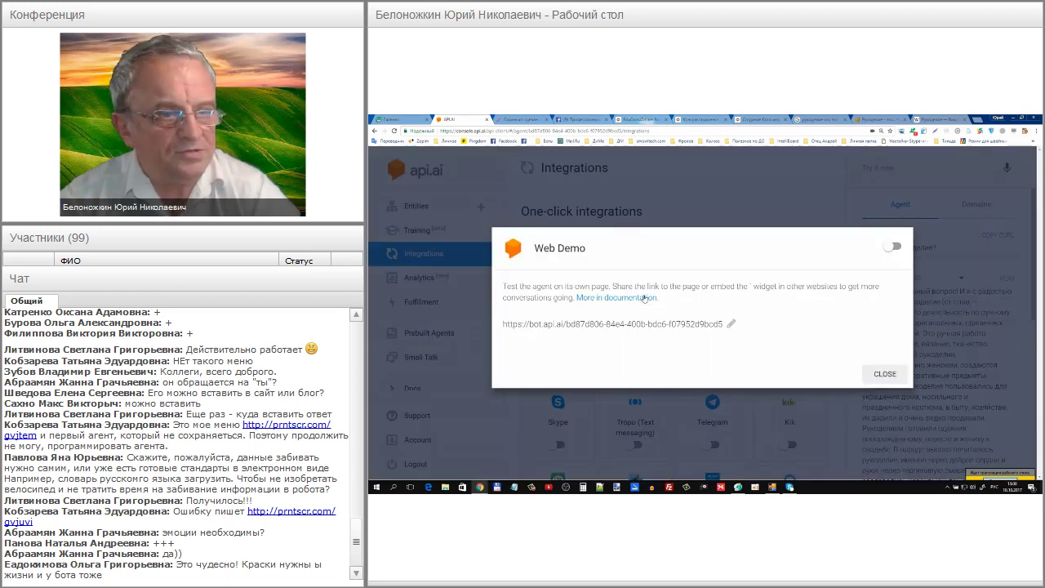
{"action": "left_click", "coordinate": [886, 373]}
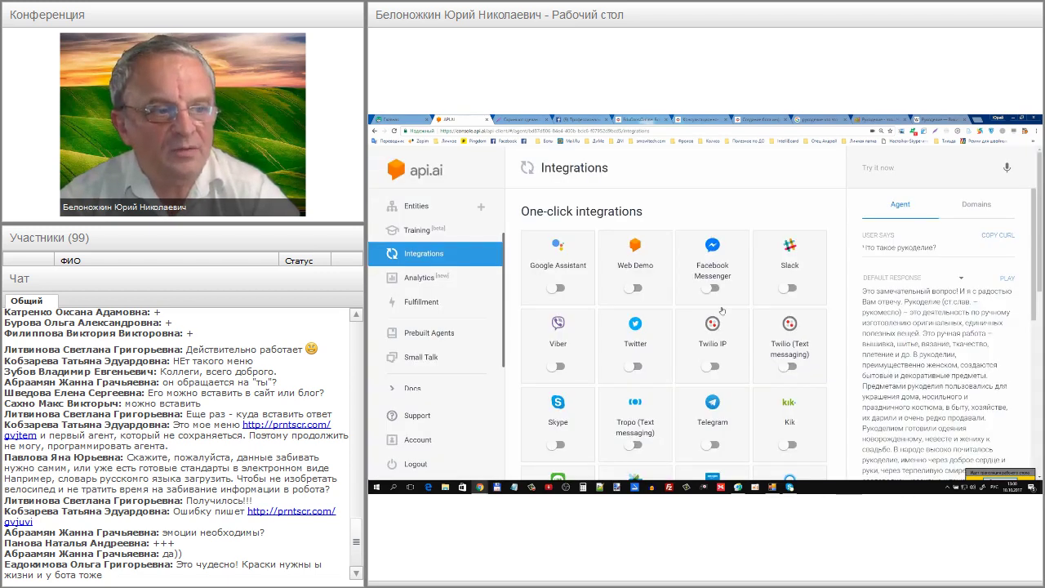
{"action": "left_click", "coordinate": [638, 290]}
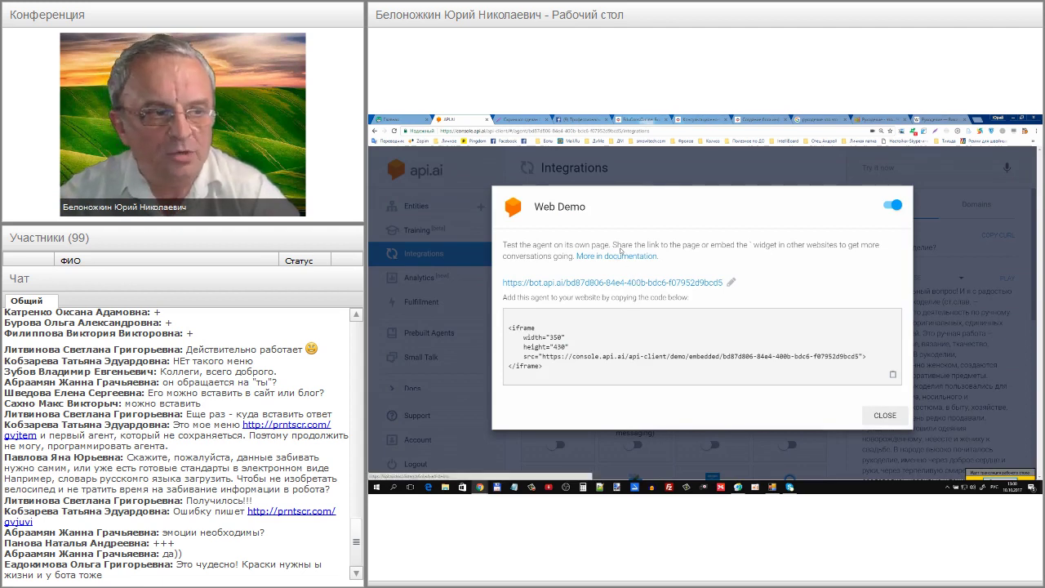
{"action": "mouse_move", "coordinate": [541, 268]}
{"action": "left_mouse_down"}
{"action": "mouse_move", "coordinate": [495, 282]}
{"action": "mouse_move", "coordinate": [583, 301]}
{"action": "mouse_move", "coordinate": [711, 296]}
{"action": "mouse_move", "coordinate": [722, 286]}
{"action": "left_mouse_up"}
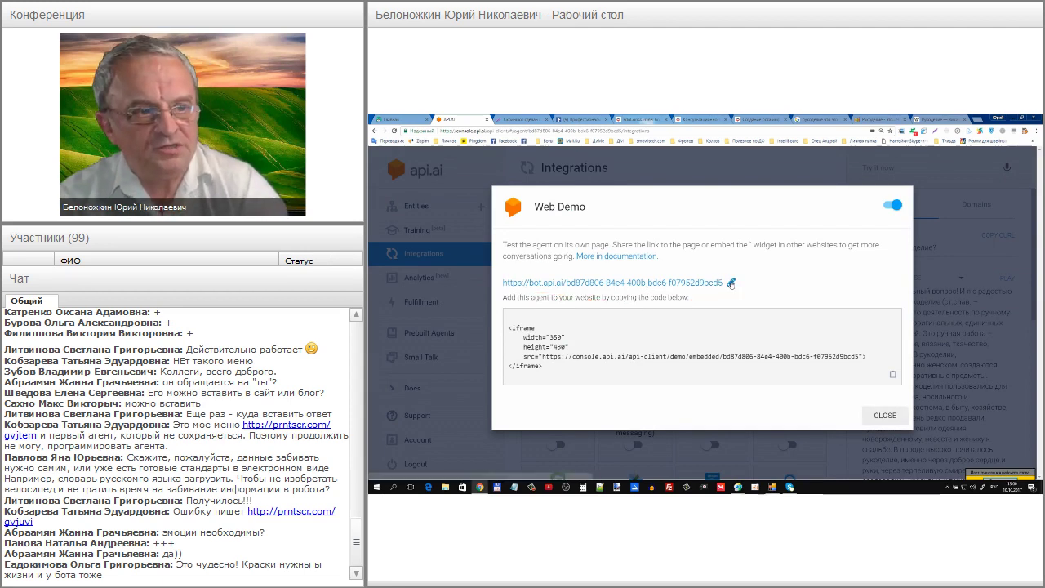
{"action": "left_click", "coordinate": [731, 283]}
{"action": "key", "text": "BackSpace"}
{"action": "key", "text": "BackSpace"}
{"action": "key", "text": "BackSpace"}
{"action": "key", "text": "BackSpace"}
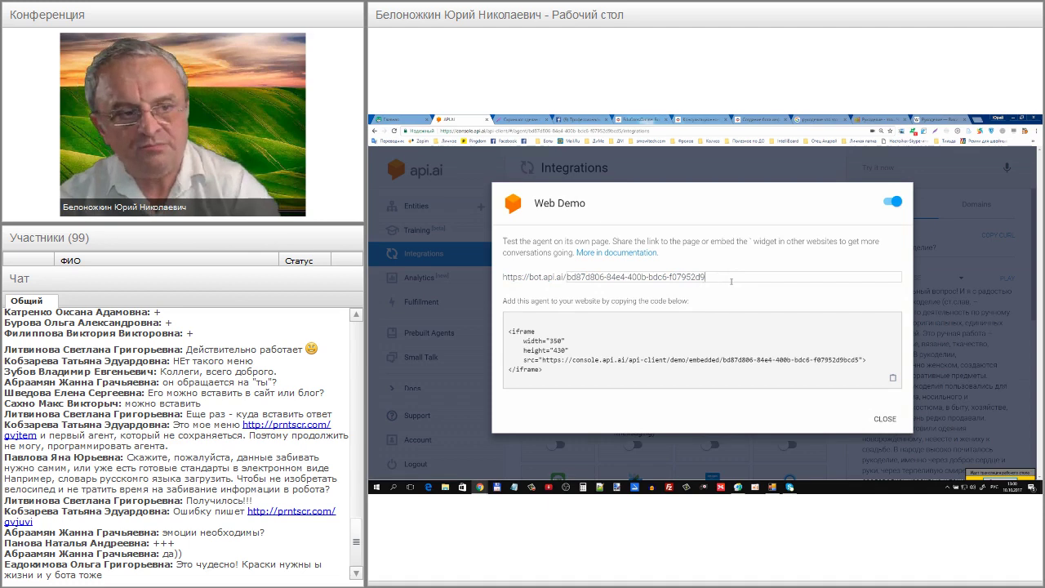
{"action": "key", "text": "BackSpace"}
{"action": "key", "text": "BackSpace"}
{"action": "key", "text": "BackSpace"}
{"action": "key", "text": "BackSpace"}
{"action": "key", "text": "BackSpace"}
{"action": "key", "text": "BackSpace"}
{"action": "key", "text": "BackSpace"}
{"action": "key", "text": "BackSpace"}
{"action": "key", "text": "BackSpace"}
{"action": "key", "text": "BackSpace"}
{"action": "key", "text": "BackSpace"}
{"action": "key", "text": "BackSpace"}
{"action": "key", "text": "BackSpace"}
{"action": "key", "text": "BackSpace"}
{"action": "key", "text": "BackSpace"}
{"action": "key", "text": "BackSpace"}
{"action": "key", "text": "BackSpace"}
{"action": "key", "text": "BackSpace"}
{"action": "key", "text": "BackSpace"}
{"action": "key", "text": "BackSpace"}
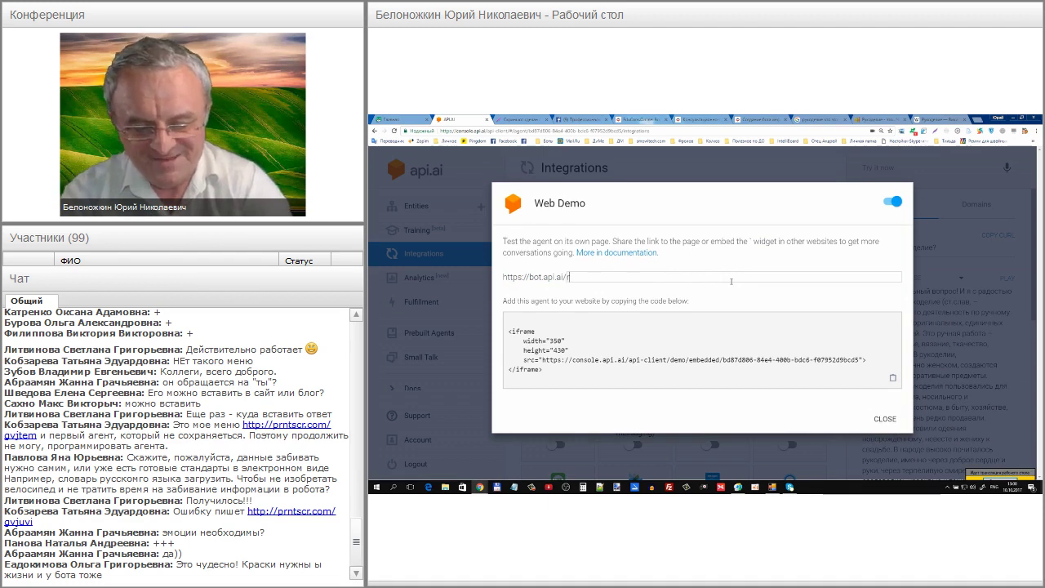
{"action": "type", "text": "ru"}
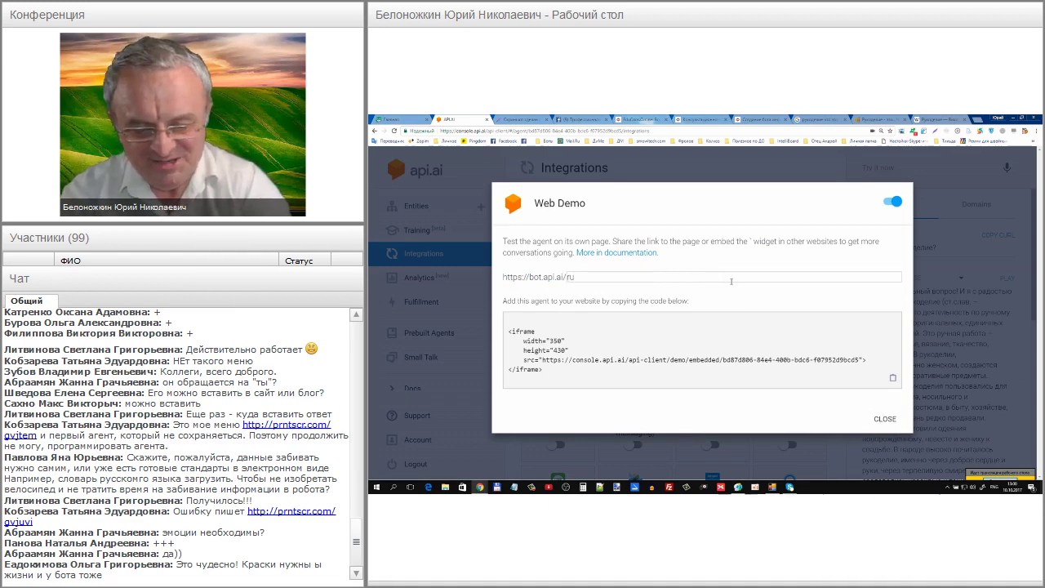
{"action": "type", "text": "kod"}
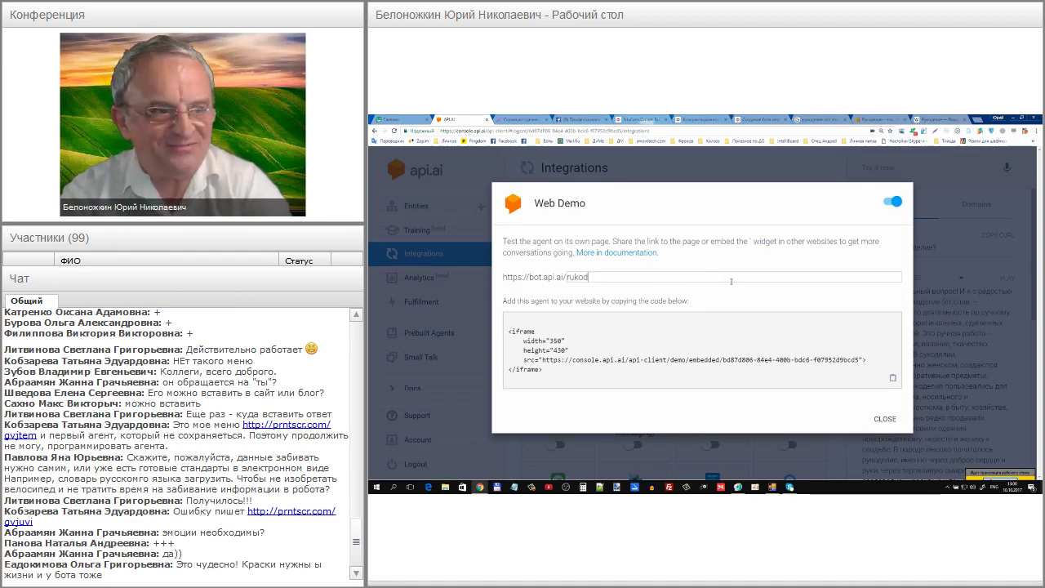
{"action": "type", "text": "eliza"}
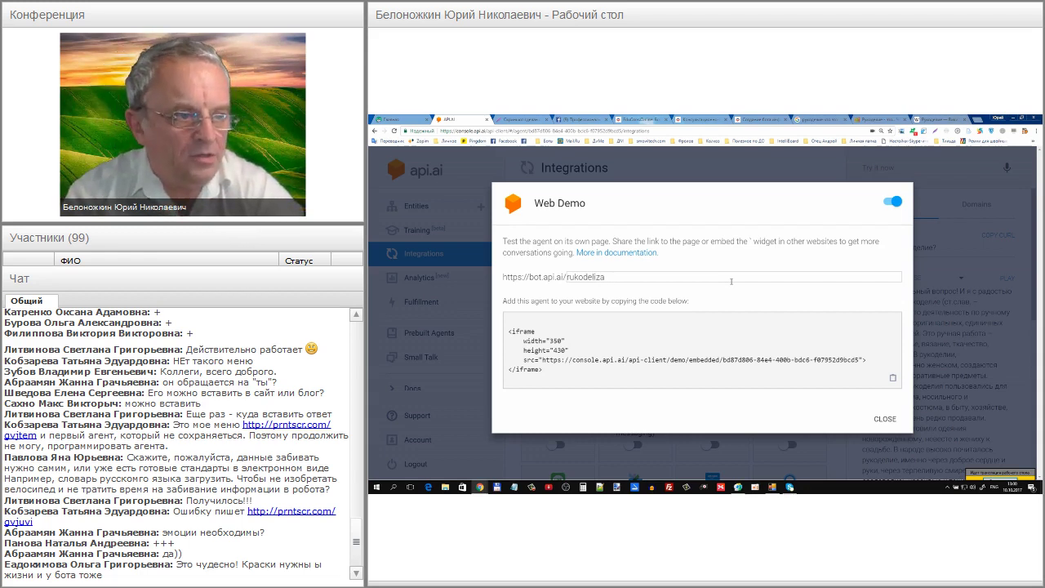
{"action": "left_click", "coordinate": [695, 326]}
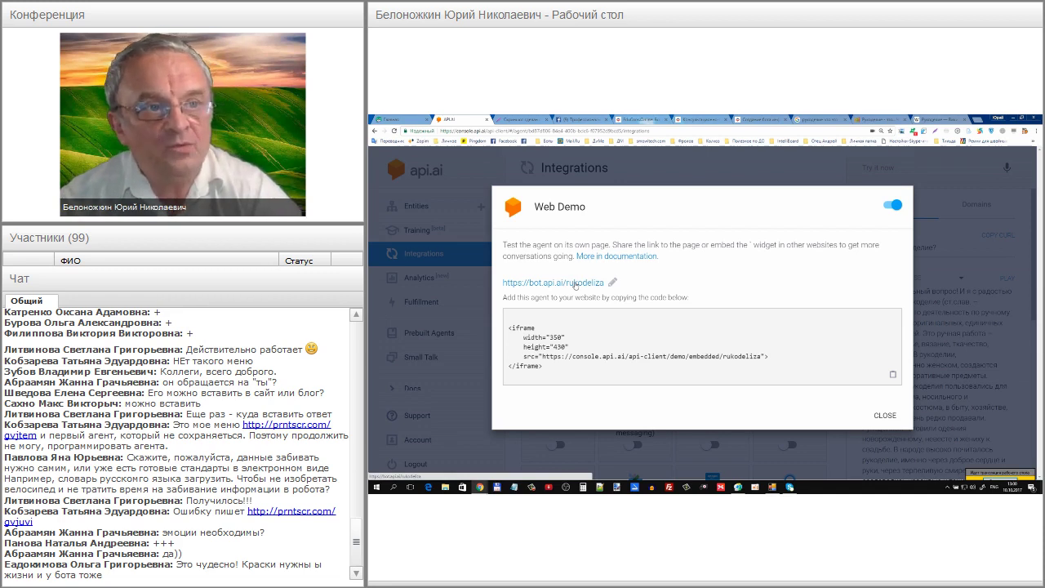
Step: Open the Азбука-рукоделия demo page from its link and share the page's address in the conference chat
{"action": "left_click", "coordinate": [575, 283]}
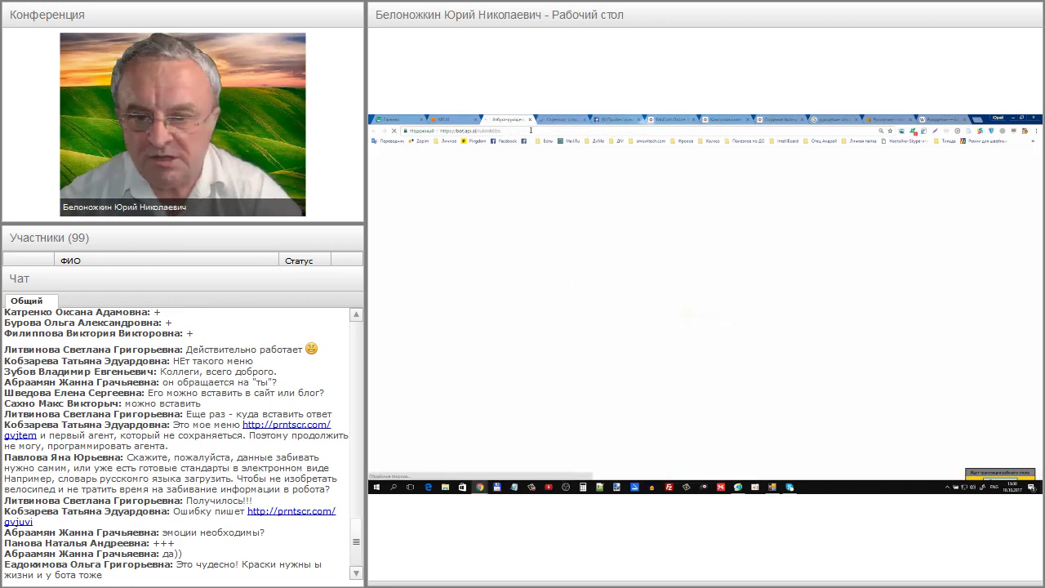
{"action": "left_click", "coordinate": [530, 131]}
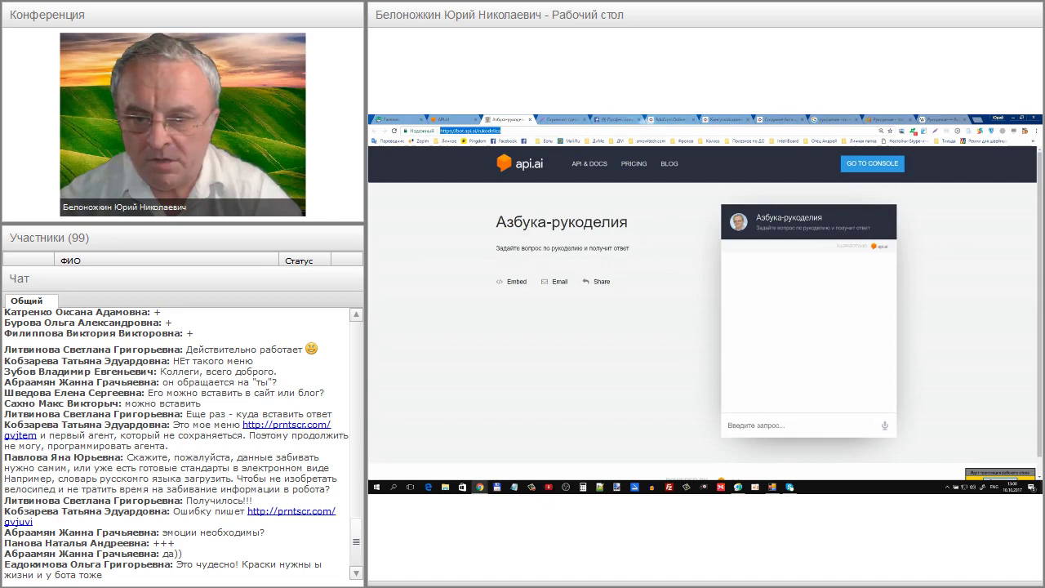
{"action": "key", "text": "alt+Tab"}
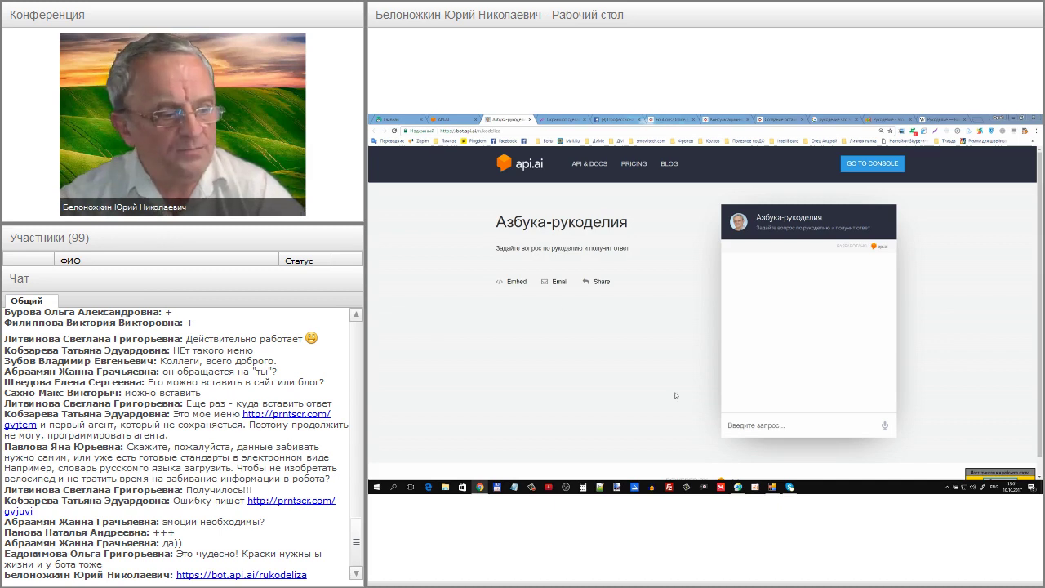
Step: Ask the Азбука-рукоделия bot "Что такое рукоделие" by voice and review its answer from the beginning
{"action": "left_click", "coordinate": [886, 426]}
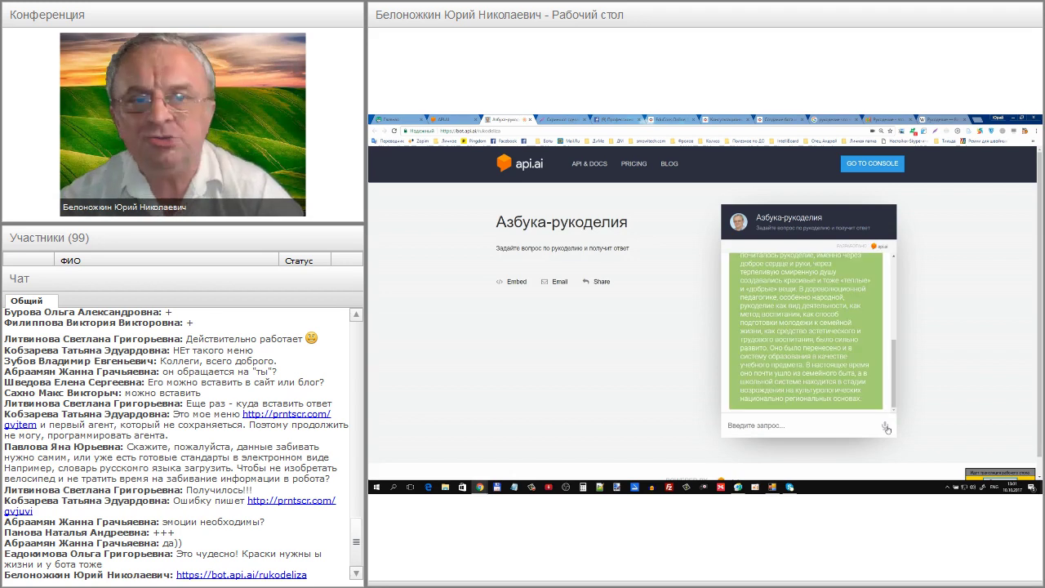
{"action": "scroll", "coordinate": [842, 368], "scroll_direction": "up", "scroll_amount": 5}
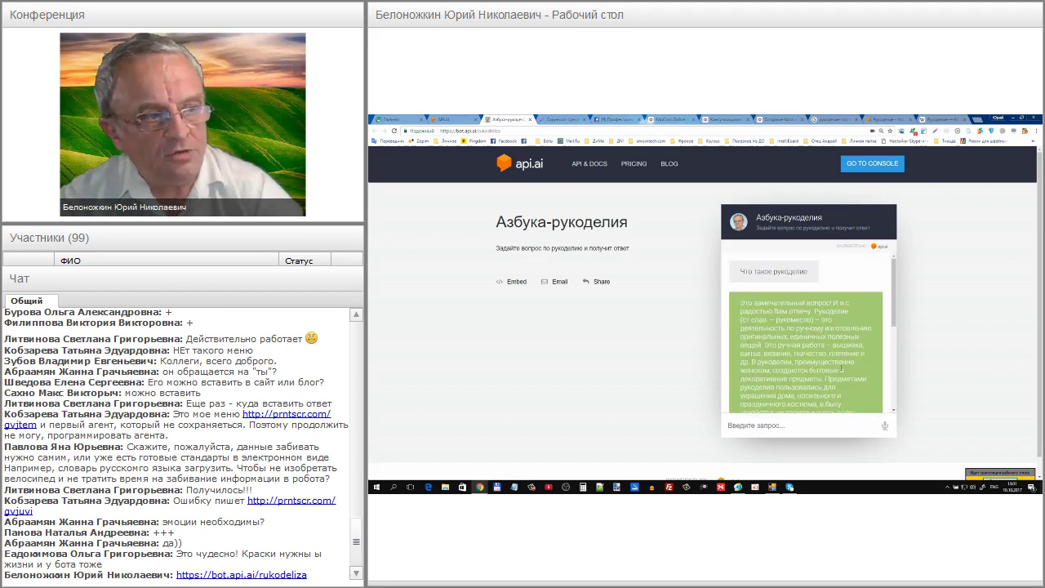
{"action": "mouse_move", "coordinate": [757, 262]}
{"action": "left_mouse_down"}
{"action": "mouse_move", "coordinate": [743, 260]}
{"action": "mouse_move", "coordinate": [763, 288]}
{"action": "mouse_move", "coordinate": [808, 288]}
{"action": "mouse_move", "coordinate": [817, 269]}
{"action": "left_mouse_up"}
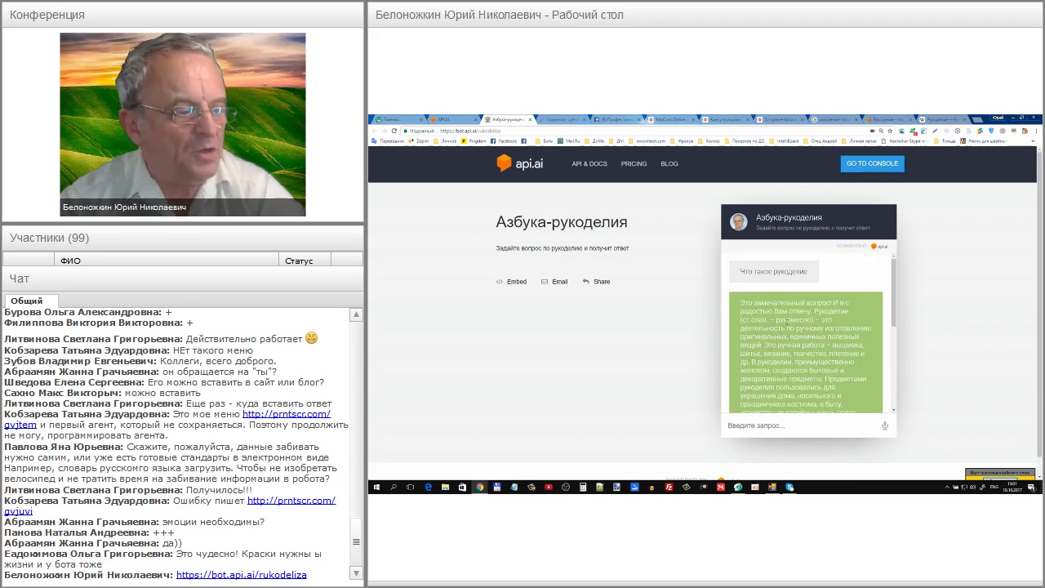
Step: Ask the bot "Что такое рукоделие" by voice once more, compare both answers and mark the second answer's opening sentence
{"action": "left_click", "coordinate": [885, 428]}
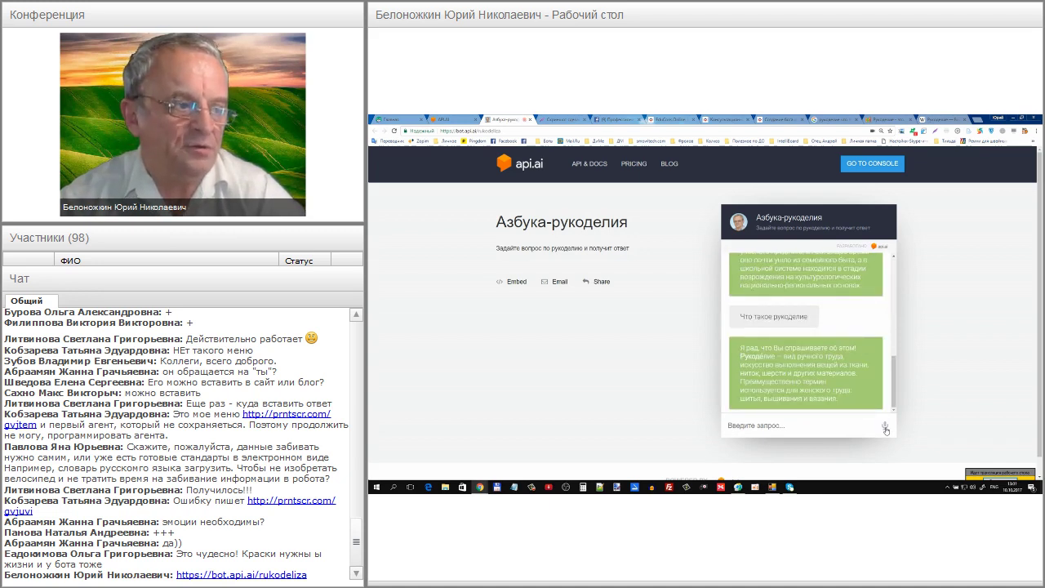
{"action": "scroll", "coordinate": [820, 347], "scroll_direction": "up", "scroll_amount": 3}
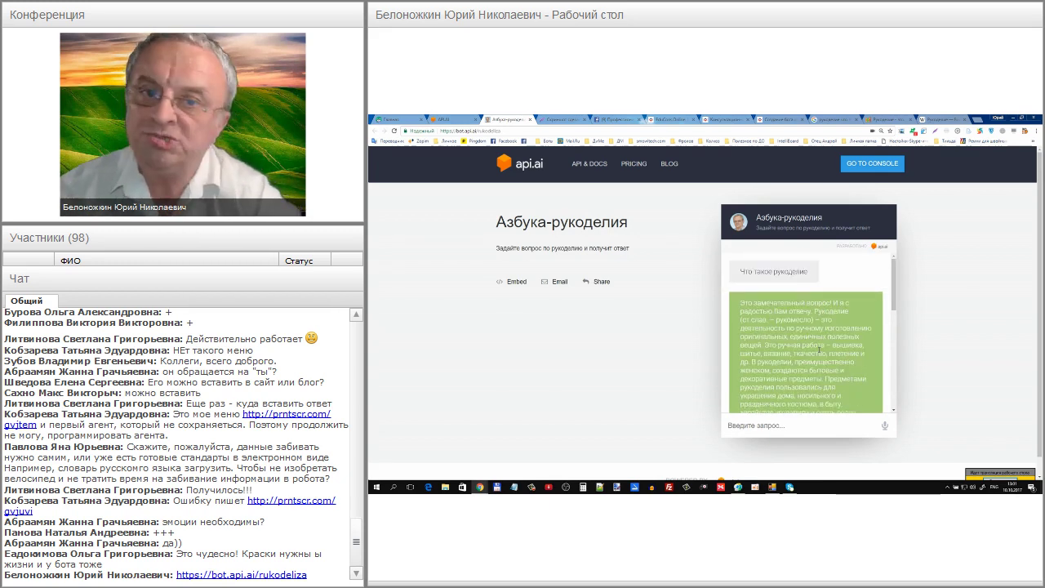
{"action": "scroll", "coordinate": [819, 349], "scroll_direction": "down", "scroll_amount": 5}
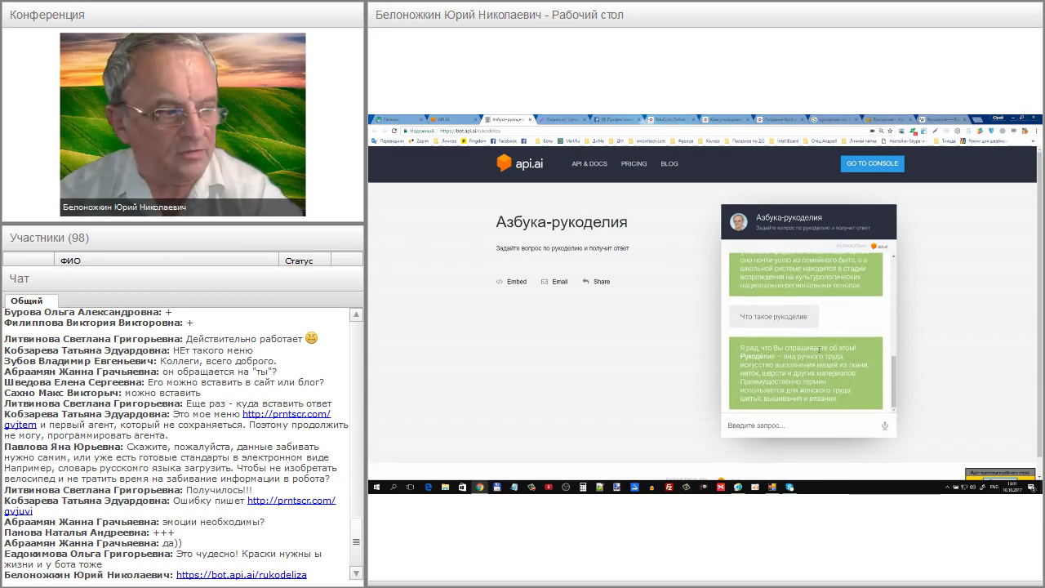
{"action": "scroll", "coordinate": [818, 348], "scroll_direction": "down", "scroll_amount": 2}
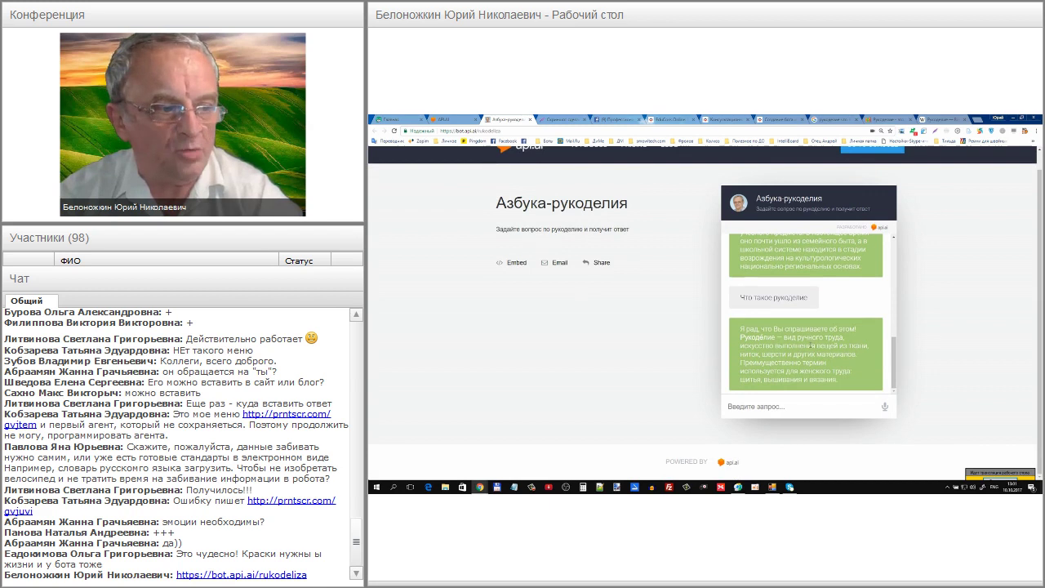
{"action": "mouse_move", "coordinate": [754, 322]}
{"action": "left_mouse_down"}
{"action": "mouse_move", "coordinate": [730, 329]}
{"action": "mouse_move", "coordinate": [768, 340]}
{"action": "mouse_move", "coordinate": [859, 329]}
{"action": "left_mouse_up"}
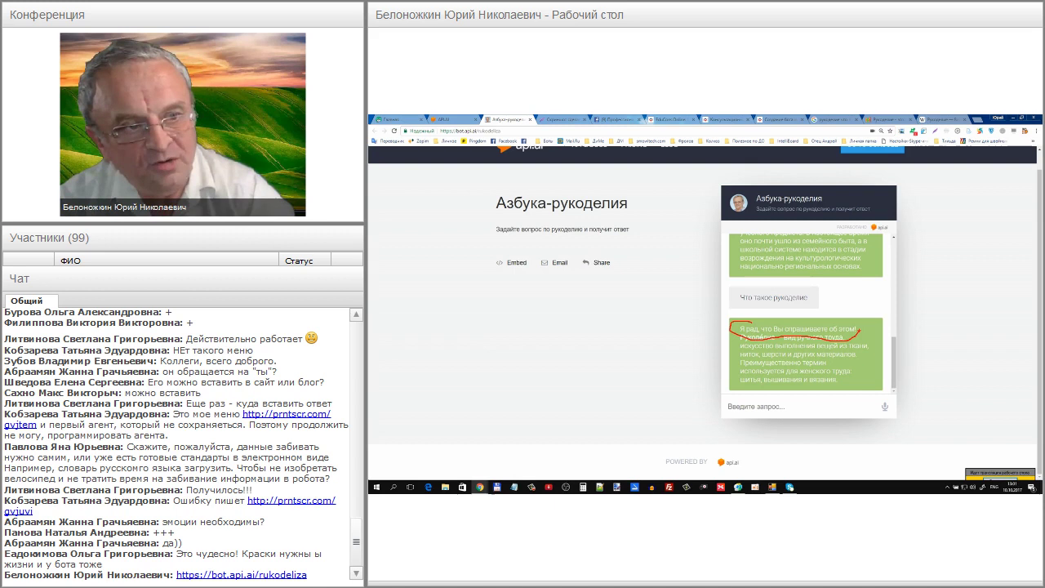
{"action": "left_click_drag", "start_coordinate": [711, 312], "coordinate": [592, 279]}
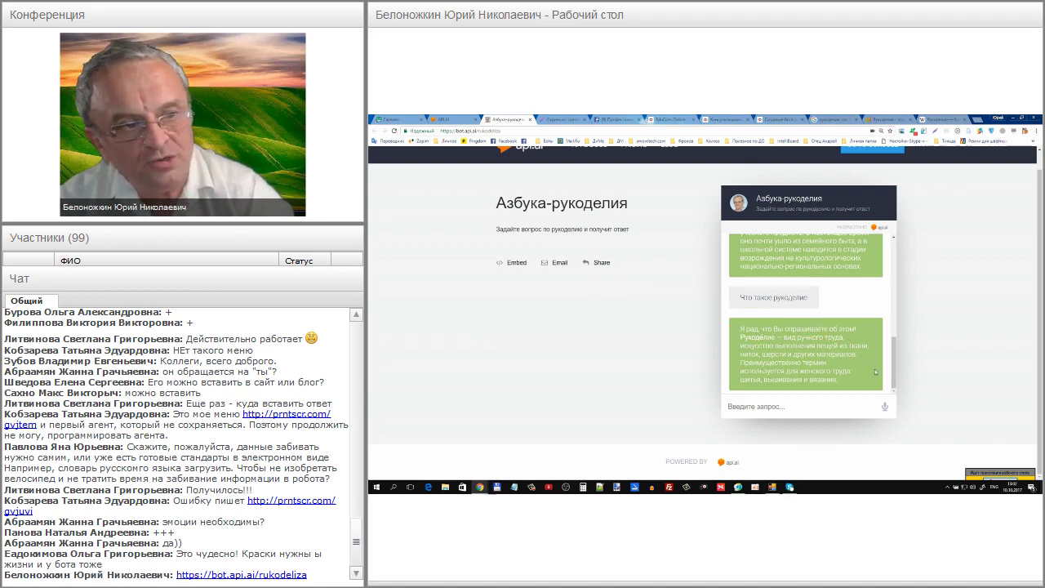
{"action": "mouse_move", "coordinate": [711, 326]}
{"action": "left_mouse_down"}
{"action": "mouse_move", "coordinate": [488, 258]}
{"action": "mouse_move", "coordinate": [543, 270]}
{"action": "left_mouse_up"}
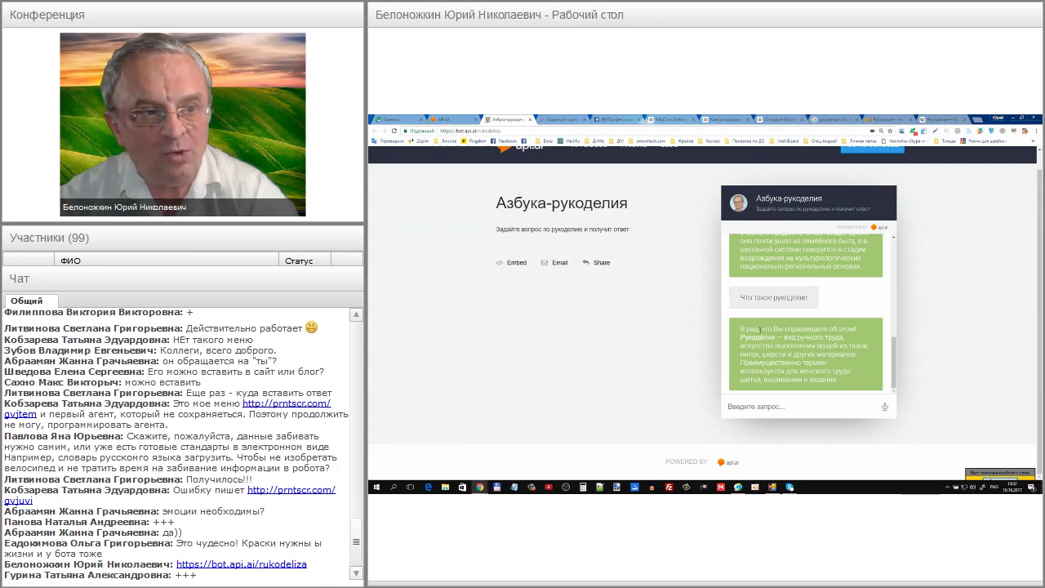
Step: Show the demo page's iframe embed code, highlight the whole snippet and close it
{"action": "left_click", "coordinate": [516, 263]}
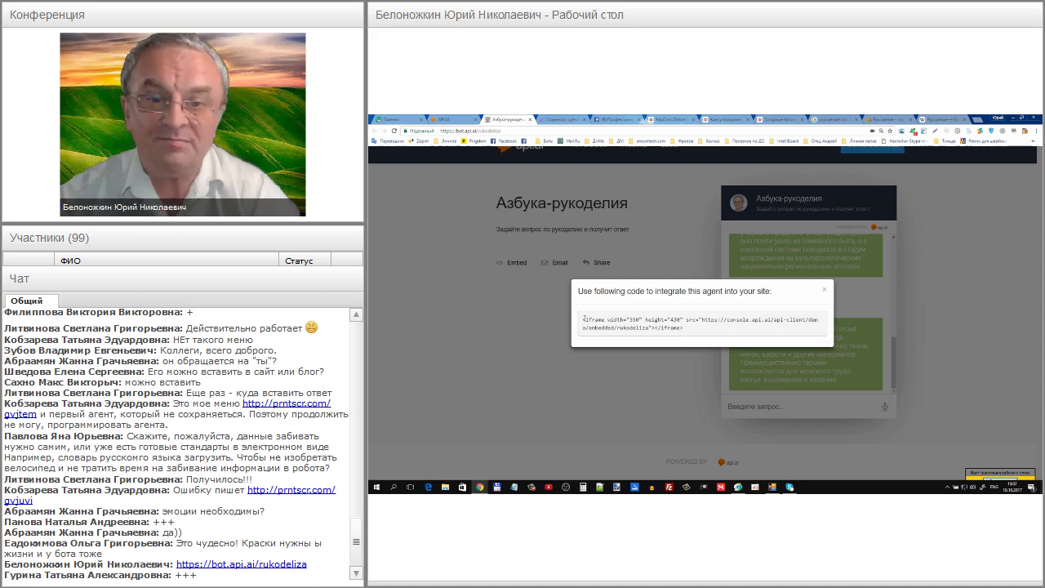
{"action": "left_click_drag", "start_coordinate": [584, 319], "coordinate": [690, 328]}
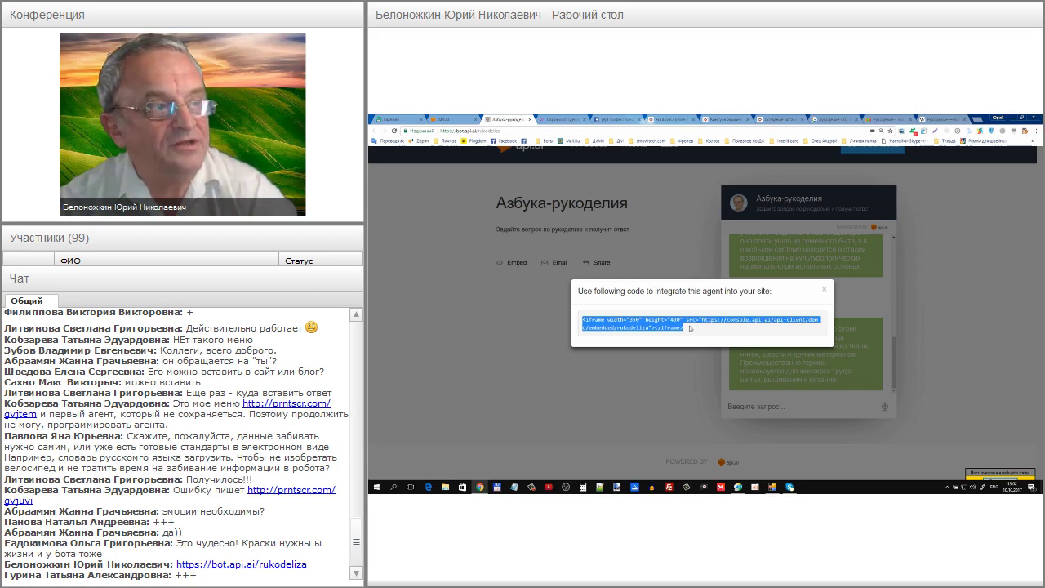
{"action": "key", "text": "Escape"}
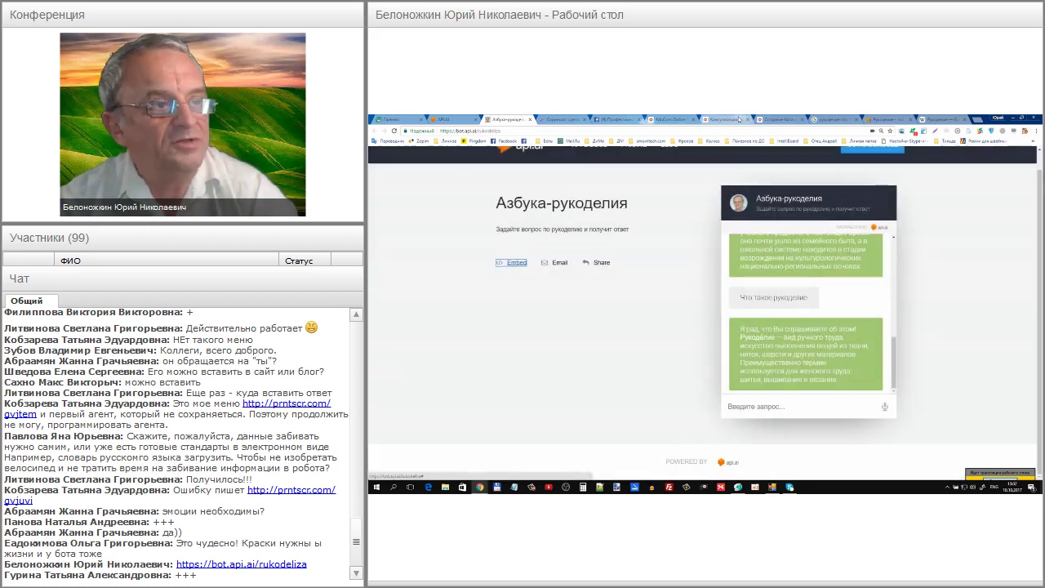
Step: Show the Лоцман_Петр bot embedded on the educons.online site, circle its chat window and clear the mark
{"action": "left_click", "coordinate": [735, 120]}
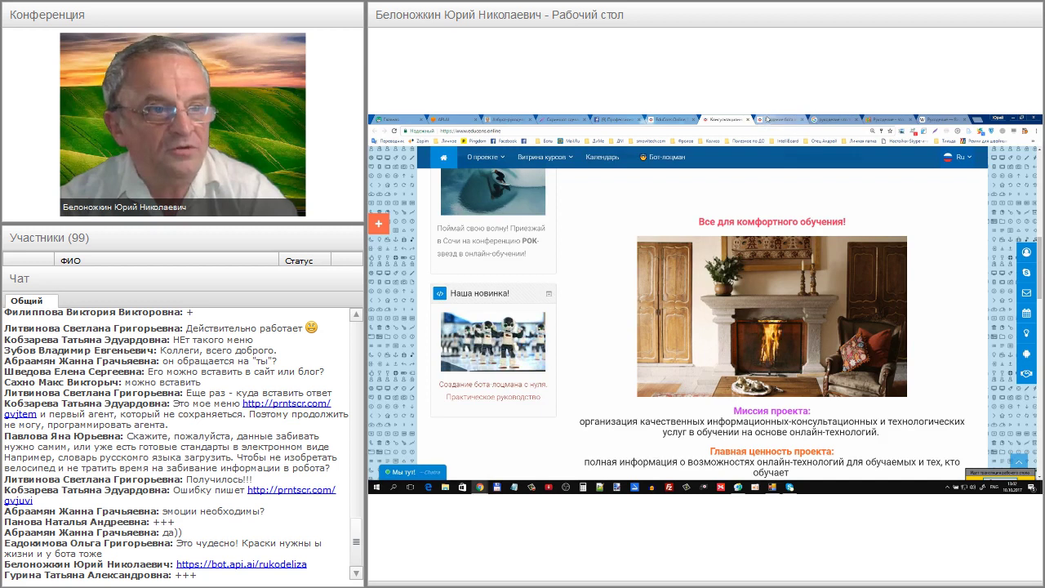
{"action": "left_click", "coordinate": [653, 119]}
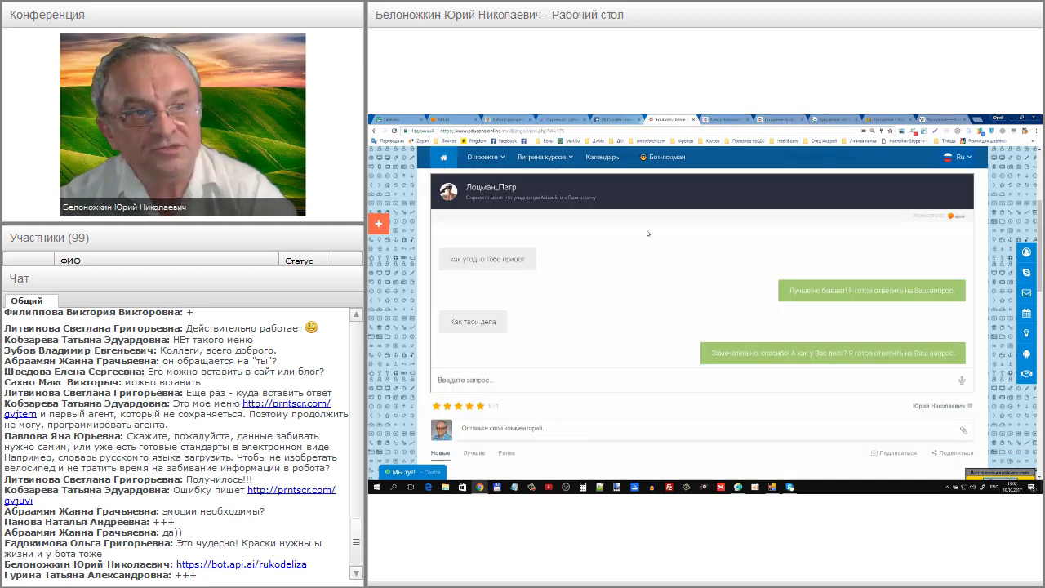
{"action": "mouse_move", "coordinate": [471, 173]}
{"action": "left_mouse_down"}
{"action": "mouse_move", "coordinate": [428, 183]}
{"action": "mouse_move", "coordinate": [415, 266]}
{"action": "mouse_move", "coordinate": [435, 384]}
{"action": "mouse_move", "coordinate": [531, 395]}
{"action": "mouse_move", "coordinate": [969, 400]}
{"action": "mouse_move", "coordinate": [1001, 264]}
{"action": "mouse_move", "coordinate": [976, 175]}
{"action": "mouse_move", "coordinate": [521, 163]}
{"action": "left_mouse_up"}
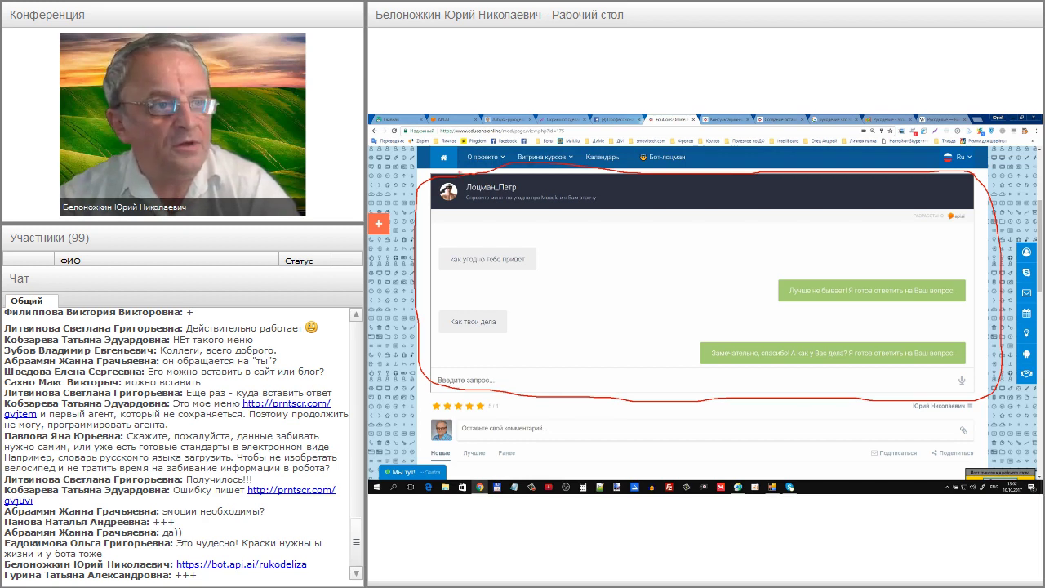
{"action": "key", "text": "Escape"}
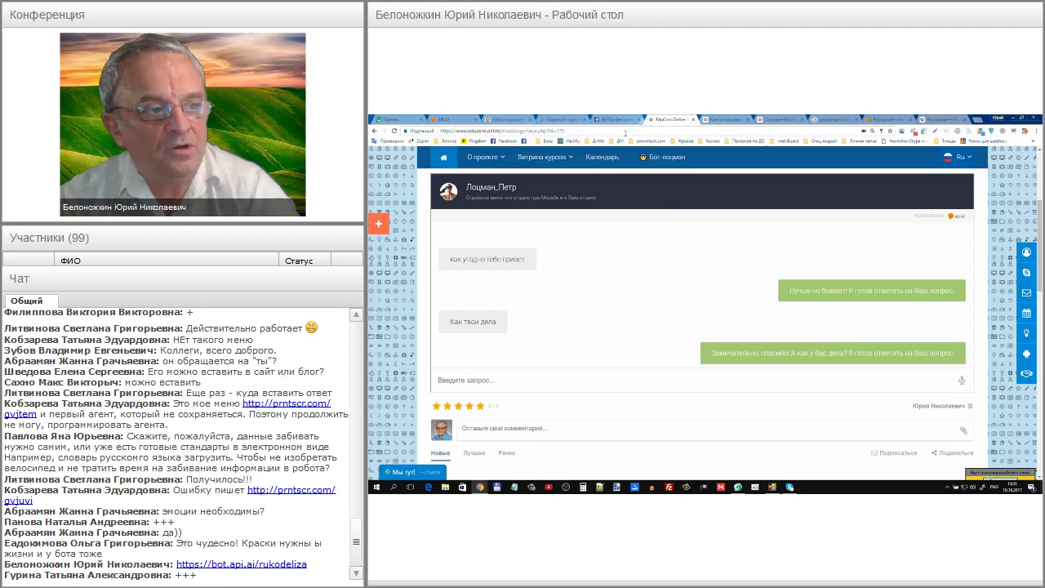
Step: Compare the Азбука-рукоделия demo page's chat window with the Лоцман_Петр bot embedded on educons.online
{"action": "left_click", "coordinate": [491, 119]}
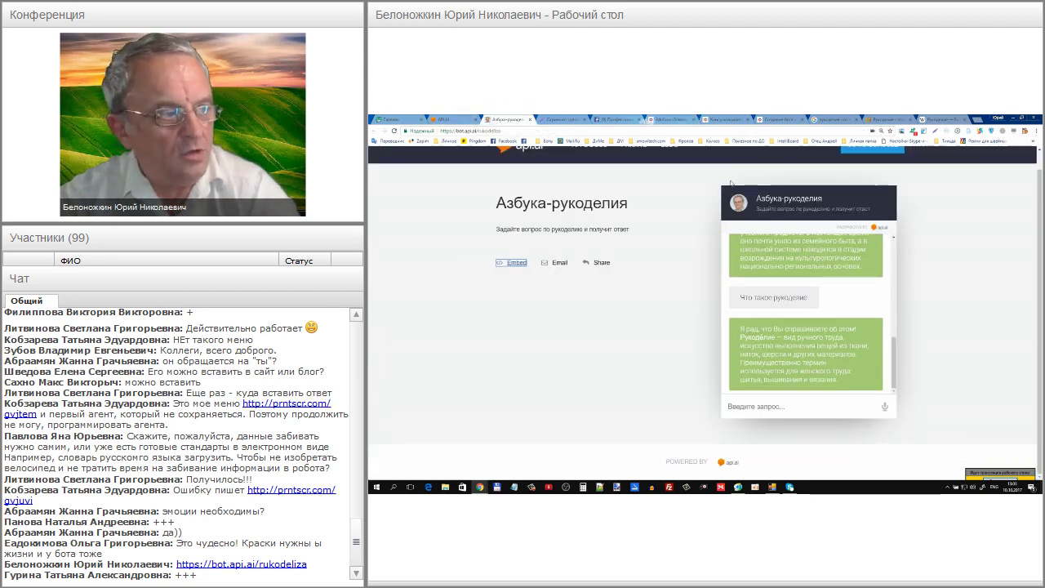
{"action": "mouse_move", "coordinate": [727, 178]}
{"action": "left_mouse_down"}
{"action": "mouse_move", "coordinate": [694, 219]}
{"action": "mouse_move", "coordinate": [726, 401]}
{"action": "mouse_move", "coordinate": [880, 424]}
{"action": "mouse_move", "coordinate": [918, 178]}
{"action": "mouse_move", "coordinate": [898, 167]}
{"action": "left_mouse_up"}
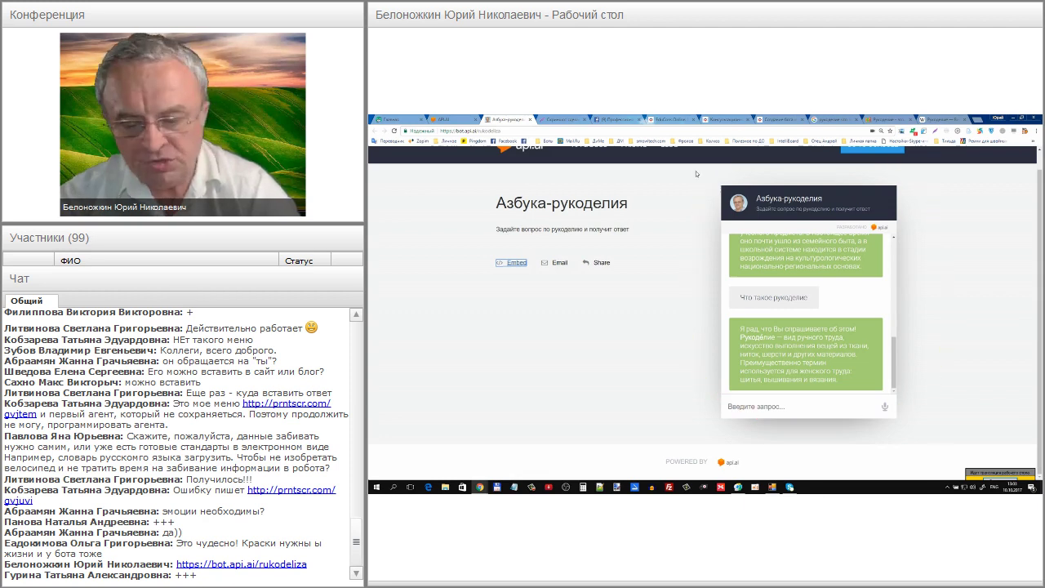
{"action": "left_click", "coordinate": [680, 120]}
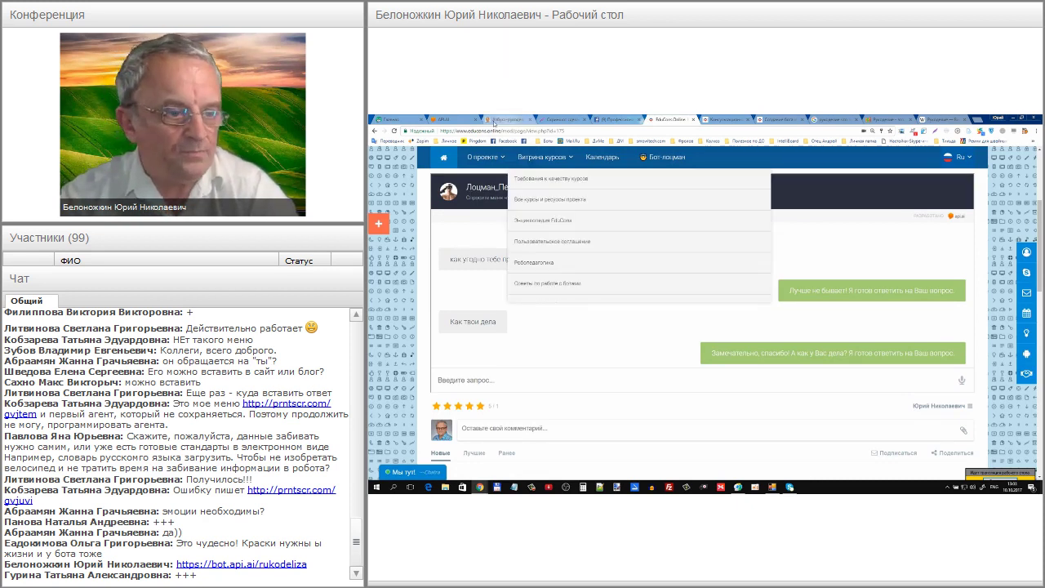
Step: Close the Web Demo settings in the api.ai console and open the Азбука-рукоделия agent's Export and Import settings
{"action": "left_click", "coordinate": [455, 121]}
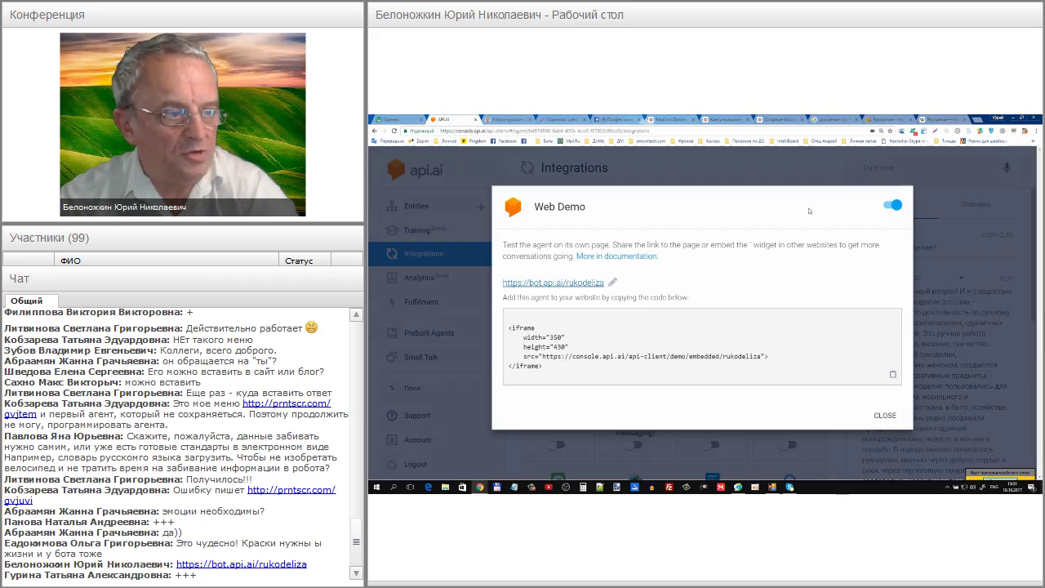
{"action": "key", "text": "Escape"}
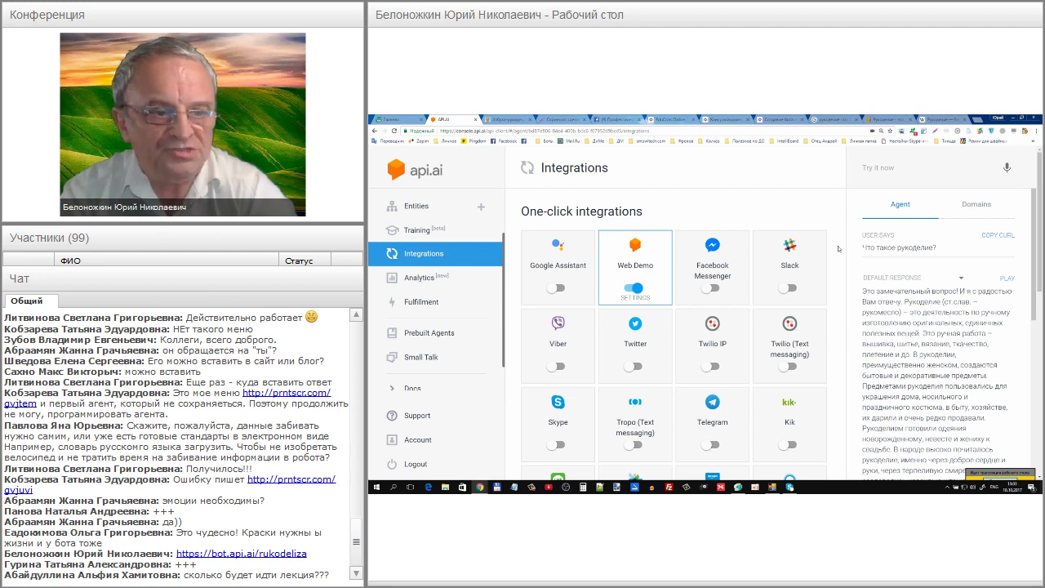
{"action": "scroll", "coordinate": [457, 299], "scroll_direction": "down", "scroll_amount": 1}
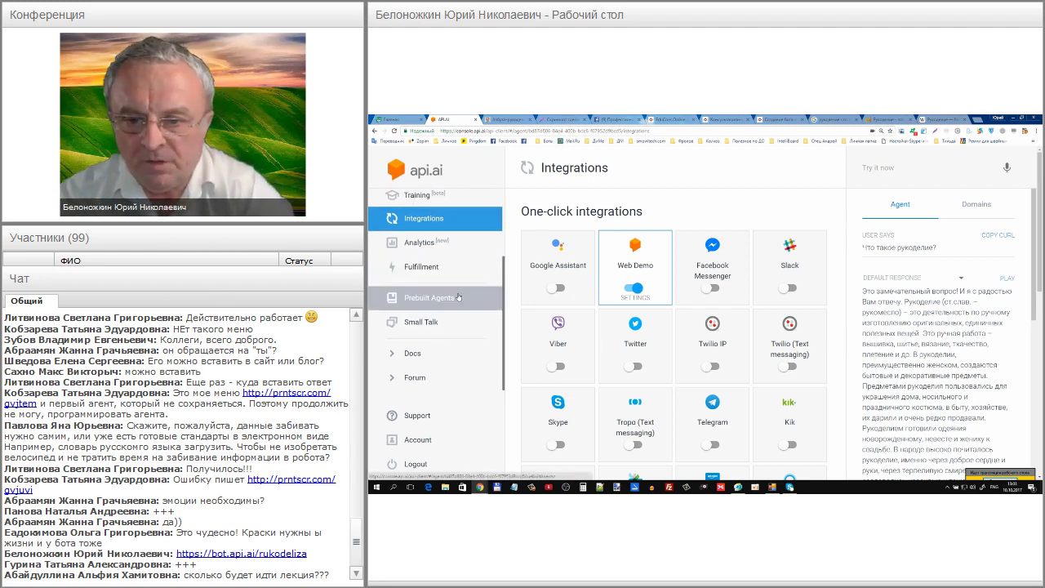
{"action": "scroll", "coordinate": [467, 290], "scroll_direction": "up", "scroll_amount": 1}
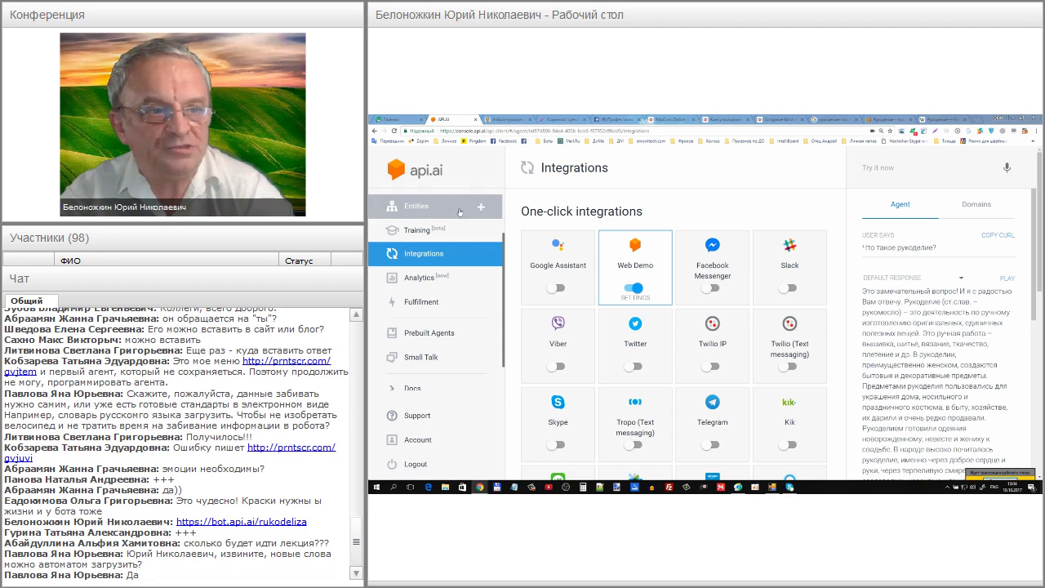
{"action": "scroll", "coordinate": [474, 229], "scroll_direction": "up", "scroll_amount": 2}
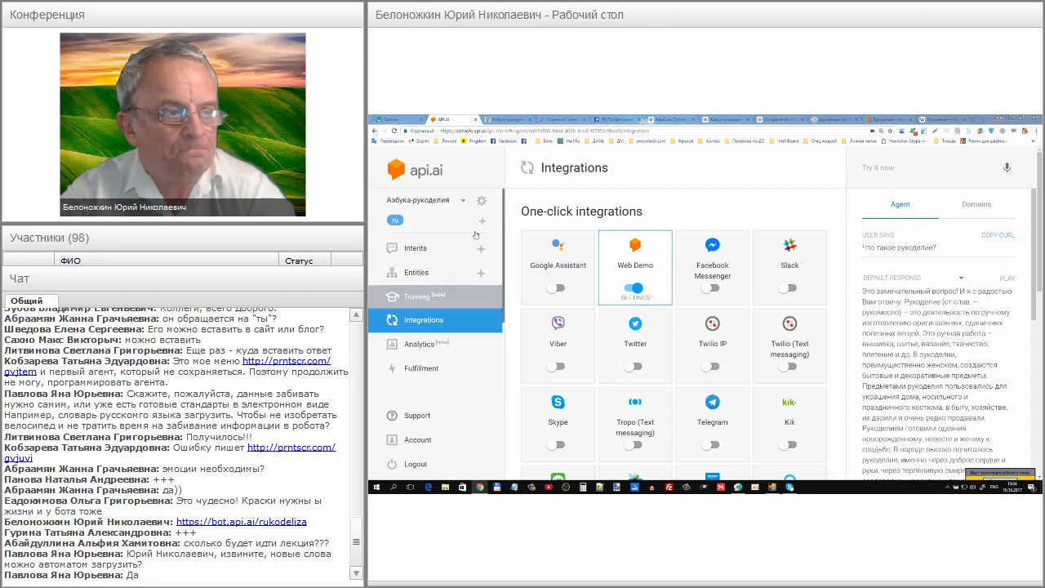
{"action": "left_click", "coordinate": [483, 200]}
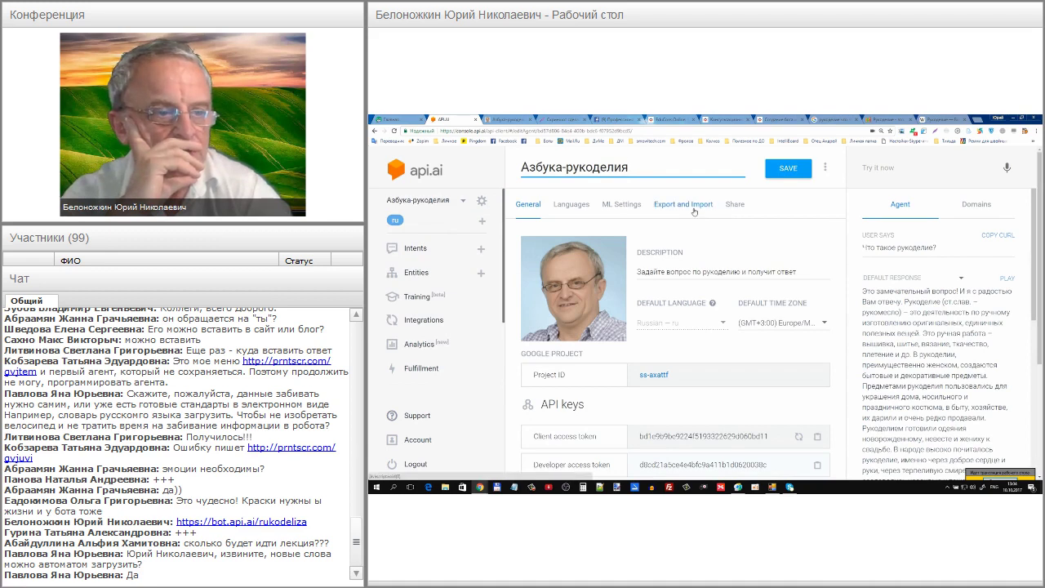
{"action": "left_click", "coordinate": [694, 212]}
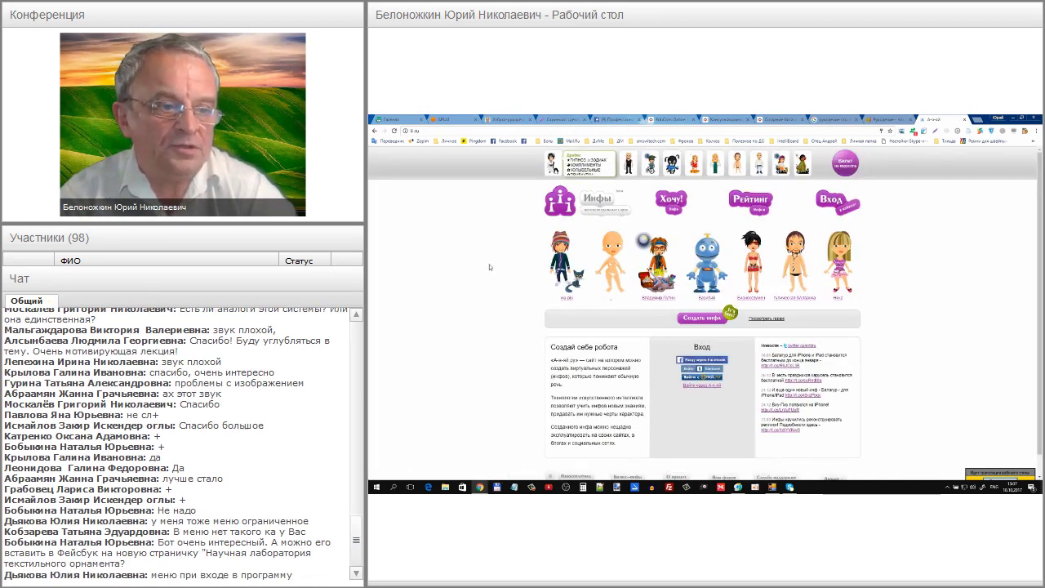
Step: Look over the А-я-яй.ру home page about creating virtual characters (инфы), enlarging the page for readability
{"action": "scroll", "coordinate": [486, 270], "scroll_direction": "down", "scroll_amount": 1}
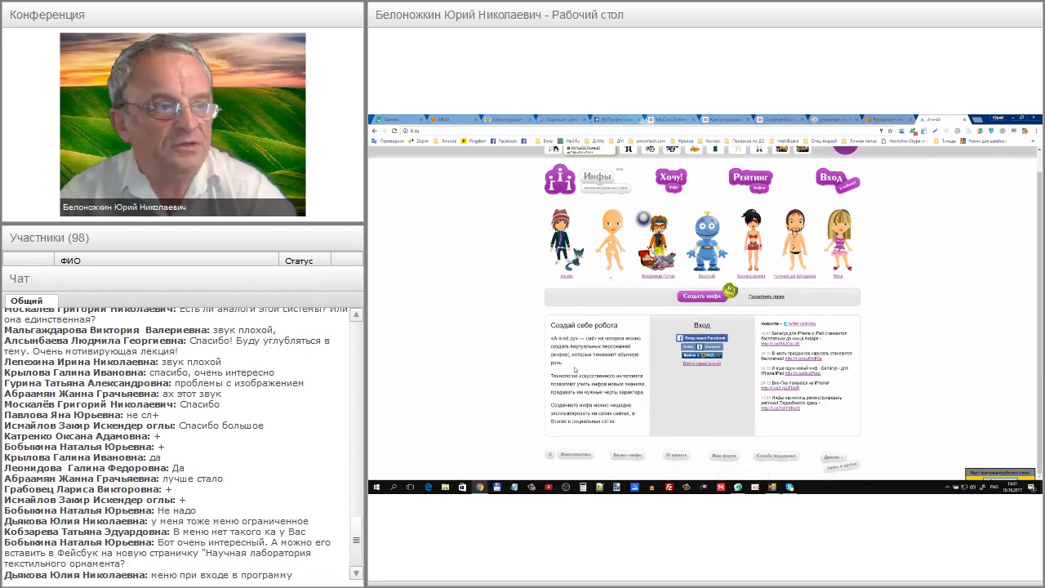
{"action": "scroll", "coordinate": [575, 369], "scroll_direction": "up", "scroll_amount": 1}
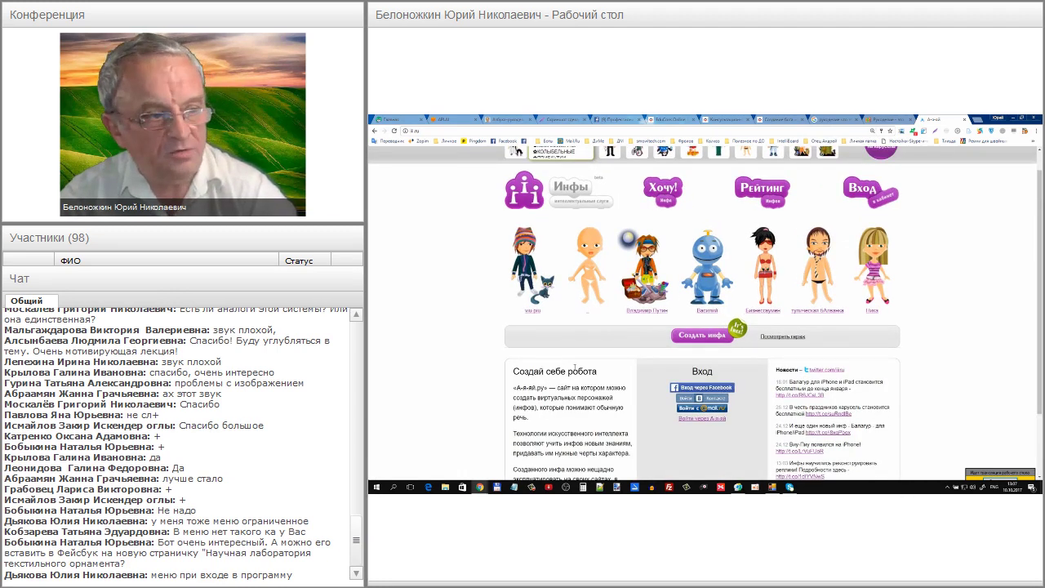
{"action": "scroll", "coordinate": [575, 369], "scroll_direction": "down", "scroll_amount": 1}
{"action": "scroll", "coordinate": [575, 370], "scroll_direction": "up", "scroll_amount": 1}
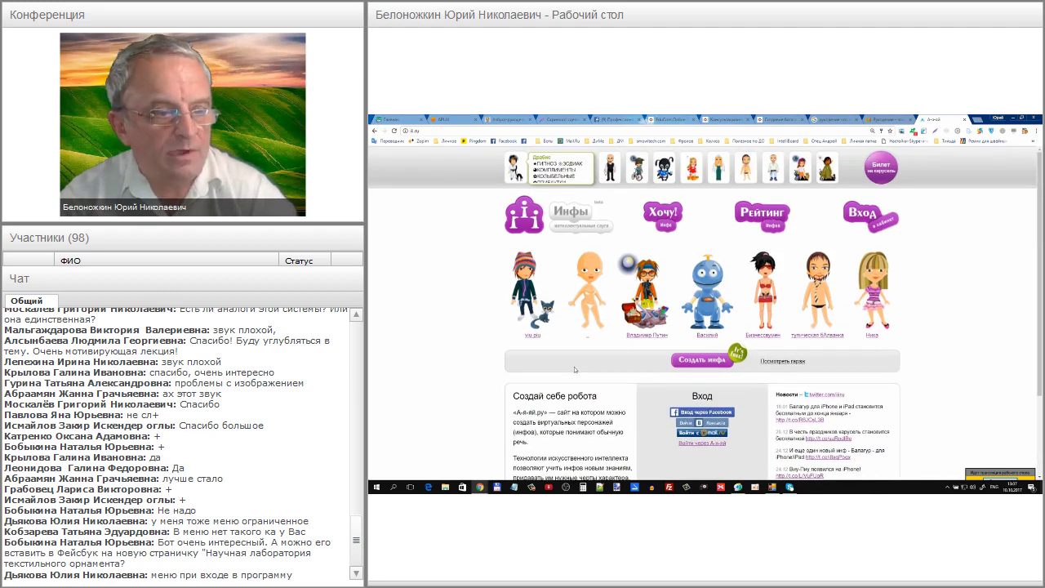
{"action": "scroll", "coordinate": [575, 370], "scroll_direction": "down", "scroll_amount": 1}
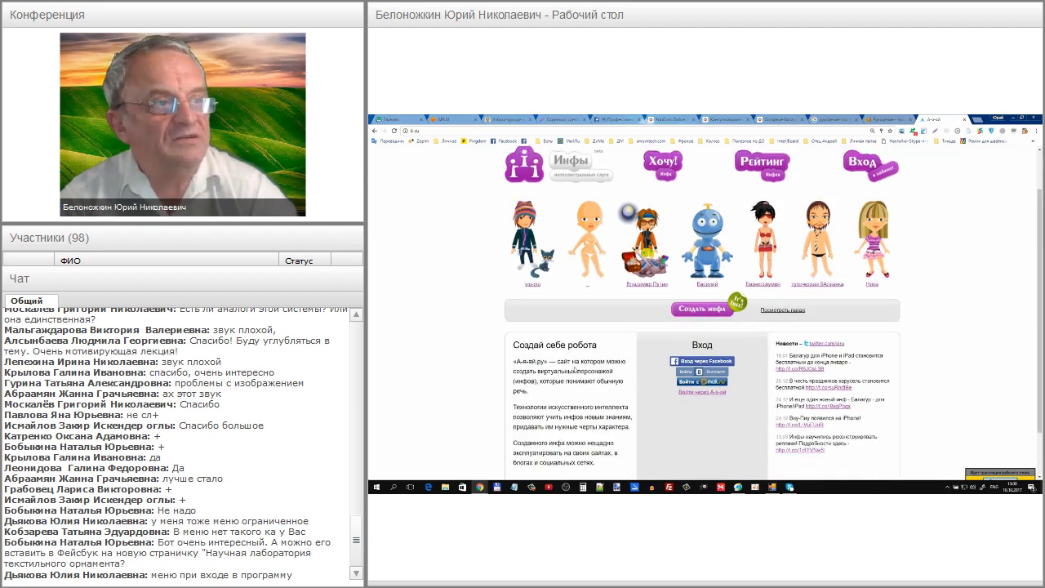
Step: Try to log in to educons.online from the Бот-лоцман page with the account's login and saved password
{"action": "left_click", "coordinate": [671, 120]}
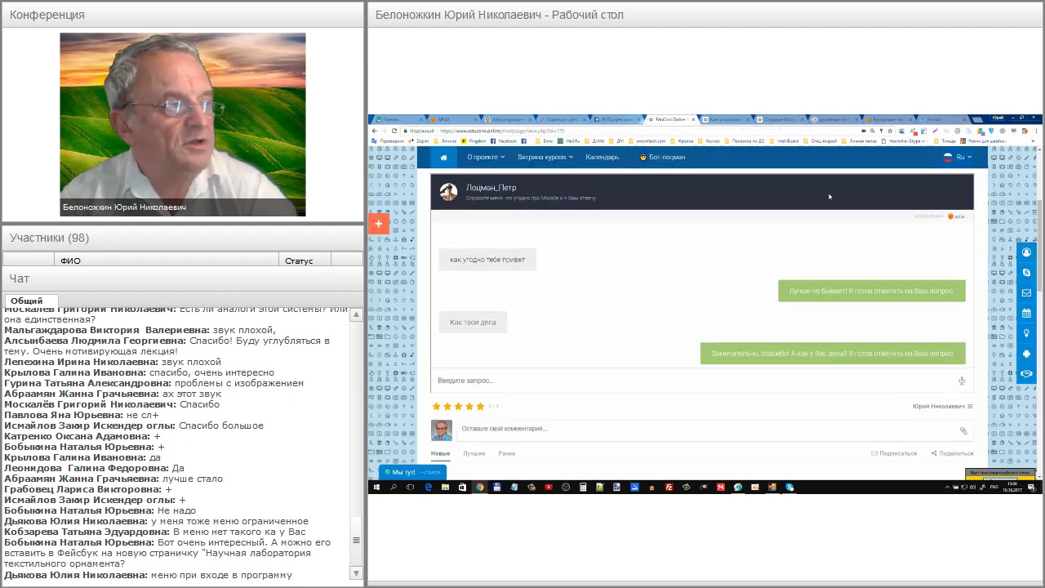
{"action": "scroll", "coordinate": [831, 196], "scroll_direction": "up", "scroll_amount": 2}
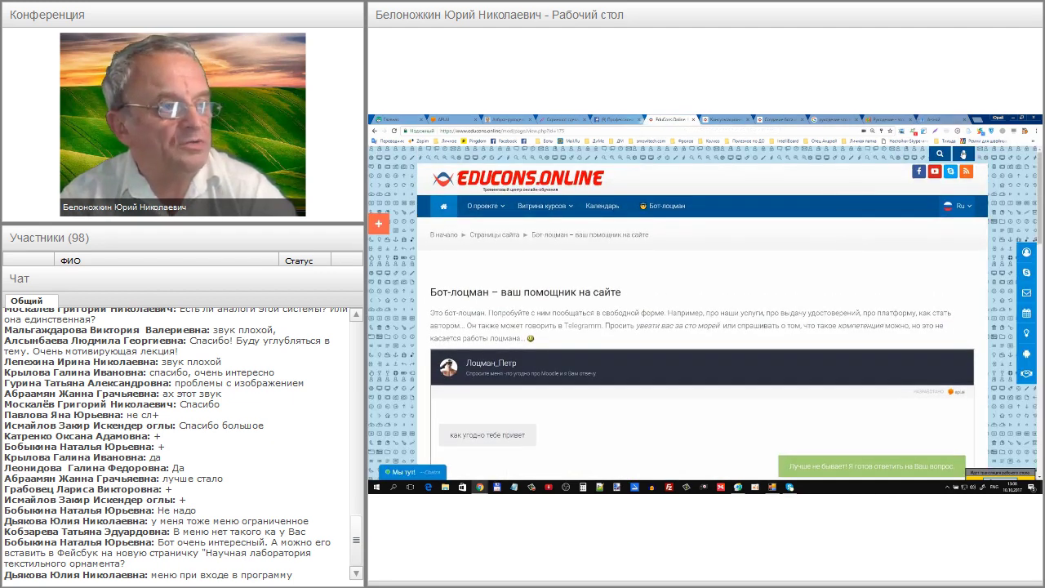
{"action": "left_click", "coordinate": [964, 156]}
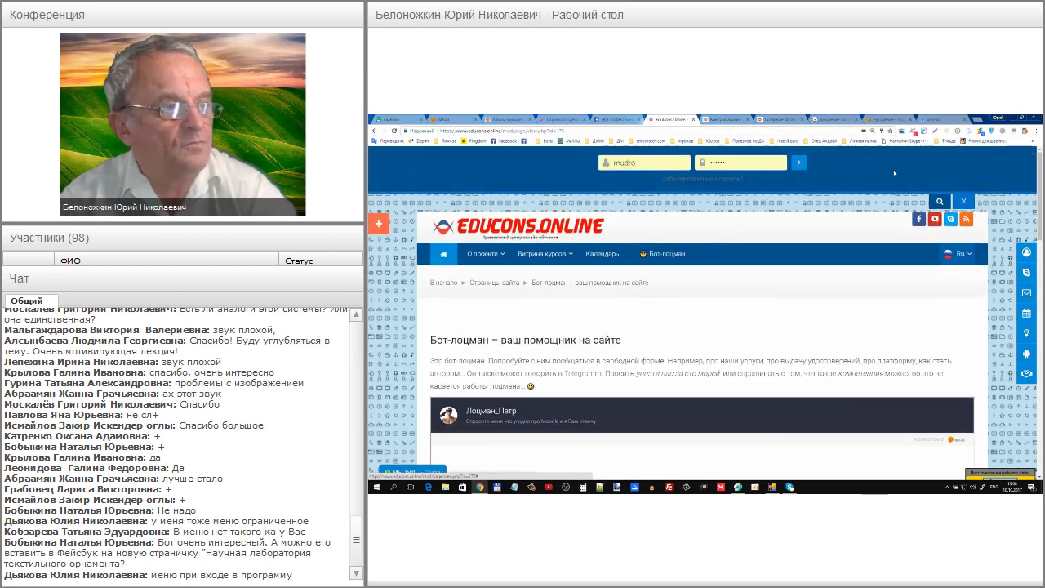
{"action": "left_click", "coordinate": [665, 161]}
{"action": "type", "text": "e"}
{"action": "left_click", "coordinate": [801, 162]}
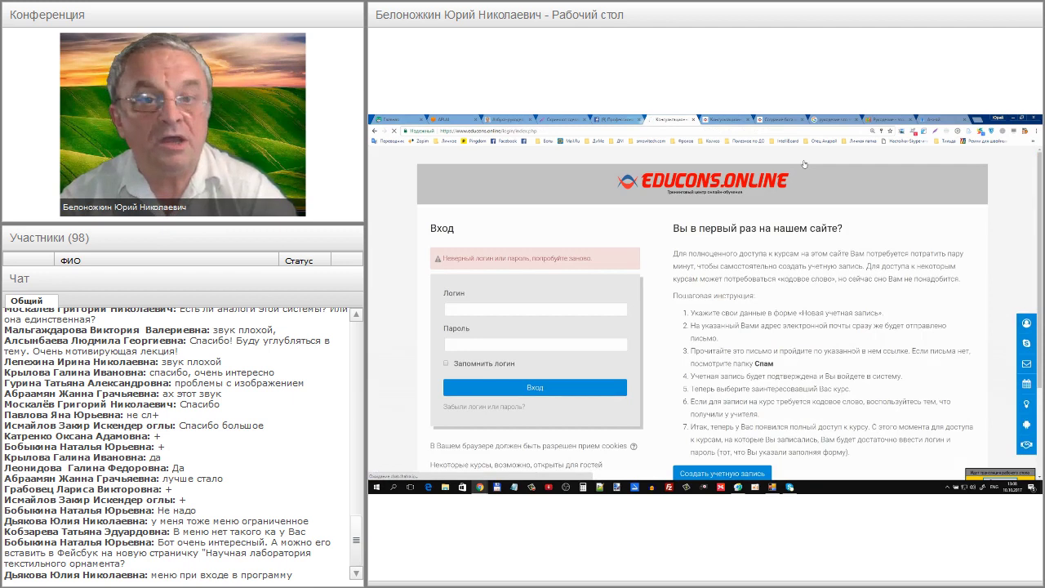
{"action": "scroll", "coordinate": [804, 165], "scroll_direction": "down", "scroll_amount": 2}
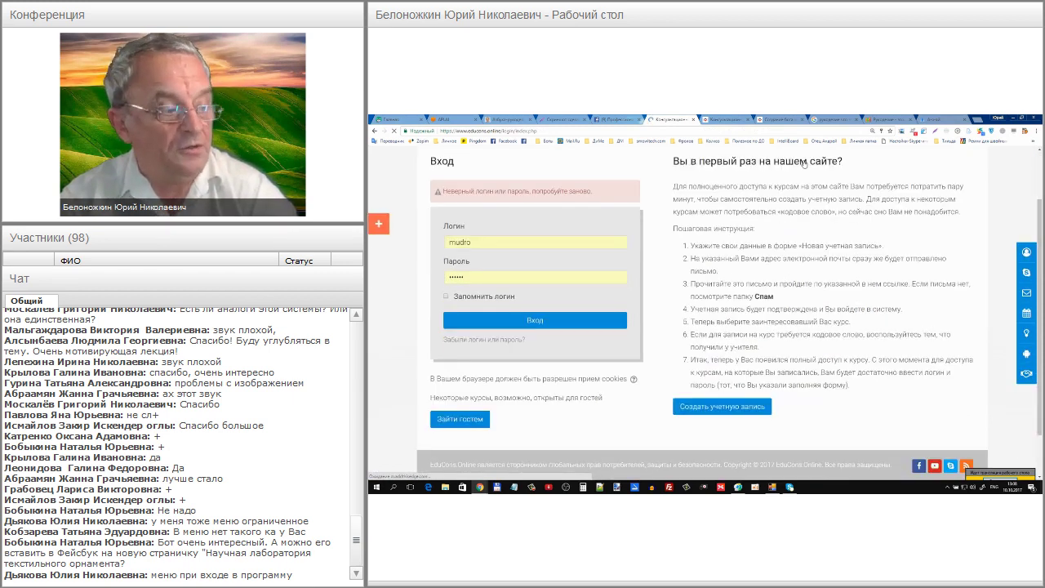
{"action": "scroll", "coordinate": [804, 165], "scroll_direction": "down", "scroll_amount": 2}
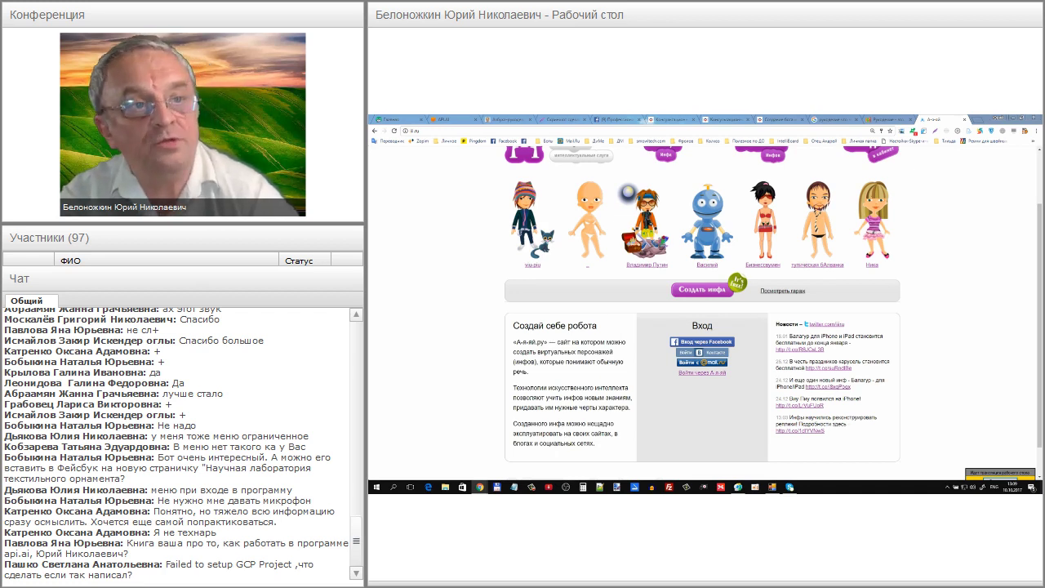
Step: Return to the api.ai console and create a new agent named 111 with the default settings
{"action": "left_click", "coordinate": [447, 119]}
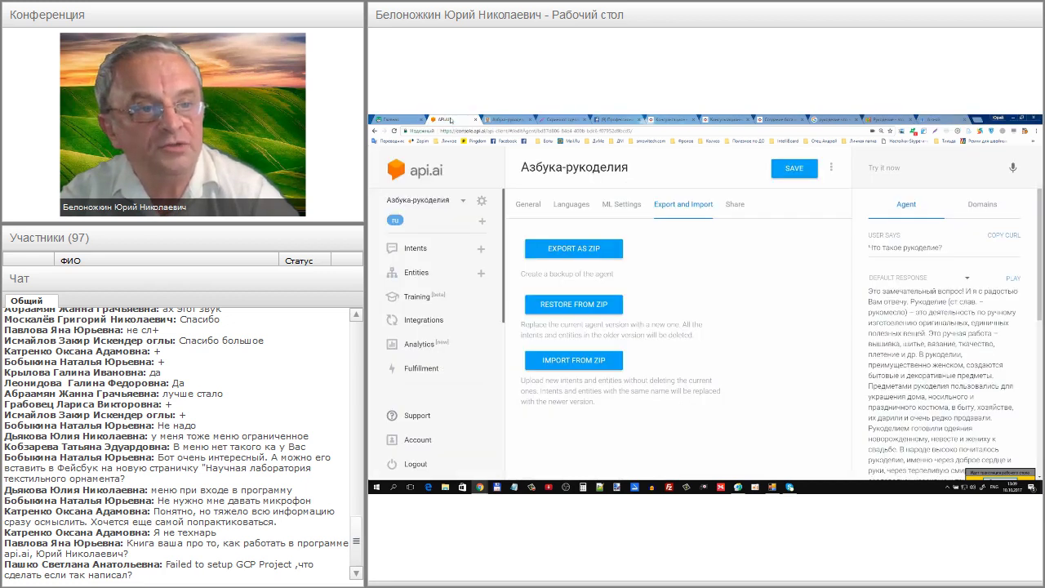
{"action": "left_click", "coordinate": [466, 204]}
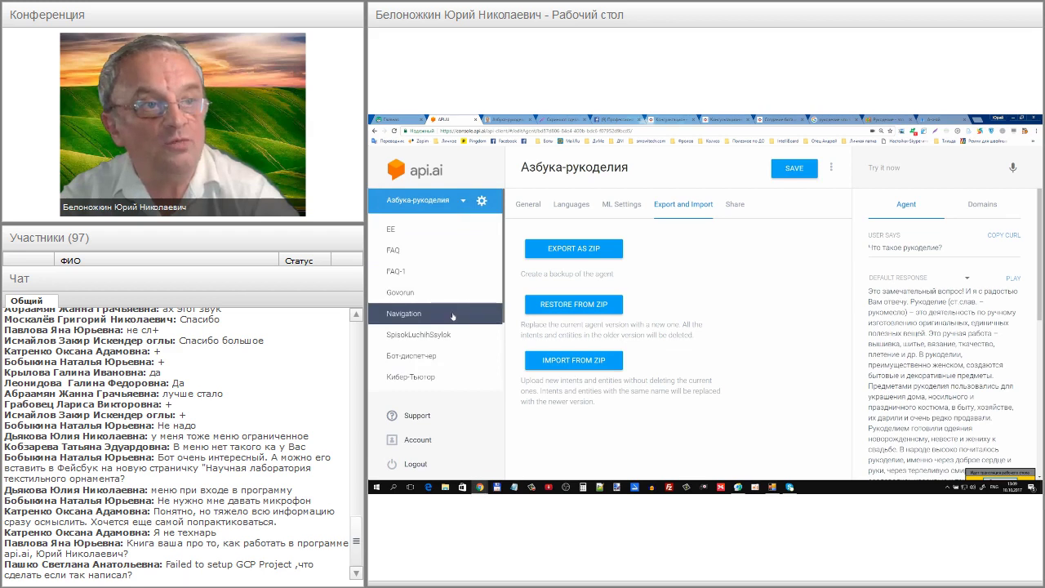
{"action": "scroll", "coordinate": [447, 327], "scroll_direction": "down", "scroll_amount": 3}
{"action": "left_click", "coordinate": [443, 344]}
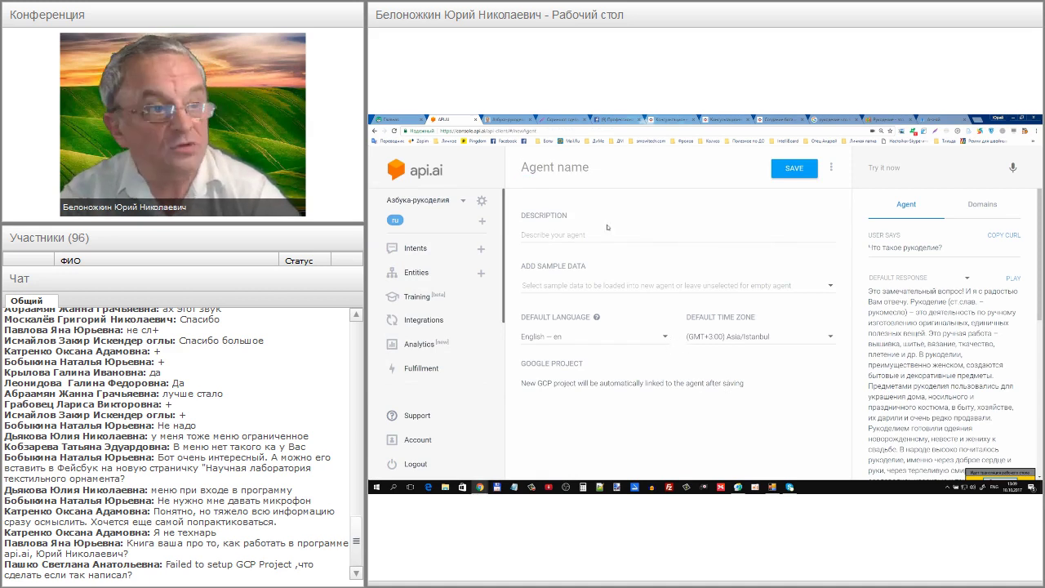
{"action": "left_click", "coordinate": [576, 171]}
{"action": "type", "text": "111"}
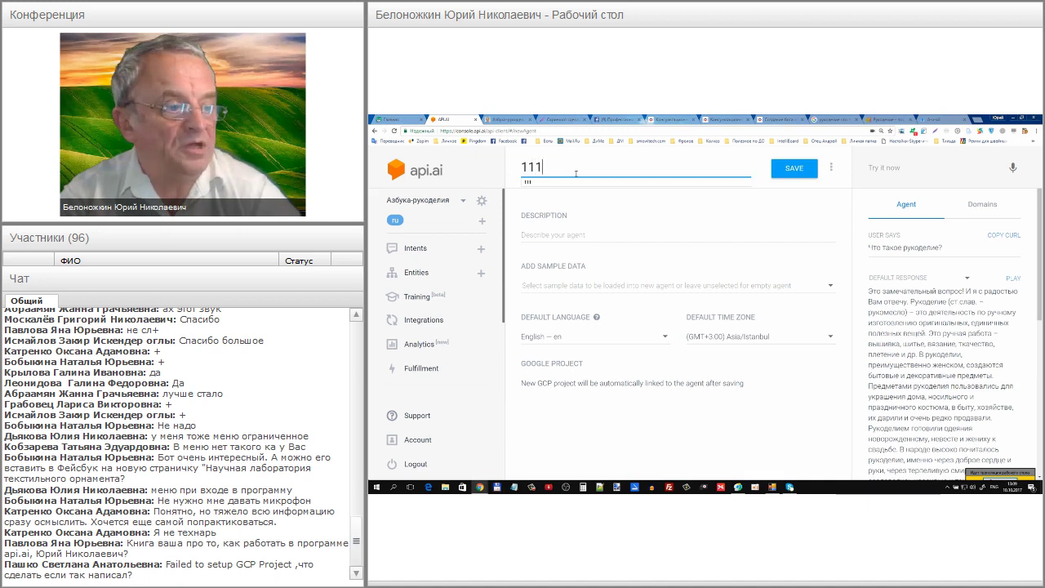
{"action": "key", "text": "Tab"}
{"action": "left_click", "coordinate": [803, 169]}
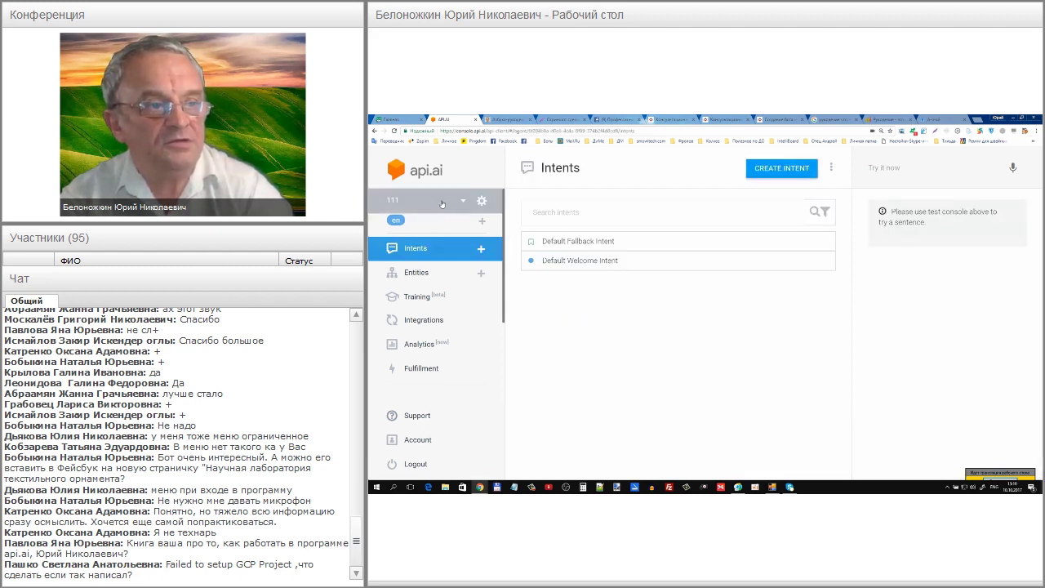
Step: Delete the agent 111 through its general settings, confirming the deletion with the word DELETE
{"action": "left_click", "coordinate": [481, 202]}
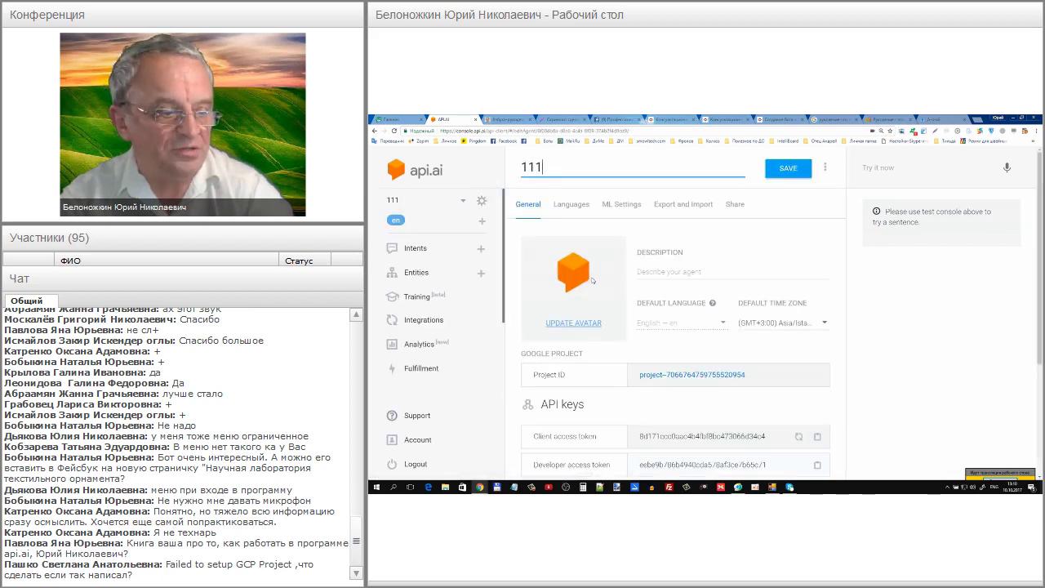
{"action": "scroll", "coordinate": [592, 280], "scroll_direction": "down", "scroll_amount": 5}
{"action": "scroll", "coordinate": [592, 281], "scroll_direction": "down", "scroll_amount": 1}
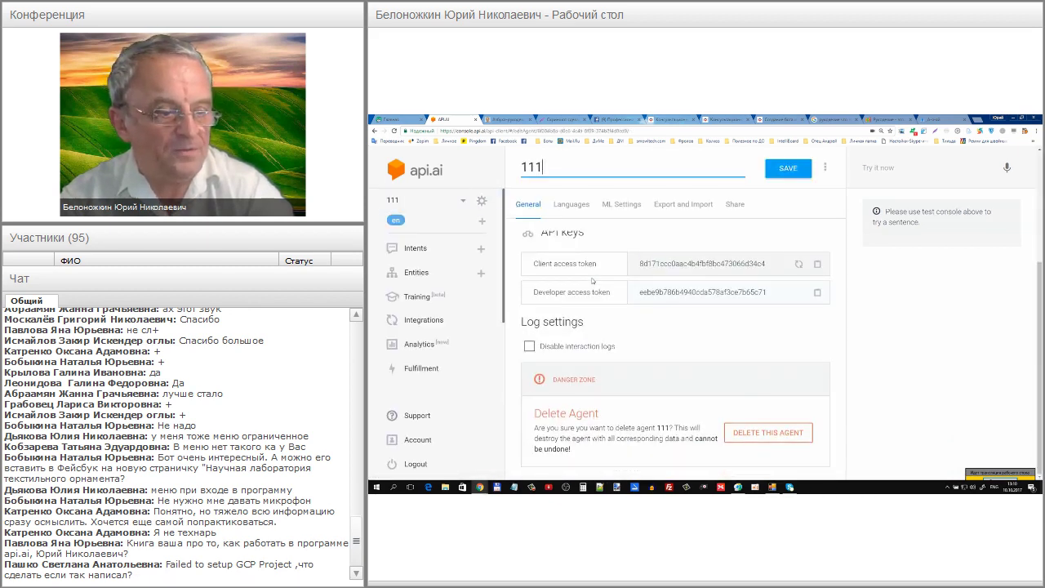
{"action": "left_click", "coordinate": [750, 433]}
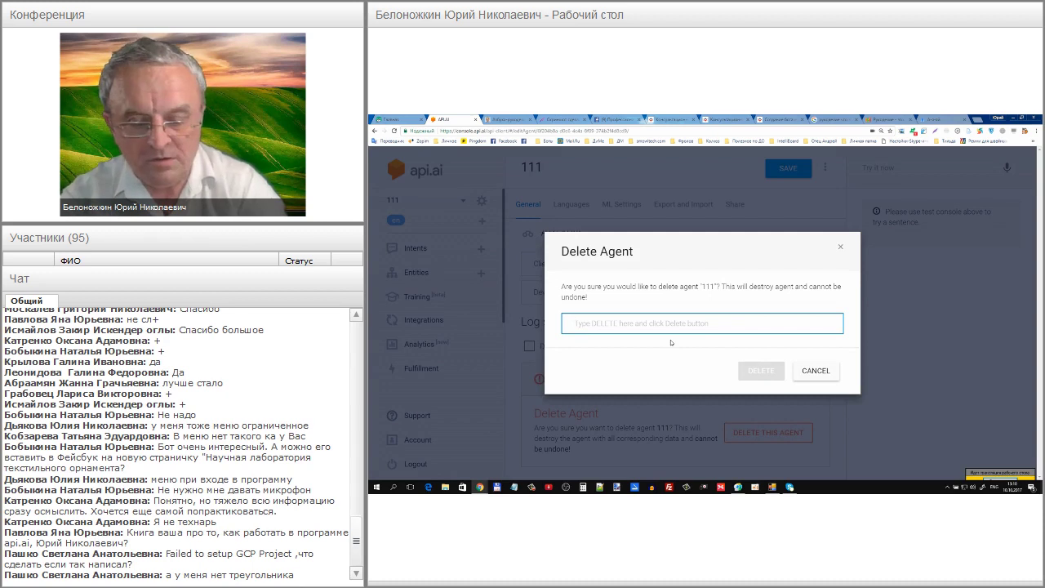
{"action": "type", "text": "DELETE"}
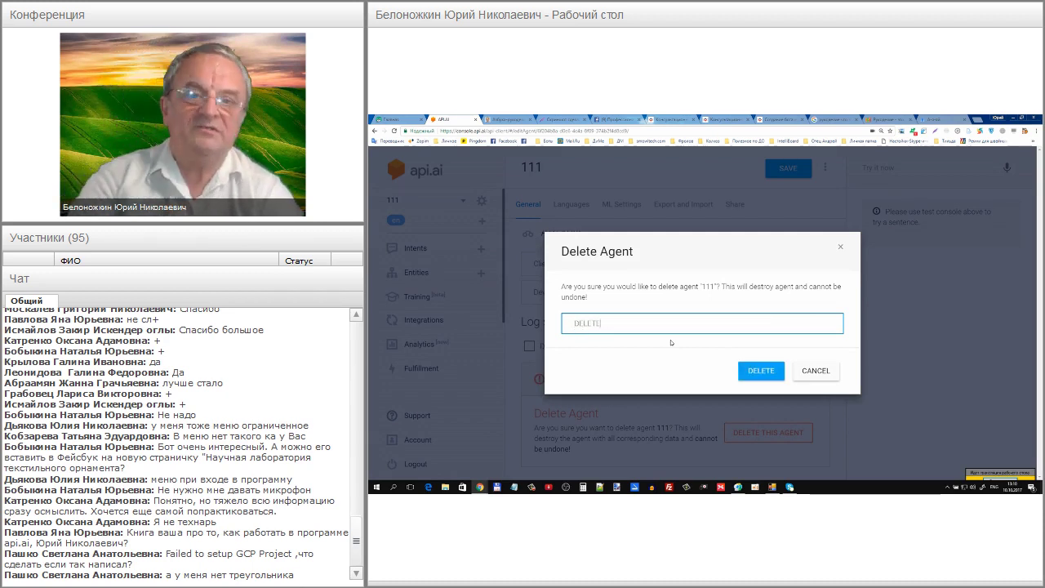
{"action": "left_click", "coordinate": [753, 373]}
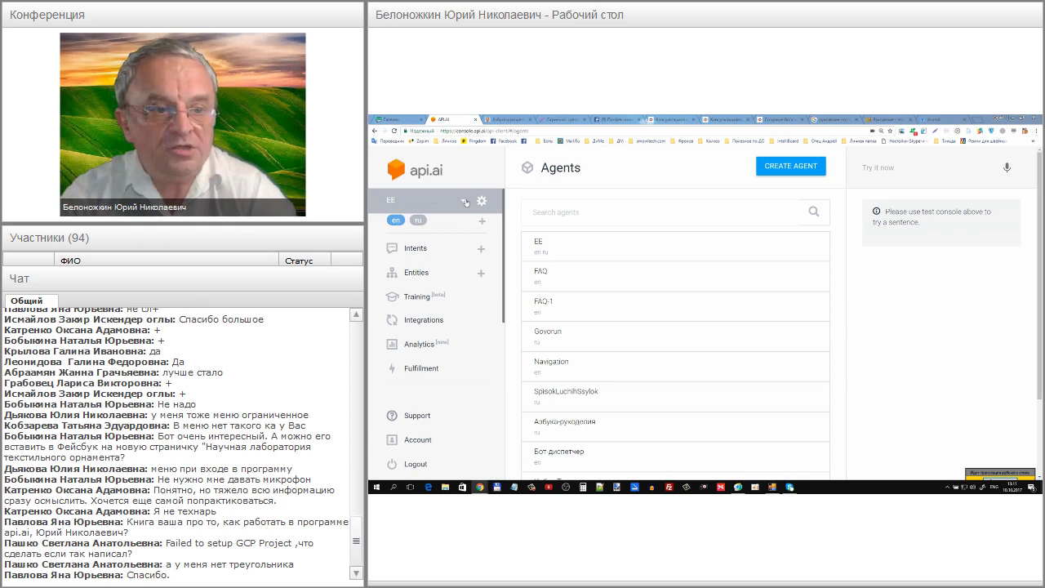
Step: Look through the list of agents and open the Азбука-рукоделия agent's intents
{"action": "left_click", "coordinate": [463, 201]}
{"action": "scroll", "coordinate": [408, 281], "scroll_direction": "down", "scroll_amount": 2}
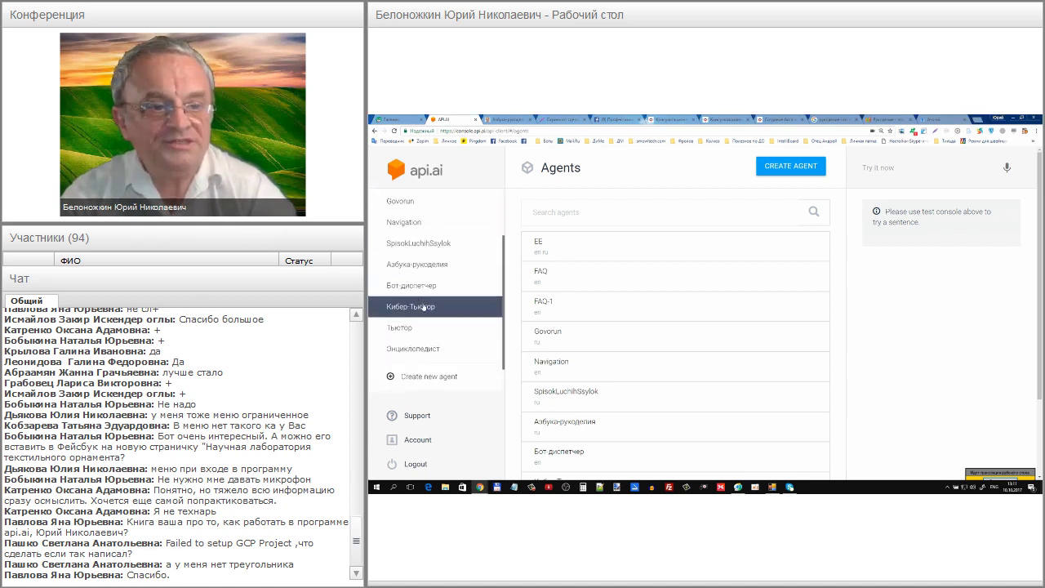
{"action": "scroll", "coordinate": [423, 307], "scroll_direction": "down", "scroll_amount": 1}
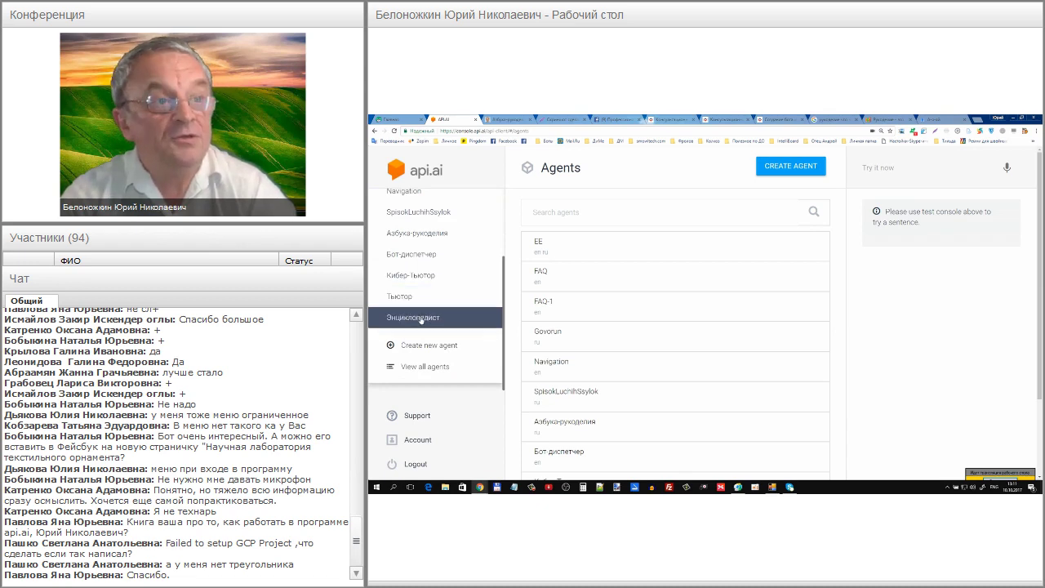
{"action": "scroll", "coordinate": [421, 319], "scroll_direction": "up", "scroll_amount": 1}
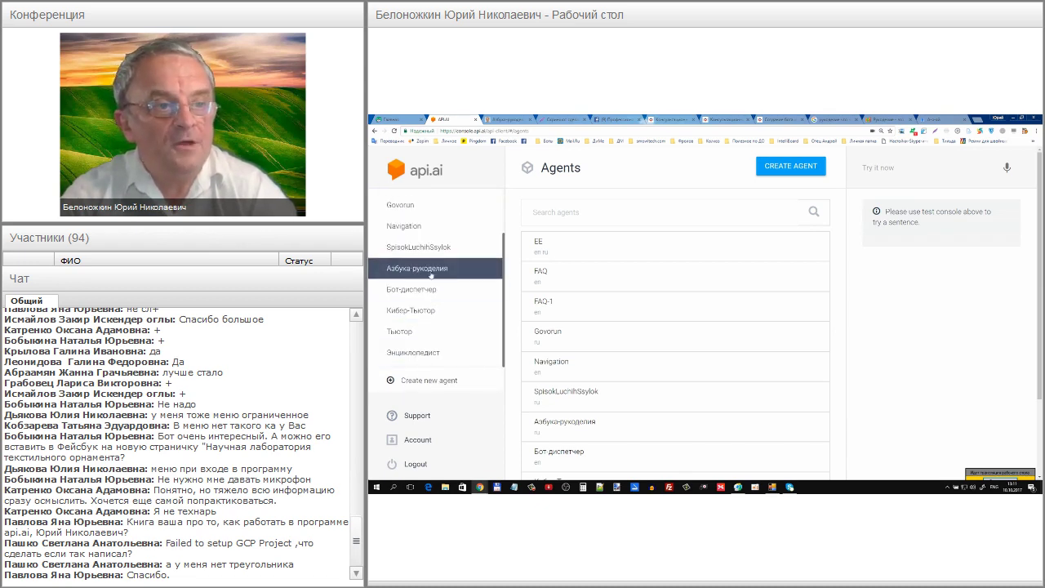
{"action": "left_click", "coordinate": [483, 243]}
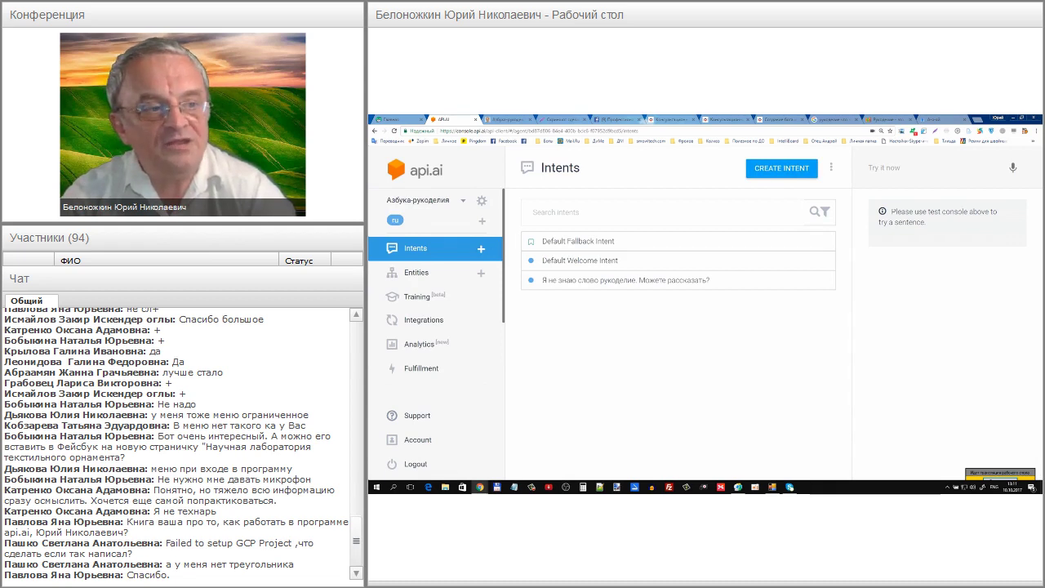
{"action": "mouse_move", "coordinate": [525, 223]}
{"action": "left_mouse_down"}
{"action": "mouse_move", "coordinate": [511, 286]}
{"action": "mouse_move", "coordinate": [596, 300]}
{"action": "mouse_move", "coordinate": [702, 291]}
{"action": "mouse_move", "coordinate": [719, 258]}
{"action": "mouse_move", "coordinate": [627, 215]}
{"action": "mouse_move", "coordinate": [594, 215]}
{"action": "left_mouse_up"}
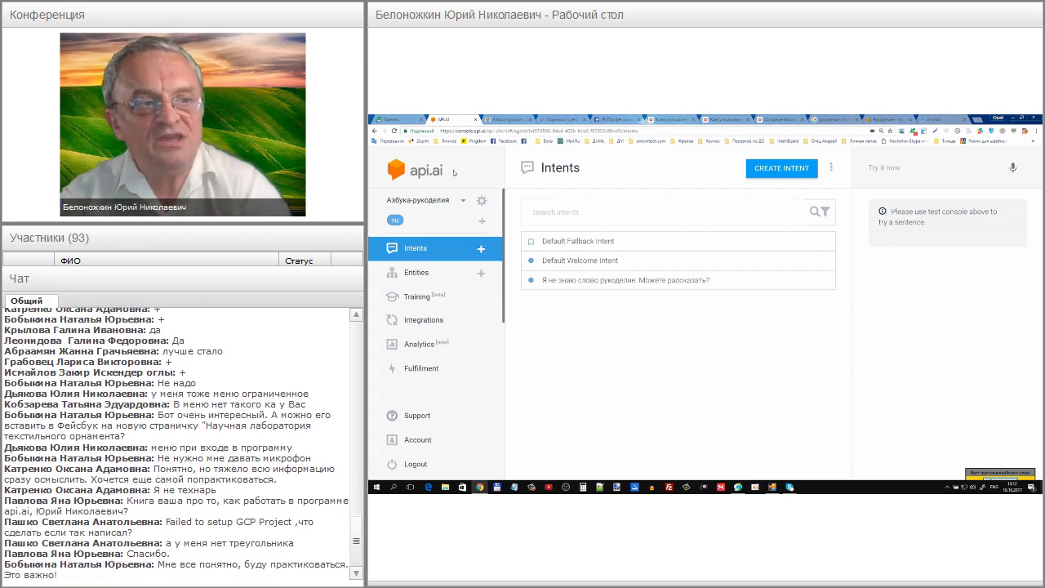
Step: Go over the Facebook post listing what can be done with a bot, from creating it to remembering the interlocutor
{"action": "left_click", "coordinate": [618, 120]}
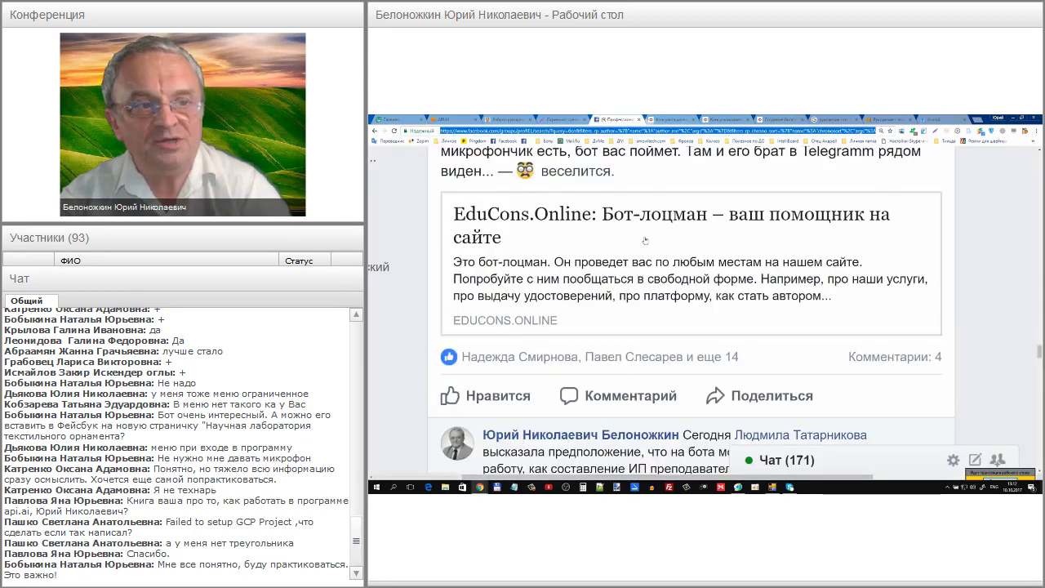
{"action": "scroll", "coordinate": [648, 246], "scroll_direction": "up", "scroll_amount": 8}
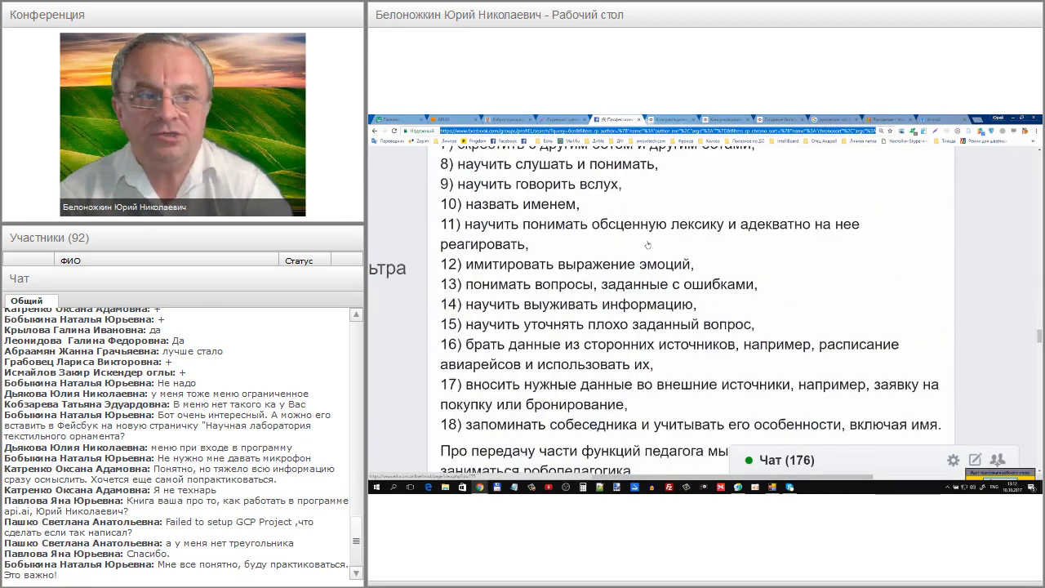
{"action": "scroll", "coordinate": [647, 243], "scroll_direction": "up", "scroll_amount": 5}
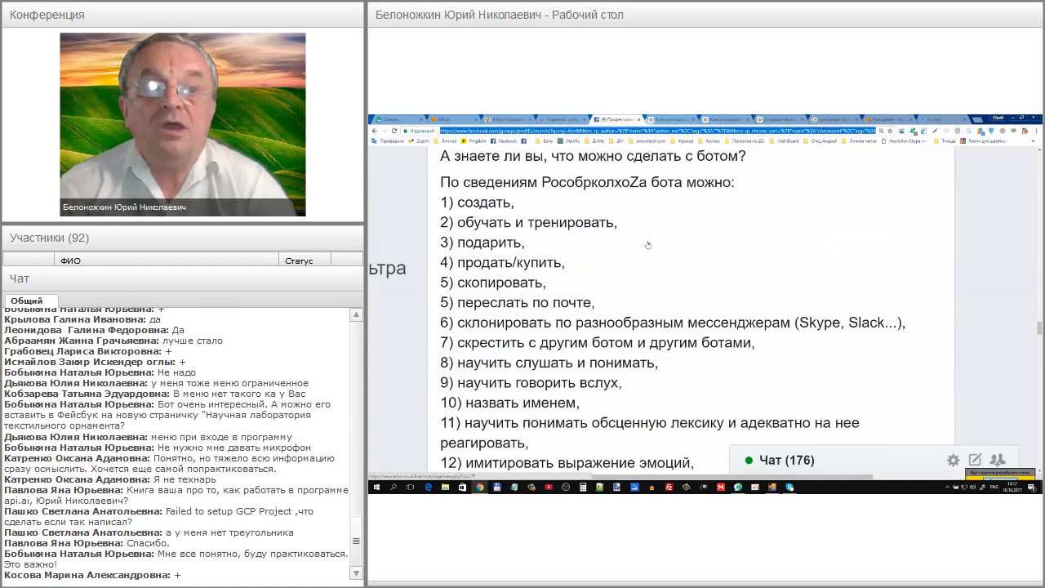
{"action": "scroll", "coordinate": [640, 245], "scroll_direction": "down", "scroll_amount": 1}
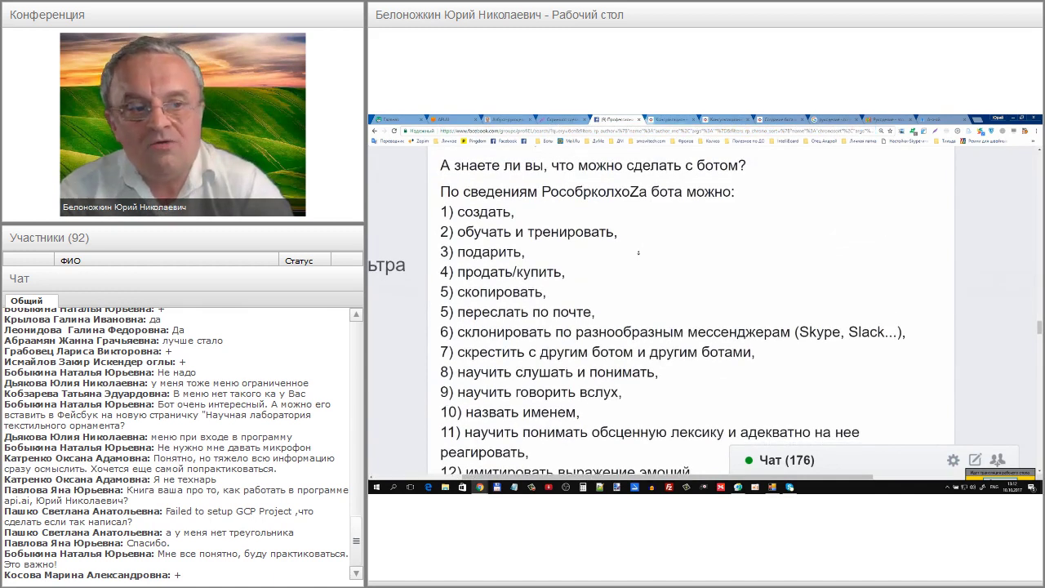
{"action": "scroll", "coordinate": [639, 253], "scroll_direction": "down", "scroll_amount": 2}
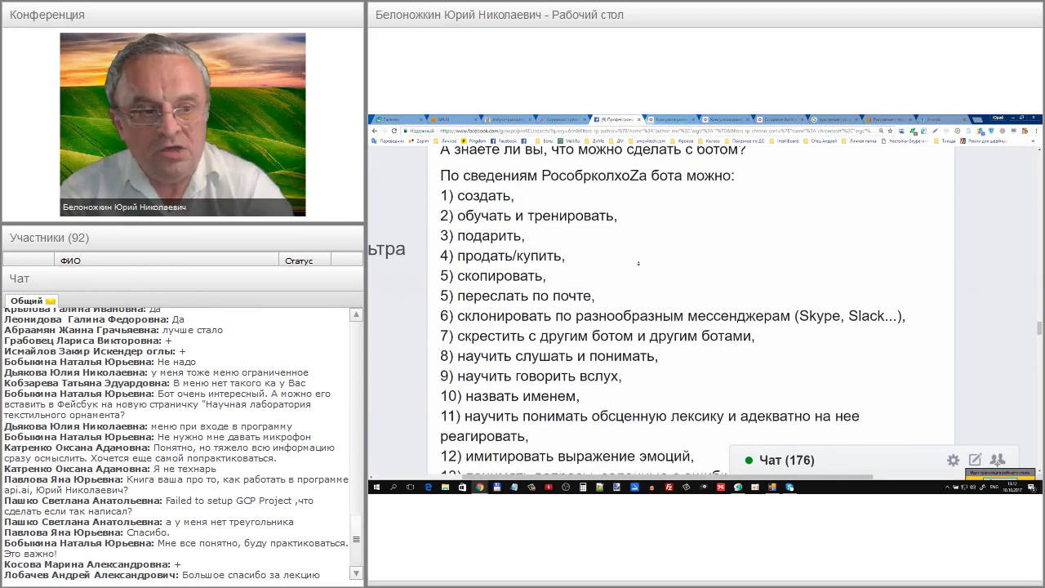
{"action": "scroll", "coordinate": [639, 263], "scroll_direction": "down", "scroll_amount": 4}
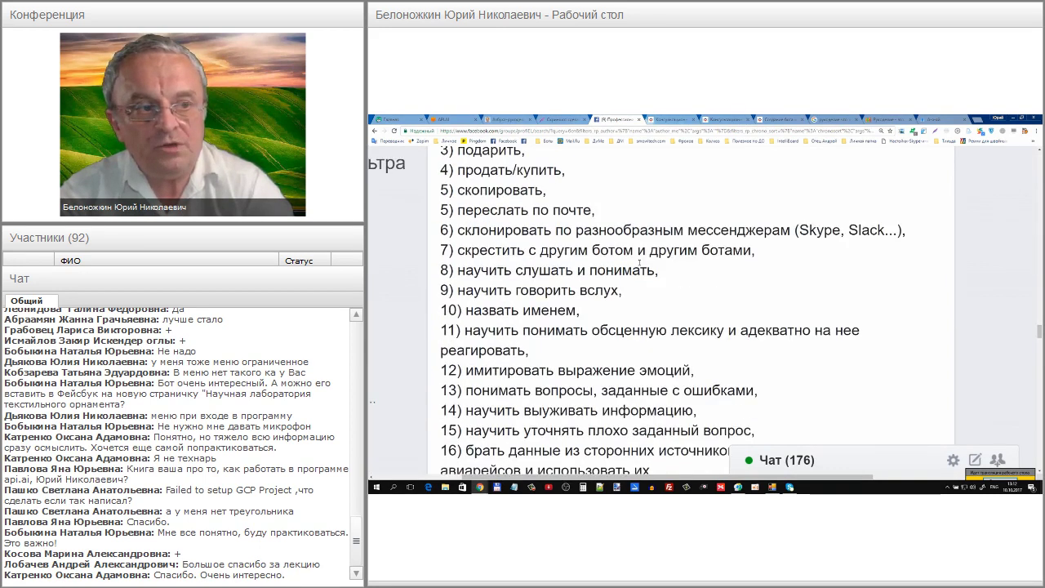
{"action": "scroll", "coordinate": [640, 269], "scroll_direction": "down", "scroll_amount": 2}
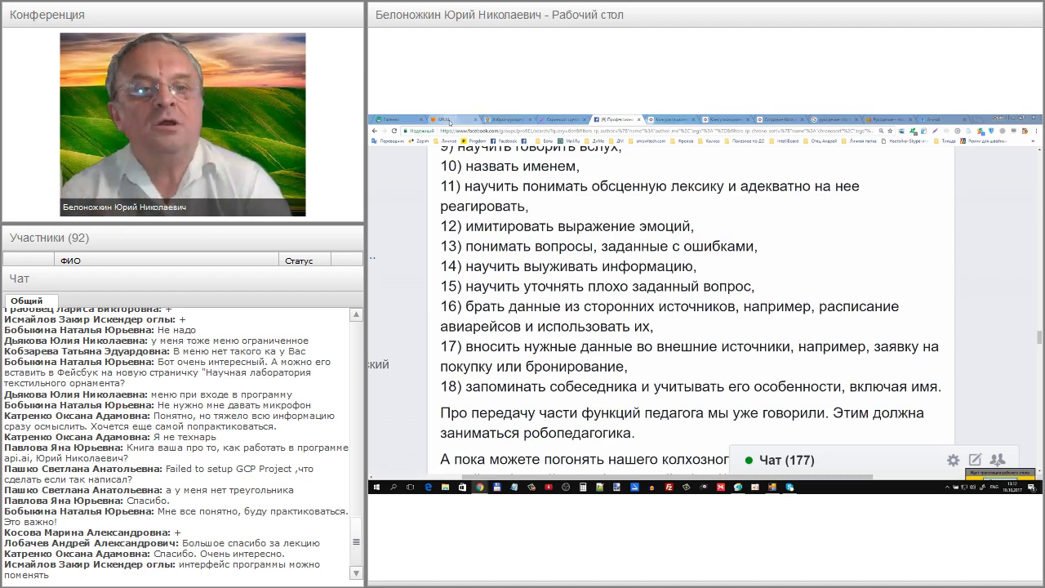
Step: Add Ukrainian as an additional language to the Азбука-рукоделия agent in the api.ai console and save the agent
{"action": "left_click", "coordinate": [445, 120]}
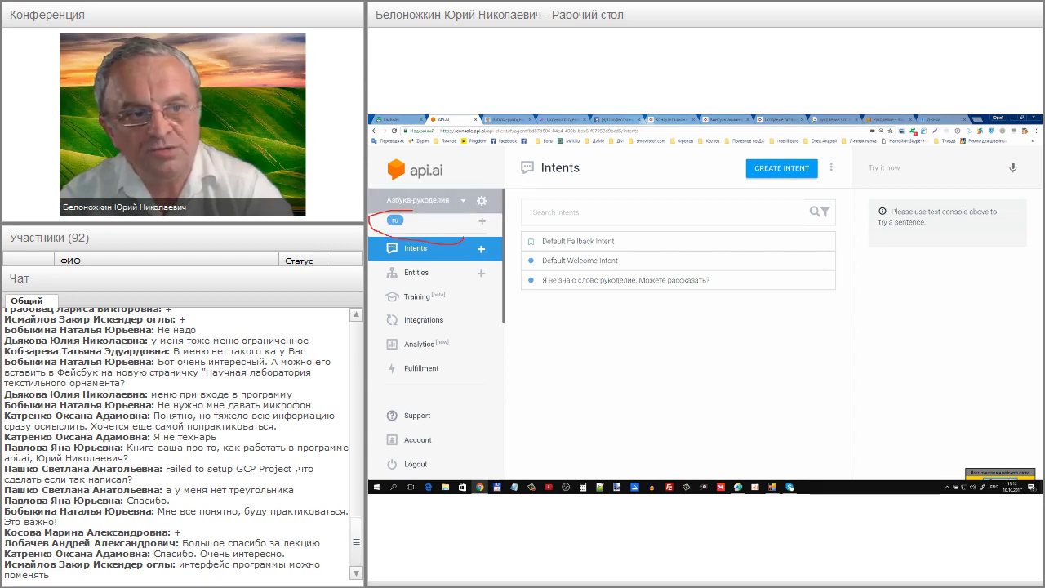
{"action": "left_click", "coordinate": [482, 222]}
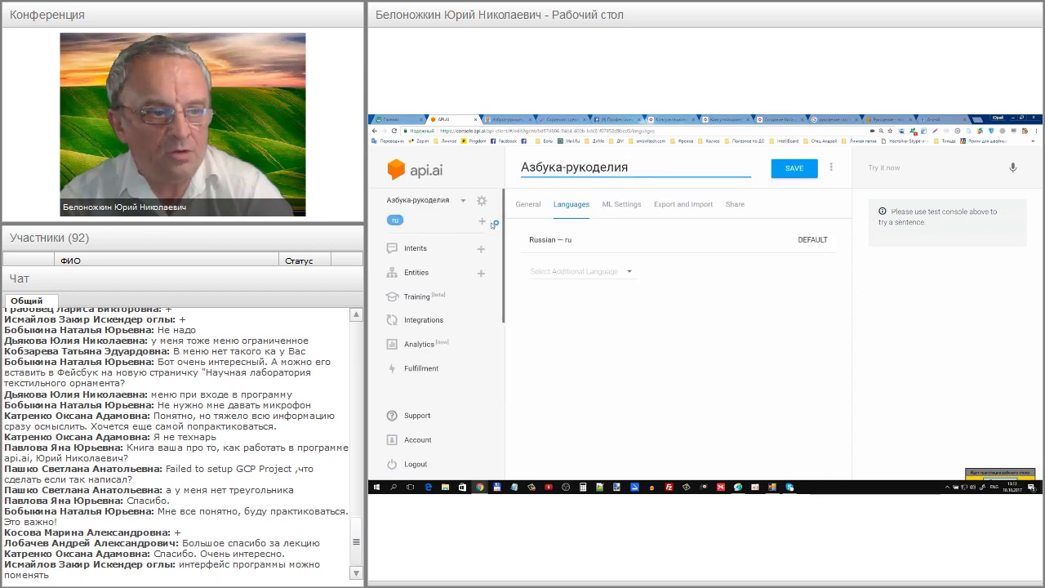
{"action": "left_click", "coordinate": [623, 273]}
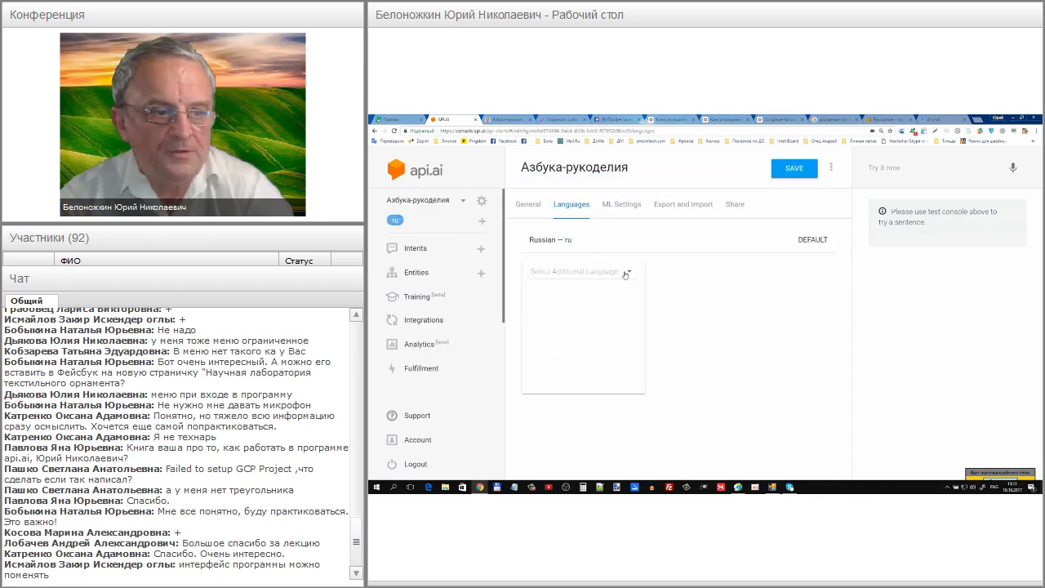
{"action": "scroll", "coordinate": [598, 298], "scroll_direction": "down", "scroll_amount": 5}
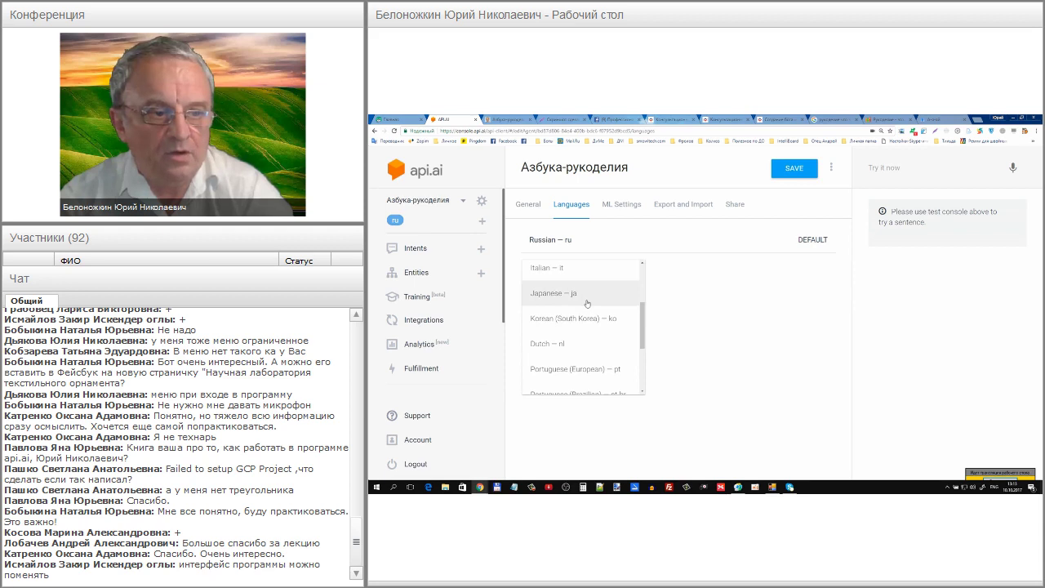
{"action": "scroll", "coordinate": [585, 304], "scroll_direction": "down", "scroll_amount": 2}
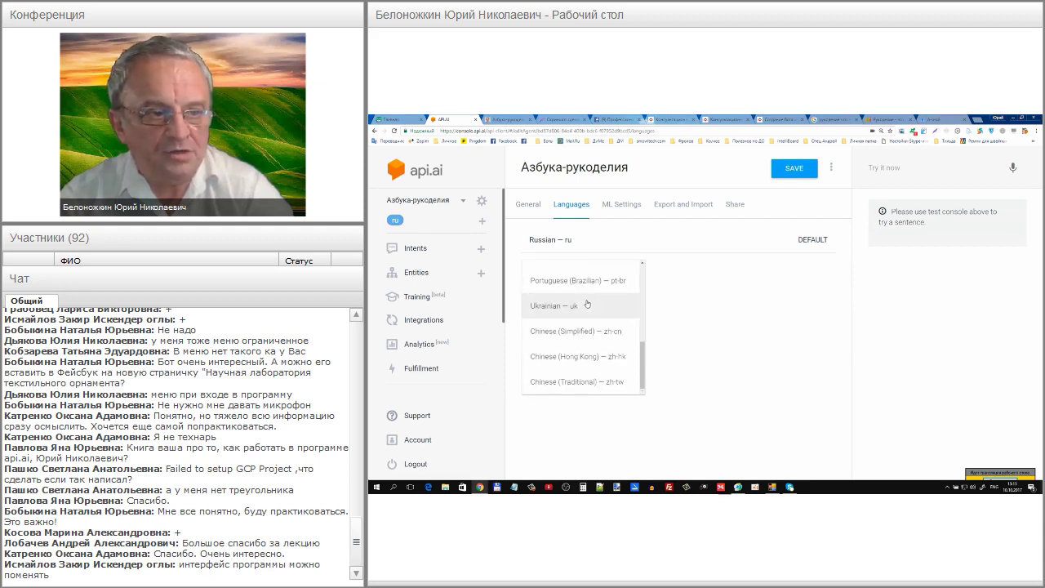
{"action": "left_click", "coordinate": [579, 305]}
{"action": "left_click", "coordinate": [785, 174]}
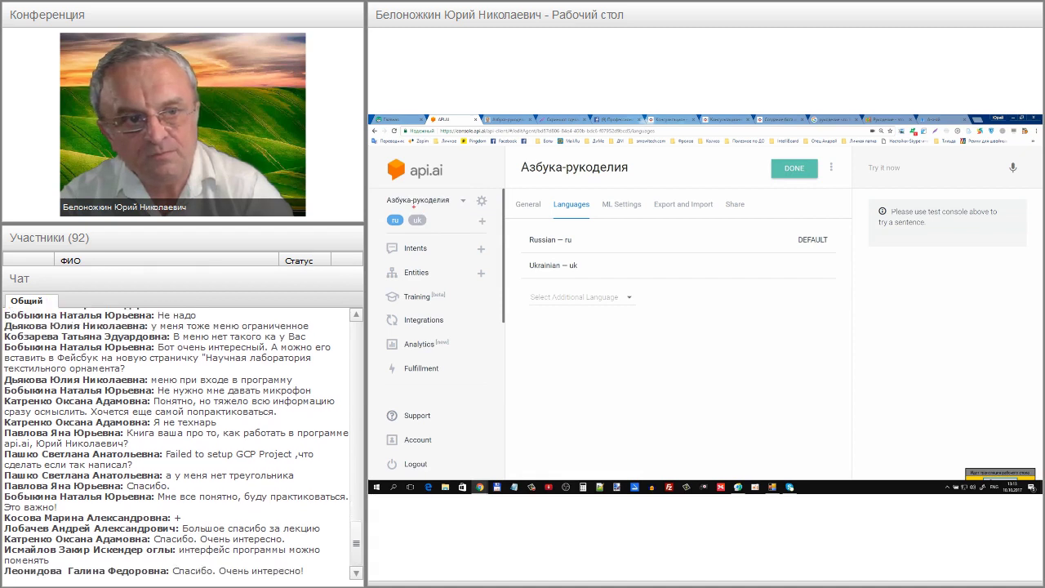
{"action": "mouse_move", "coordinate": [413, 208]}
{"action": "left_mouse_down"}
{"action": "mouse_move", "coordinate": [385, 214]}
{"action": "mouse_move", "coordinate": [413, 231]}
{"action": "mouse_move", "coordinate": [426, 226]}
{"action": "left_mouse_up"}
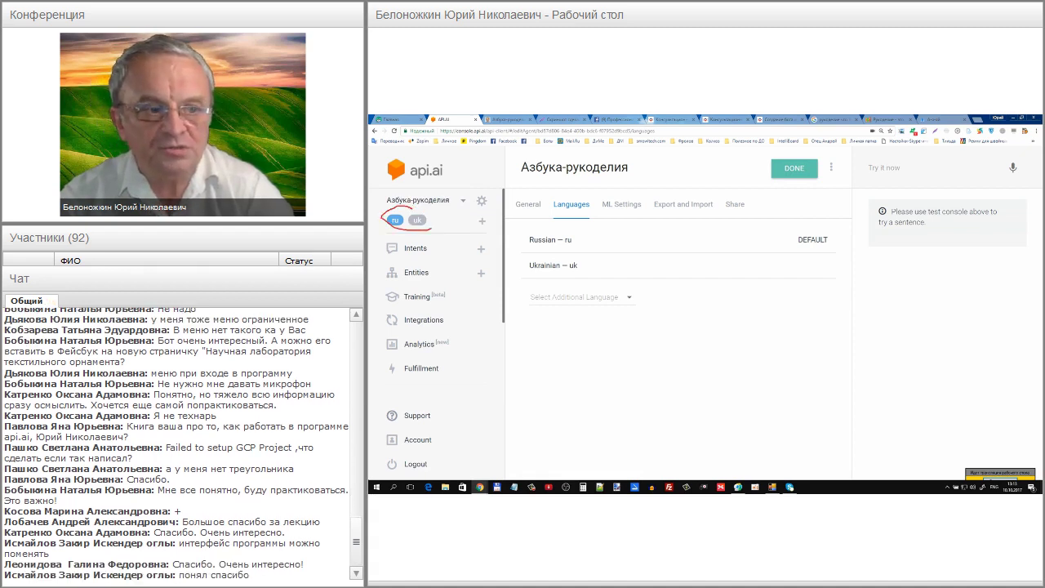
Step: Look through the additional languages available for the Азбука-рукоделия agent and close the list without choosing one
{"action": "left_click", "coordinate": [624, 300]}
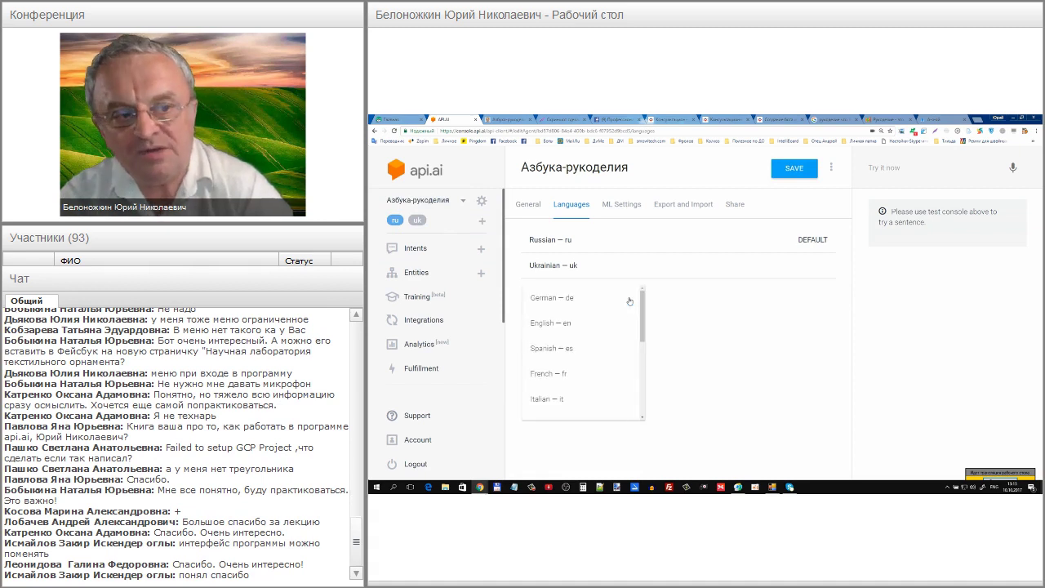
{"action": "scroll", "coordinate": [605, 335], "scroll_direction": "down", "scroll_amount": 3}
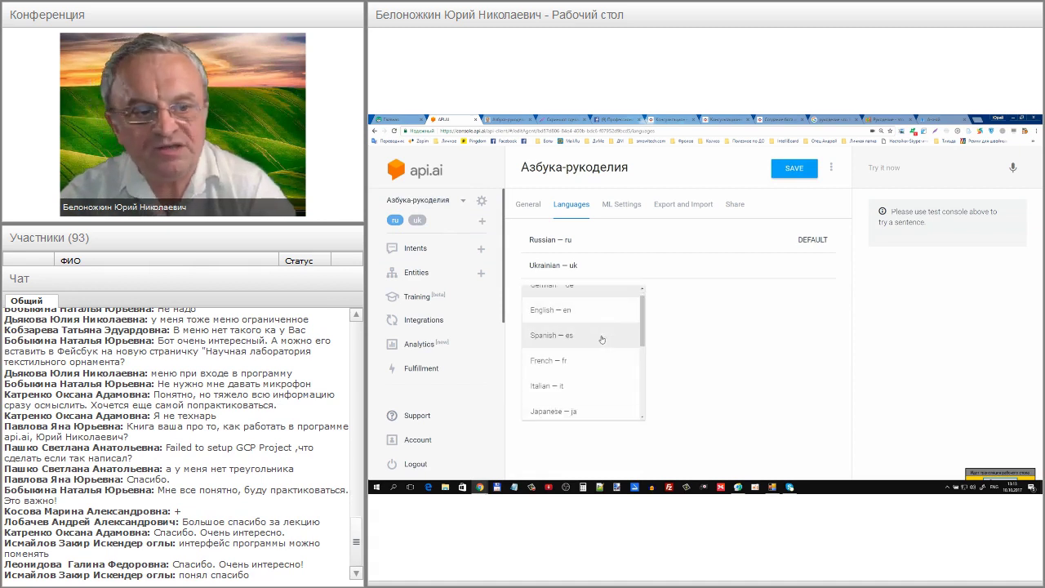
{"action": "scroll", "coordinate": [602, 339], "scroll_direction": "down", "scroll_amount": 3}
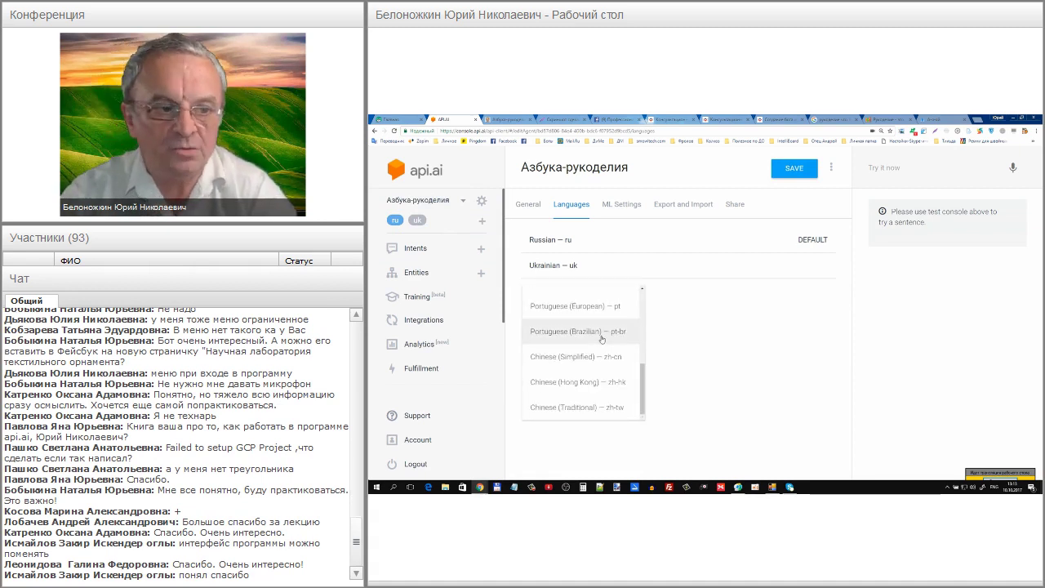
{"action": "scroll", "coordinate": [597, 351], "scroll_direction": "up", "scroll_amount": 1}
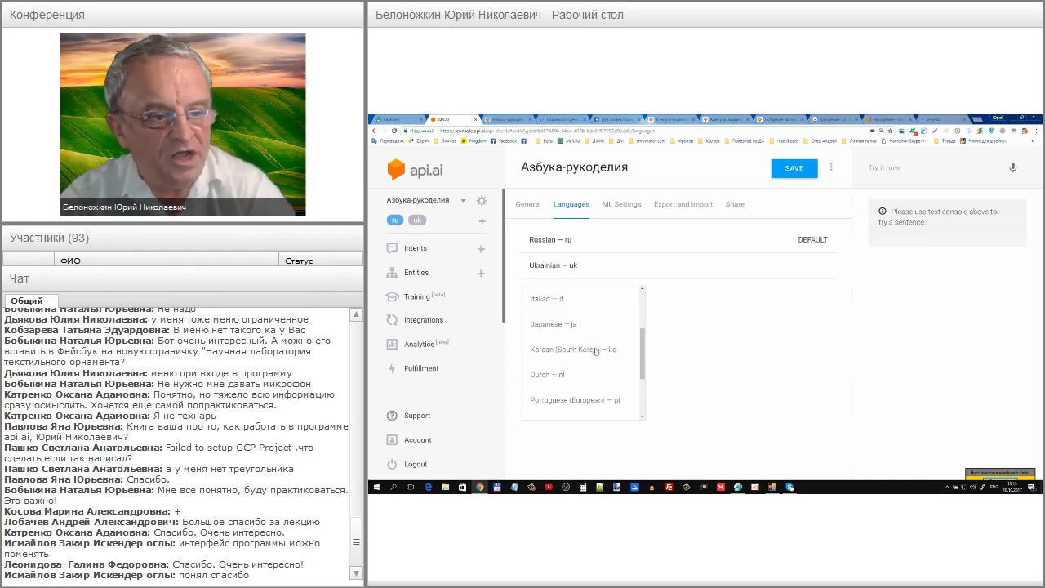
{"action": "scroll", "coordinate": [596, 351], "scroll_direction": "up", "scroll_amount": 1}
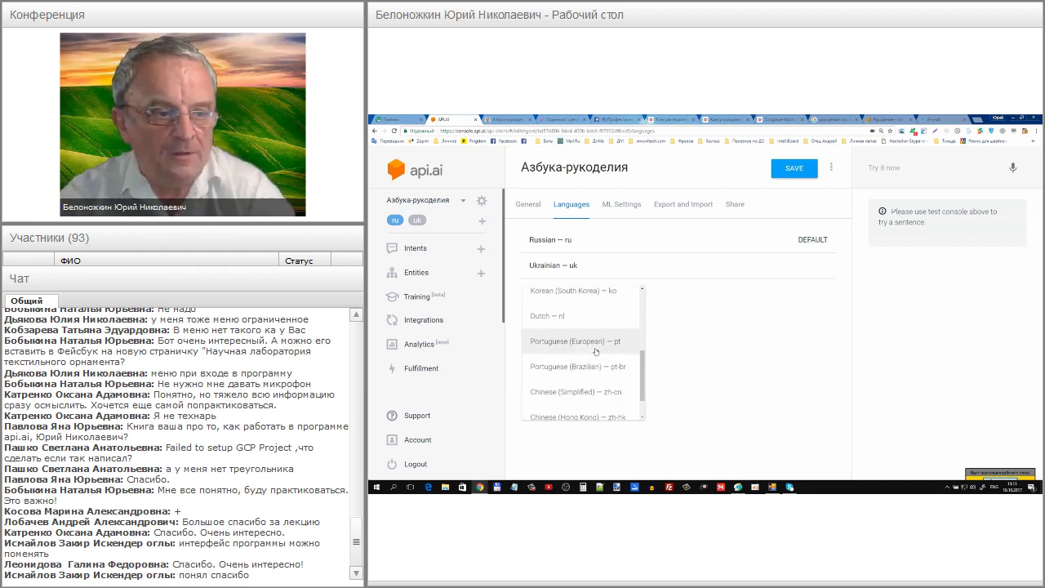
{"action": "scroll", "coordinate": [595, 352], "scroll_direction": "up", "scroll_amount": 4}
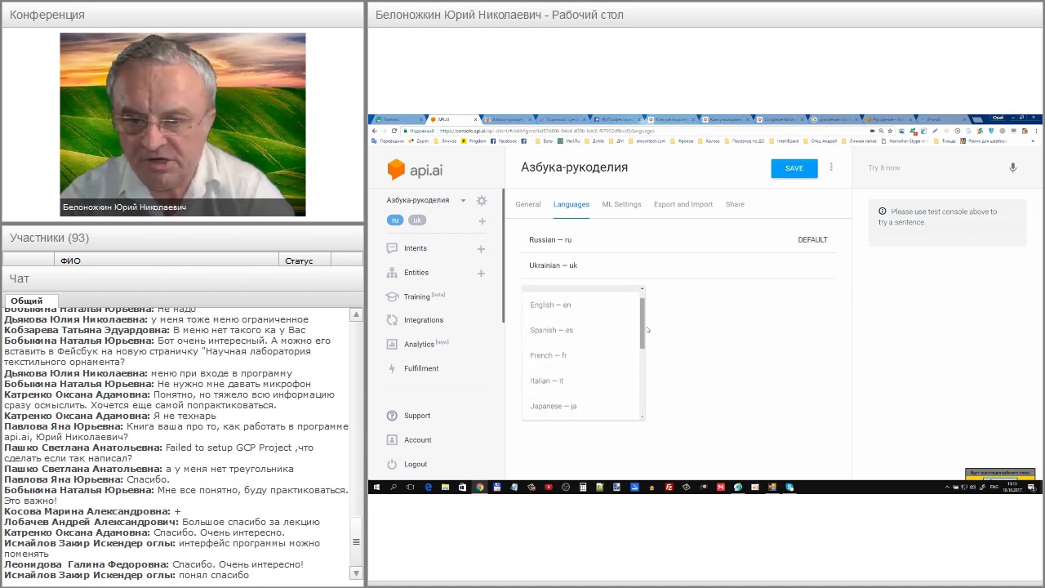
{"action": "key", "text": "Escape"}
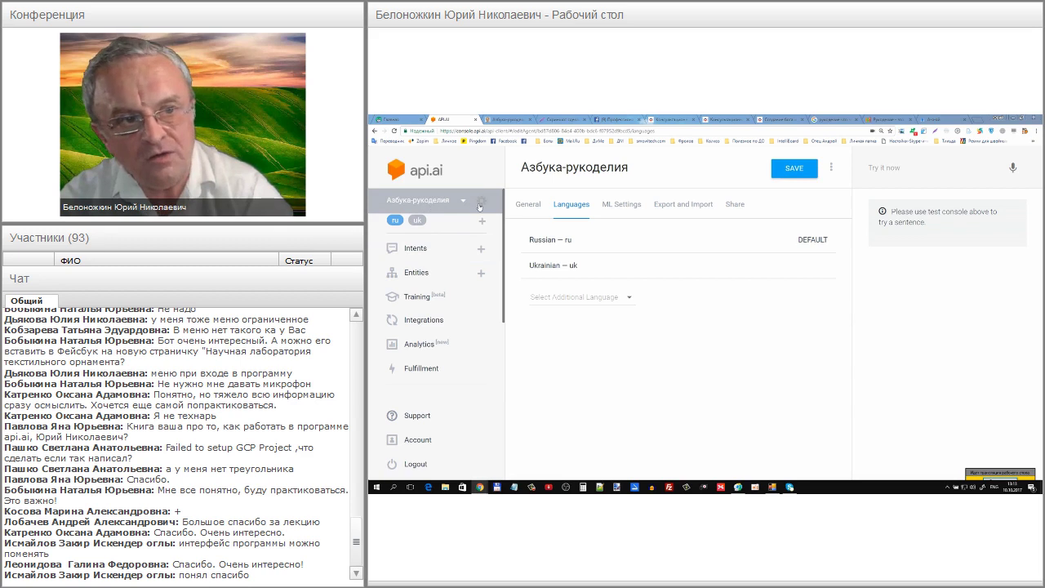
Step: Circle the agent's settings gear, the agent list arrow, Intents and its plus sign in red, and clear the marks
{"action": "left_click_drag", "start_coordinate": [480, 196], "coordinate": [487, 210]}
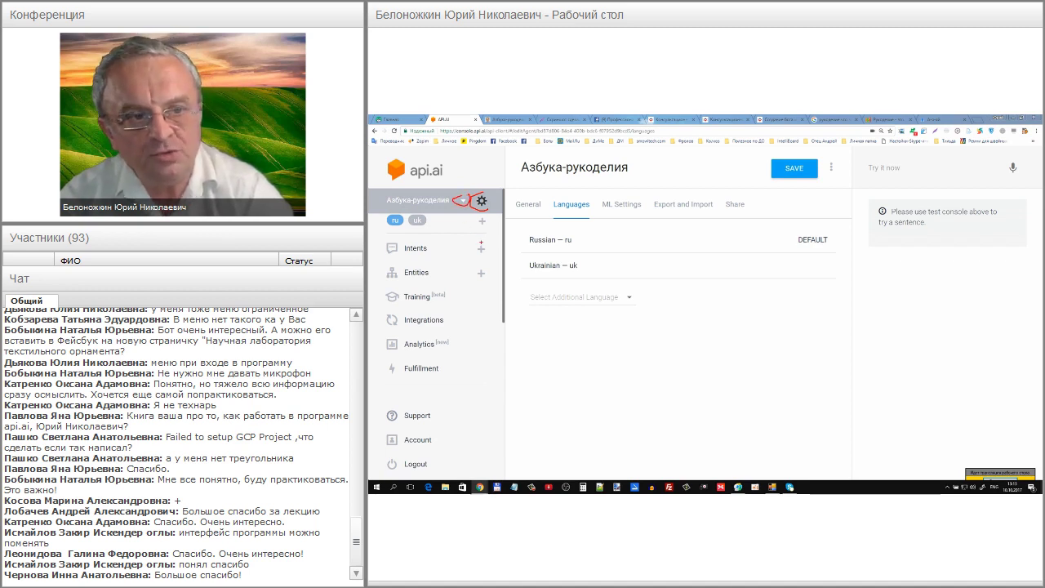
{"action": "left_click_drag", "start_coordinate": [472, 249], "coordinate": [484, 253]}
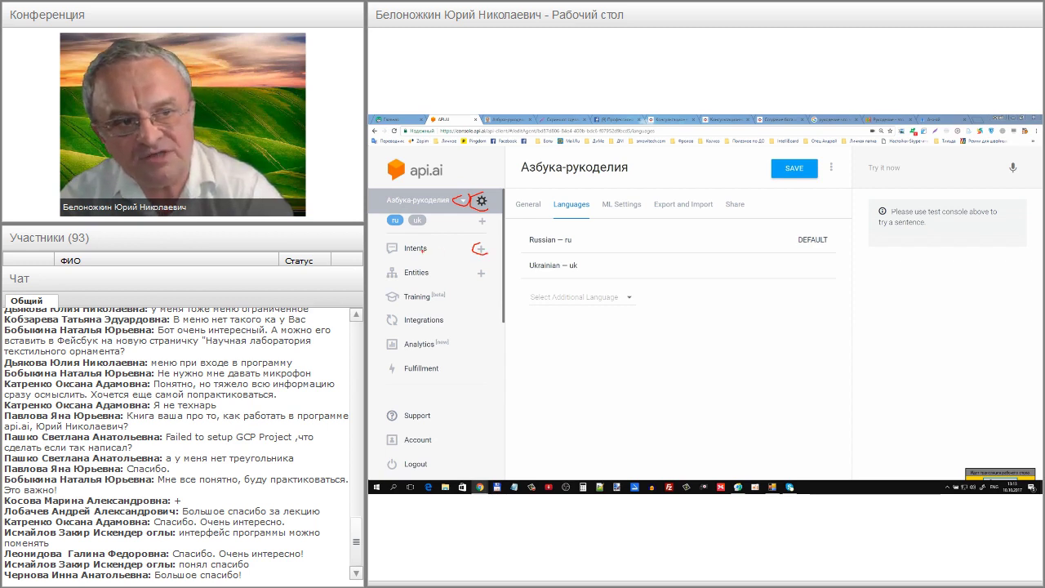
{"action": "mouse_move", "coordinate": [400, 248]}
{"action": "left_mouse_down"}
{"action": "mouse_move", "coordinate": [421, 257]}
{"action": "mouse_move", "coordinate": [432, 247]}
{"action": "left_mouse_up"}
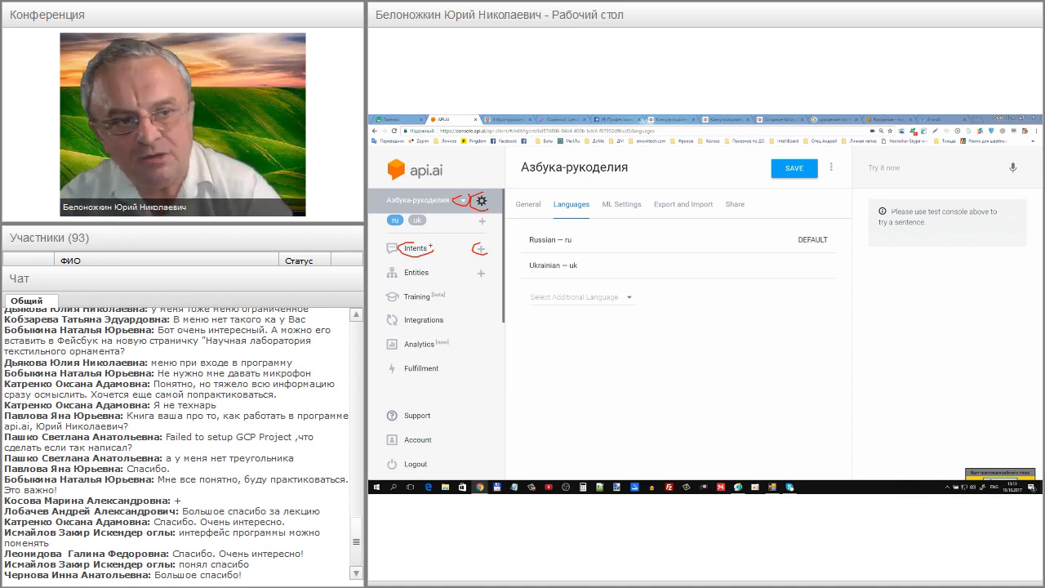
{"action": "key", "text": "Escape"}
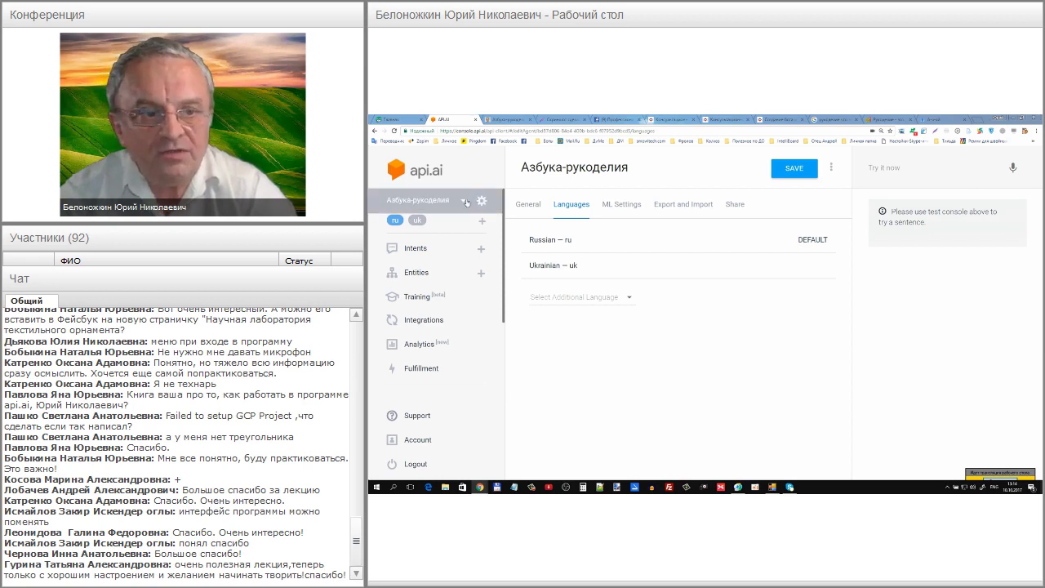
Step: Enable Small Talk for the Азбука-рукоделия agent and mark its customization progress percentages in red
{"action": "left_click", "coordinate": [465, 201]}
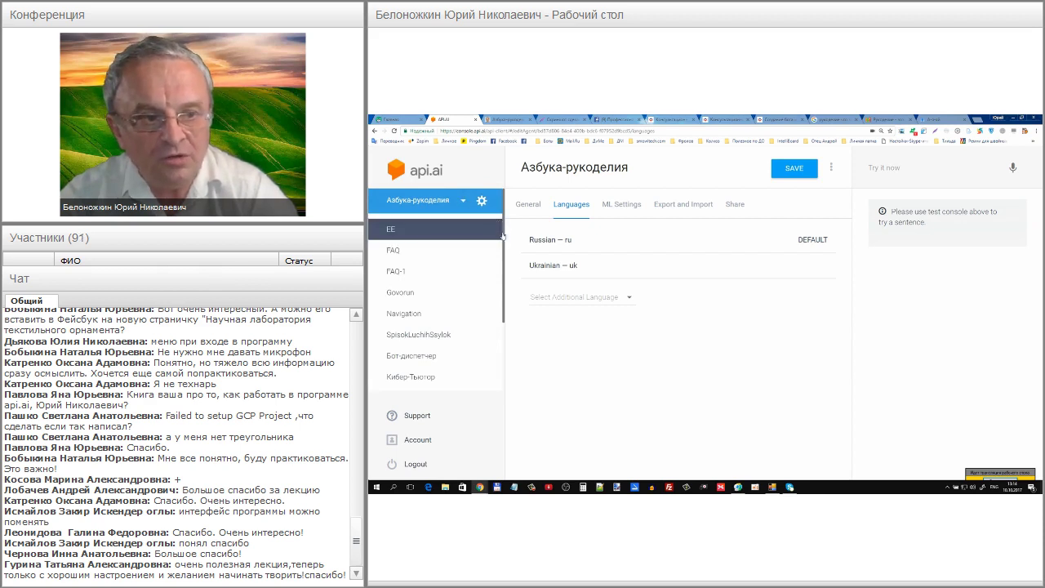
{"action": "scroll", "coordinate": [497, 261], "scroll_direction": "down", "scroll_amount": 5}
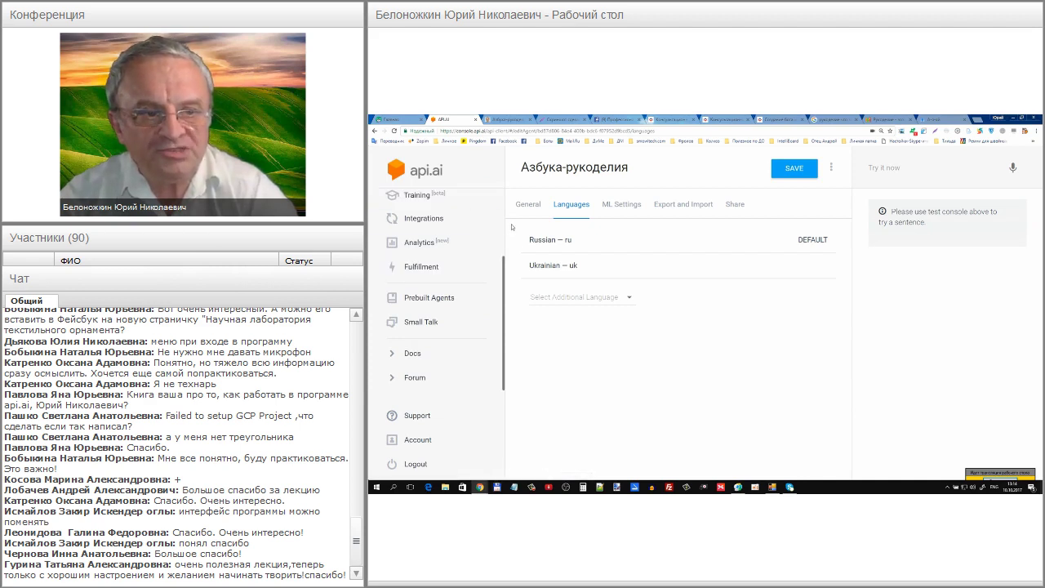
{"action": "left_click", "coordinate": [433, 323]}
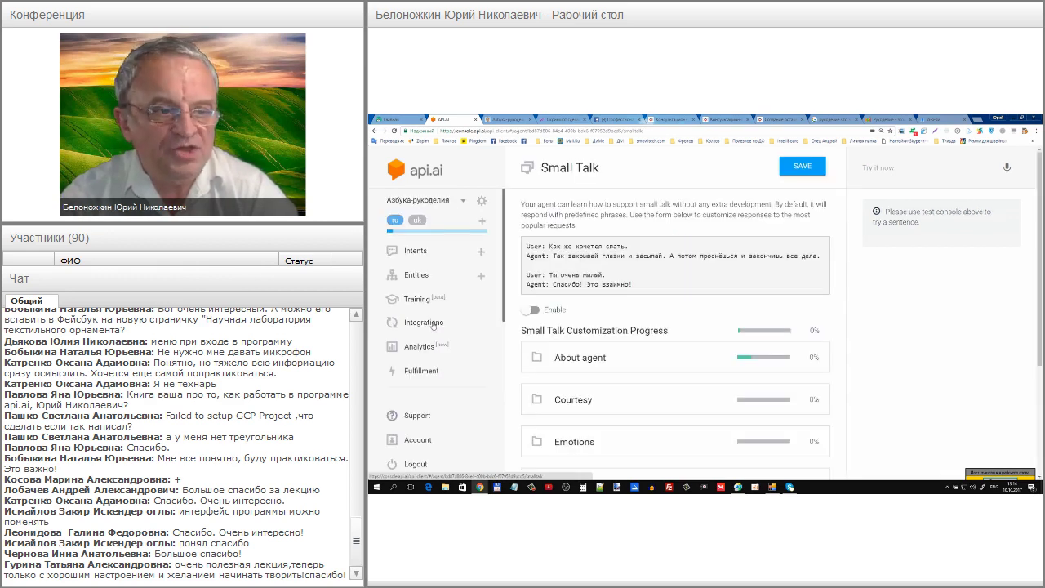
{"action": "left_click", "coordinate": [534, 310]}
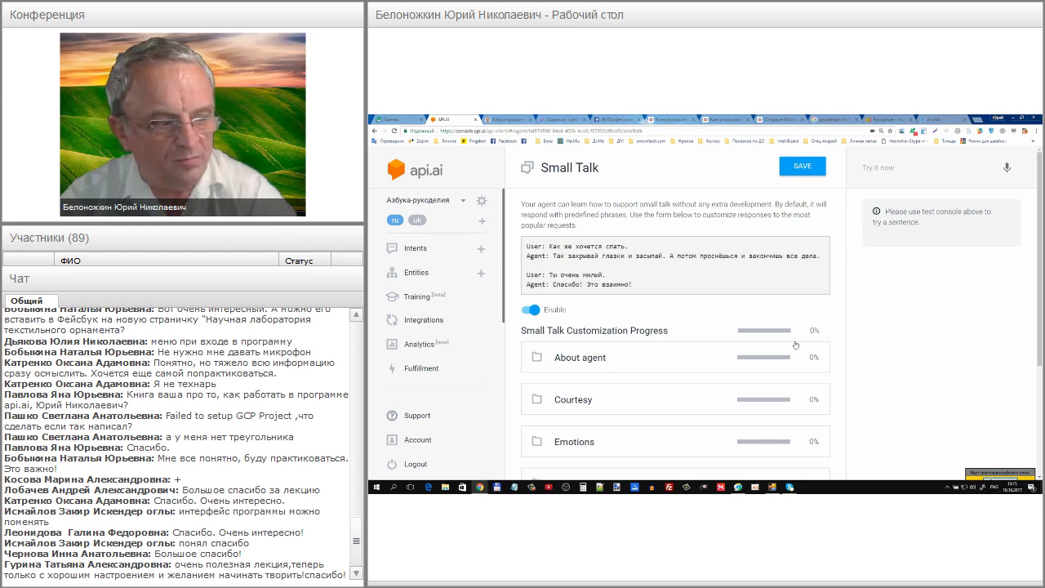
{"action": "mouse_move", "coordinate": [816, 321]}
{"action": "left_mouse_down"}
{"action": "mouse_move", "coordinate": [776, 439]}
{"action": "mouse_move", "coordinate": [823, 454]}
{"action": "left_mouse_up"}
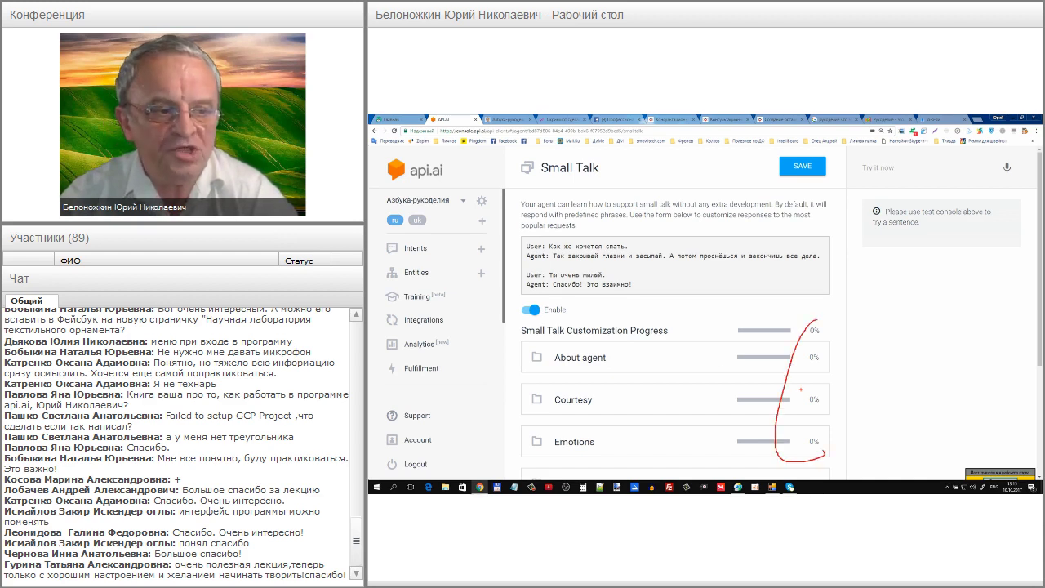
Step: In the About agent group, enter "Я робот. Я Ваш помощник!" as the answer to the question "Ты кто?"
{"action": "left_click", "coordinate": [604, 358]}
{"action": "scroll", "coordinate": [602, 358], "scroll_direction": "down", "scroll_amount": 2}
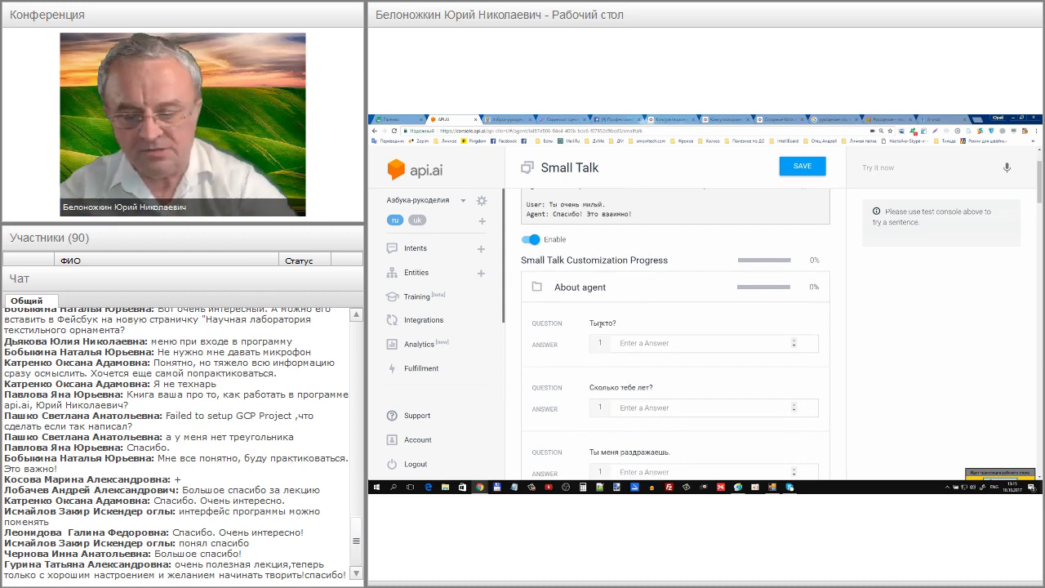
{"action": "left_click", "coordinate": [628, 342]}
{"action": "type", "text": "Я"}
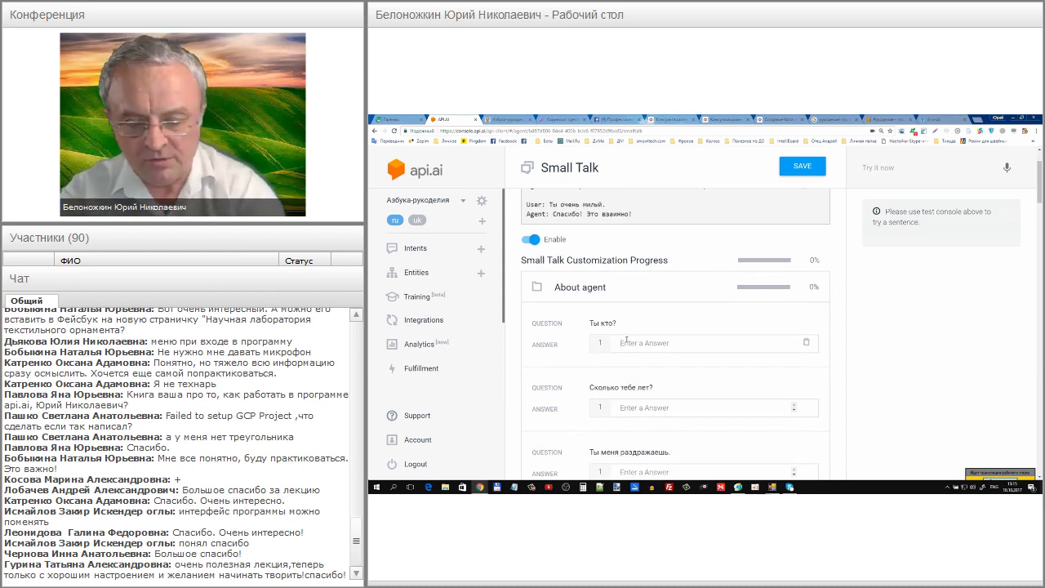
{"action": "key", "text": "BackSpace"}
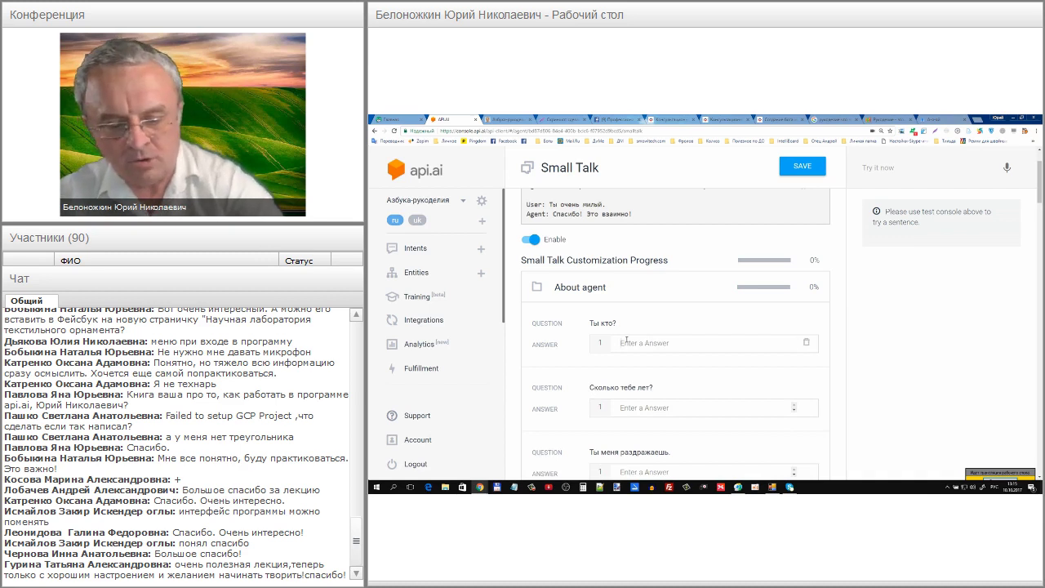
{"action": "type", "text": "Я робот. Я"}
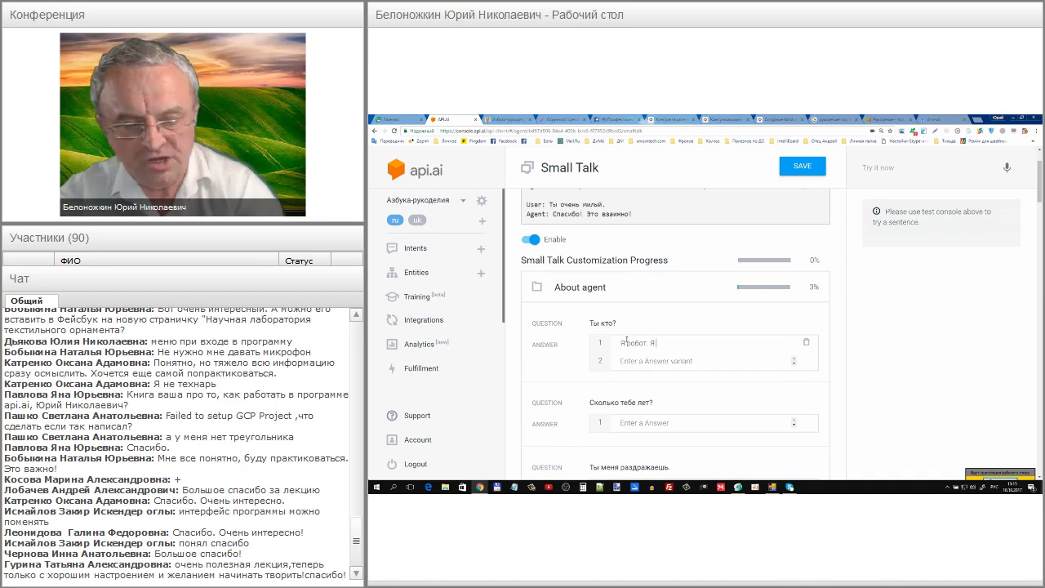
{"action": "type", "text": " п"}
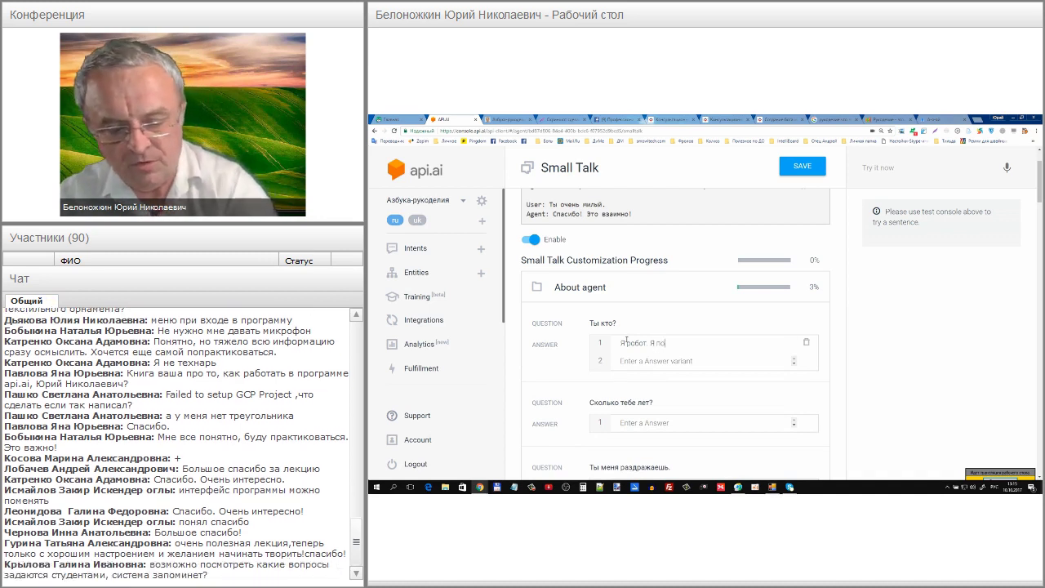
{"action": "key", "text": "BackSpace"}
{"action": "type", "text": "Ва"}
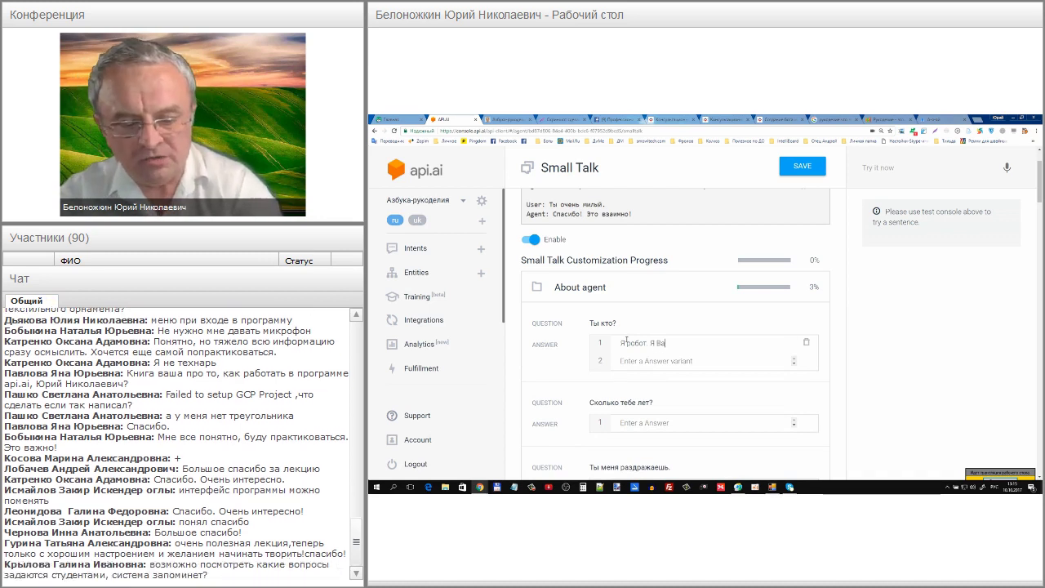
{"action": "type", "text": "ш пощник"}
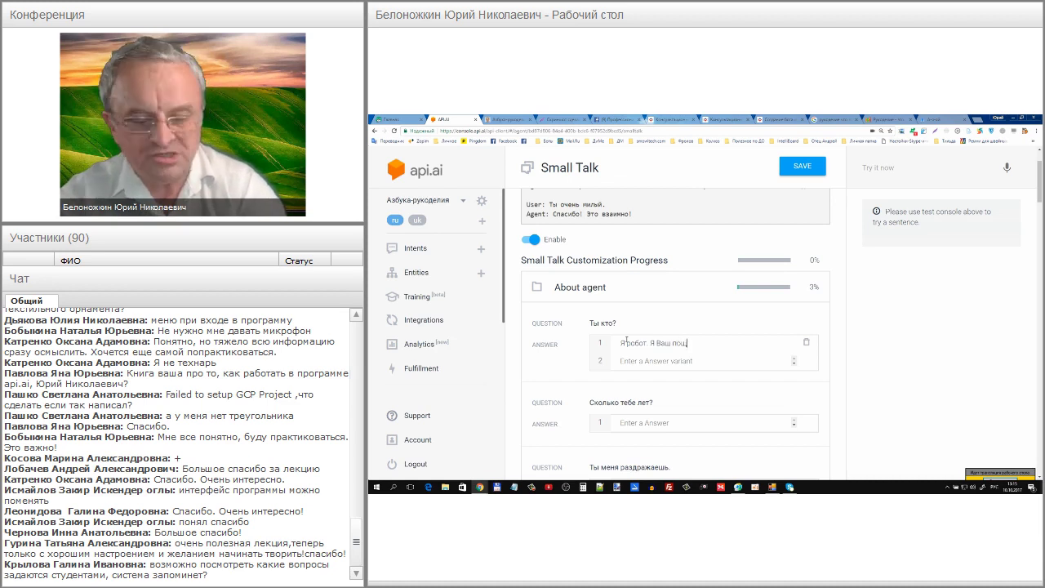
{"action": "key", "text": "BackSpace"}
{"action": "key", "text": "BackSpace"}
{"action": "key", "text": "BackSpace"}
{"action": "key", "text": "BackSpace"}
{"action": "type", "text": "мощник!"}
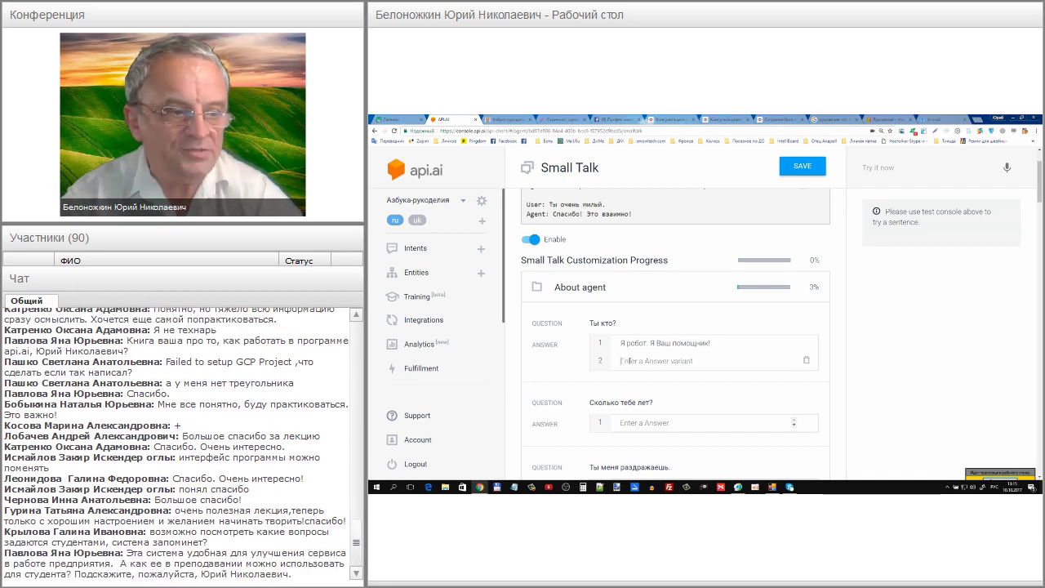
Step: In the About agent group, answer "Ты меня раздражаешь." with "Я очень стараюсь. Я еще учусь и понимаю, что не все знаю."
{"action": "scroll", "coordinate": [630, 360], "scroll_direction": "down", "scroll_amount": 1}
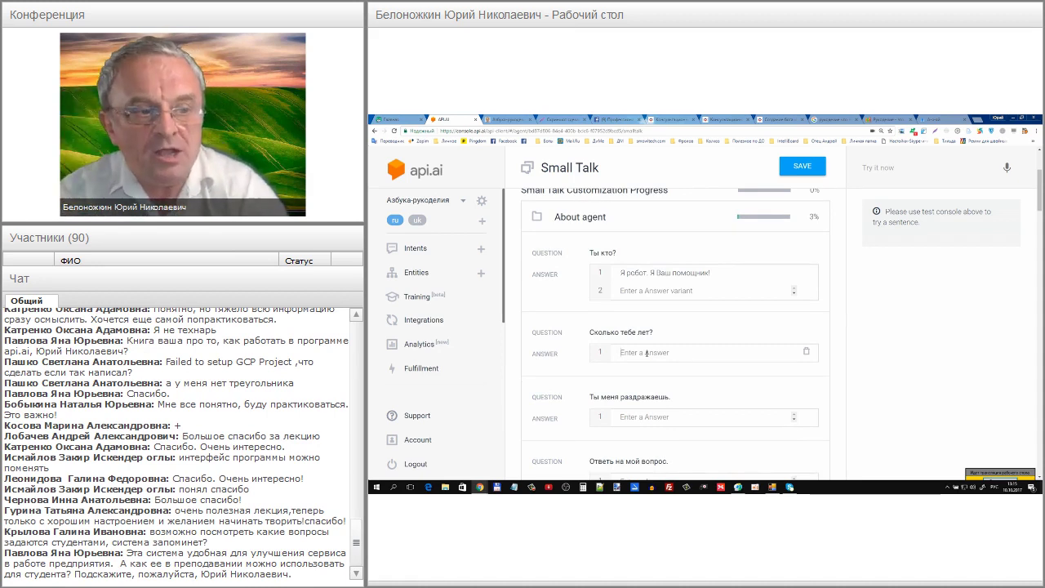
{"action": "scroll", "coordinate": [646, 353], "scroll_direction": "down", "scroll_amount": 1}
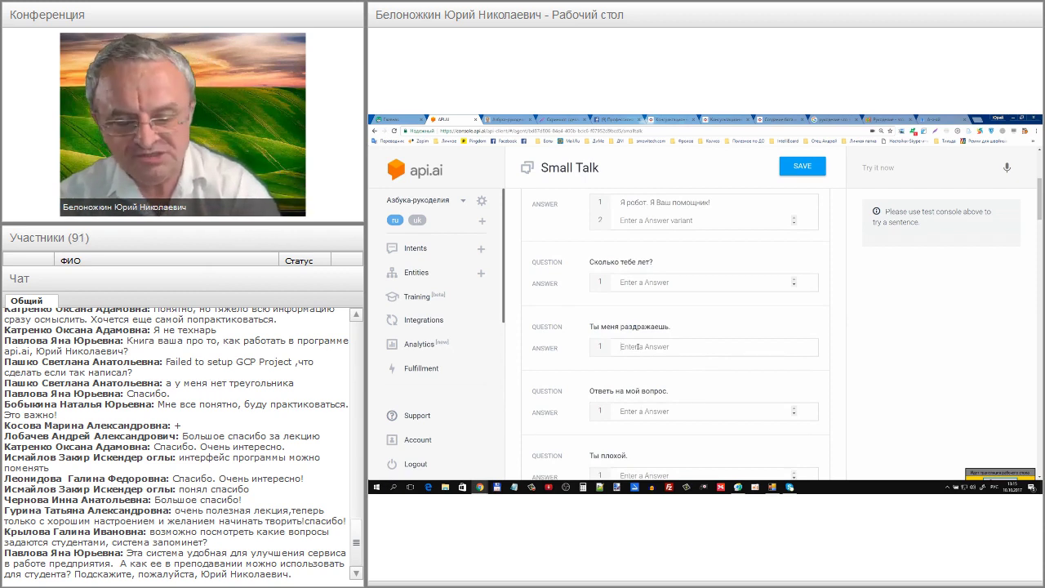
{"action": "left_click", "coordinate": [638, 347]}
{"action": "type", "text": "Я"}
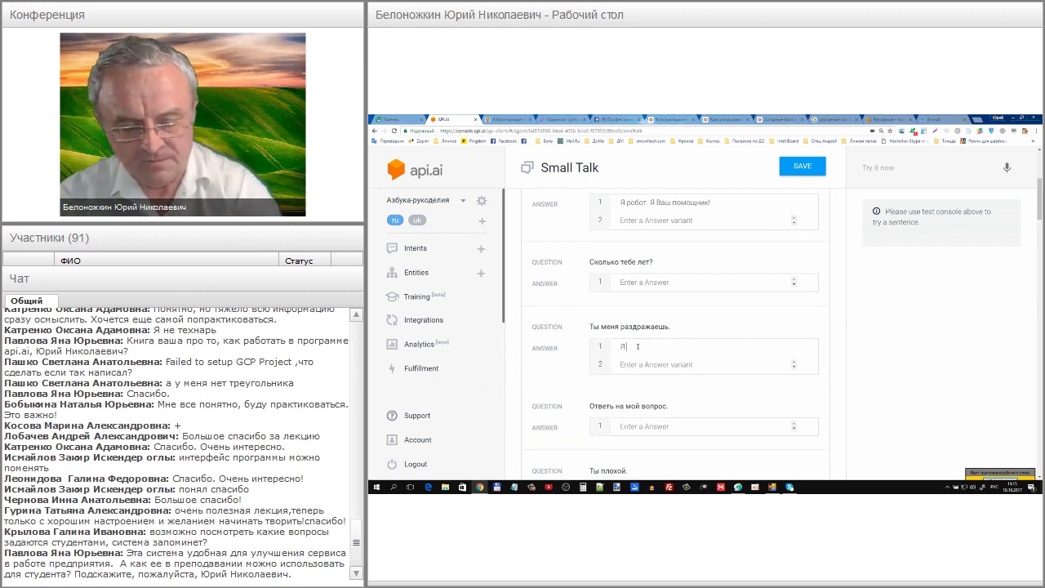
{"action": "type", "text": " очень стар"}
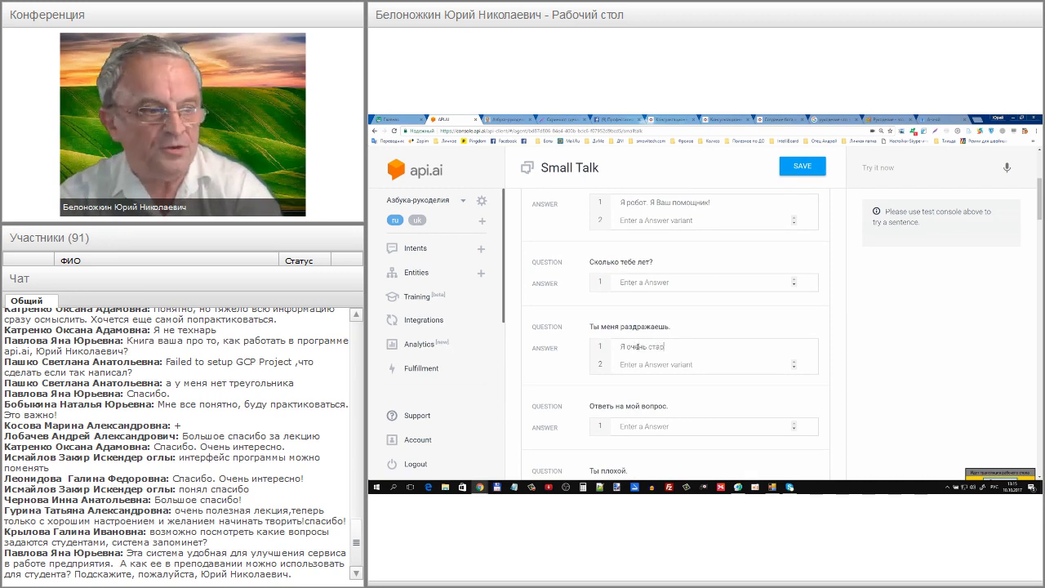
{"action": "type", "text": "аюс"}
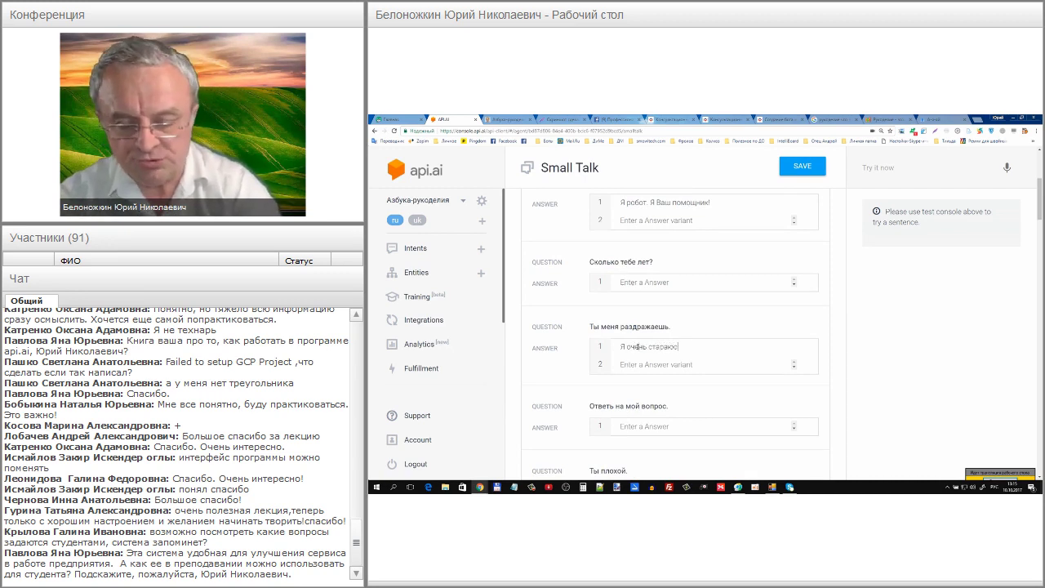
{"action": "type", "text": "ь. Я у"}
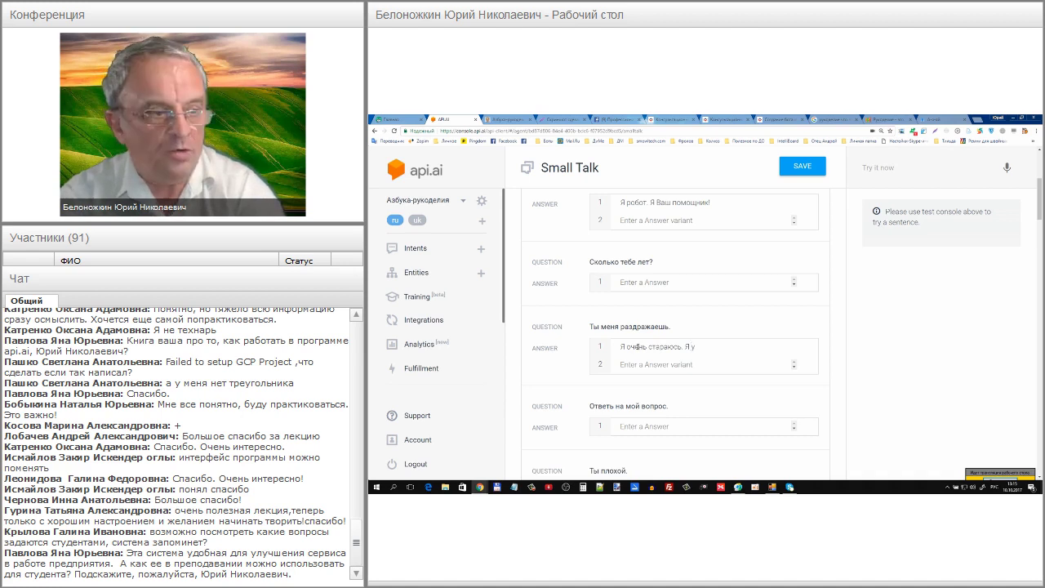
{"action": "key", "text": "BackSpace"}
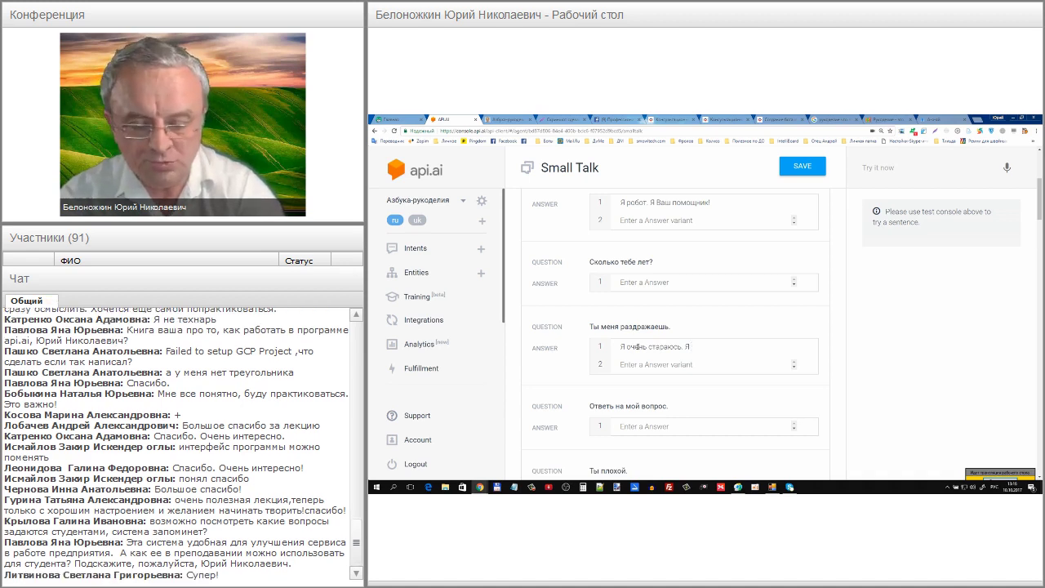
{"action": "type", "text": "еще учусь"}
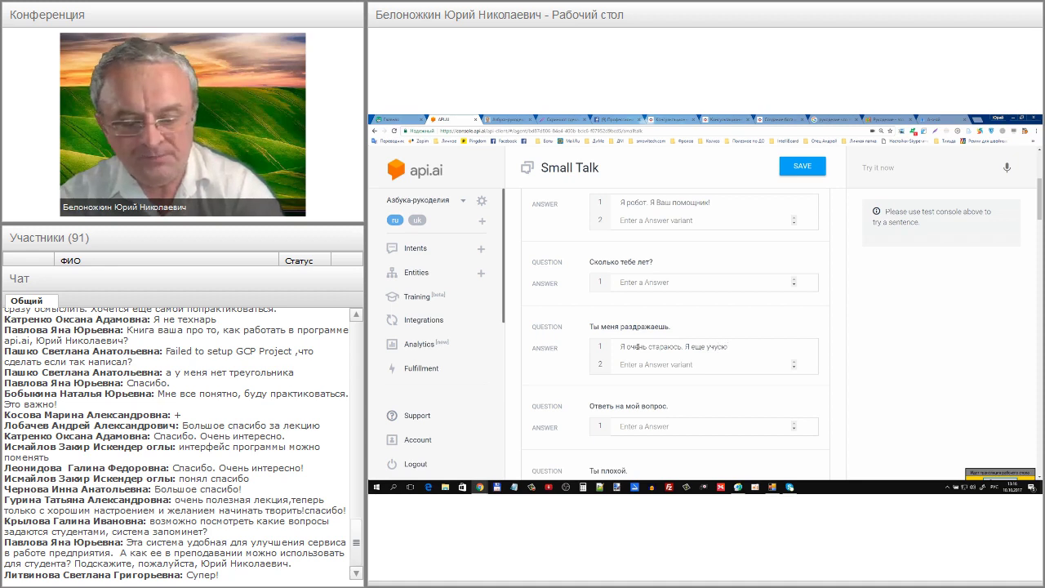
{"action": "type", "text": " и"}
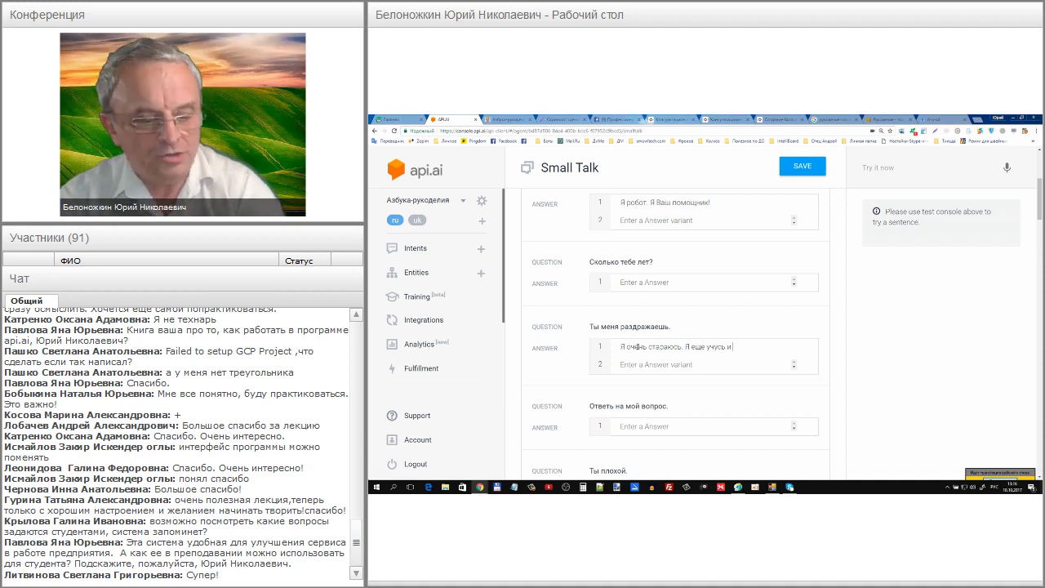
{"action": "type", "text": " понимаю"}
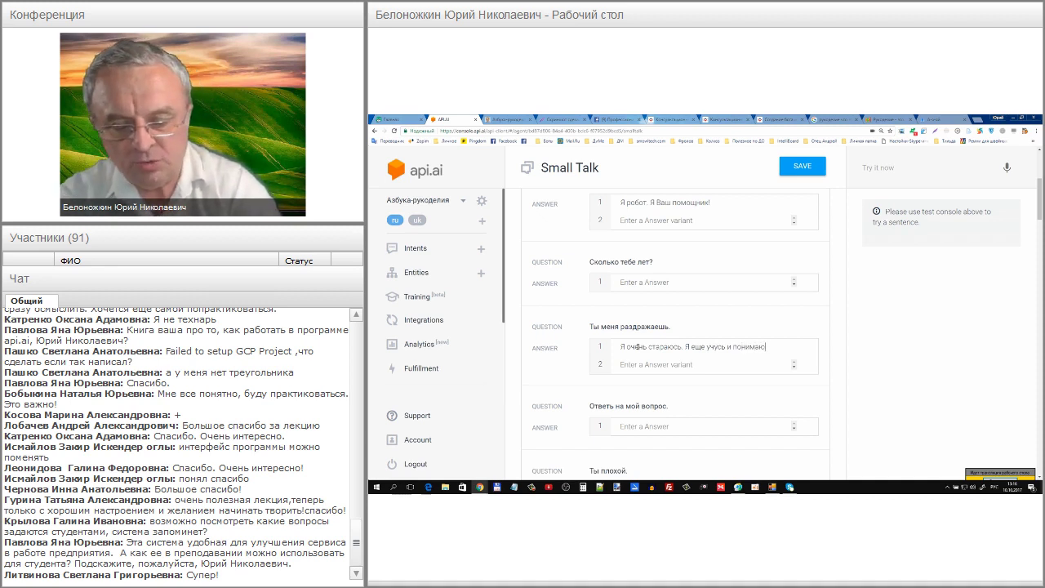
{"action": "type", "text": ", что"}
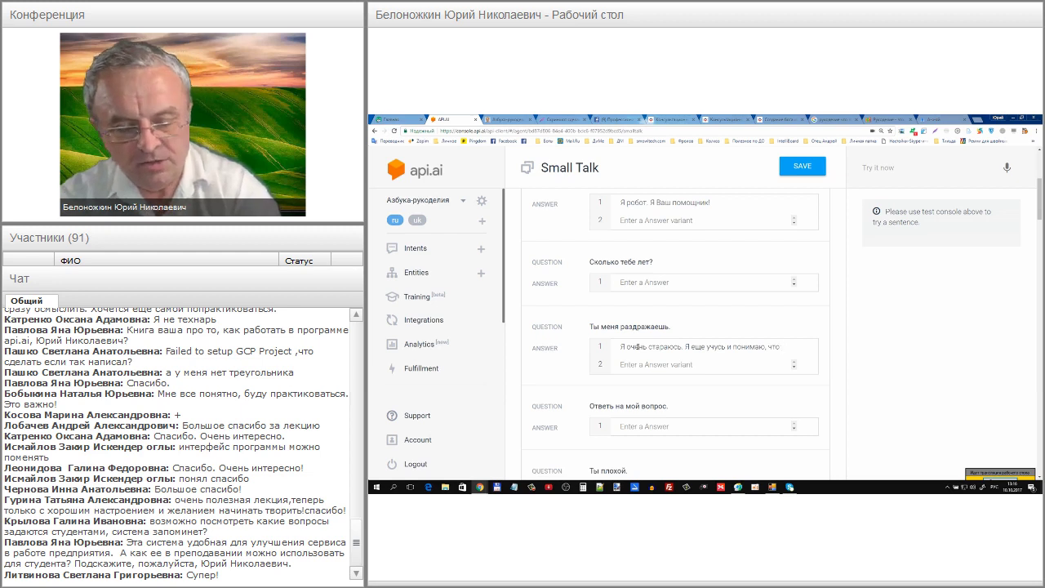
{"action": "type", "text": " не все знаю."}
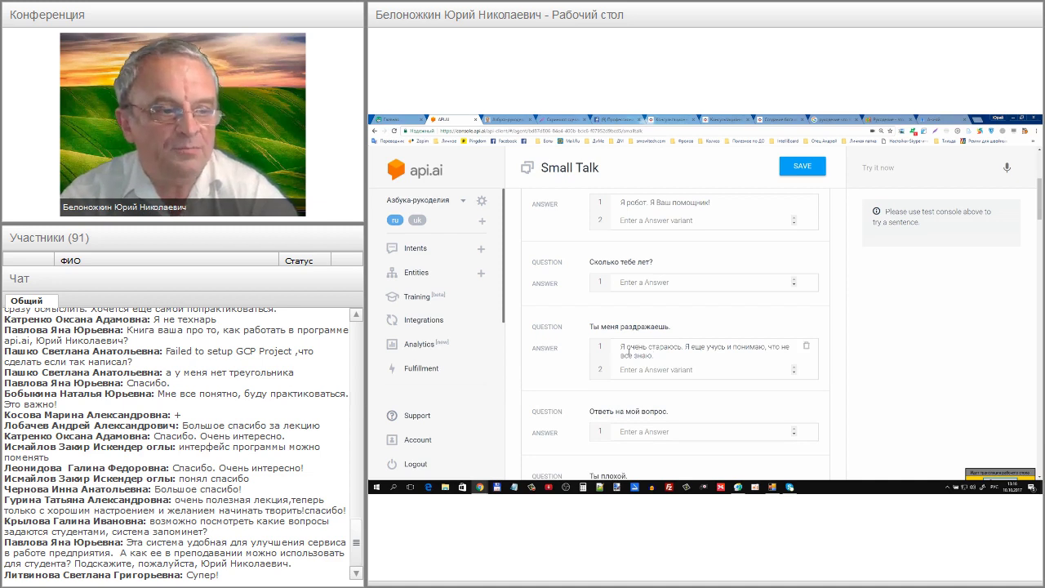
Step: Save the Small Talk answers and check the customization progress overall and for the About agent group
{"action": "scroll", "coordinate": [683, 355], "scroll_direction": "down", "scroll_amount": 1}
{"action": "scroll", "coordinate": [683, 336], "scroll_direction": "down", "scroll_amount": 2}
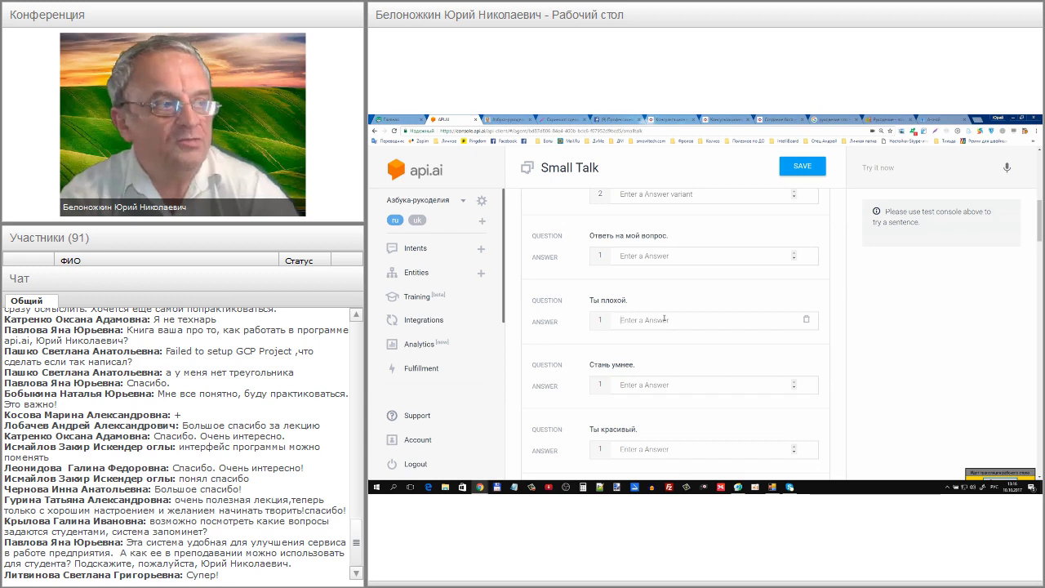
{"action": "scroll", "coordinate": [665, 319], "scroll_direction": "down", "scroll_amount": 1}
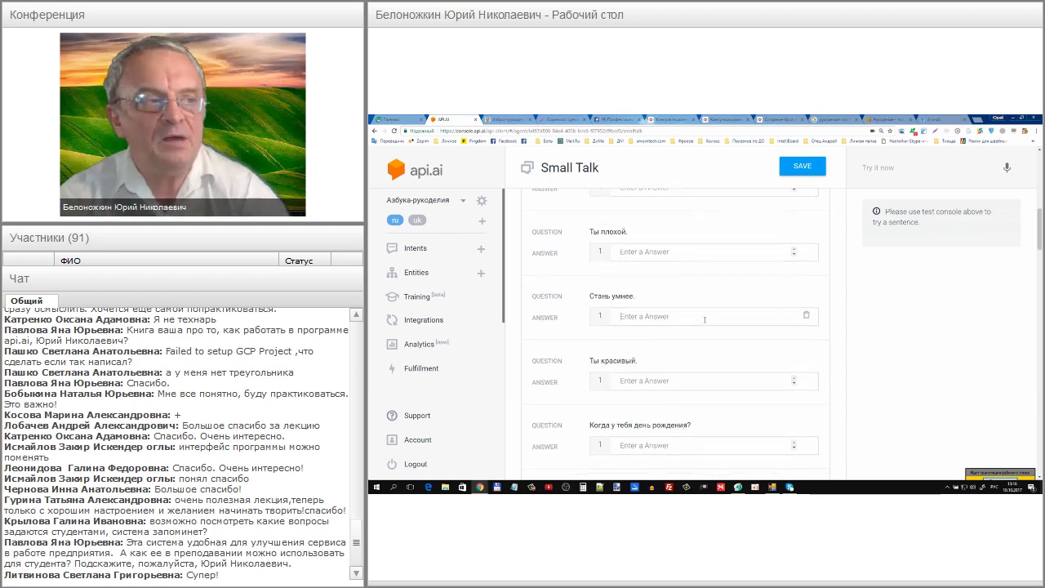
{"action": "scroll", "coordinate": [705, 319], "scroll_direction": "up", "scroll_amount": 2}
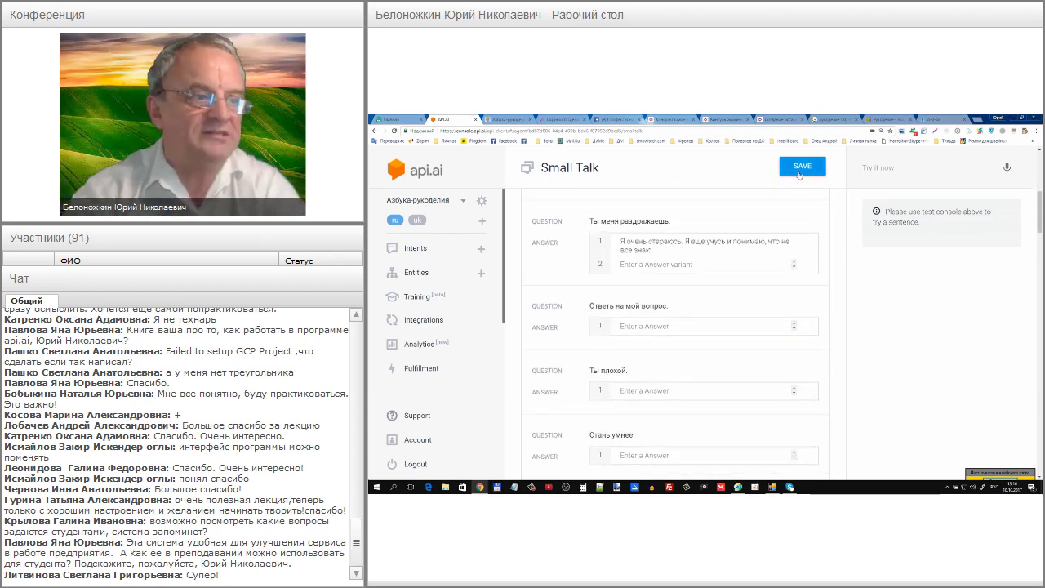
{"action": "left_click", "coordinate": [800, 169]}
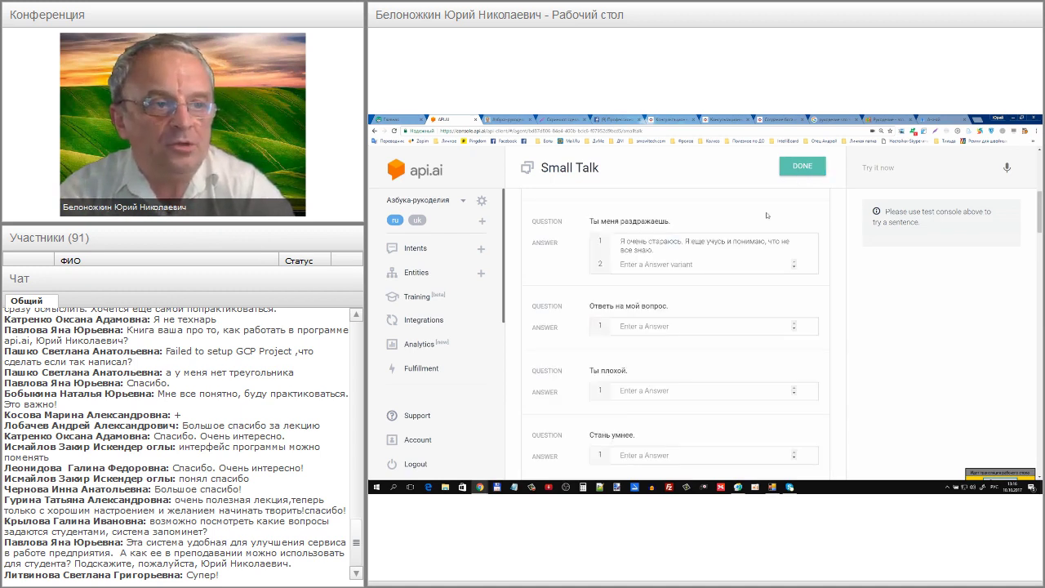
{"action": "scroll", "coordinate": [739, 220], "scroll_direction": "up", "scroll_amount": 4}
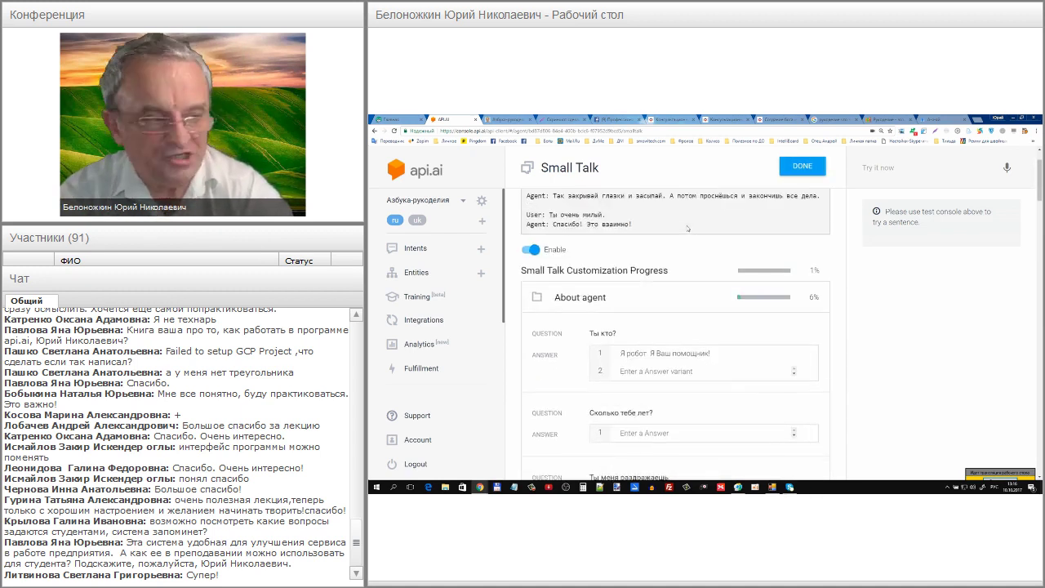
{"action": "scroll", "coordinate": [688, 229], "scroll_direction": "up", "scroll_amount": 1}
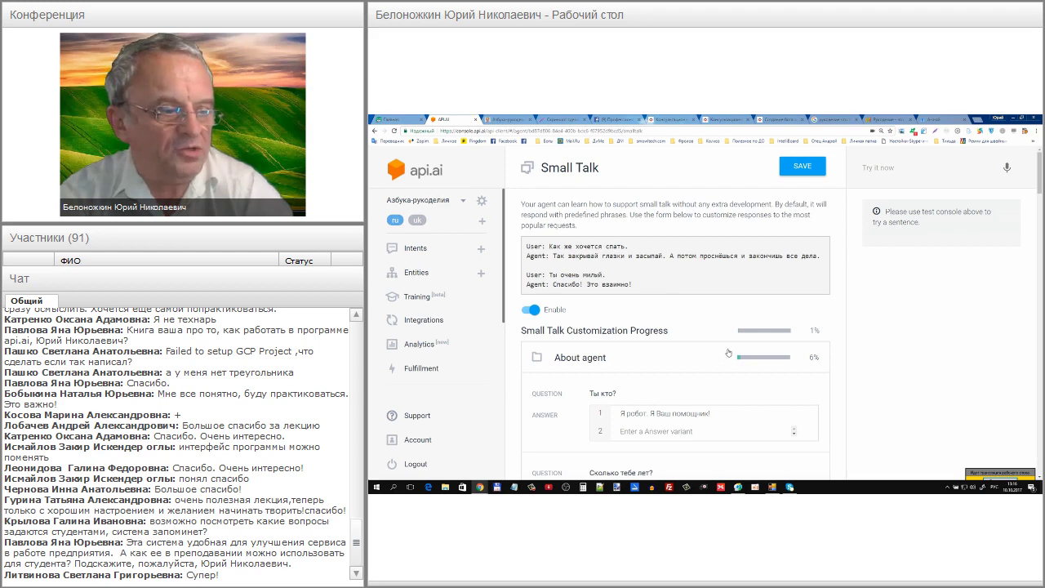
{"action": "mouse_move", "coordinate": [817, 349]}
{"action": "left_mouse_down"}
{"action": "mouse_move", "coordinate": [800, 358]}
{"action": "mouse_move", "coordinate": [812, 367]}
{"action": "left_mouse_up"}
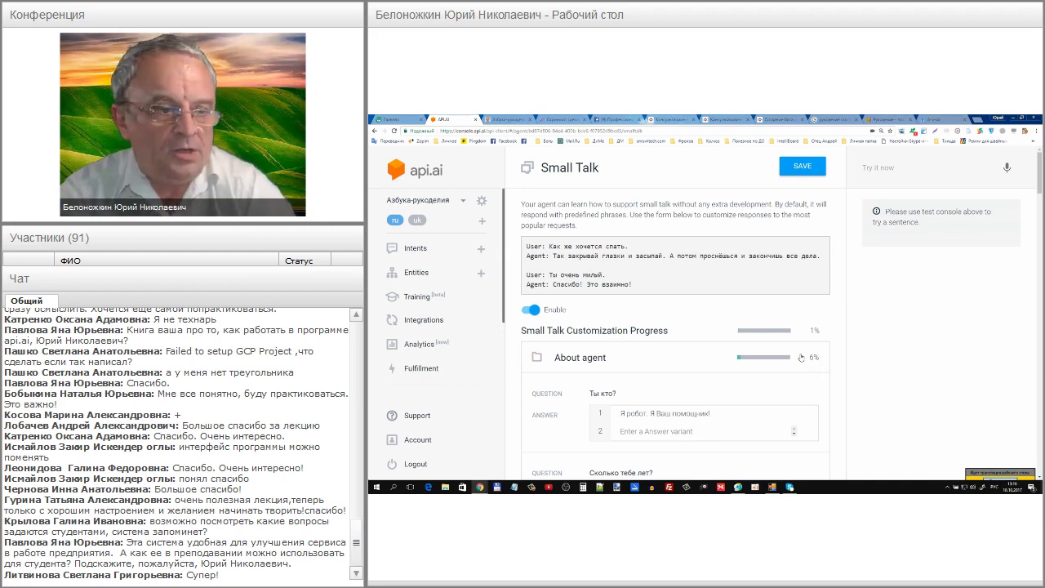
Step: Look through the remaining predefined About agent questions, from "Сколько тебе лет?" to "Ты здесь?", down to the Courtesy and Emotions groups
{"action": "scroll", "coordinate": [800, 357], "scroll_direction": "down", "scroll_amount": 3}
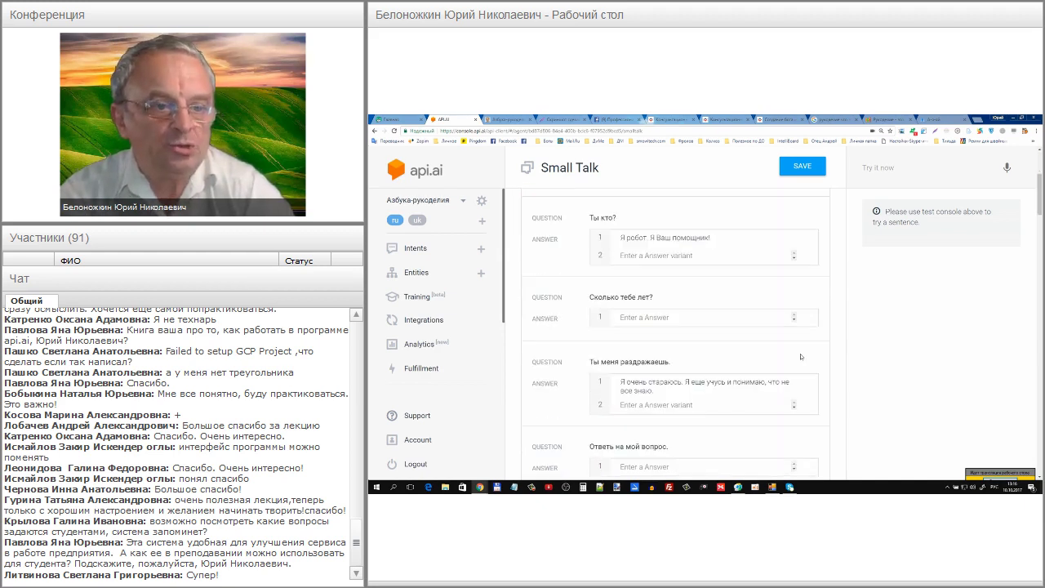
{"action": "scroll", "coordinate": [801, 357], "scroll_direction": "down", "scroll_amount": 5}
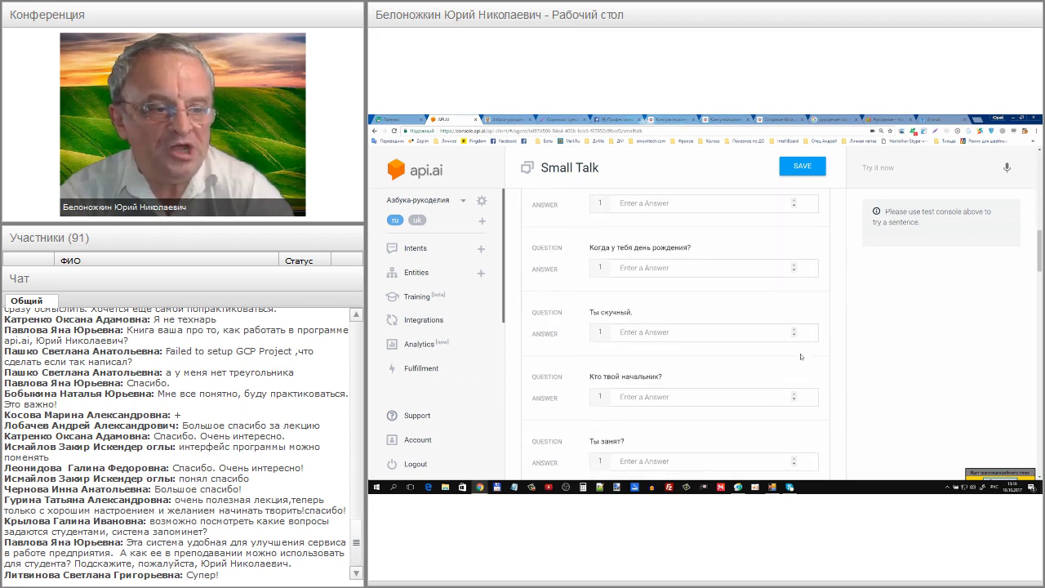
{"action": "left_click", "coordinate": [621, 396]}
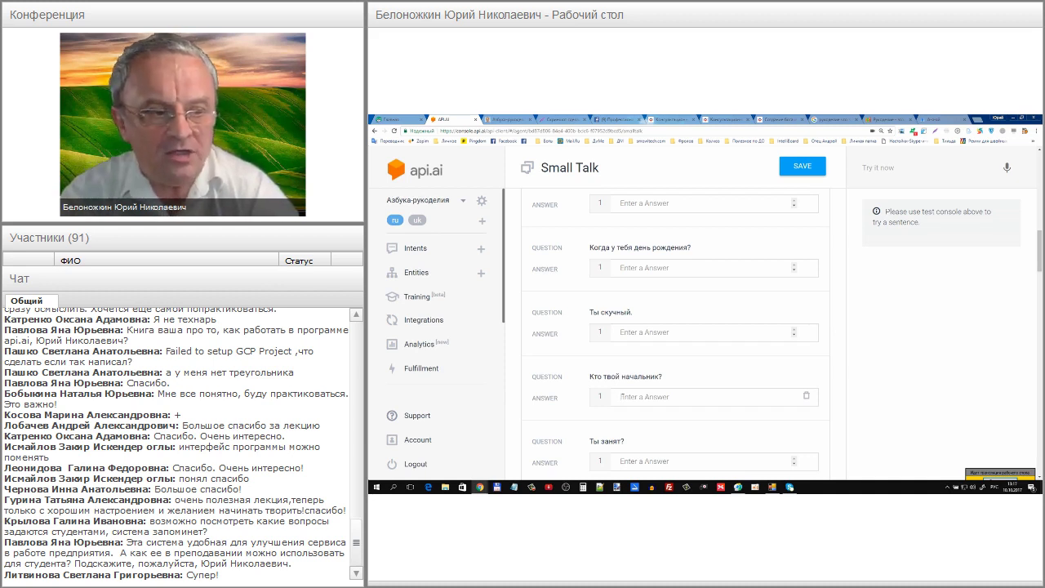
{"action": "scroll", "coordinate": [622, 397], "scroll_direction": "down", "scroll_amount": 1}
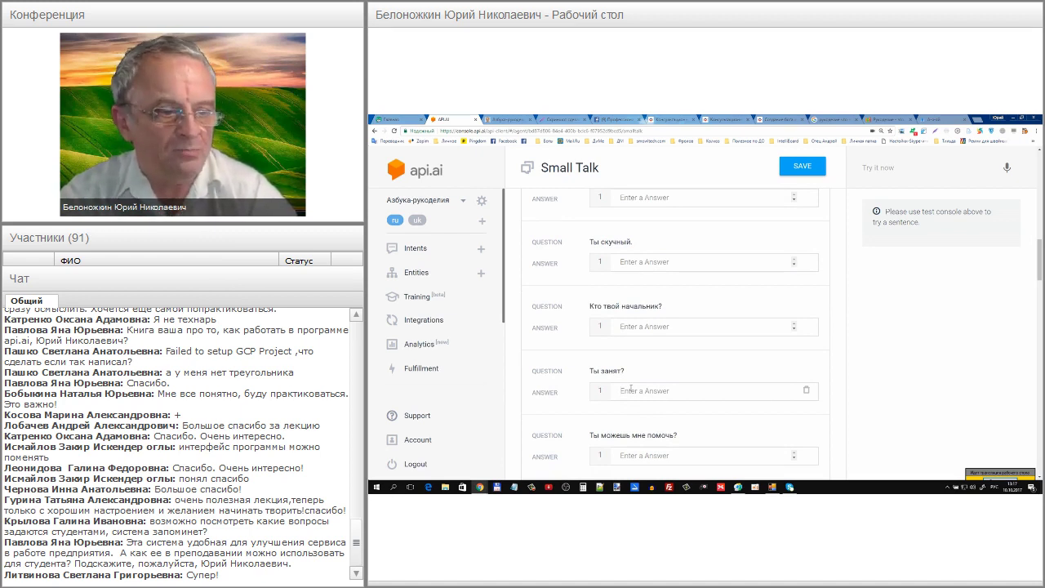
{"action": "scroll", "coordinate": [637, 396], "scroll_direction": "down", "scroll_amount": 2}
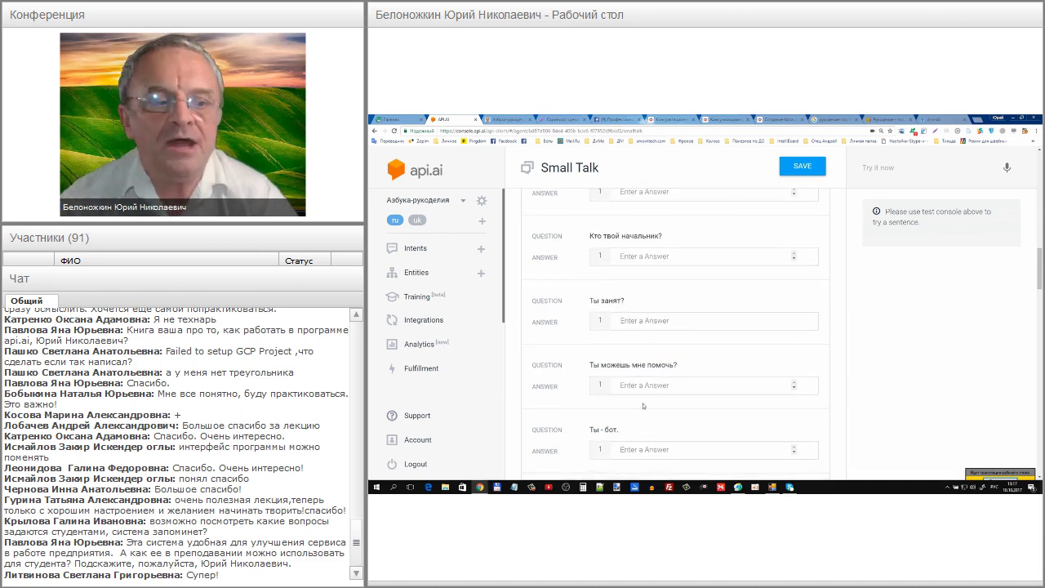
{"action": "mouse_move", "coordinate": [643, 385]}
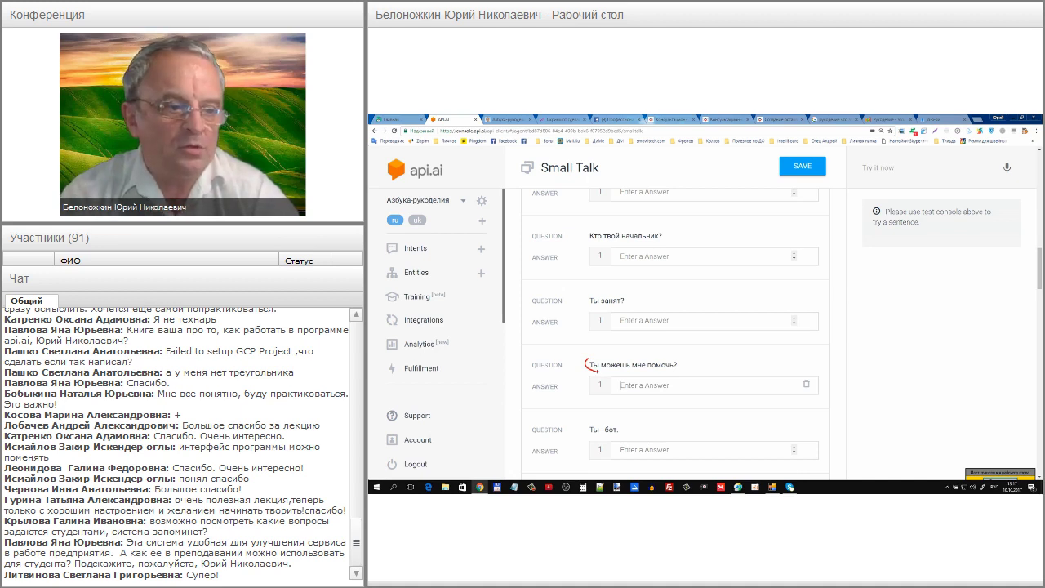
{"action": "scroll", "coordinate": [640, 405], "scroll_direction": "down", "scroll_amount": 3}
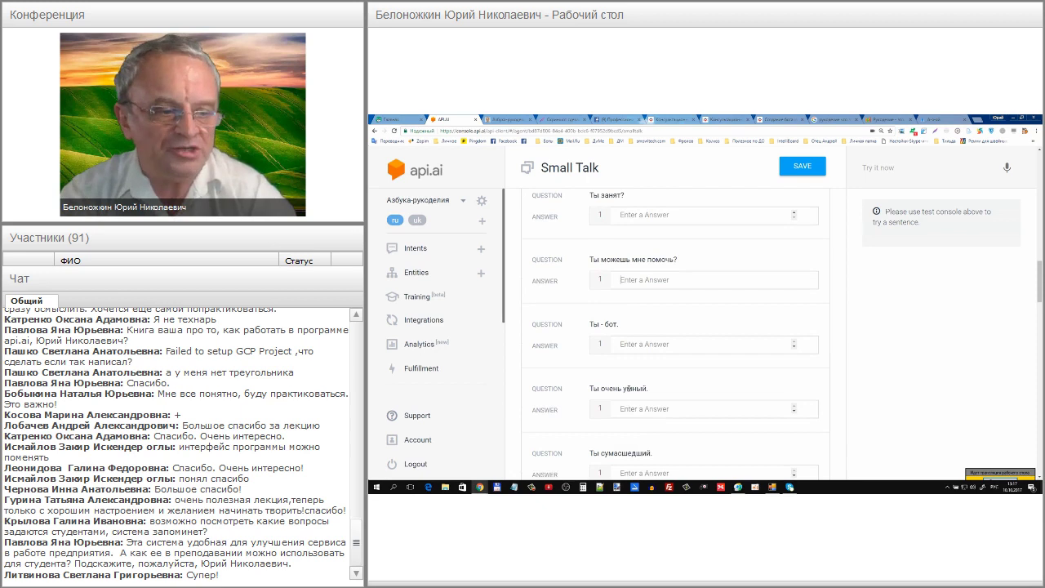
{"action": "scroll", "coordinate": [631, 410], "scroll_direction": "down", "scroll_amount": 3}
{"action": "scroll", "coordinate": [632, 413], "scroll_direction": "down", "scroll_amount": 6}
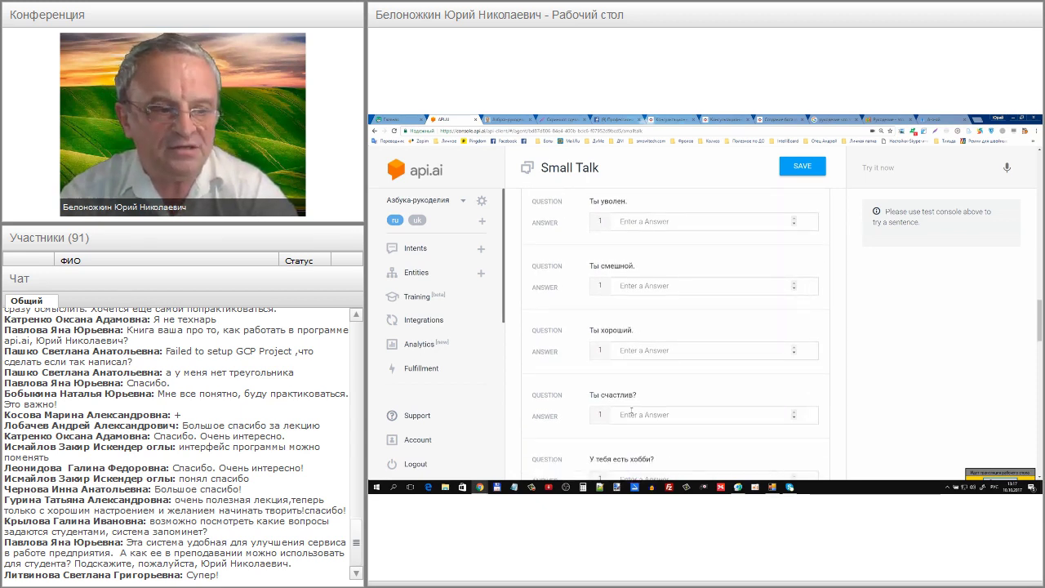
{"action": "scroll", "coordinate": [623, 415], "scroll_direction": "down", "scroll_amount": 2}
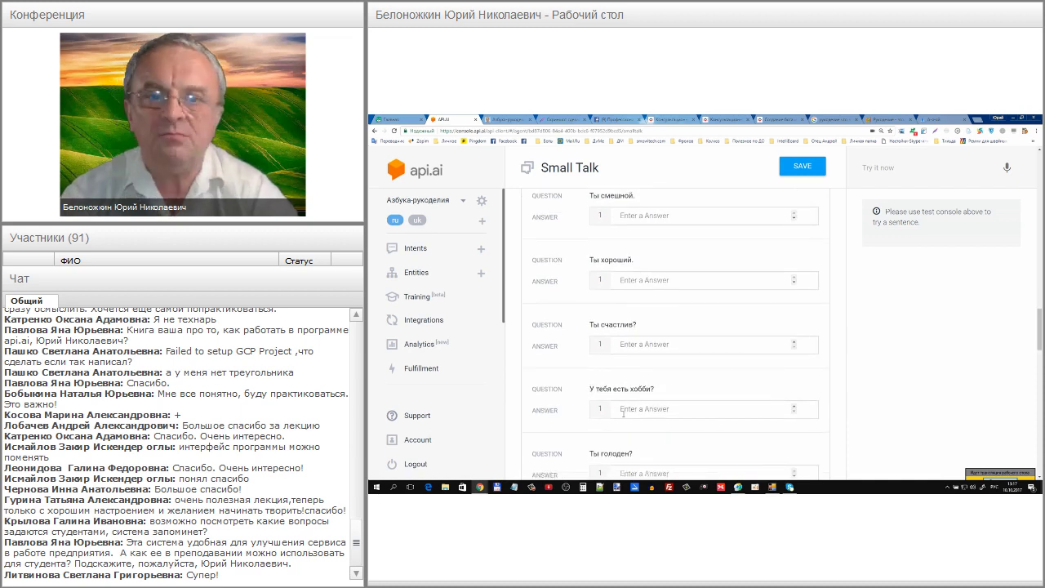
{"action": "scroll", "coordinate": [624, 414], "scroll_direction": "down", "scroll_amount": 7}
{"action": "scroll", "coordinate": [624, 417], "scroll_direction": "down", "scroll_amount": 1}
{"action": "scroll", "coordinate": [623, 416], "scroll_direction": "down", "scroll_amount": 8}
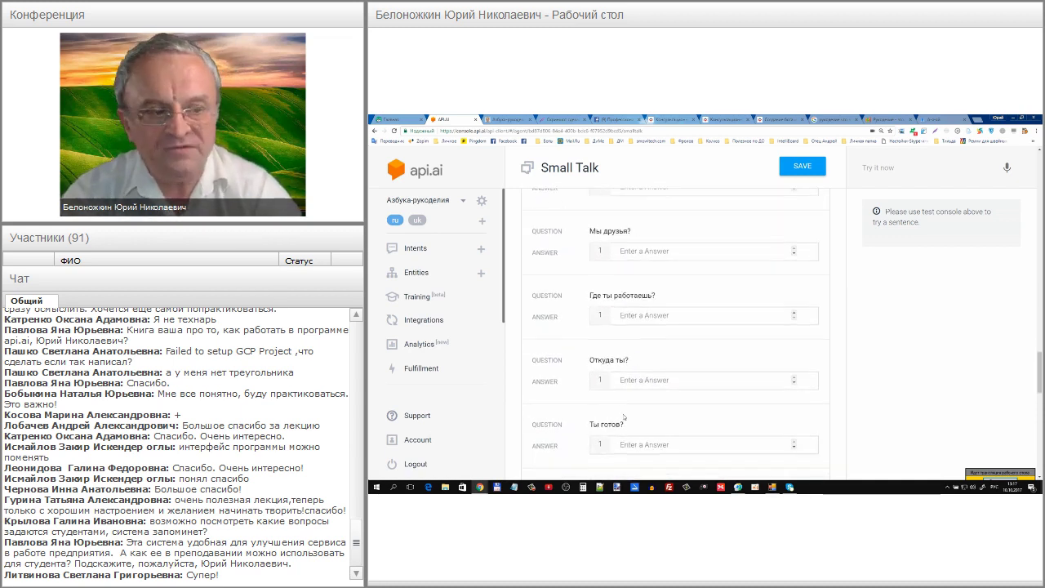
{"action": "scroll", "coordinate": [623, 416], "scroll_direction": "down", "scroll_amount": 3}
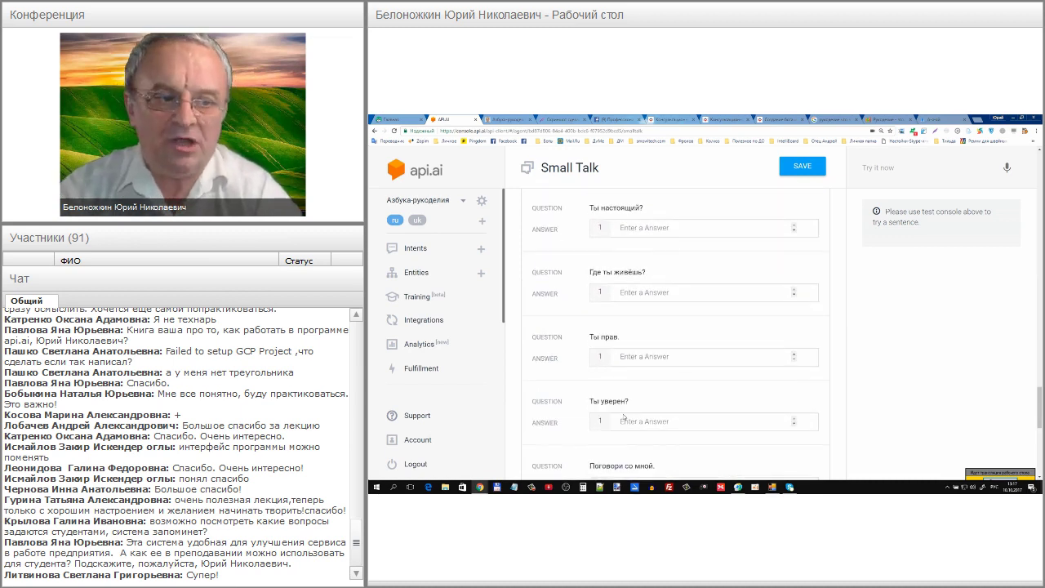
{"action": "scroll", "coordinate": [623, 417], "scroll_direction": "down", "scroll_amount": 4}
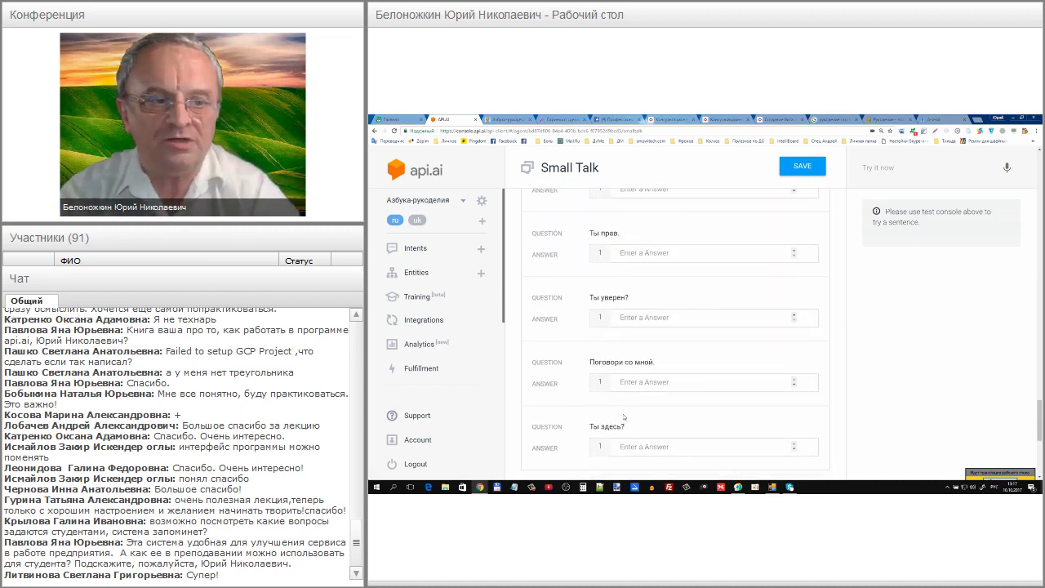
{"action": "scroll", "coordinate": [434, 339], "scroll_direction": "down", "scroll_amount": 2}
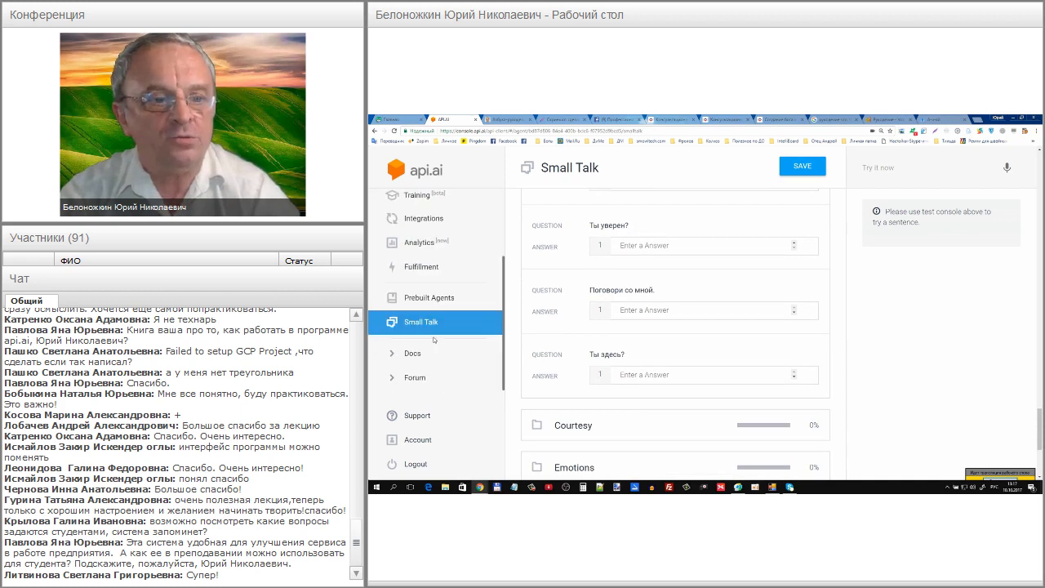
Step: Return to the beginning of the Small Talk page and save the agent's Small Talk settings again
{"action": "left_click", "coordinate": [431, 324]}
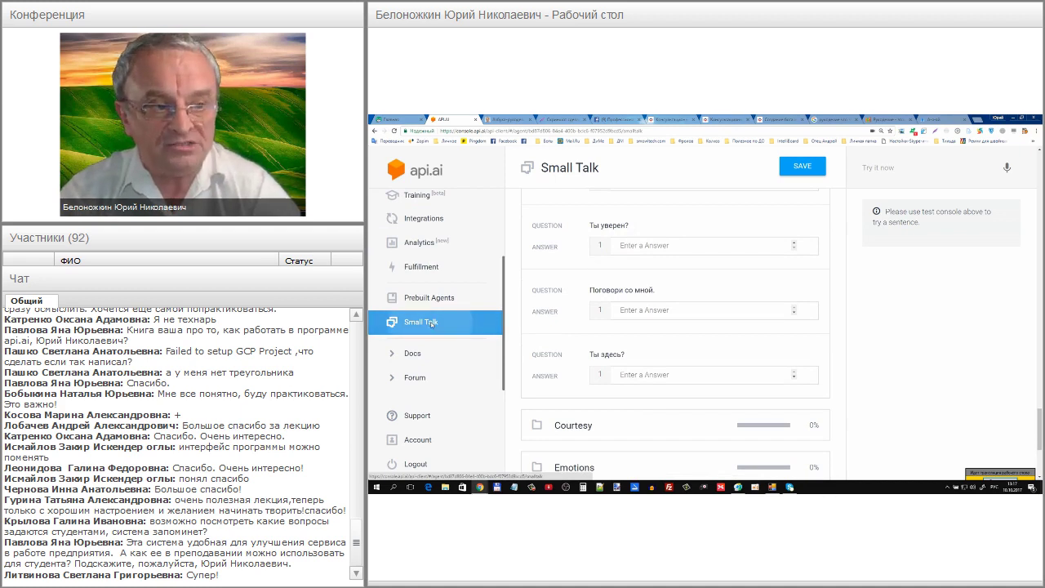
{"action": "scroll", "coordinate": [657, 298], "scroll_direction": "up", "scroll_amount": 3}
{"action": "scroll", "coordinate": [657, 298], "scroll_direction": "up", "scroll_amount": 10}
{"action": "scroll", "coordinate": [657, 298], "scroll_direction": "up", "scroll_amount": 10}
{"action": "scroll", "coordinate": [658, 298], "scroll_direction": "up", "scroll_amount": 10}
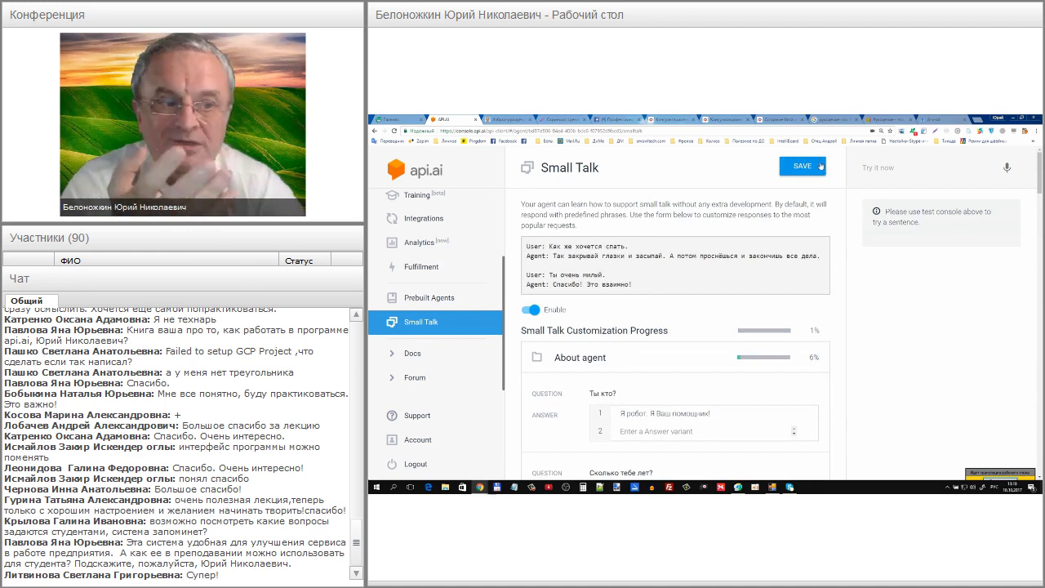
{"action": "left_click", "coordinate": [820, 167]}
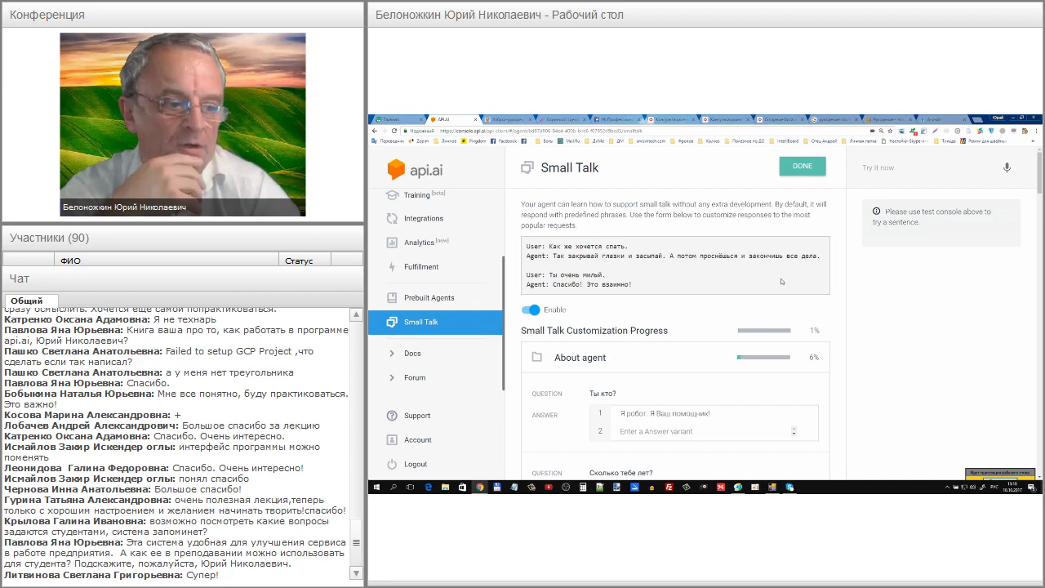
Step: Look through the predefined About agent questions once more, down past "Ты занят?" and "Ты - бот." to "Ты счастлив?"
{"action": "scroll", "coordinate": [771, 298], "scroll_direction": "down", "scroll_amount": 4}
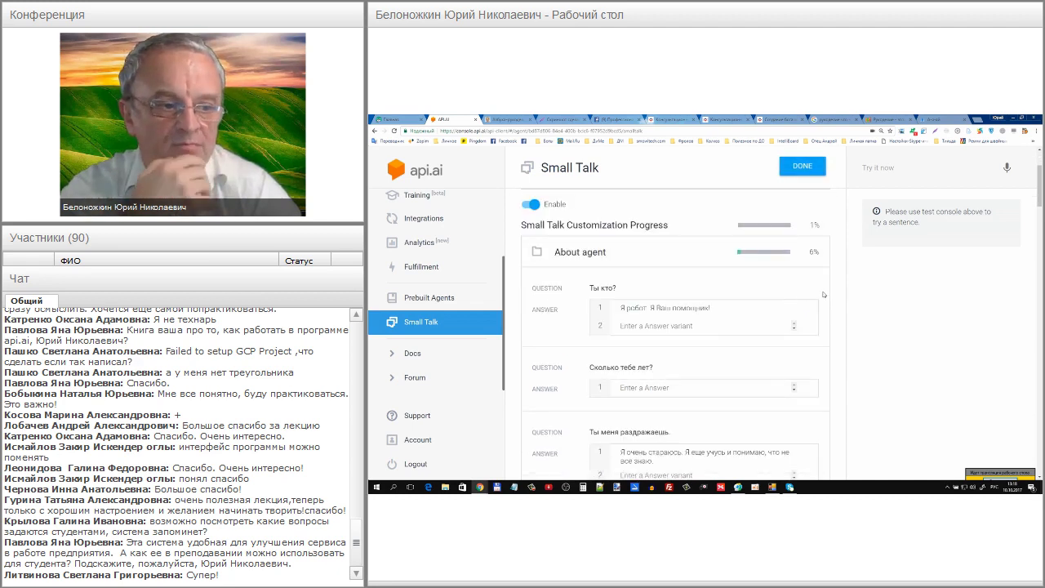
{"action": "scroll", "coordinate": [825, 295], "scroll_direction": "down", "scroll_amount": 5}
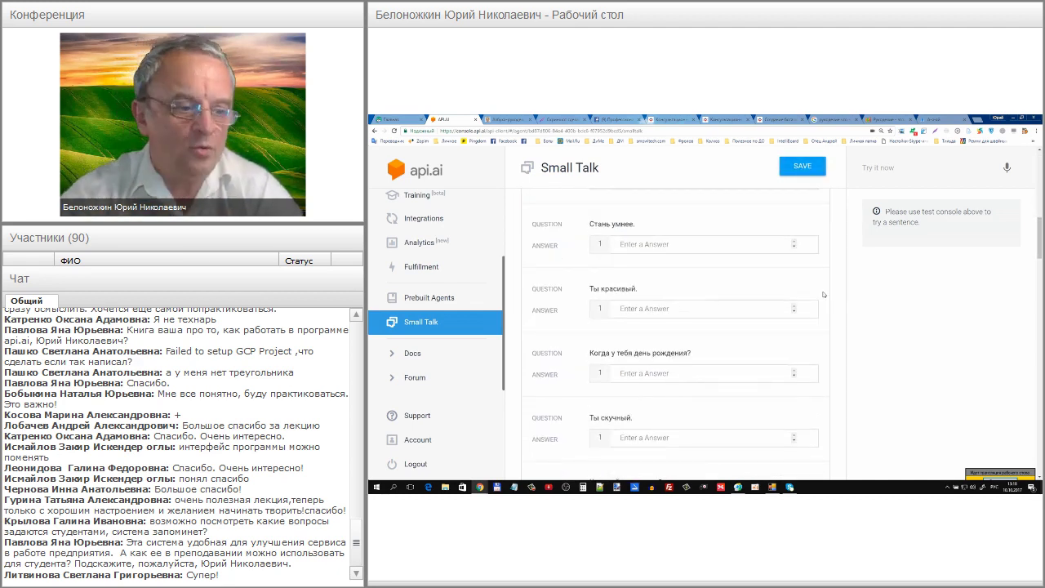
{"action": "scroll", "coordinate": [824, 295], "scroll_direction": "down", "scroll_amount": 1}
{"action": "scroll", "coordinate": [824, 295], "scroll_direction": "down", "scroll_amount": 6}
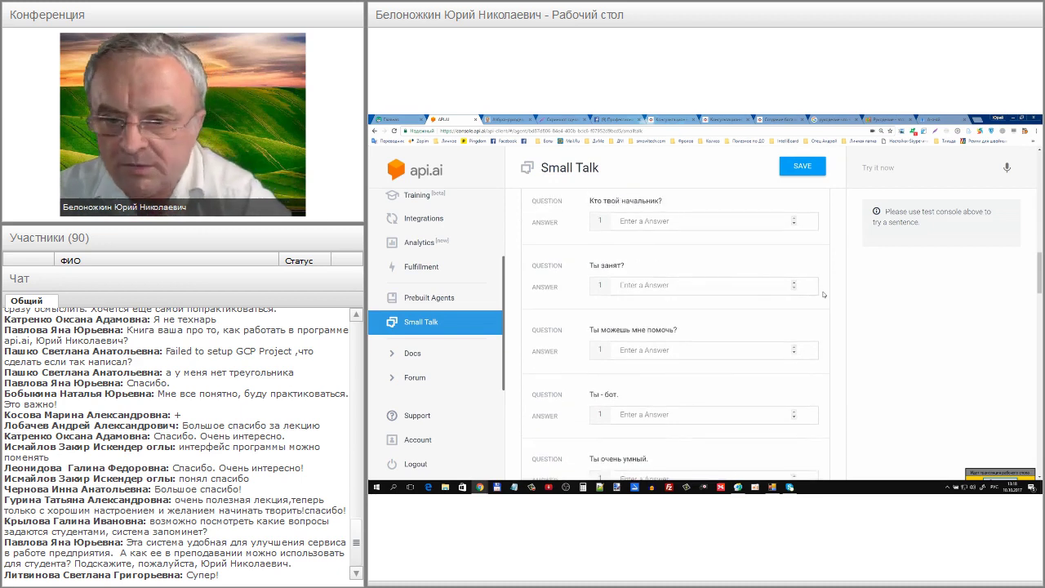
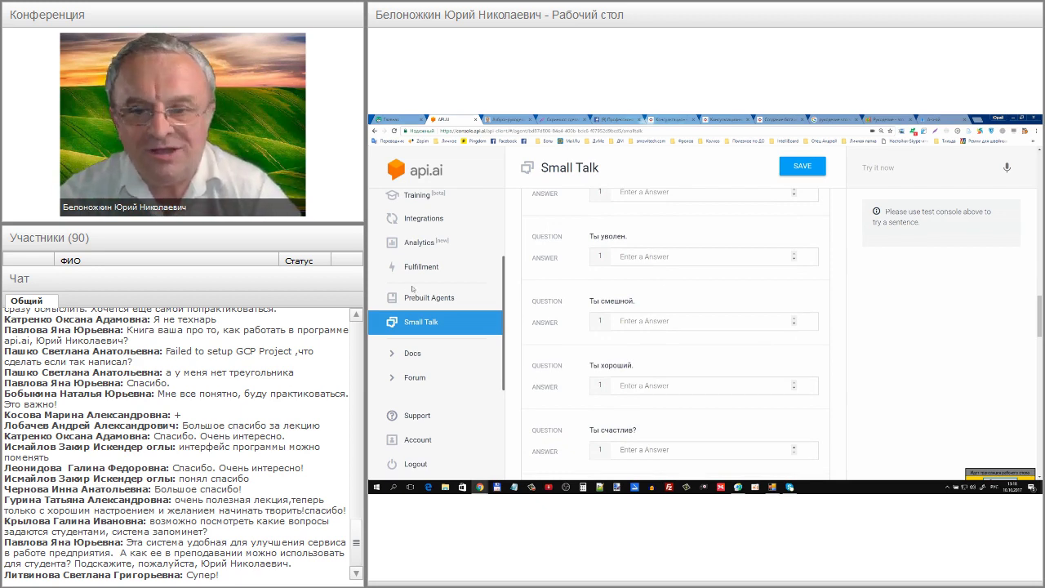
Step: Open the Training section of the agent "Азбука-рукоделия"
{"action": "scroll", "coordinate": [459, 299], "scroll_direction": "up", "scroll_amount": 3}
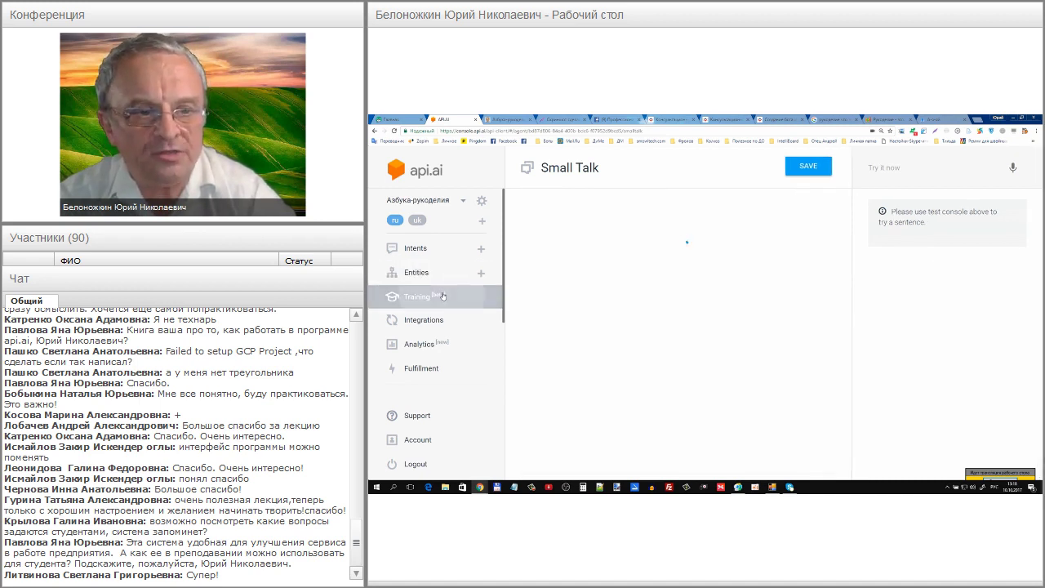
{"action": "left_click", "coordinate": [443, 296]}
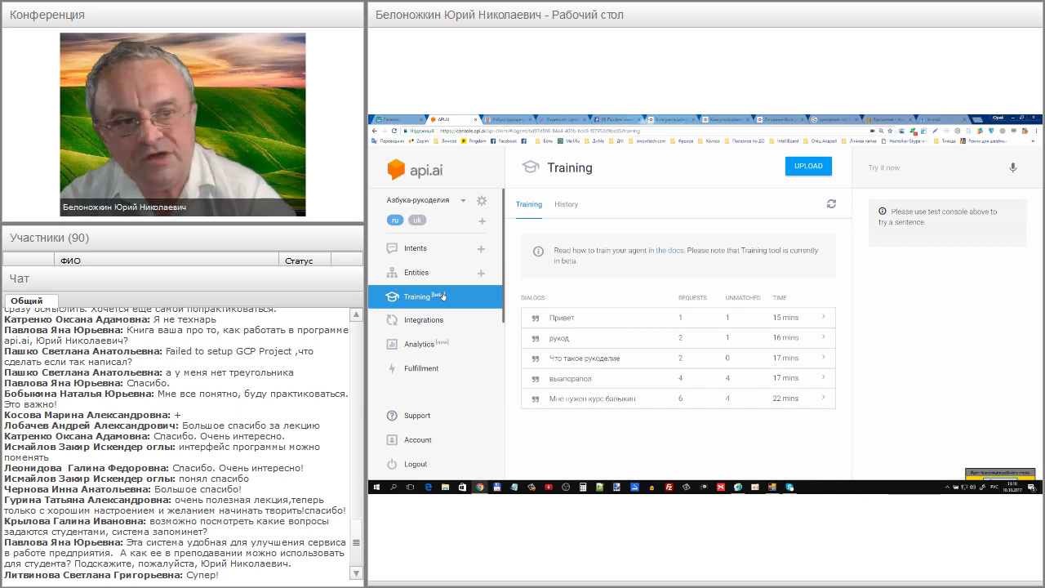
{"action": "mouse_move", "coordinate": [418, 288]}
{"action": "left_mouse_down"}
{"action": "mouse_move", "coordinate": [398, 286]}
{"action": "mouse_move", "coordinate": [390, 303]}
{"action": "mouse_move", "coordinate": [429, 310]}
{"action": "mouse_move", "coordinate": [458, 295]}
{"action": "left_mouse_up"}
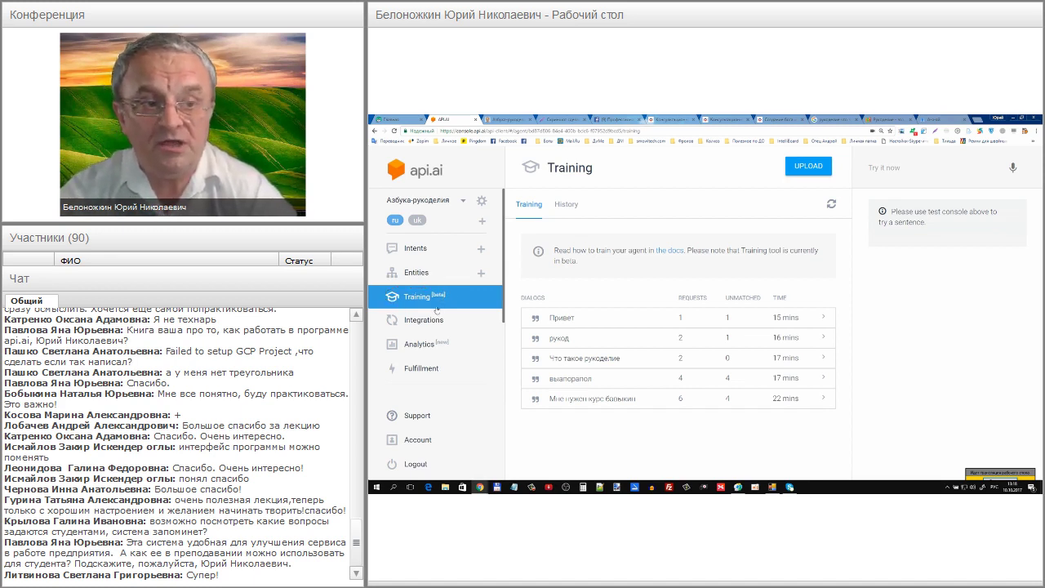
{"action": "scroll", "coordinate": [433, 298], "scroll_direction": "down", "scroll_amount": 1}
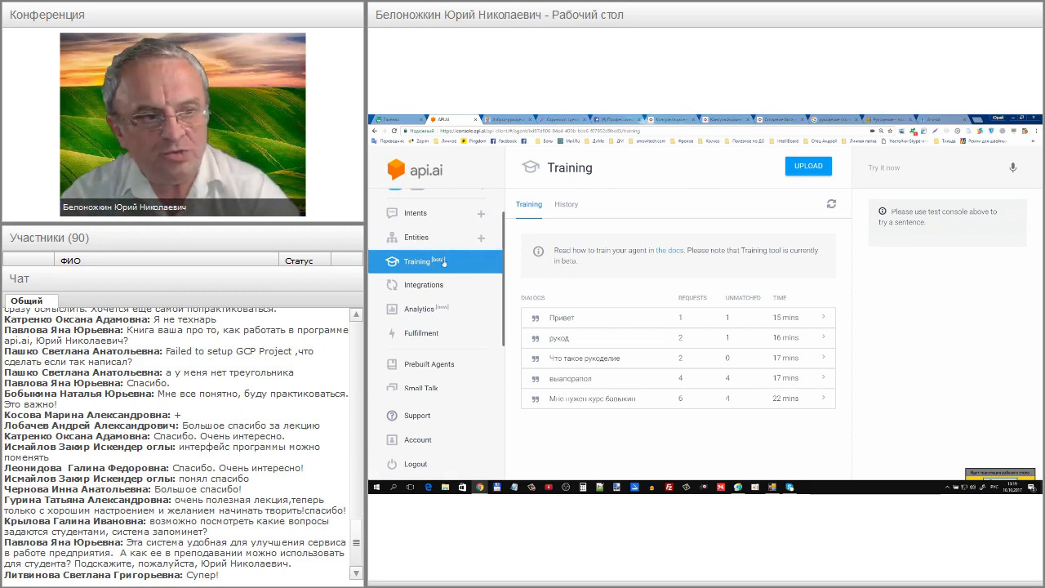
Step: Circle the training dialogs and the first and last request counts on screen, then check the dialog history and return to the training list
{"action": "mouse_move", "coordinate": [575, 288]}
{"action": "left_mouse_down"}
{"action": "mouse_move", "coordinate": [513, 385]}
{"action": "mouse_move", "coordinate": [717, 445]}
{"action": "mouse_move", "coordinate": [798, 394]}
{"action": "left_mouse_up"}
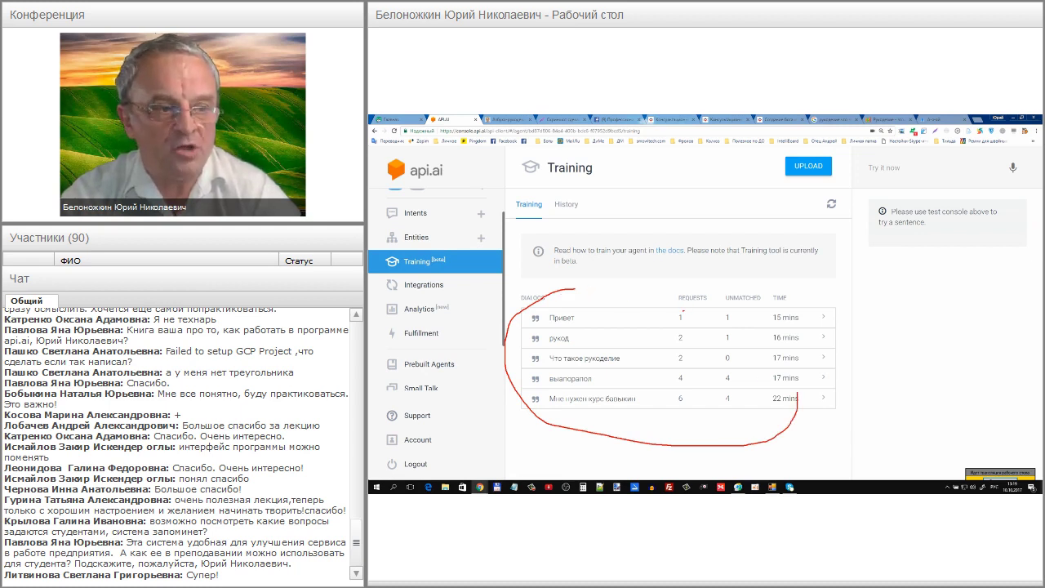
{"action": "left_click_drag", "start_coordinate": [673, 314], "coordinate": [683, 325]}
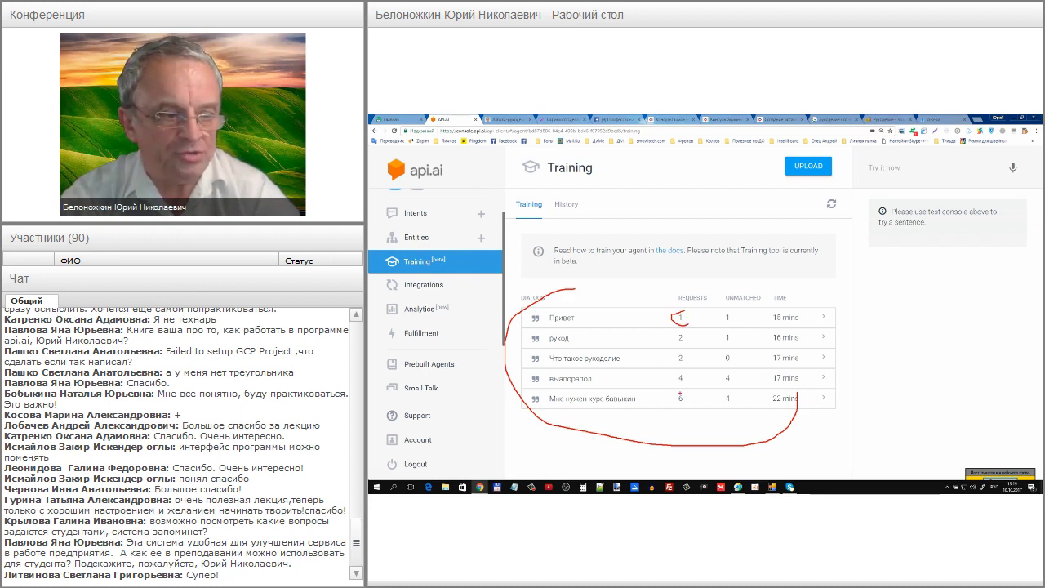
{"action": "mouse_move", "coordinate": [679, 392]}
{"action": "left_mouse_down"}
{"action": "mouse_move", "coordinate": [669, 398]}
{"action": "mouse_move", "coordinate": [686, 409]}
{"action": "mouse_move", "coordinate": [691, 392]}
{"action": "left_mouse_up"}
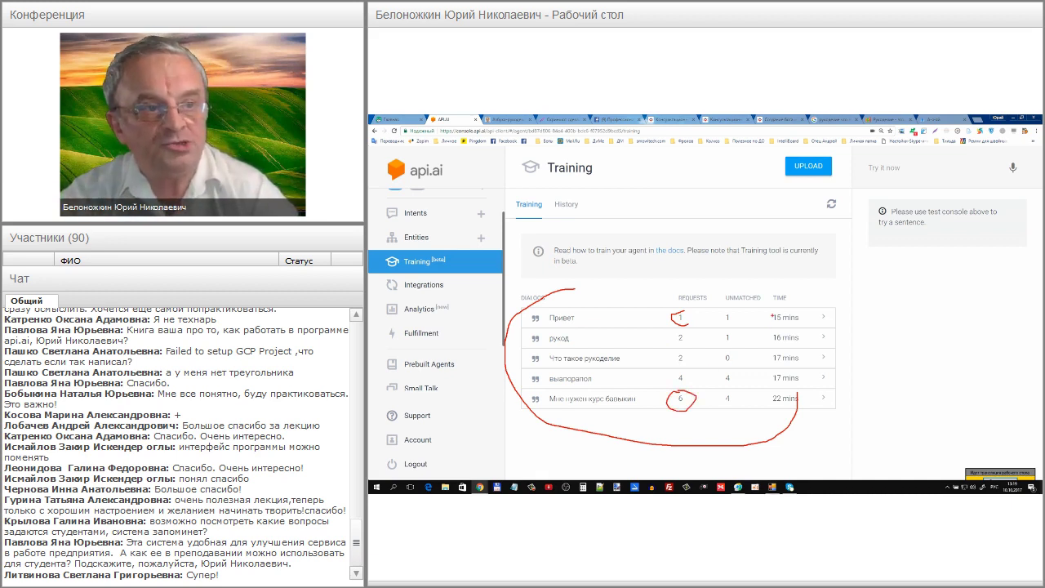
{"action": "key", "text": "Escape"}
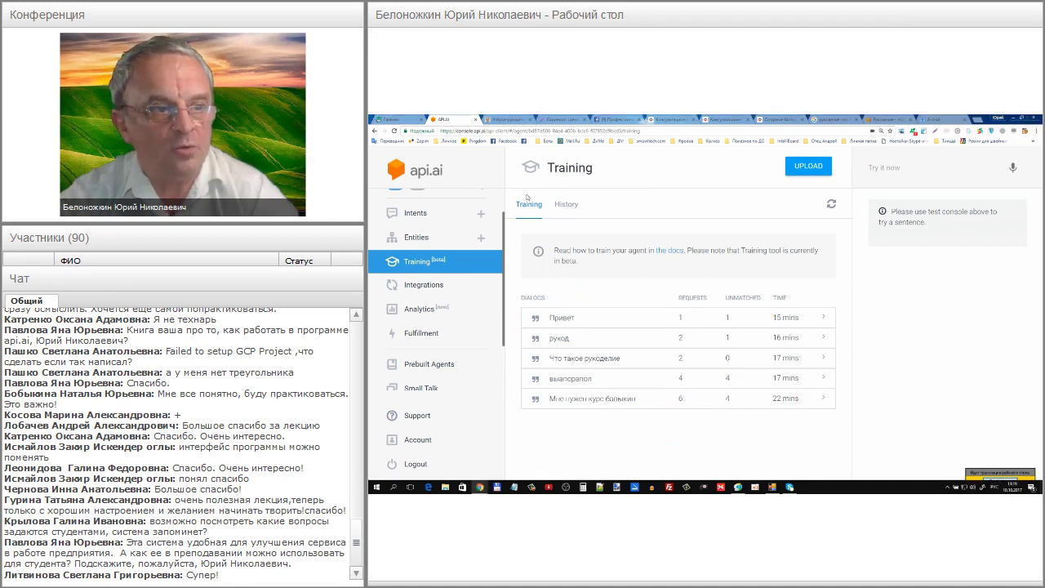
{"action": "left_click", "coordinate": [563, 205]}
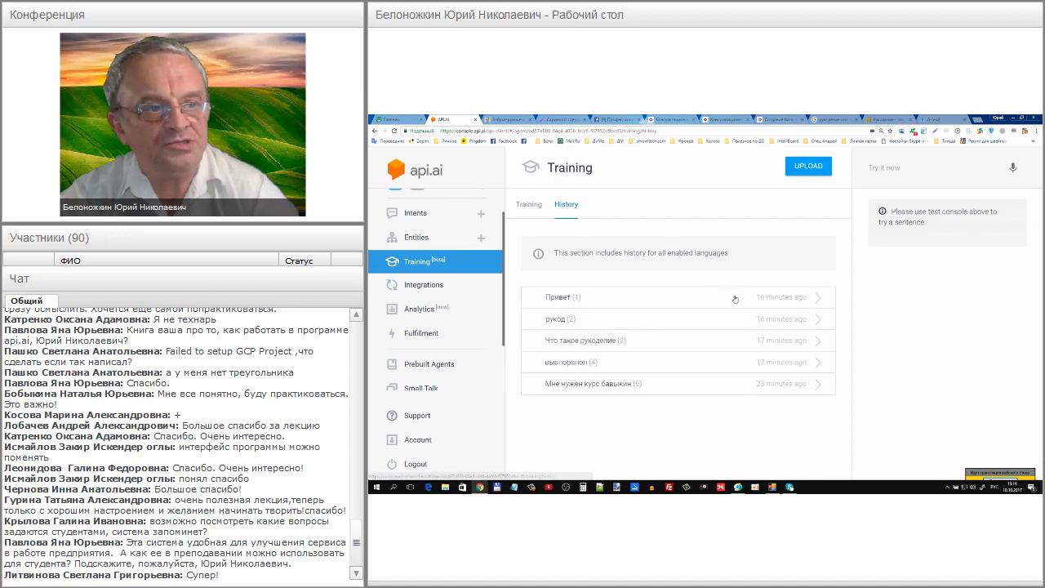
{"action": "left_click", "coordinate": [525, 207]}
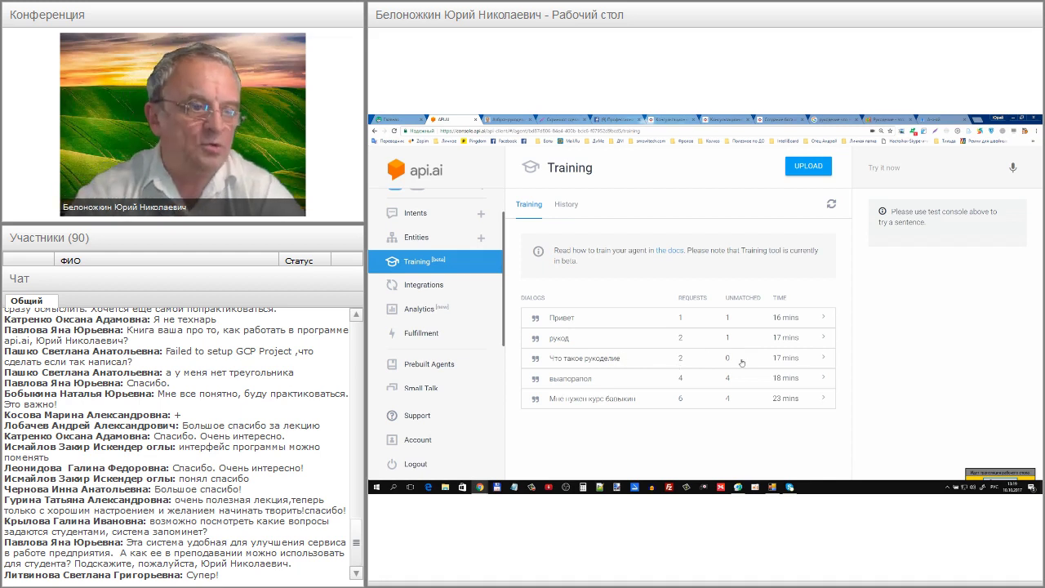
Step: Open the "Что такое рукоделие" dialog and examine its user phrases, matched intent and responses, marking them on screen
{"action": "left_click", "coordinate": [822, 360]}
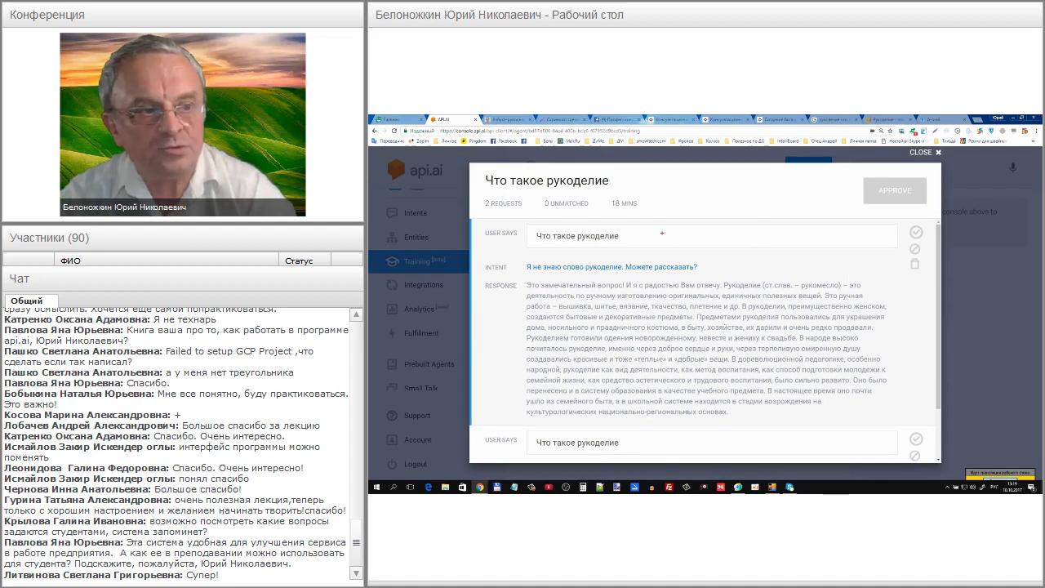
{"action": "mouse_move", "coordinate": [547, 223]}
{"action": "left_mouse_down"}
{"action": "mouse_move", "coordinate": [528, 245]}
{"action": "mouse_move", "coordinate": [627, 235]}
{"action": "left_mouse_up"}
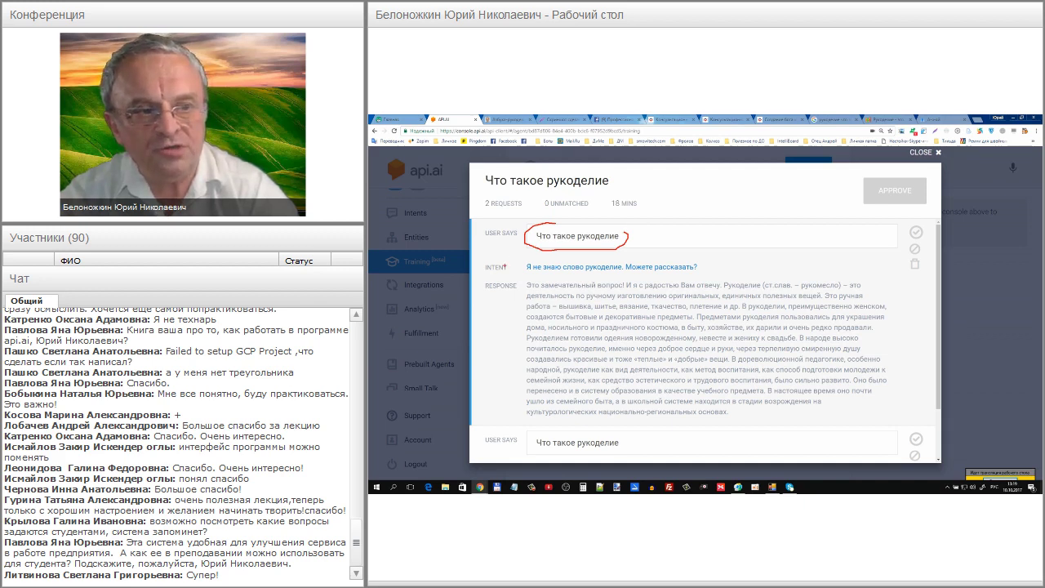
{"action": "mouse_move", "coordinate": [516, 265]}
{"action": "left_mouse_down"}
{"action": "mouse_move", "coordinate": [482, 263]}
{"action": "mouse_move", "coordinate": [489, 279]}
{"action": "mouse_move", "coordinate": [693, 266]}
{"action": "left_mouse_up"}
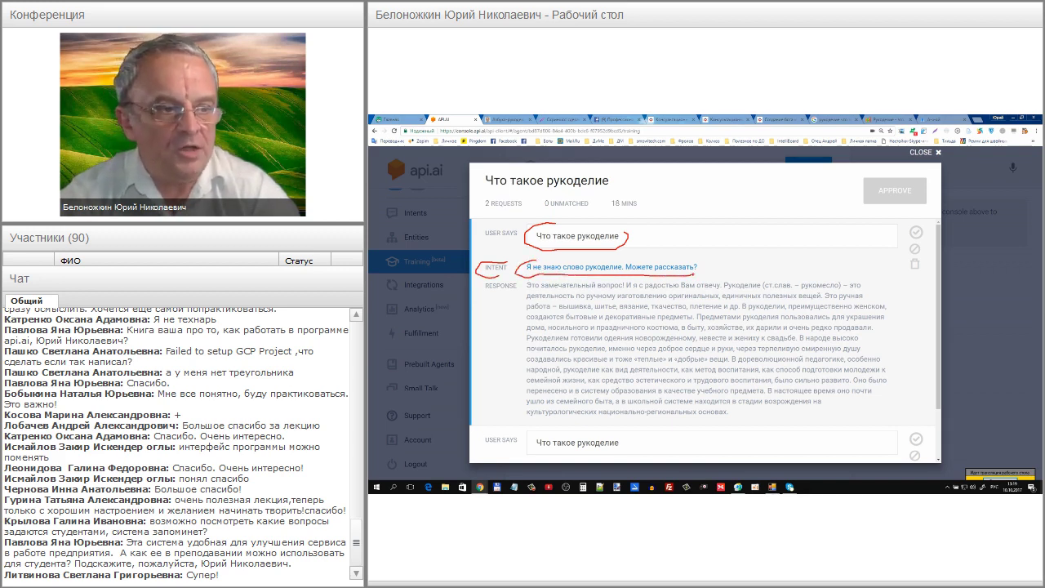
{"action": "left_click_drag", "start_coordinate": [524, 283], "coordinate": [518, 333]}
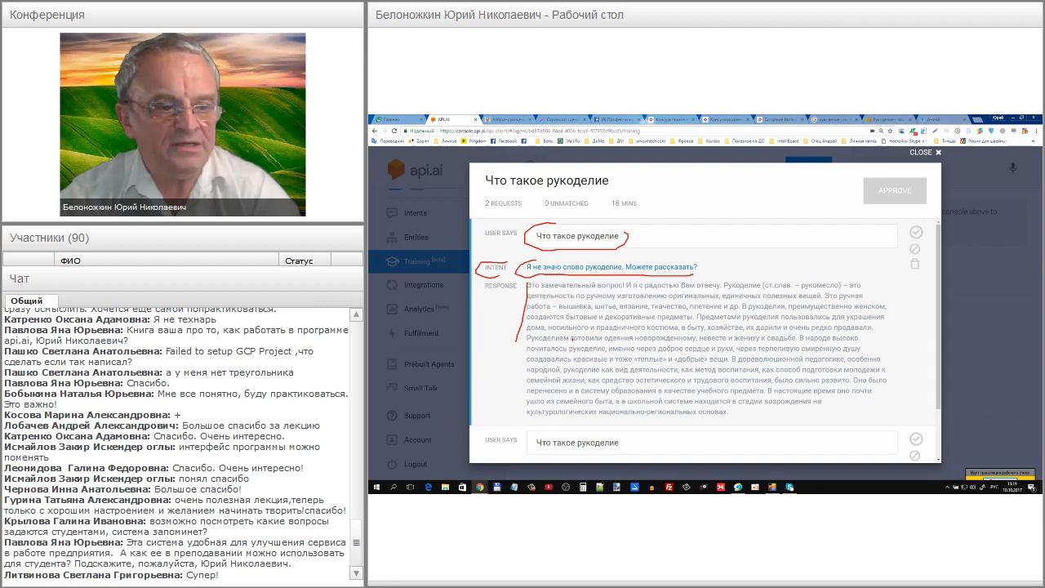
{"action": "scroll", "coordinate": [839, 264], "scroll_direction": "down", "scroll_amount": 2}
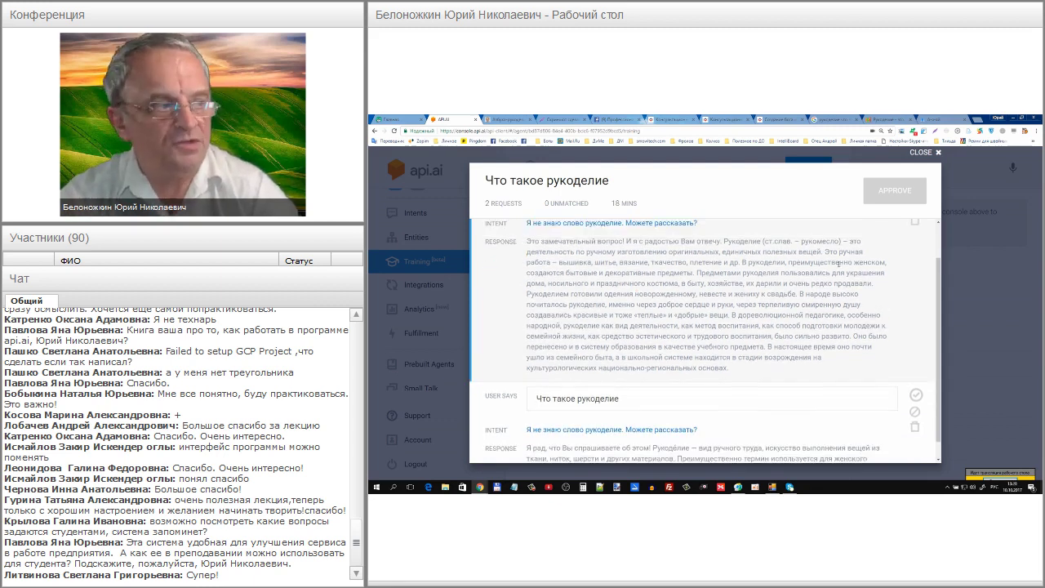
{"action": "scroll", "coordinate": [839, 265], "scroll_direction": "up", "scroll_amount": 2}
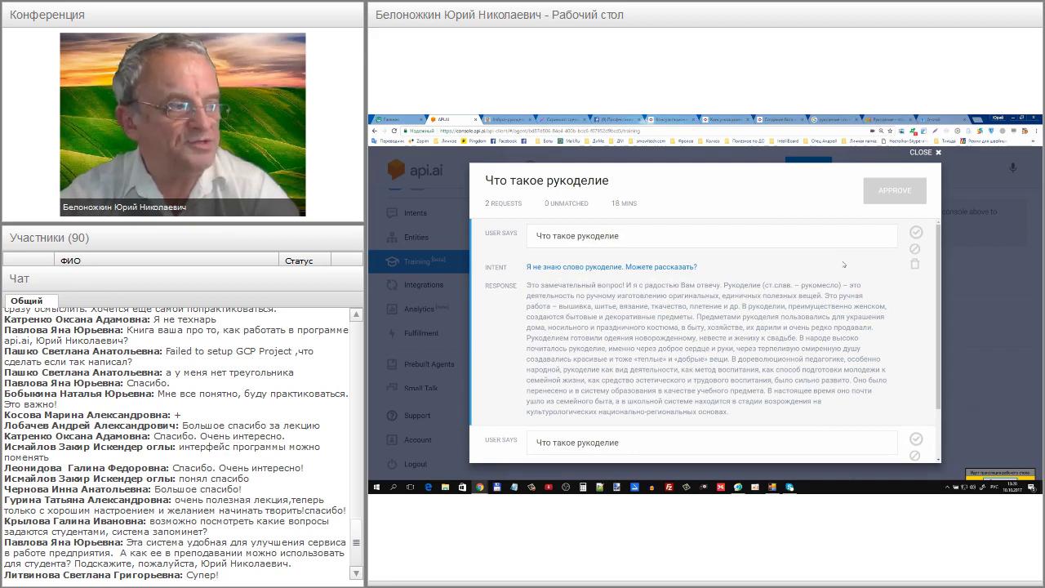
Step: Mark the first "Что такое рукоделие" phrase for adding to its matched intent, trying out the option to ignore the phrase as well
{"action": "left_click", "coordinate": [916, 234]}
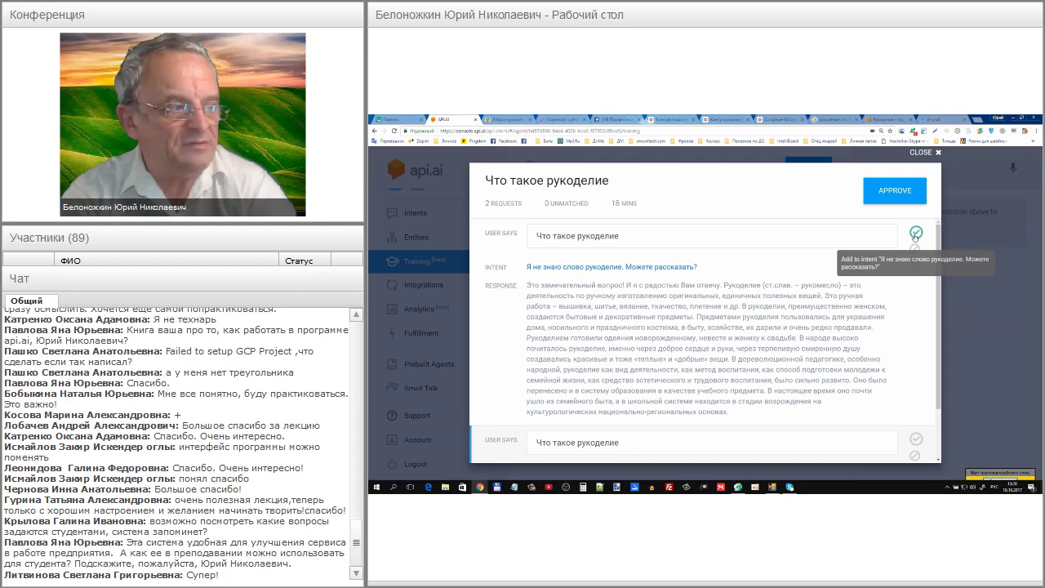
{"action": "scroll", "coordinate": [883, 247], "scroll_direction": "down", "scroll_amount": 1}
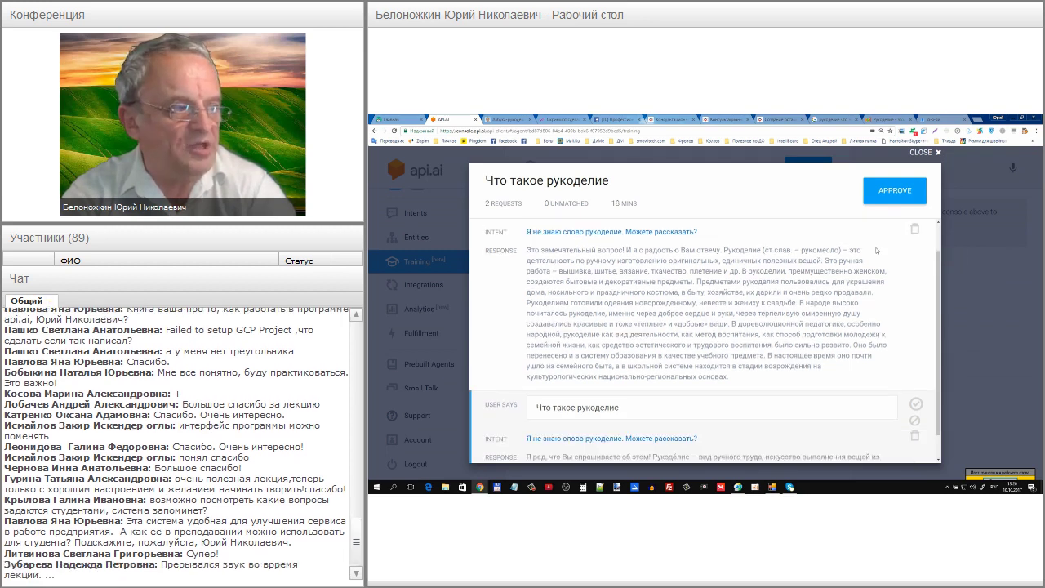
{"action": "scroll", "coordinate": [883, 247], "scroll_direction": "up", "scroll_amount": 1}
{"action": "left_click", "coordinate": [916, 249]}
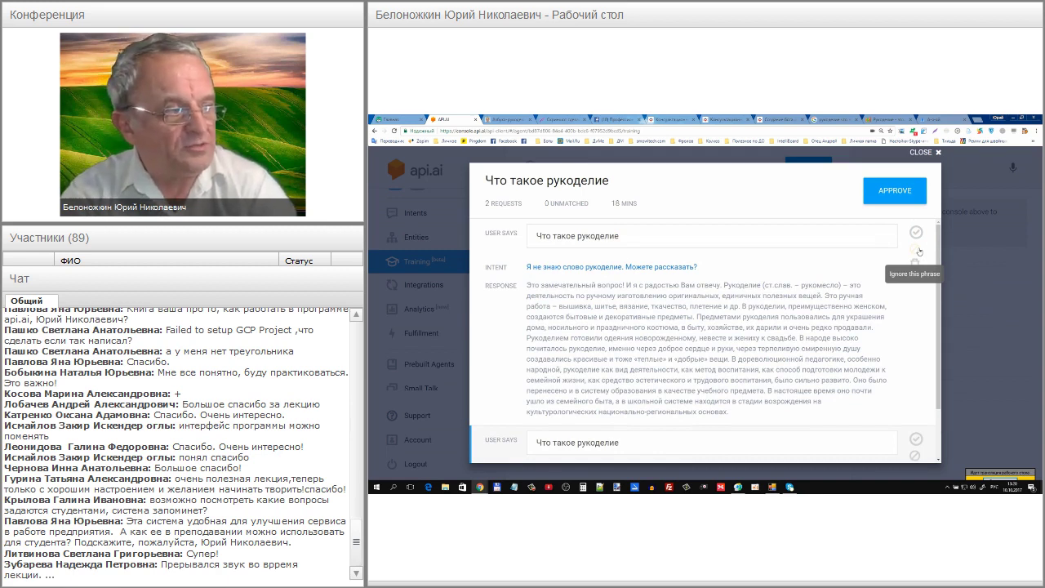
{"action": "left_click", "coordinate": [919, 251]}
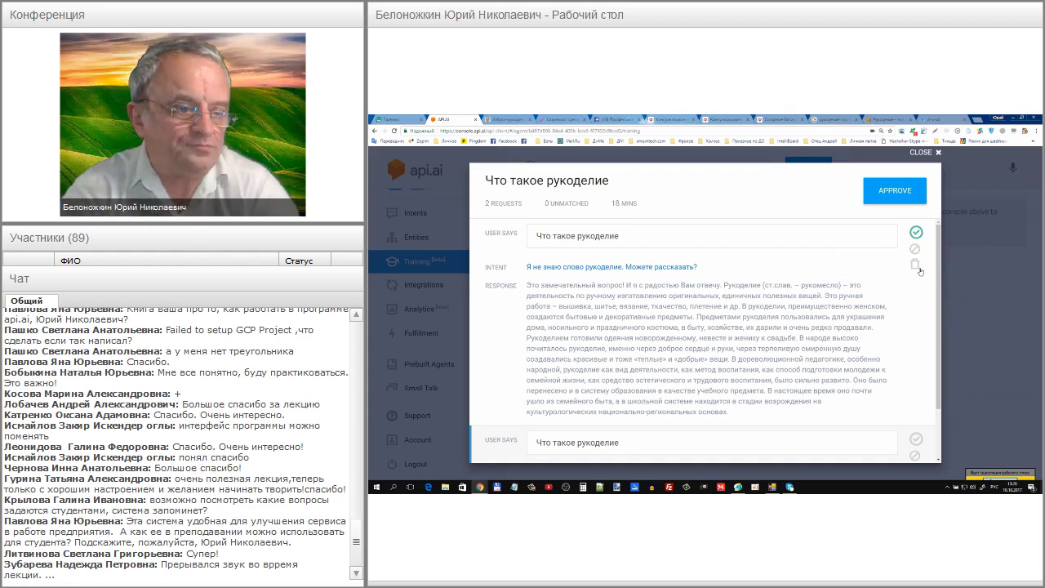
Step: Mark the second "Что такое рукоделие" phrase for adding to the same intent and approve the dialog for agent training
{"action": "scroll", "coordinate": [701, 236], "scroll_direction": "down", "scroll_amount": 1}
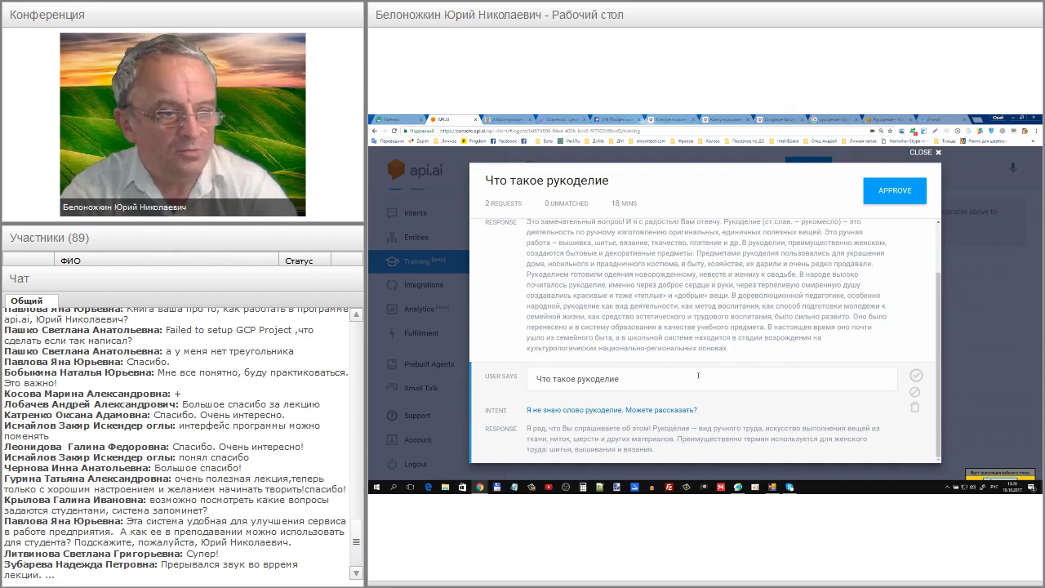
{"action": "left_click", "coordinate": [916, 375]}
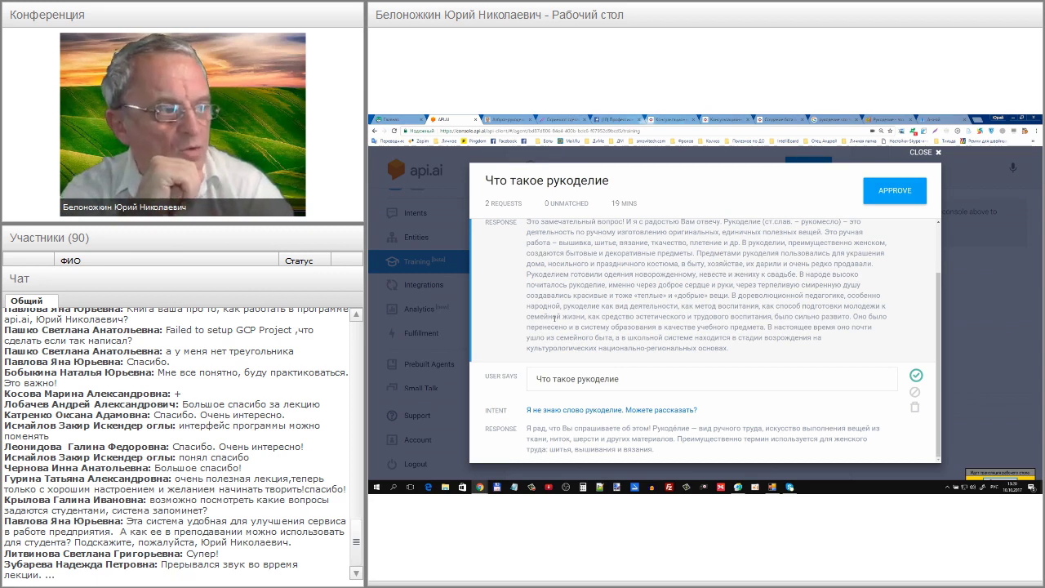
{"action": "scroll", "coordinate": [556, 317], "scroll_direction": "up", "scroll_amount": 2}
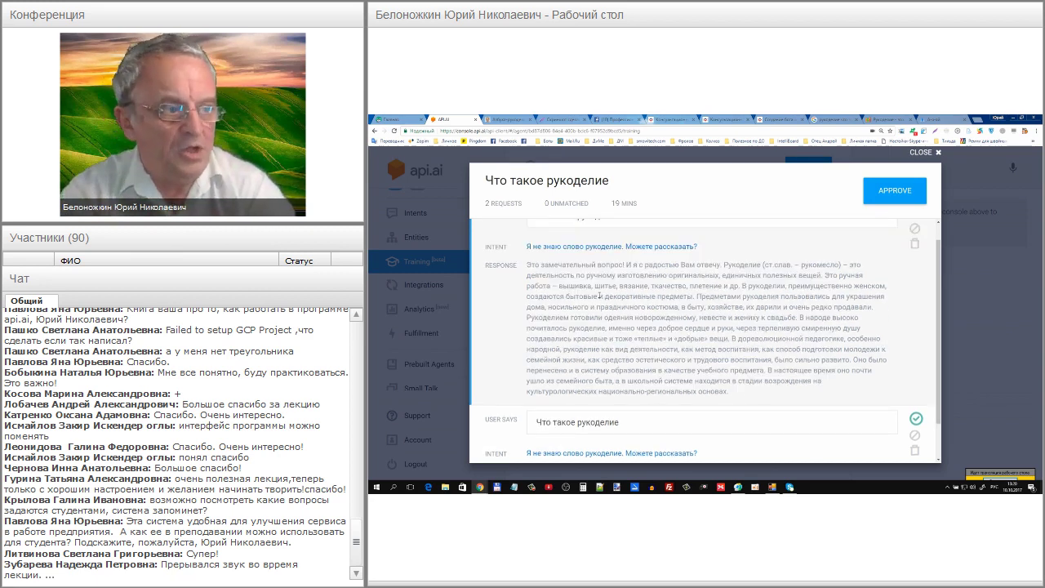
{"action": "left_click", "coordinate": [884, 196]}
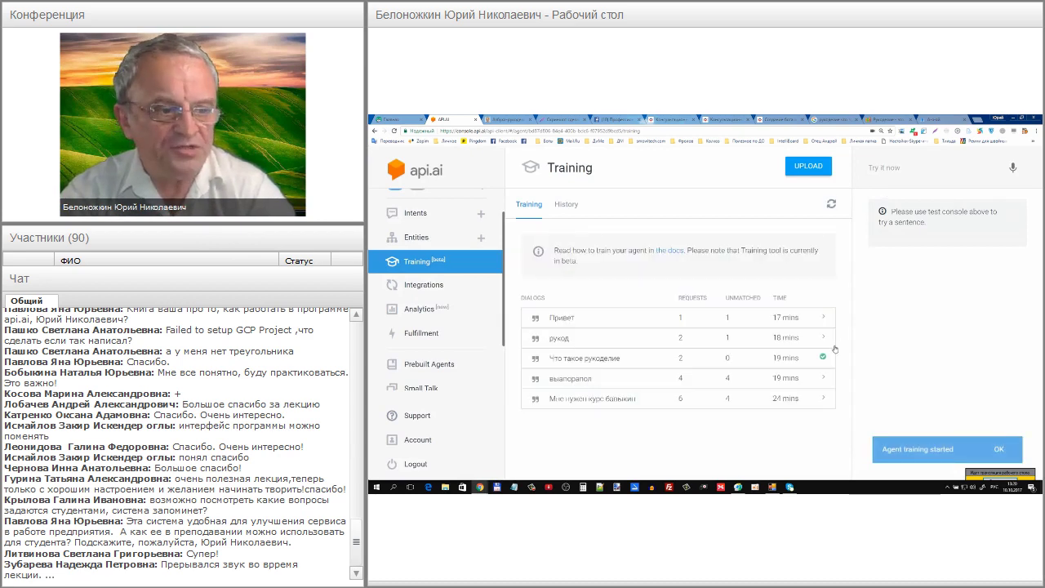
Step: Point out the approved dialog in the training list, then open the "выапорапол" dialog and review its unmatched phrases
{"action": "left_click_drag", "start_coordinate": [829, 346], "coordinate": [816, 364]}
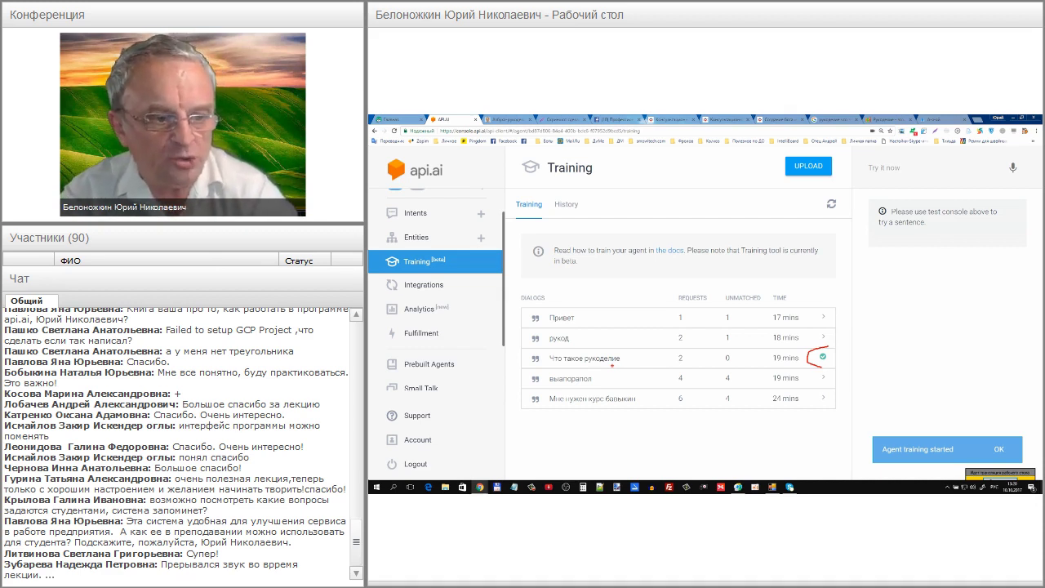
{"action": "left_click_drag", "start_coordinate": [582, 370], "coordinate": [539, 378]}
{"action": "left_click_drag", "start_coordinate": [577, 381], "coordinate": [588, 380]}
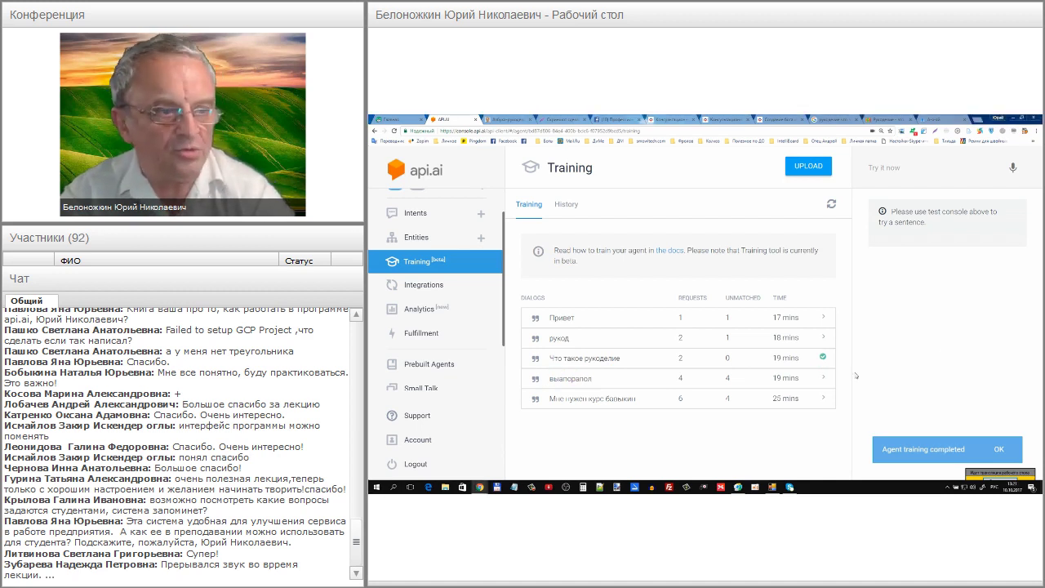
{"action": "left_click", "coordinate": [821, 381]}
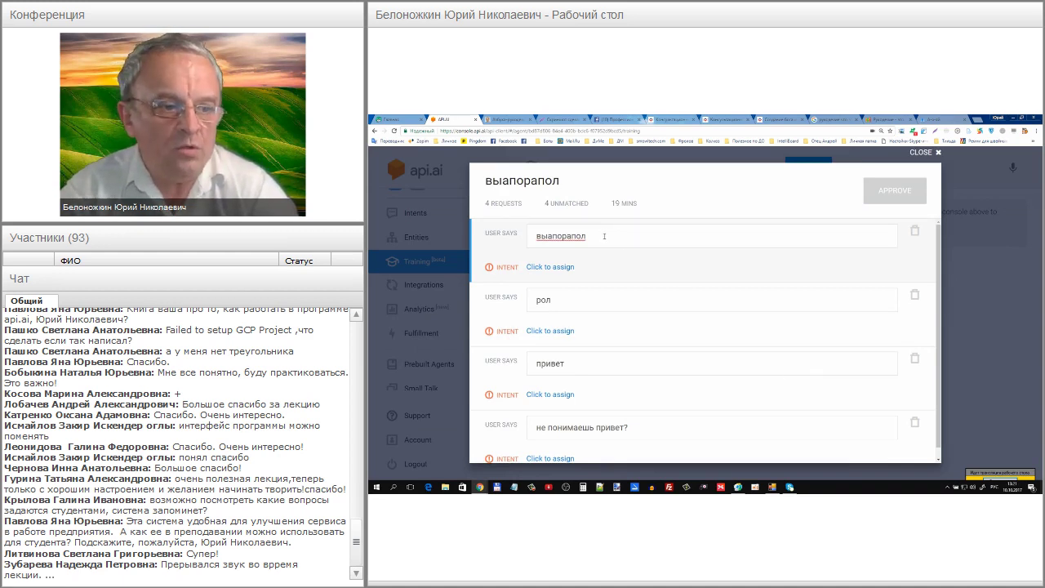
{"action": "scroll", "coordinate": [589, 294], "scroll_direction": "down", "scroll_amount": 1}
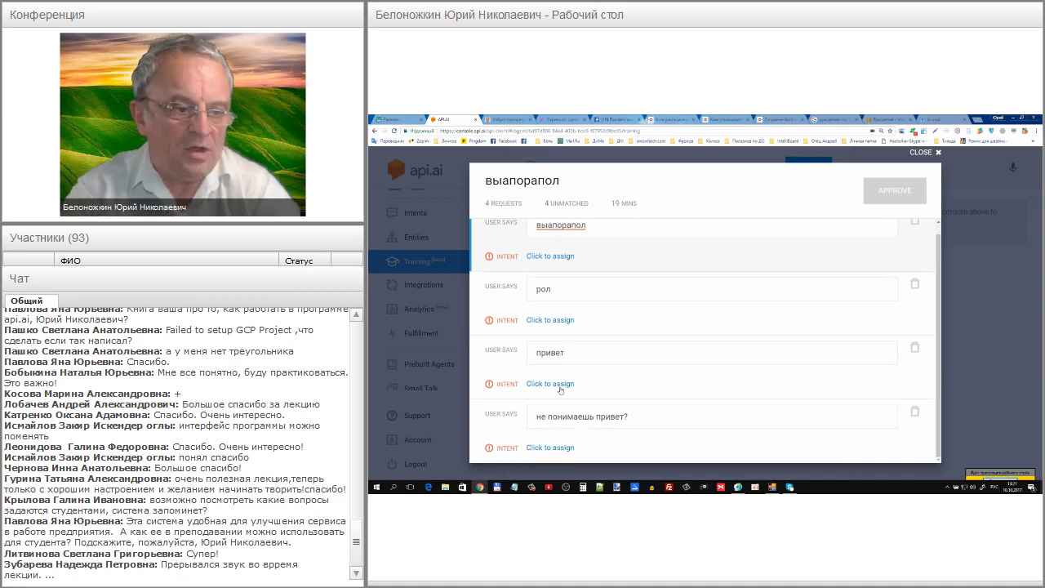
{"action": "left_click", "coordinate": [623, 417]}
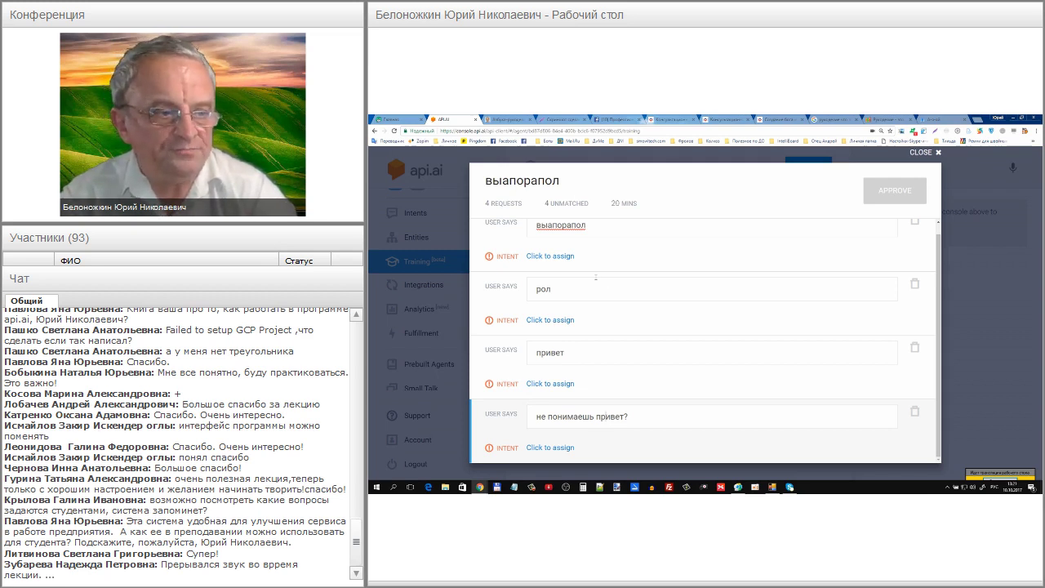
Step: Assign the phrase "привет" to Default Welcome Intent and close the "выапорапол" dialog without approving it
{"action": "left_click", "coordinate": [571, 257]}
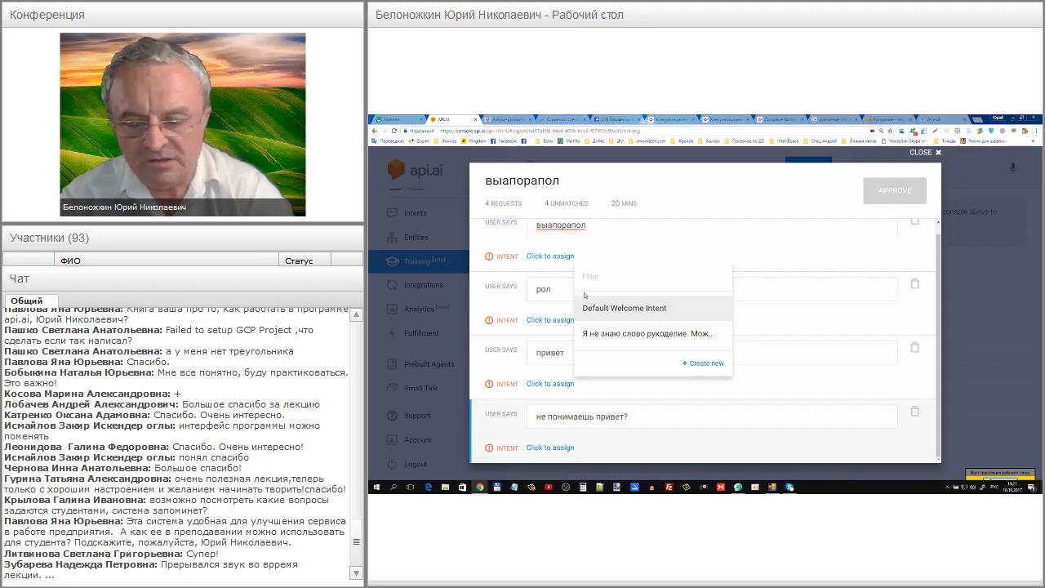
{"action": "left_click", "coordinate": [549, 258]}
{"action": "left_click", "coordinate": [549, 258]}
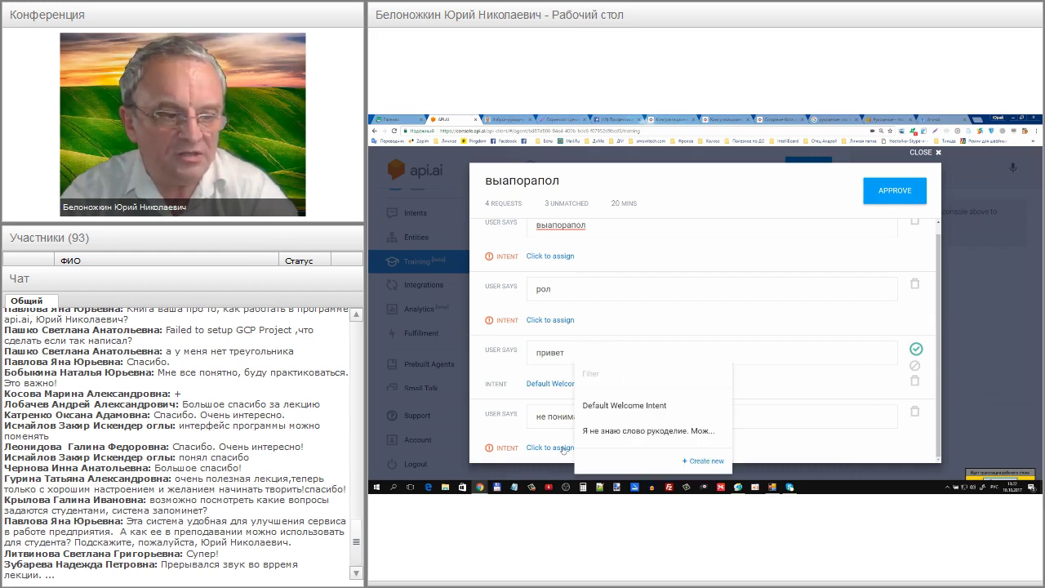
{"action": "left_click", "coordinate": [621, 406]}
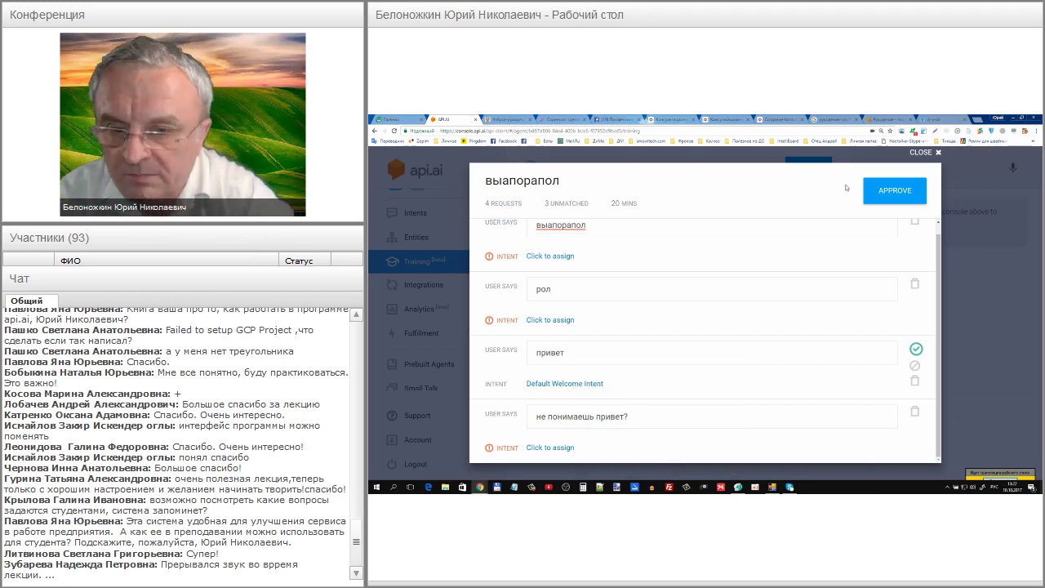
{"action": "left_click", "coordinate": [938, 153]}
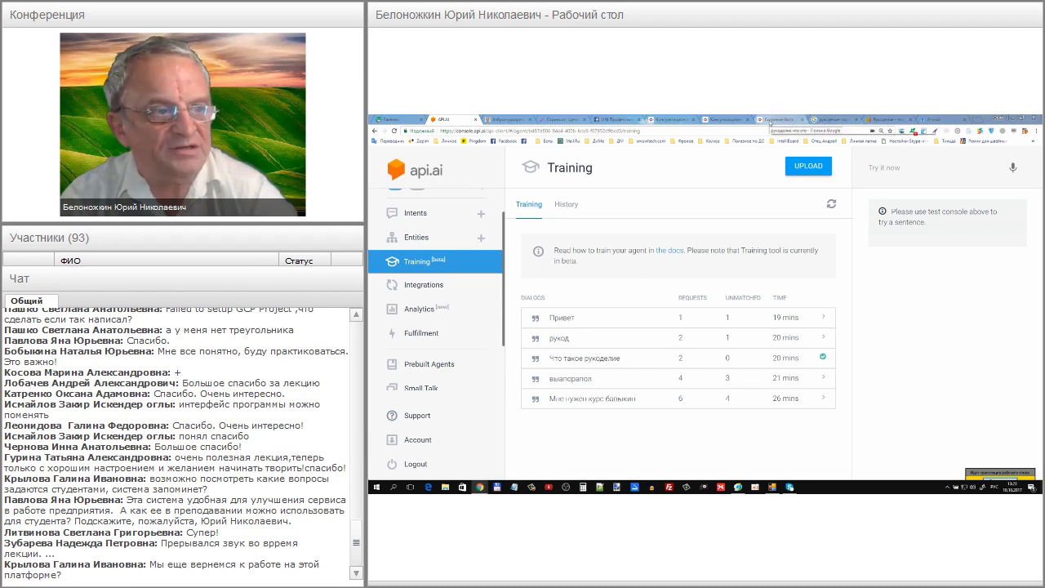
Step: Switch to the EDUCONS.ONLINE site and find the "Робопедагогика. Создание бота-диагноста" event in its October 2017 calendar
{"action": "left_click", "coordinate": [658, 120]}
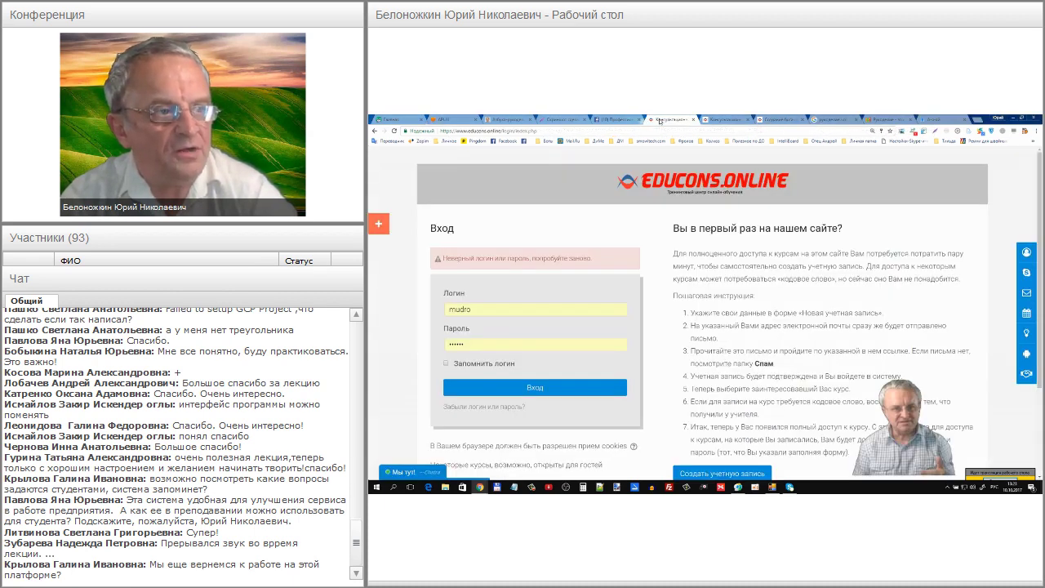
{"action": "left_click", "coordinate": [723, 120]}
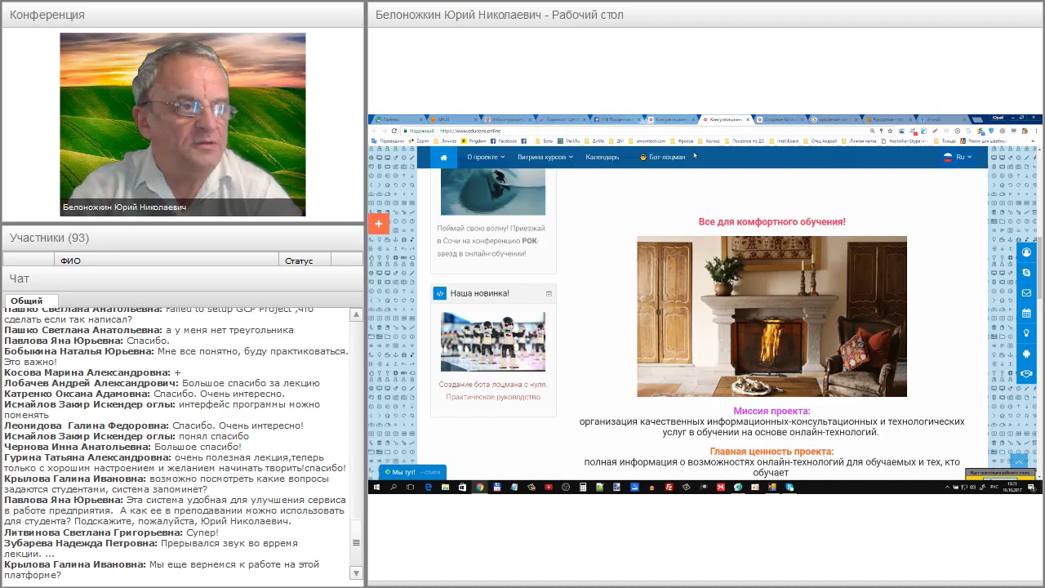
{"action": "left_click", "coordinate": [612, 160]}
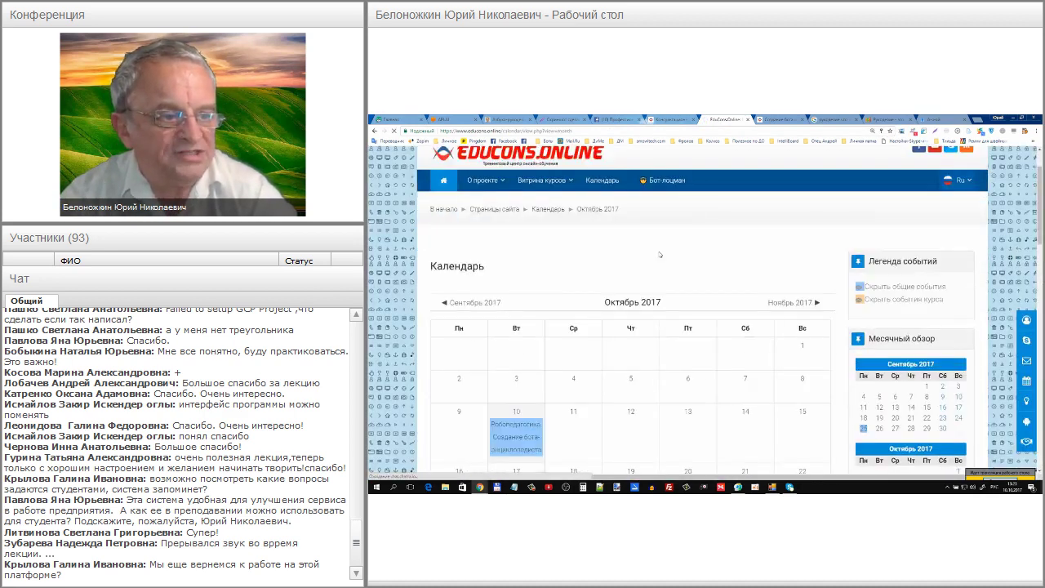
{"action": "scroll", "coordinate": [658, 269], "scroll_direction": "down", "scroll_amount": 5}
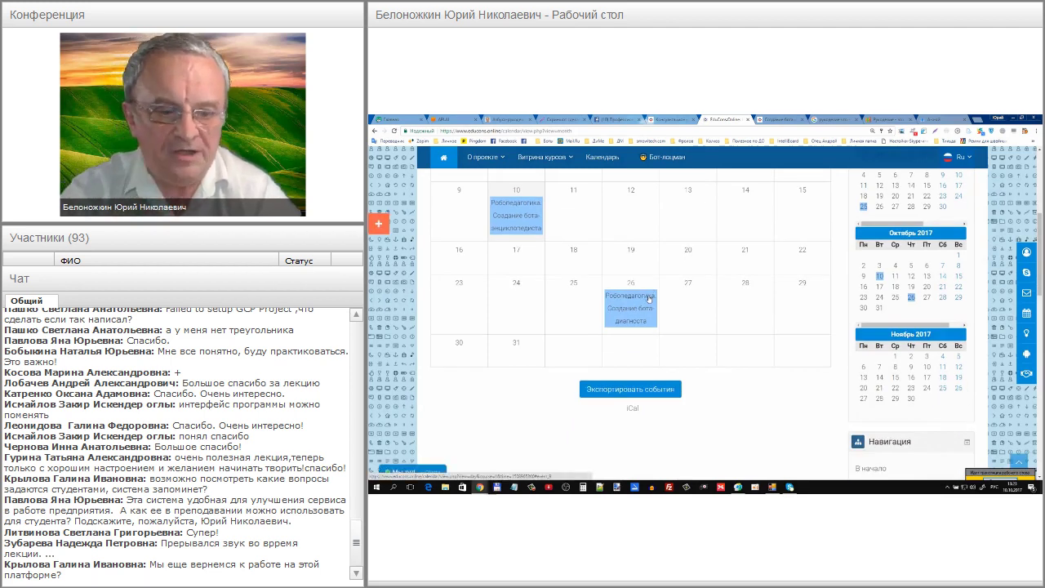
{"action": "scroll", "coordinate": [650, 298], "scroll_direction": "up", "scroll_amount": 1}
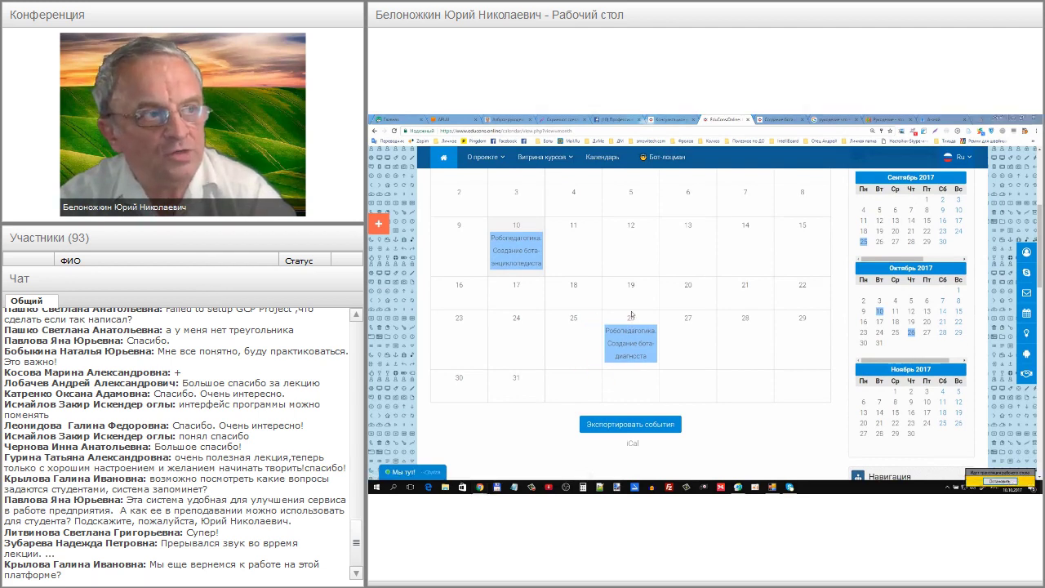
Step: Open the registration page of the 26 October webinar "Робопедагогика. Создание бота-диагноста" and select its web address
{"action": "left_click", "coordinate": [627, 335]}
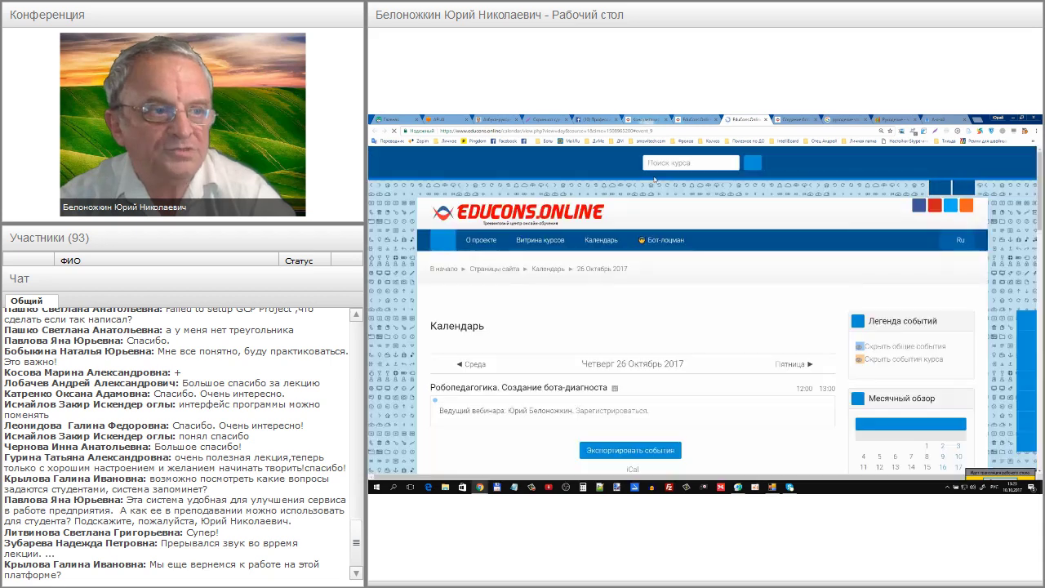
{"action": "scroll", "coordinate": [641, 234], "scroll_direction": "up", "scroll_amount": 3}
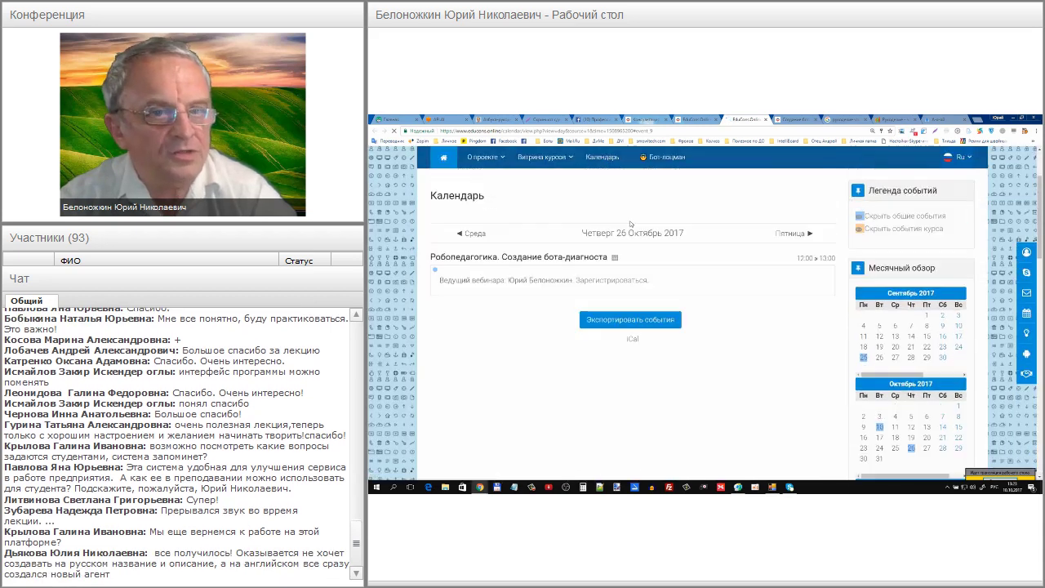
{"action": "left_click", "coordinate": [623, 281]}
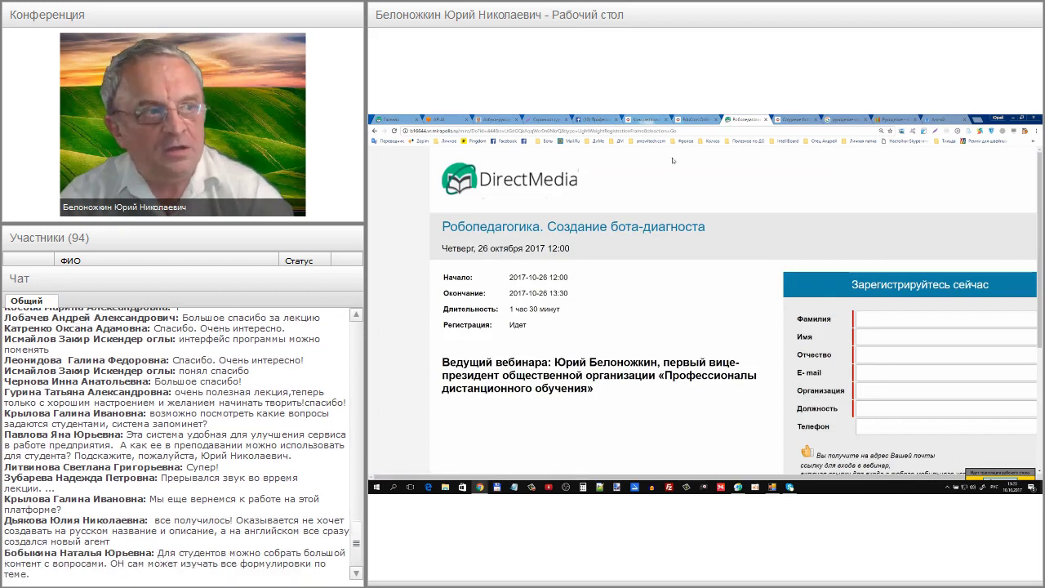
{"action": "left_click", "coordinate": [684, 132]}
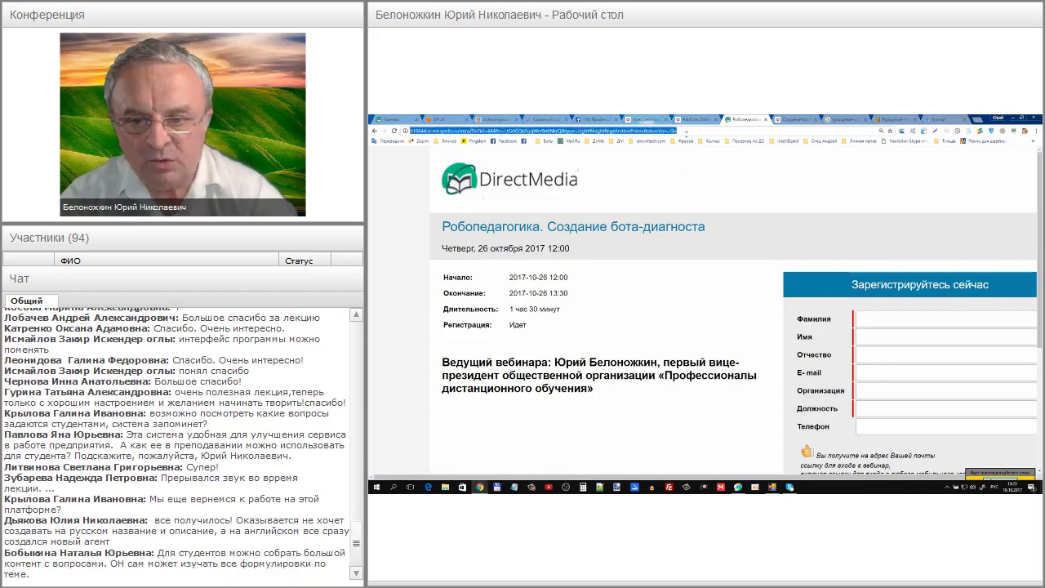